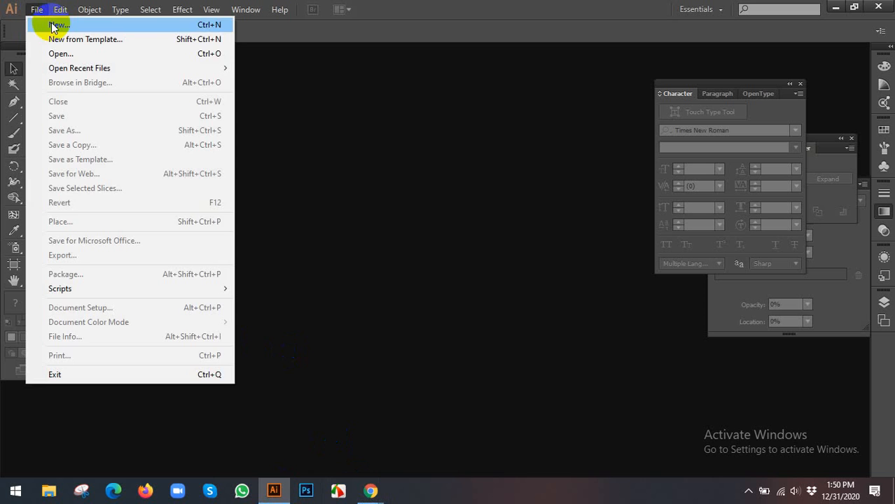
# Step: Start a new document with the Print profile, Letter size and units in inches
pyautogui.click(33, 25)
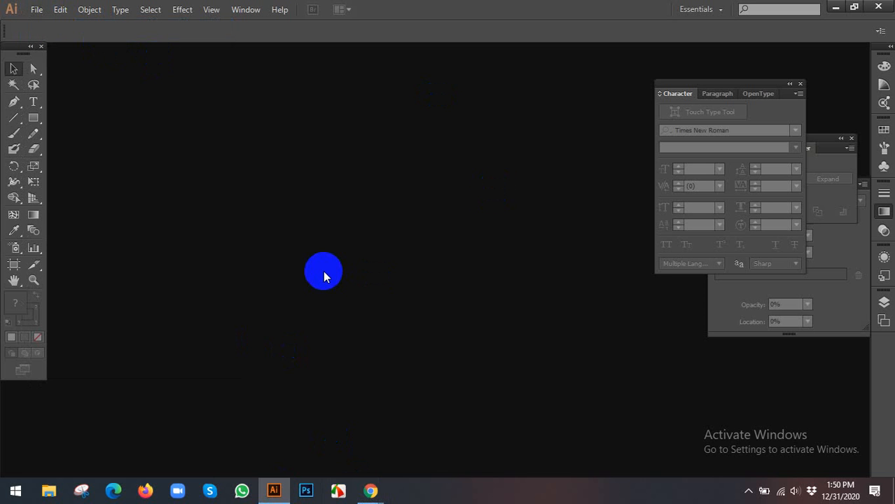
pyautogui.click(410, 126)
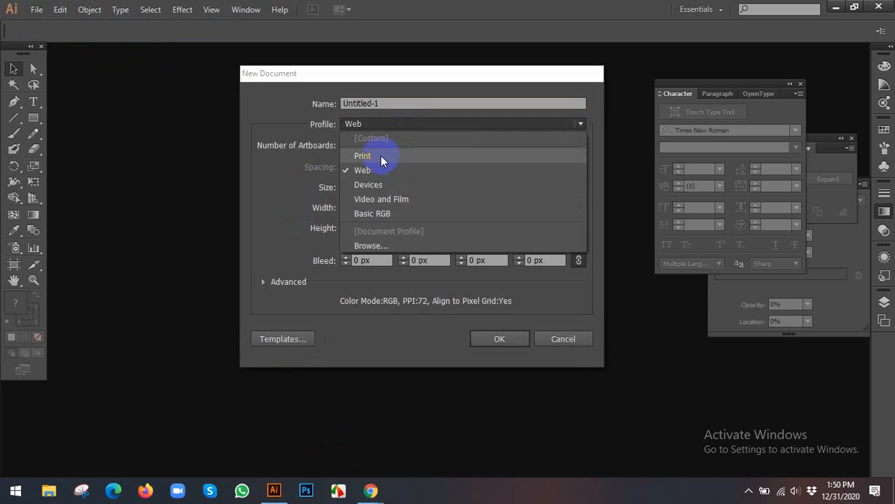
pyautogui.click(382, 158)
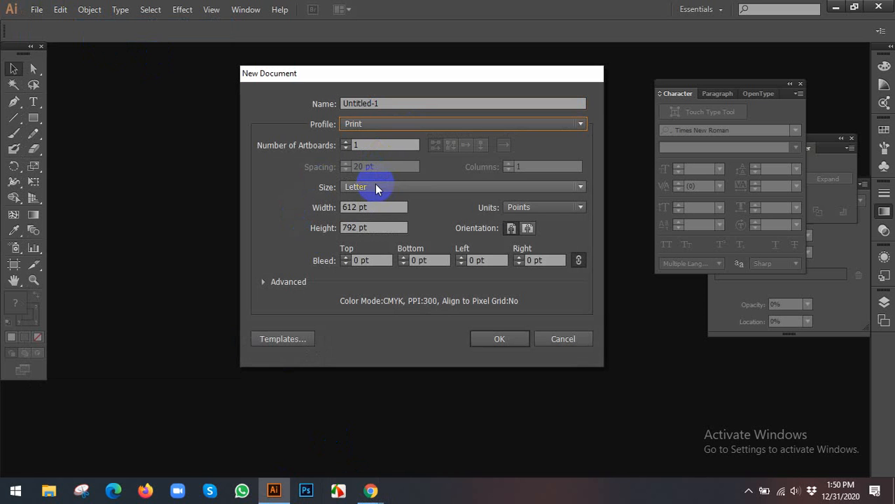
pyautogui.click(376, 186)
pyautogui.click(372, 219)
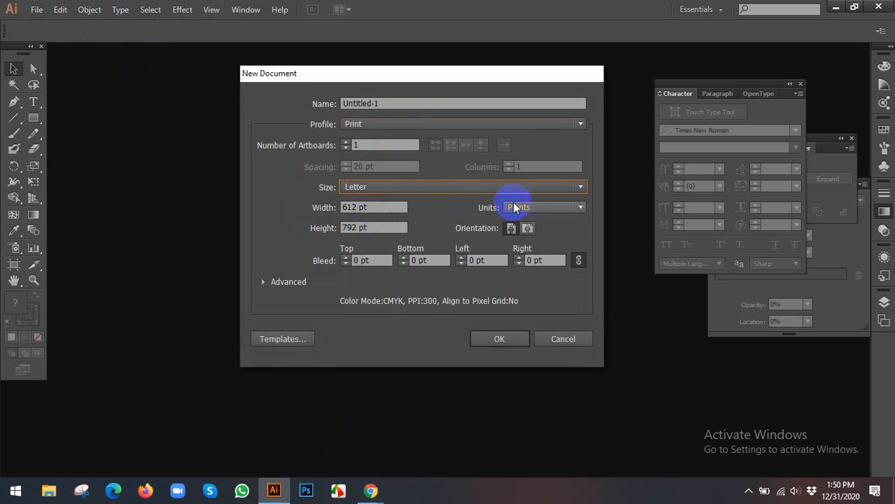
pyautogui.click(514, 204)
pyautogui.click(520, 248)
pyautogui.click(374, 230)
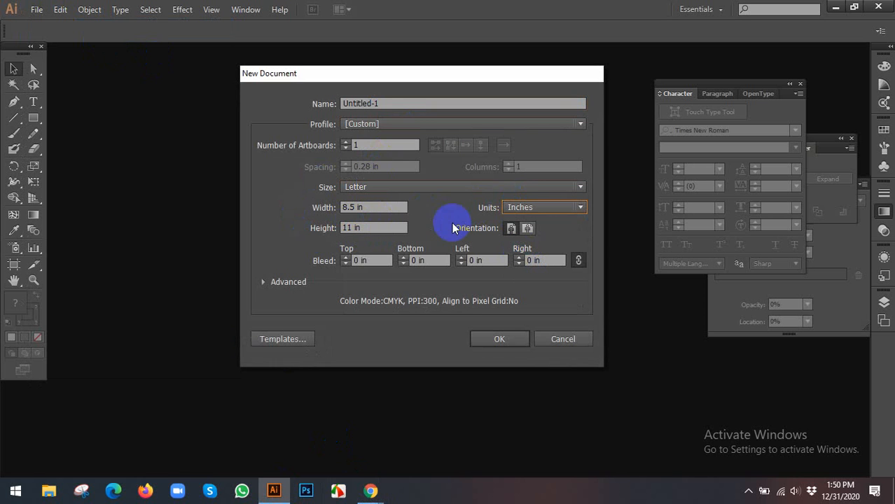
# Step: Name the new document Letterhead and create it
pyautogui.doubleClick(392, 105)
pyautogui.write('Le')
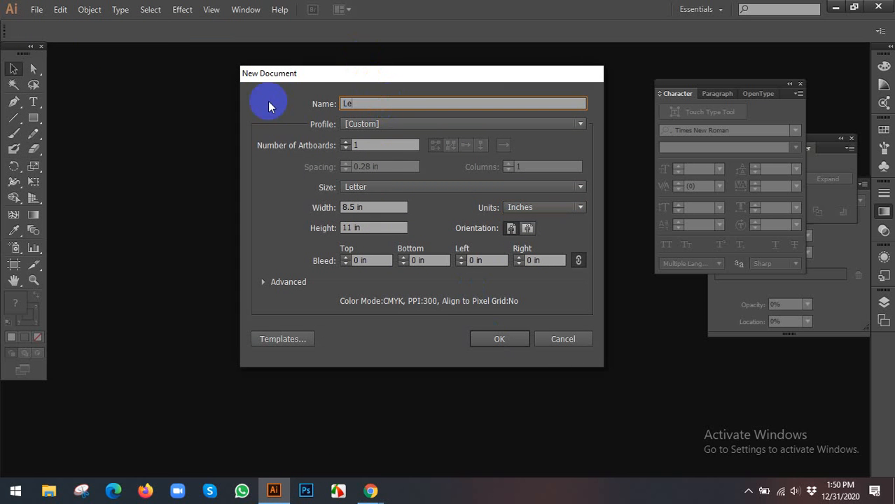
pyautogui.write('tterhead')
pyautogui.press('Return')
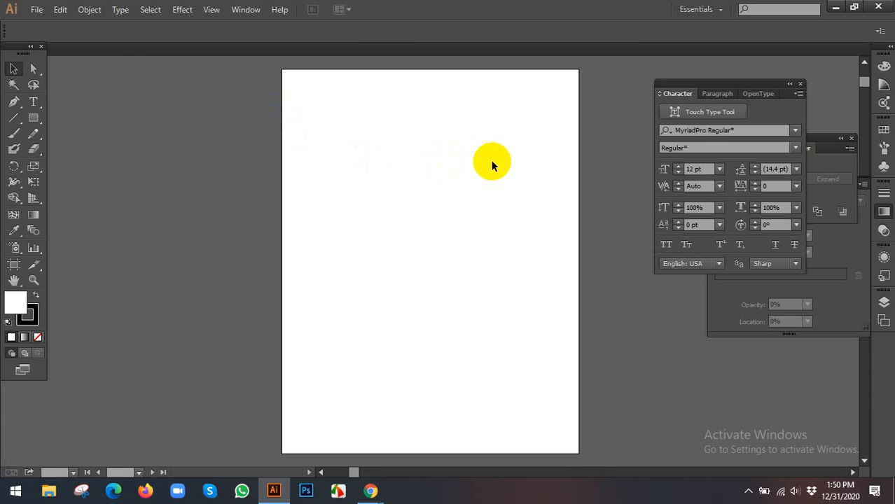
# Step: Create a rectangle 8.5 in wide and 11 in high
pyautogui.scroll(-1, 326, 140)
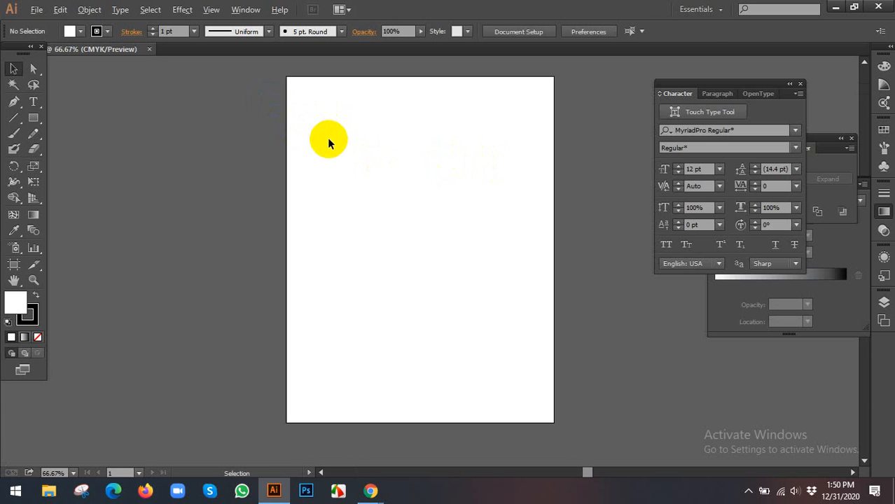
pyautogui.moveTo(346, 142); pyautogui.dragTo(320, 148)
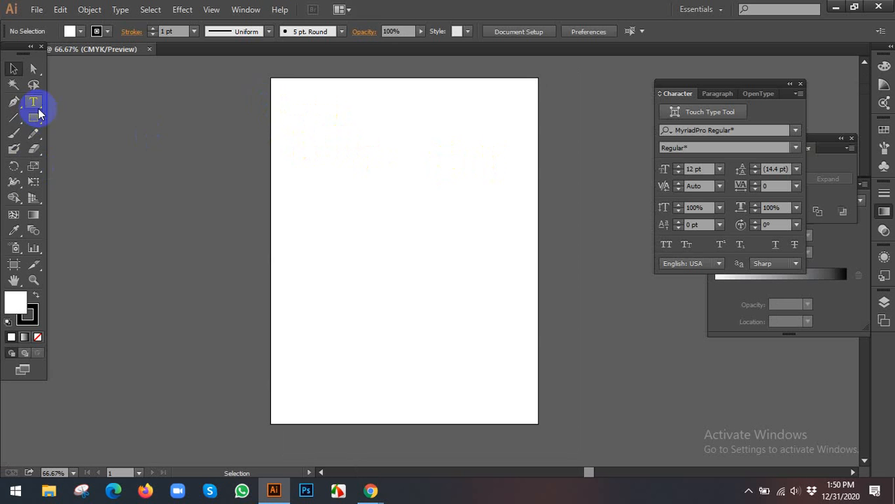
pyautogui.click(348, 160)
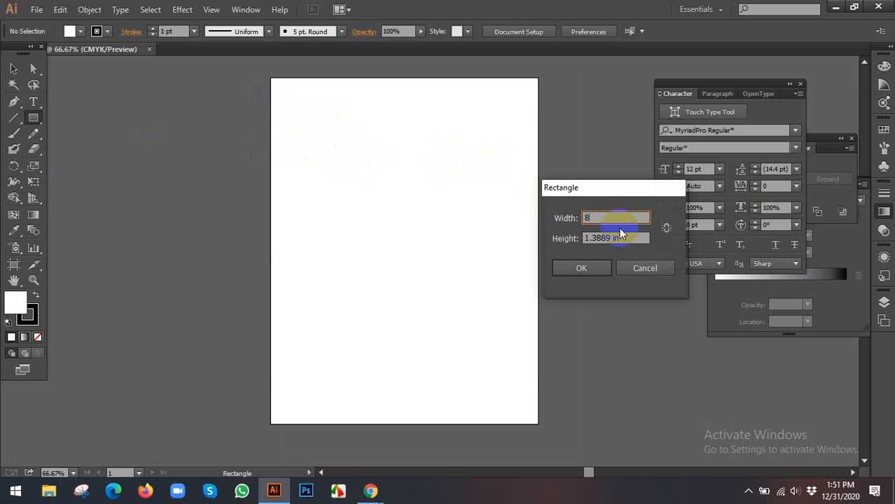
pyautogui.write('1')
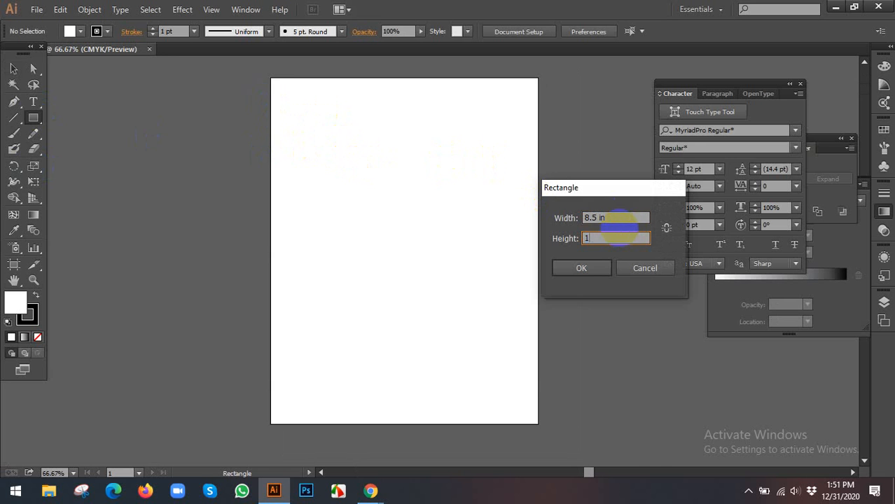
pyautogui.write('1')
pyautogui.click(588, 264)
pyautogui.press('v')
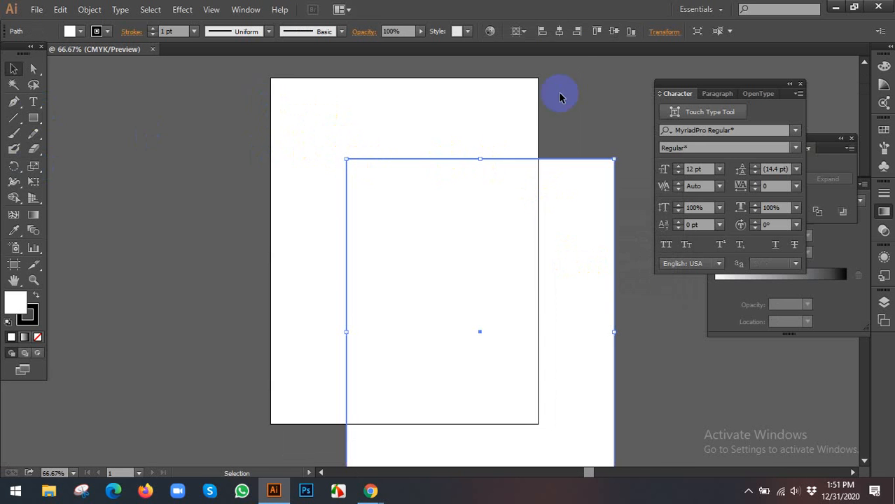
# Step: Centre the rectangle horizontally and vertically on the artboard and remove its stroke
pyautogui.click(559, 31)
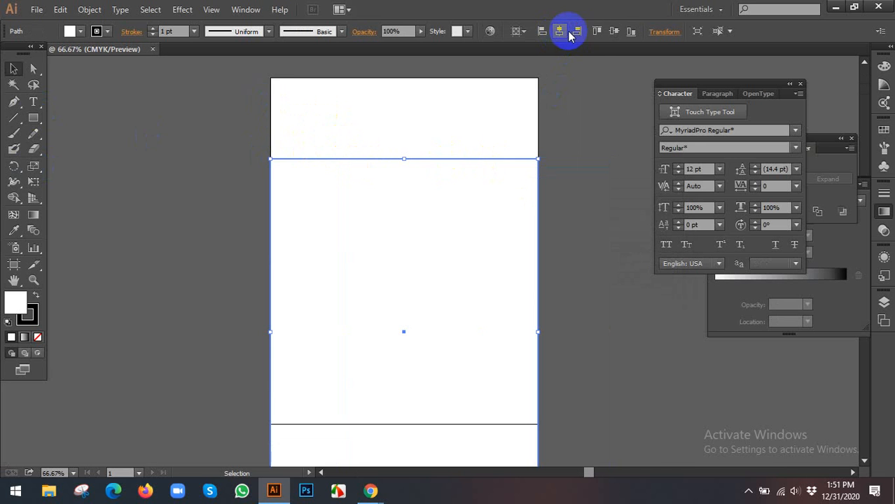
pyautogui.click(614, 32)
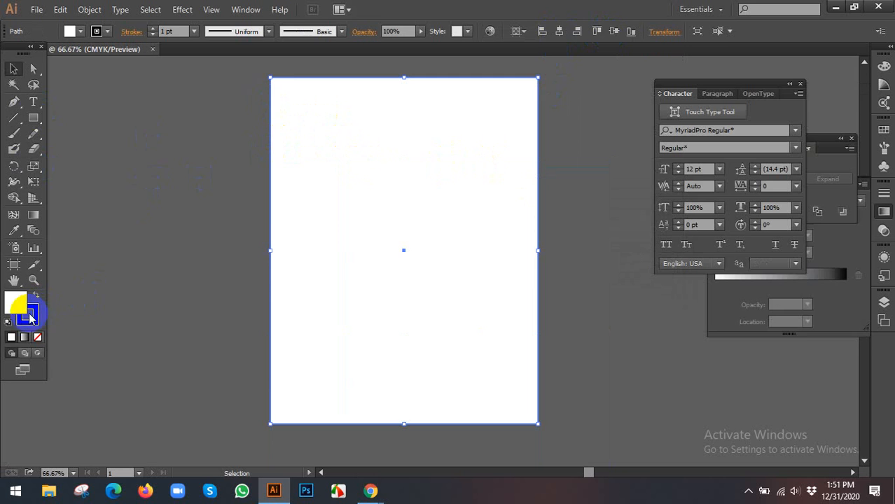
pyautogui.click(38, 338)
pyautogui.click(196, 267)
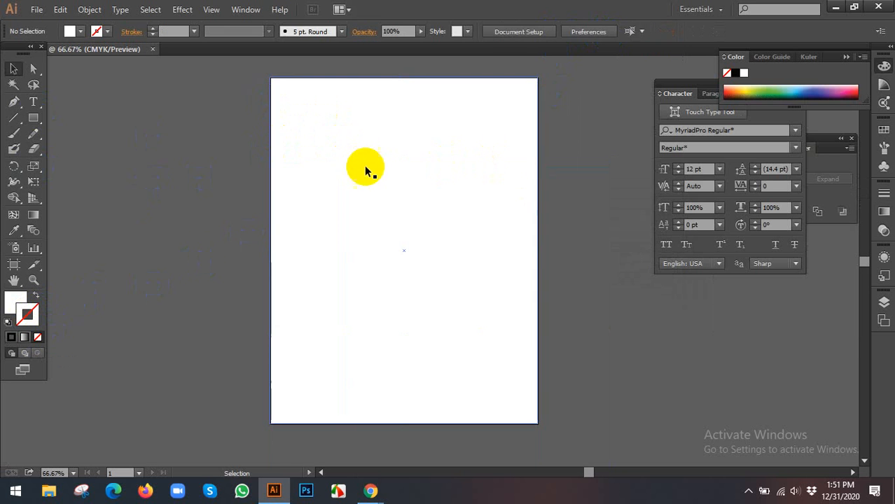
pyautogui.click(366, 171)
pyautogui.scroll(1, 191, 173)
pyautogui.scroll(-1, 302, 153)
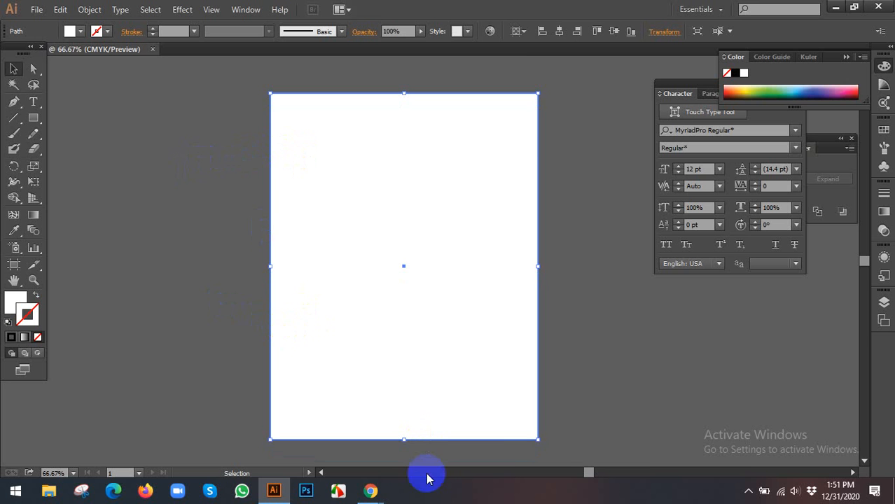
# Step: Switch to Chrome and load graphicriver.net in place of the brand identity search results
pyautogui.moveTo(379, 483)
pyautogui.click(304, 433)
pyautogui.click(265, 8)
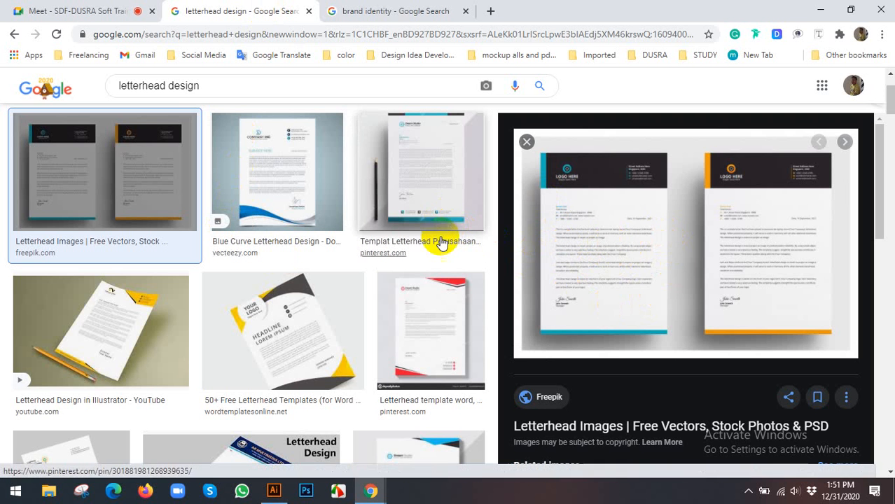
pyautogui.click(420, 11)
pyautogui.click(384, 34)
pyautogui.write('graphicriver.net')
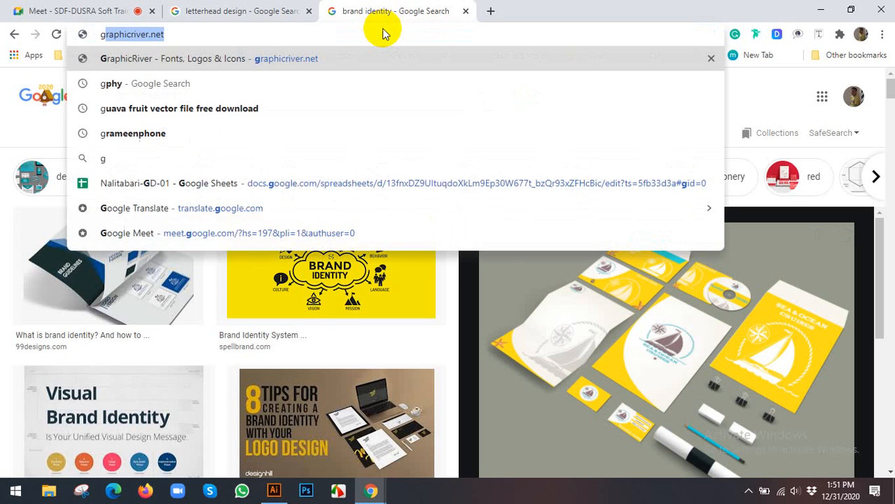
pyautogui.press('Return')
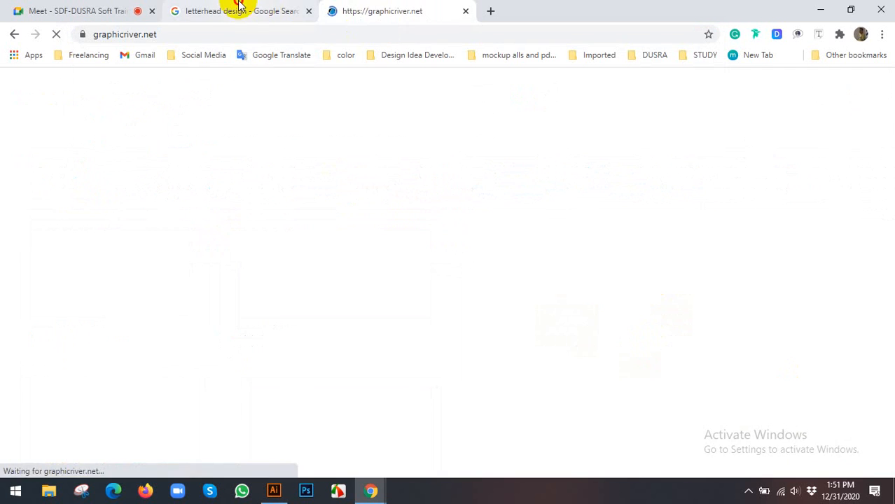
# Step: Preview the Blue Curve and Lighting Maintenance letterhead designs in the Google image results for letterhead design
pyautogui.click(234, 9)
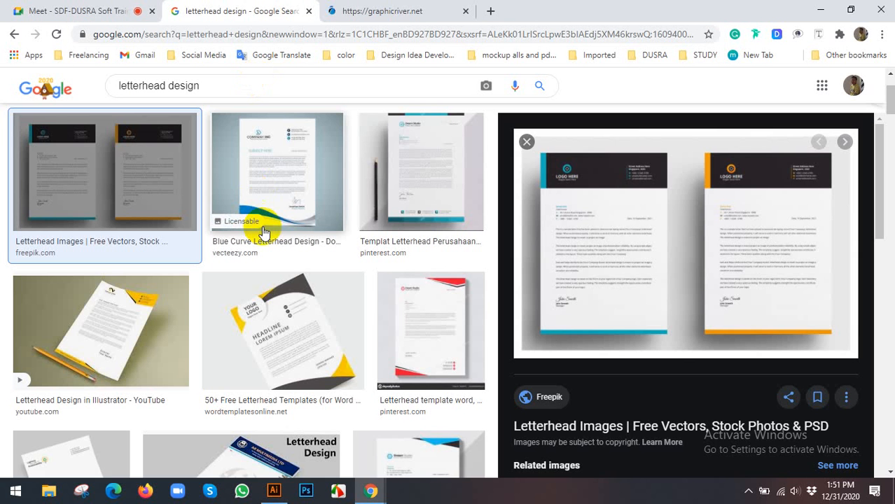
pyautogui.click(292, 169)
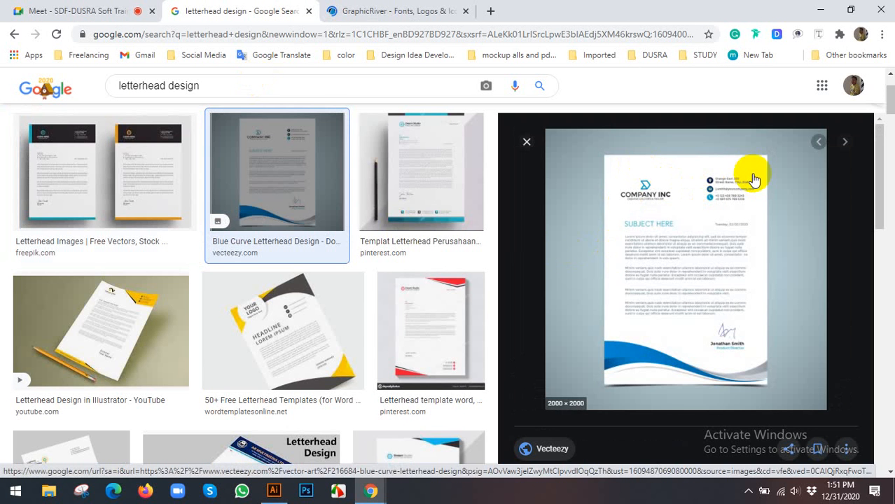
pyautogui.scroll(-2, 332, 206)
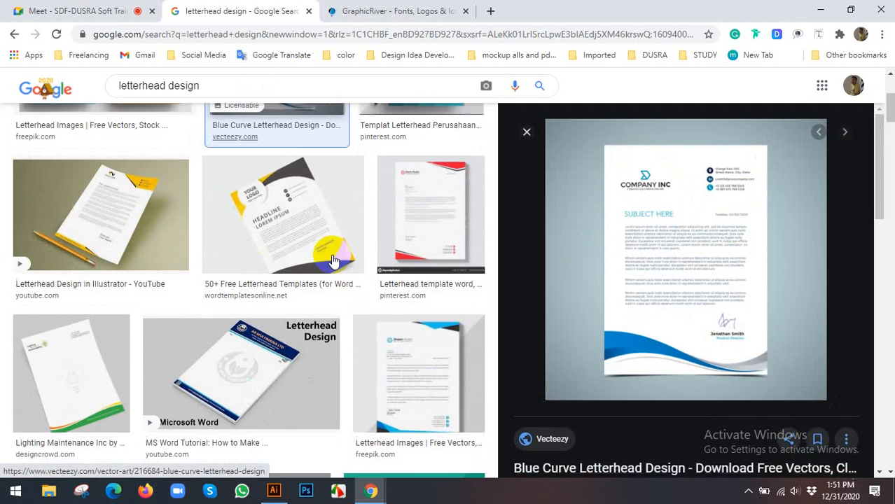
pyautogui.click(65, 340)
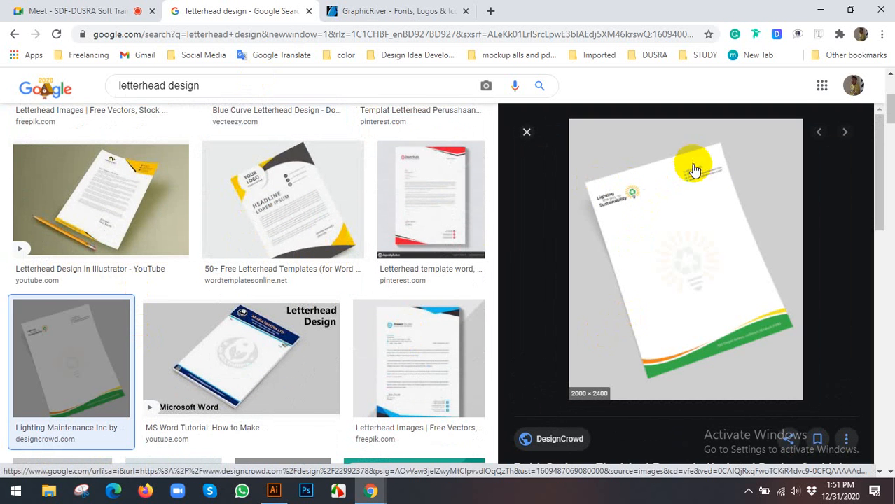
# Step: Search GraphicRiver for letterhead in the Print category
pyautogui.click(384, 8)
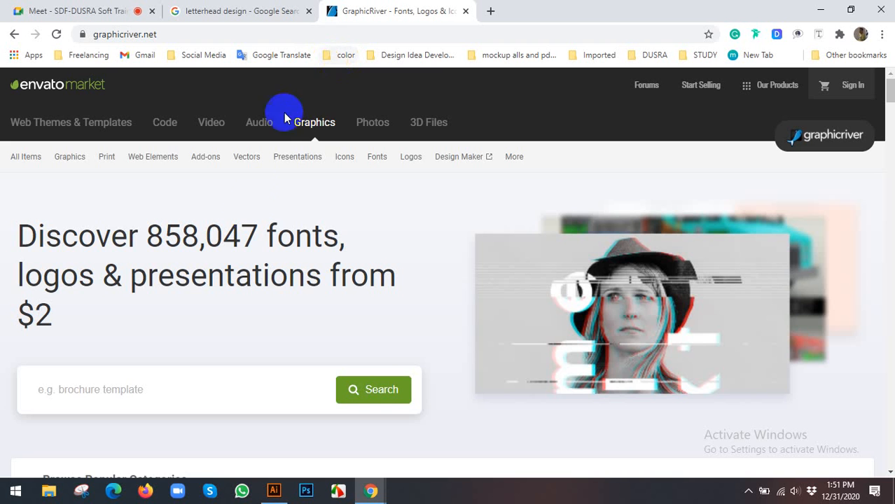
pyautogui.click(161, 388)
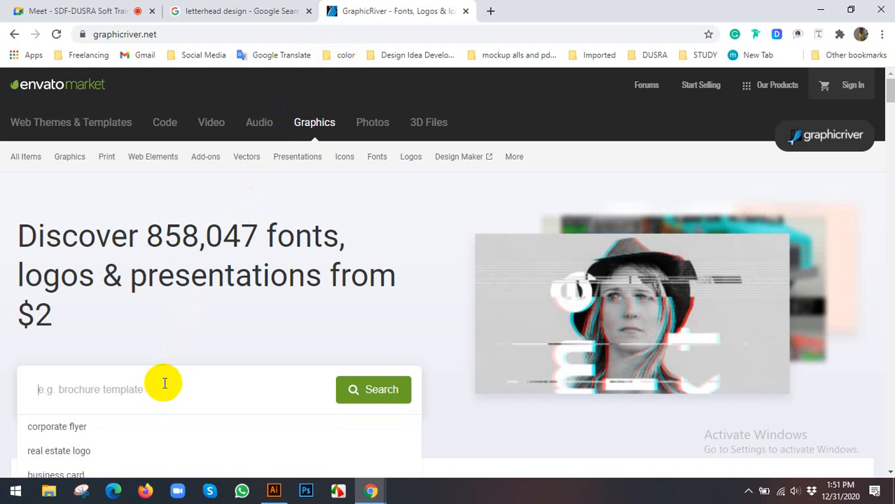
pyautogui.write('le')
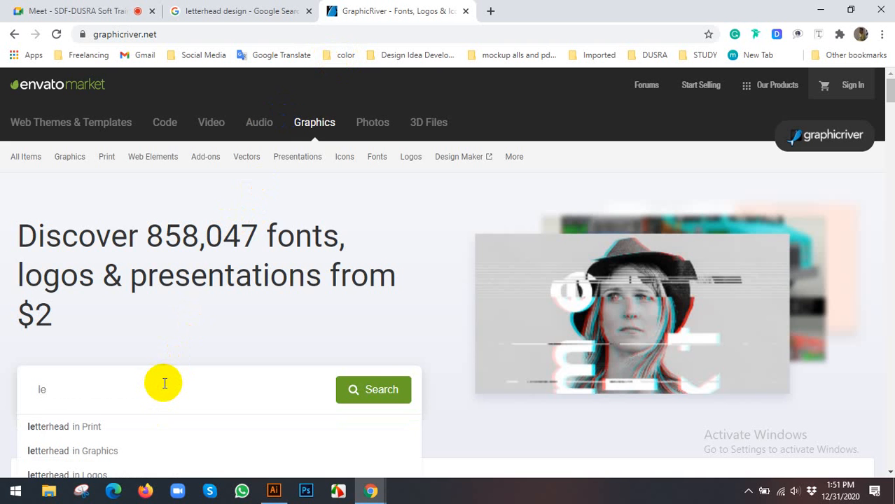
pyautogui.click(112, 430)
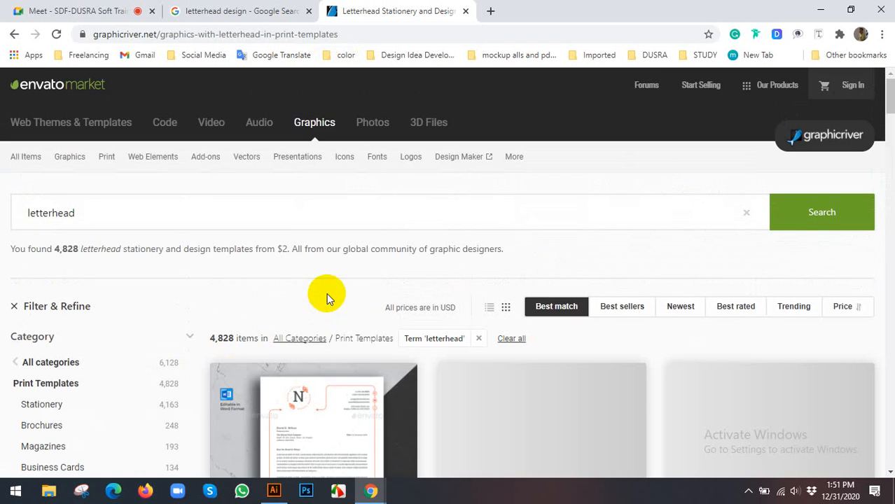
# Step: Browse the letterhead results and open the Minimal Letterhead x6 template
pyautogui.scroll(-3, 323, 294)
pyautogui.scroll(-2, 704, 288)
pyautogui.scroll(-7, 704, 288)
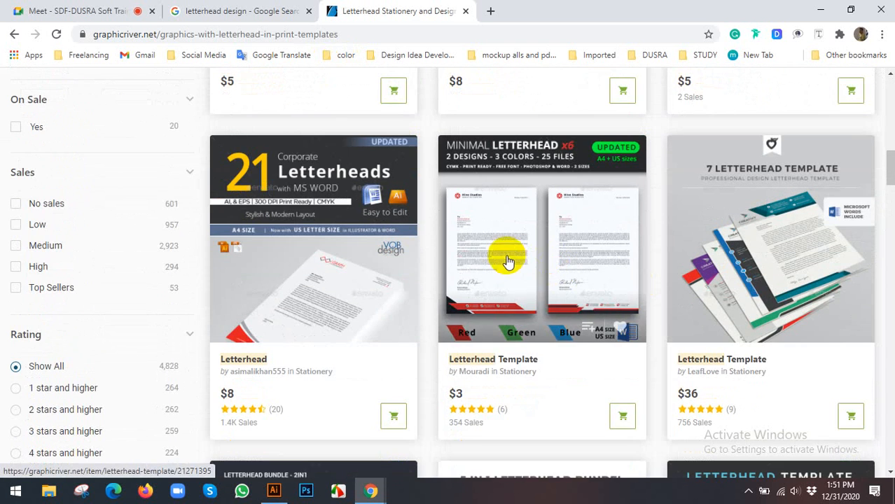
pyautogui.click(504, 254)
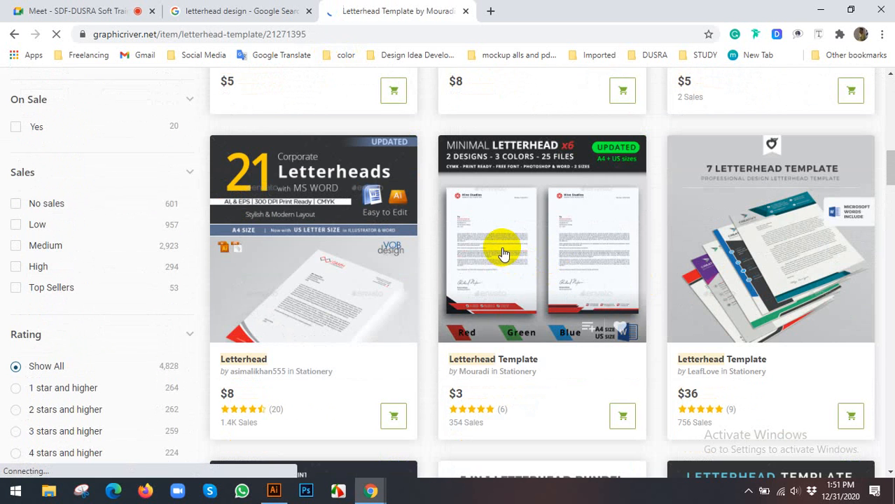
# Step: Examine the template's preview images for its layouts, footer shapes, colour variants and supported editing programs
pyautogui.scroll(-5, 448, 244)
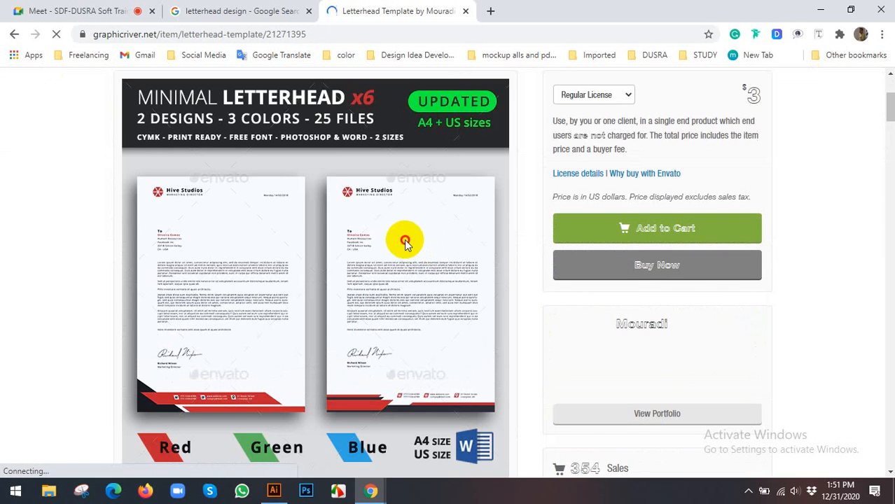
pyautogui.scroll(-4, 424, 250)
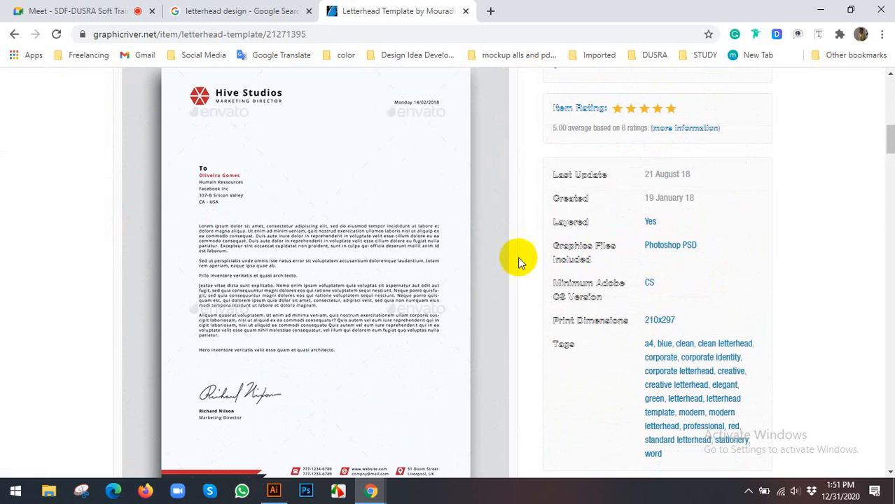
pyautogui.scroll(-10, 454, 262)
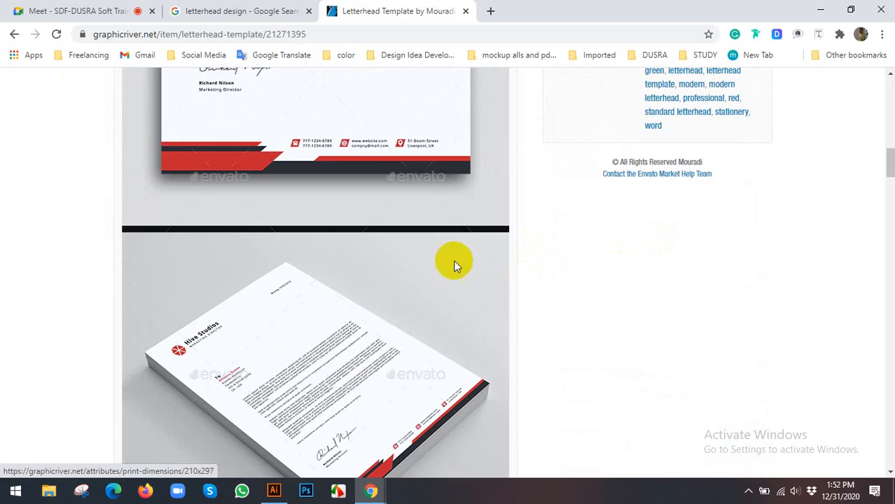
pyautogui.scroll(-15, 315, 312)
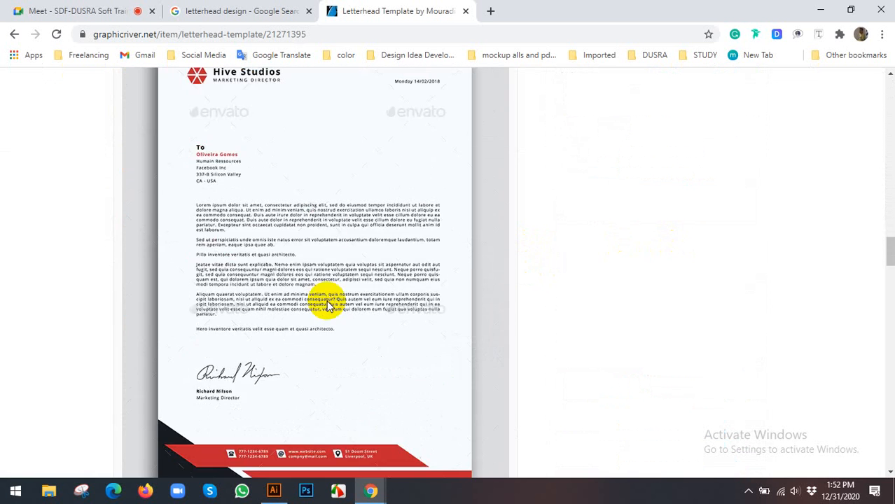
pyautogui.scroll(-15, 329, 302)
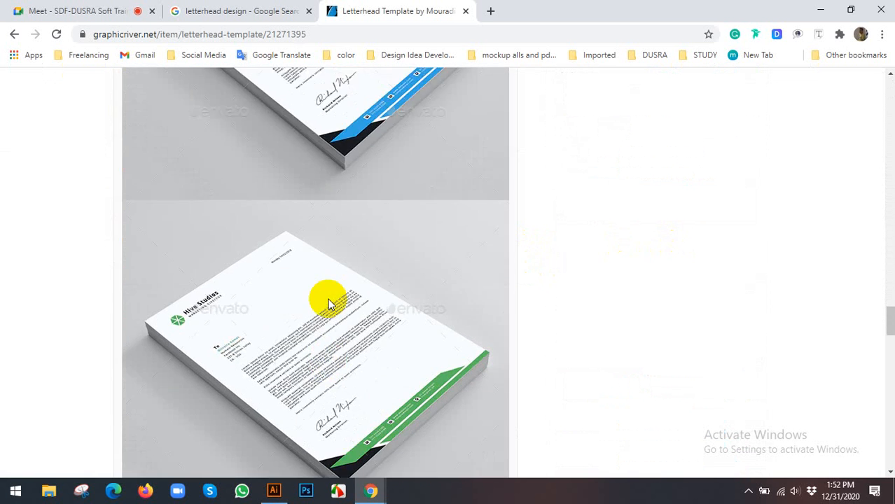
pyautogui.scroll(-5, 329, 302)
pyautogui.scroll(3, 306, 286)
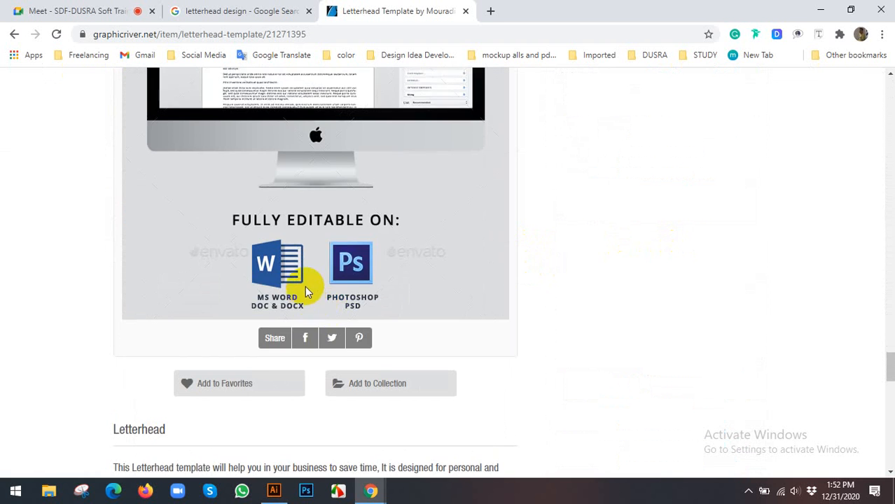
# Step: Read the Letterhead Template's feature list for its page size, bleed, colour mode and resolution
pyautogui.scroll(-8, 308, 280)
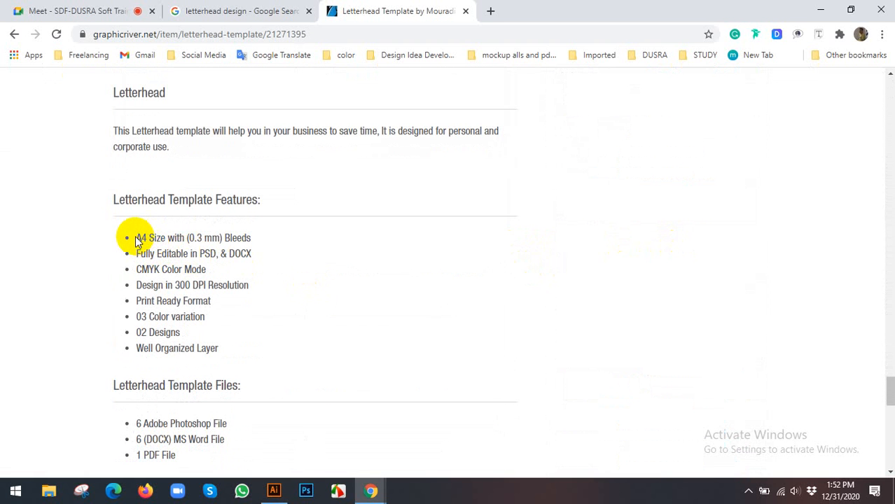
pyautogui.moveTo(139, 235); pyautogui.dragTo(294, 234)
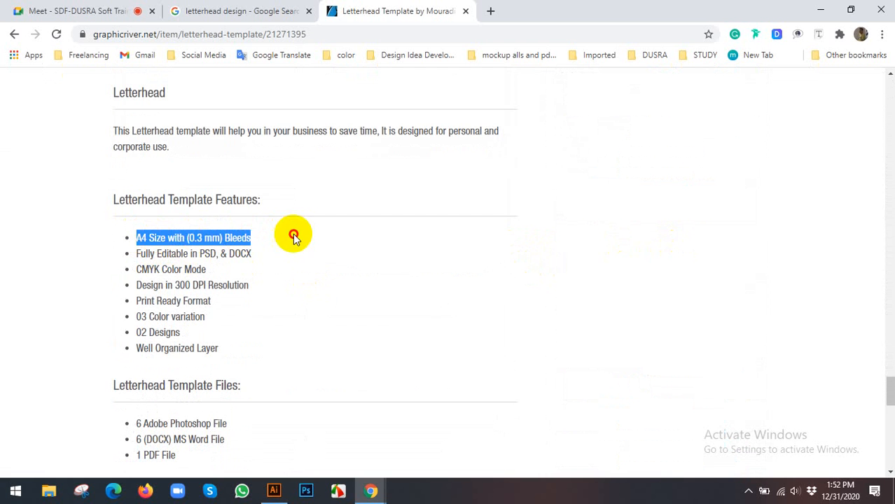
pyautogui.click(153, 238)
pyautogui.scroll(-1, 171, 236)
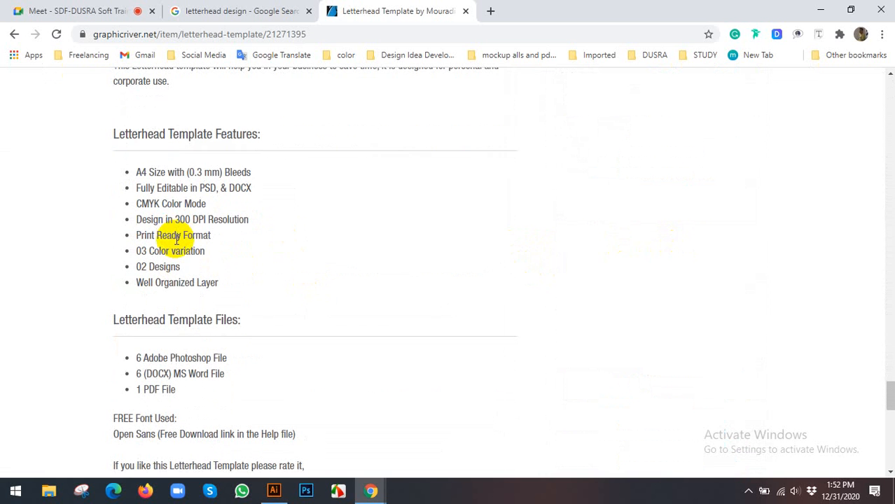
# Step: Return to the GraphicRiver letterhead results and open the Letterhead Bundle - 5 in1 item
pyautogui.click(17, 34)
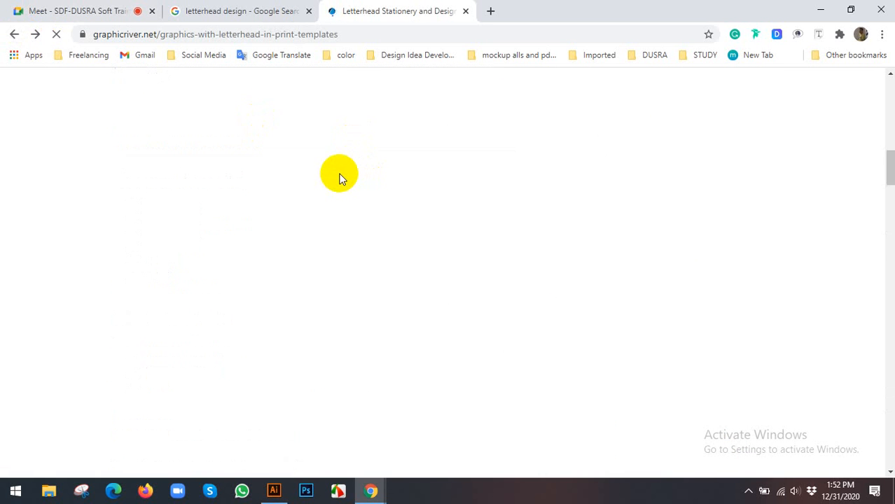
pyautogui.scroll(-2, 578, 267)
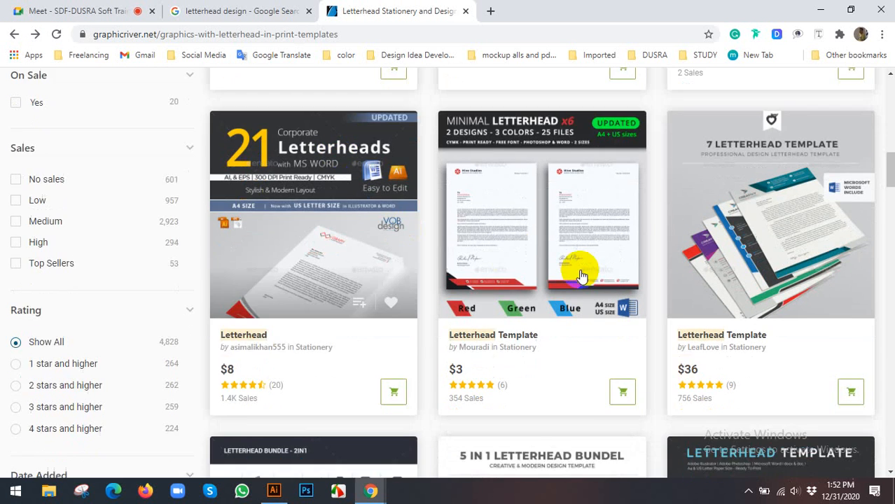
pyautogui.scroll(-3, 578, 266)
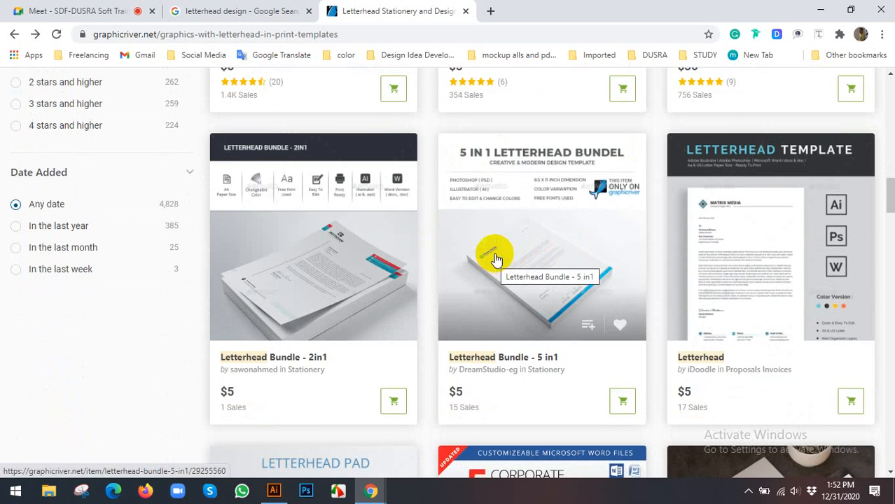
pyautogui.scroll(-3, 495, 258)
pyautogui.scroll(2, 493, 254)
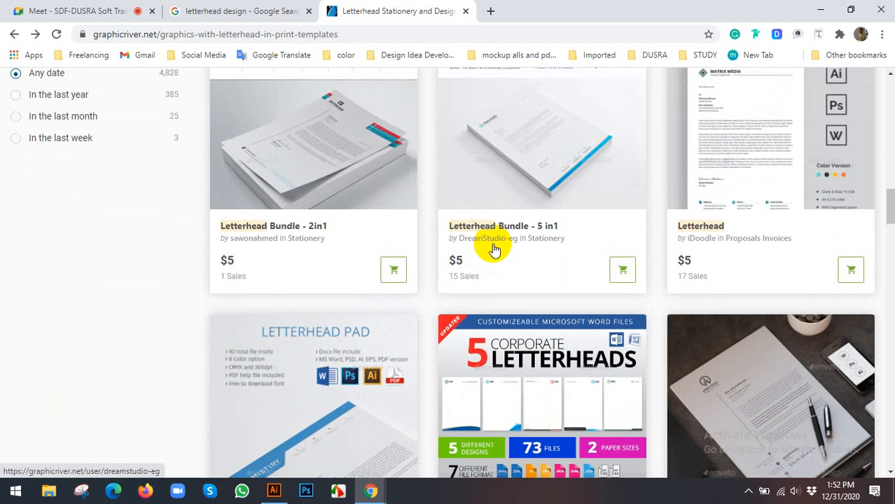
pyautogui.click(504, 175)
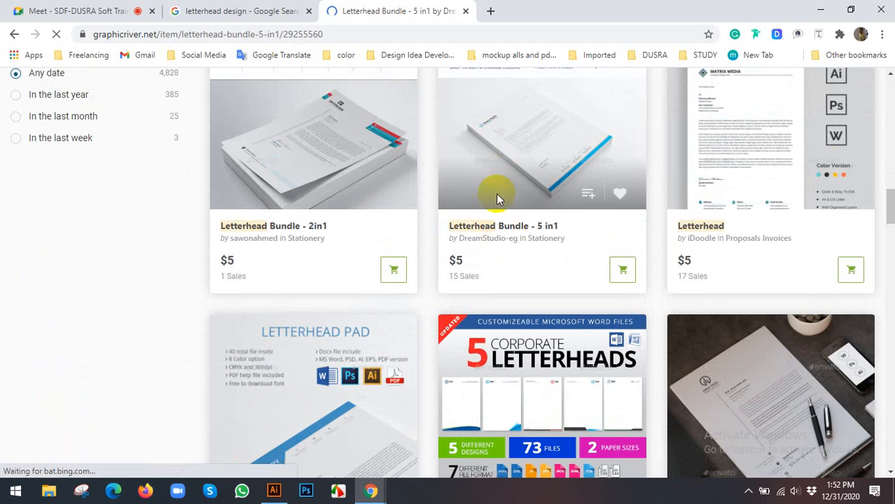
# Step: Examine the bundle's preview images and feature list, highlighting its 8.75" x 11.25" bleed dimensions
pyautogui.scroll(-3, 393, 256)
pyautogui.scroll(-9, 374, 262)
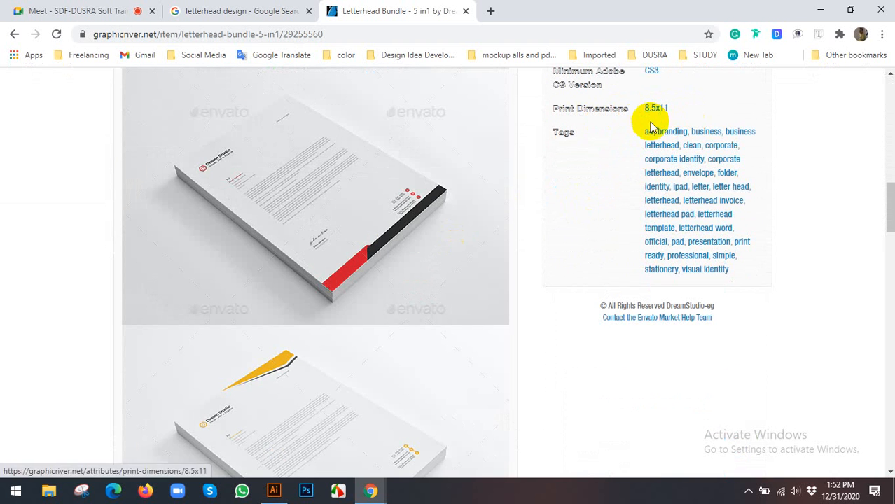
pyautogui.scroll(-11, 411, 252)
pyautogui.scroll(-6, 222, 288)
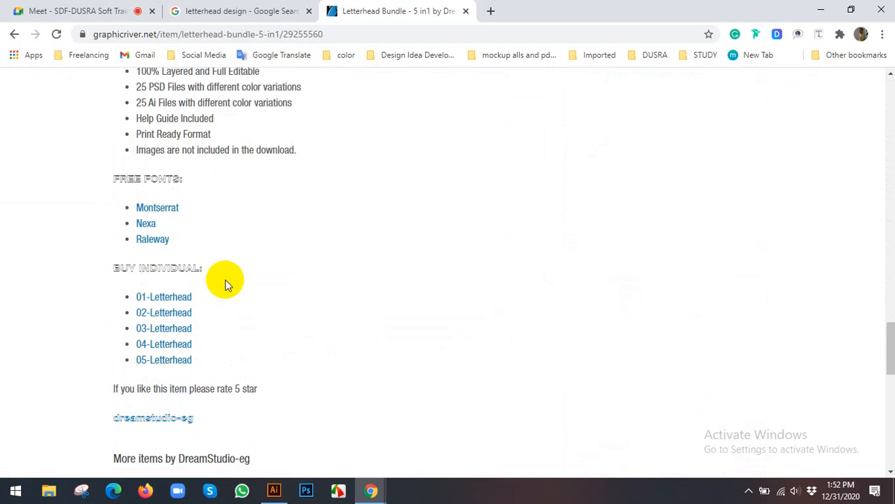
pyautogui.scroll(3, 225, 282)
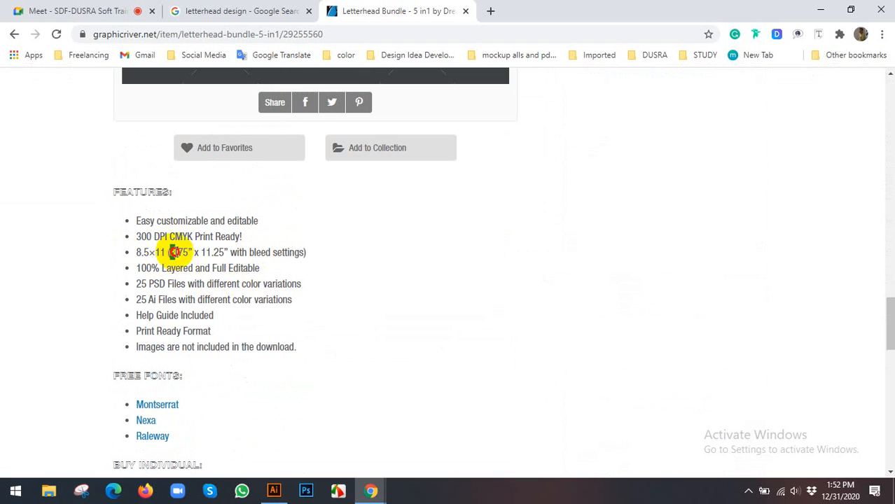
pyautogui.moveTo(170, 253); pyautogui.dragTo(211, 252)
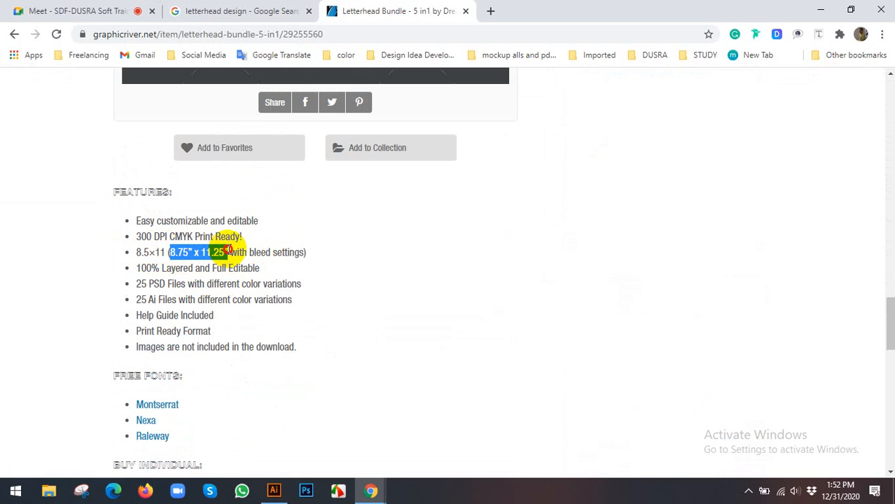
pyautogui.moveTo(228, 249); pyautogui.dragTo(165, 252)
pyautogui.click(221, 256)
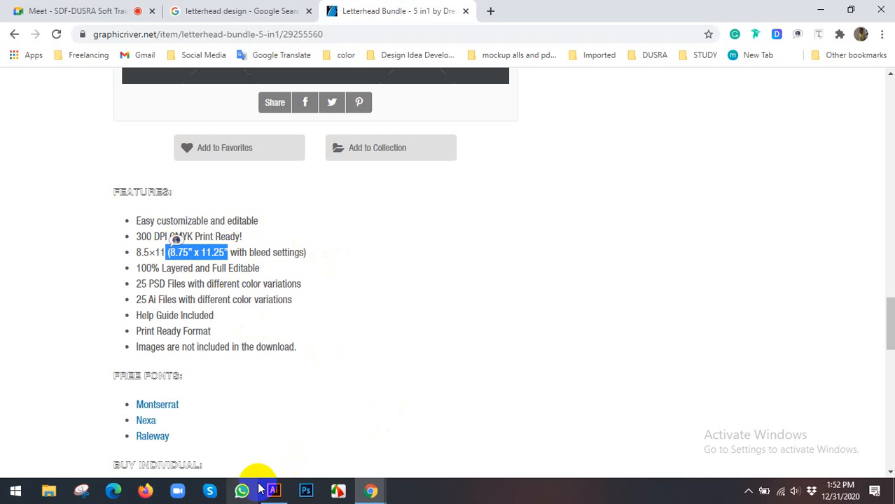
# Step: Switch to Illustrator, start a new Letter-size document and set its bleed to 0.125 in on all sides
pyautogui.click(286, 492)
pyautogui.click(39, 9)
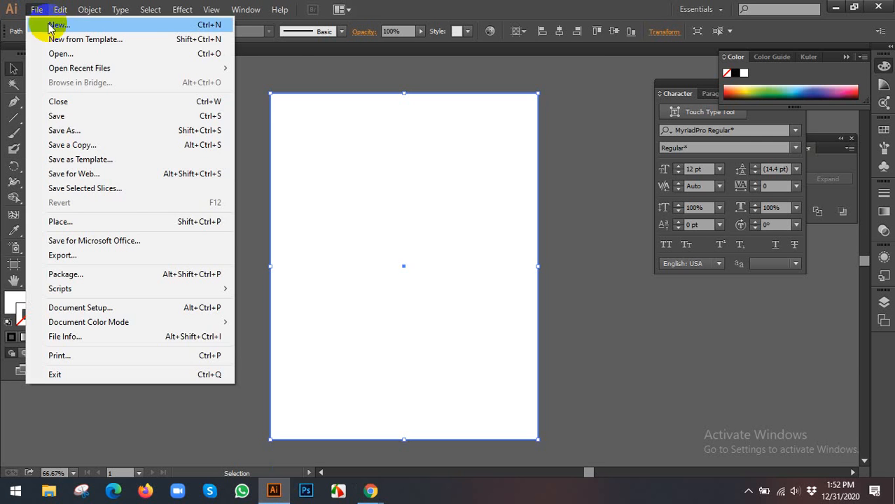
pyautogui.click(32, 24)
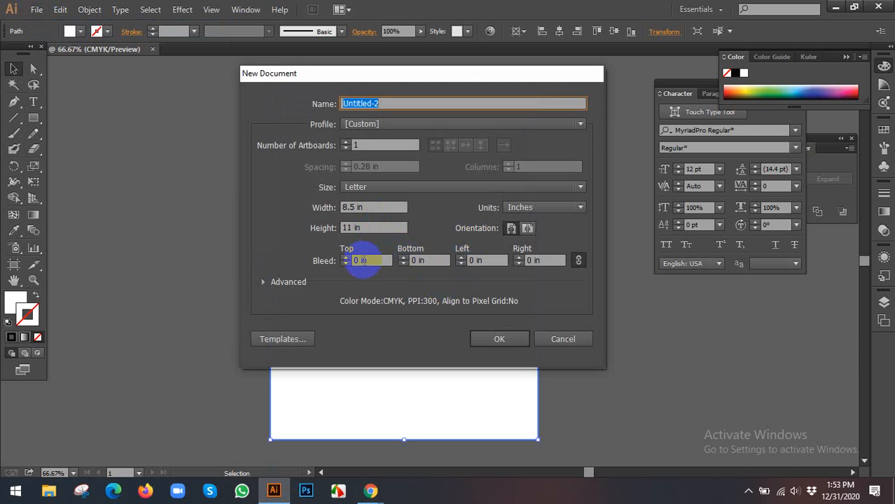
pyautogui.click(361, 260)
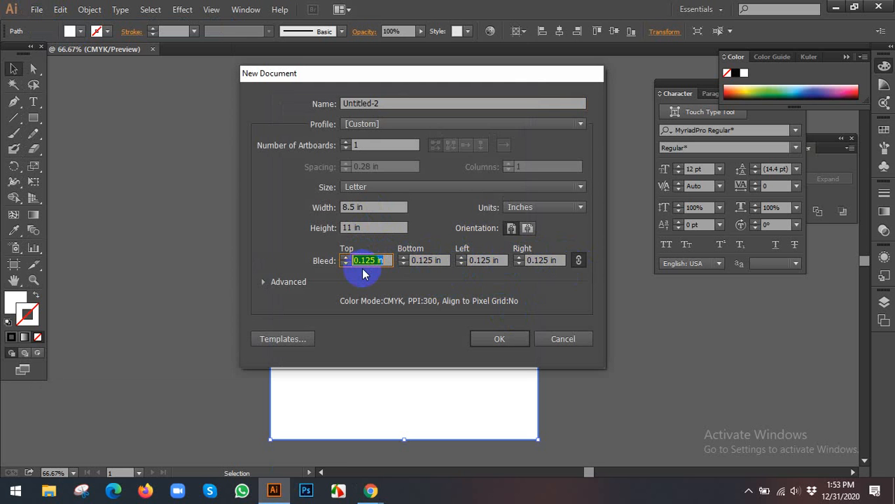
# Step: Open the Windows Calculator with the calc command and place it beside the New Document dialog
pyautogui.press('super+r')
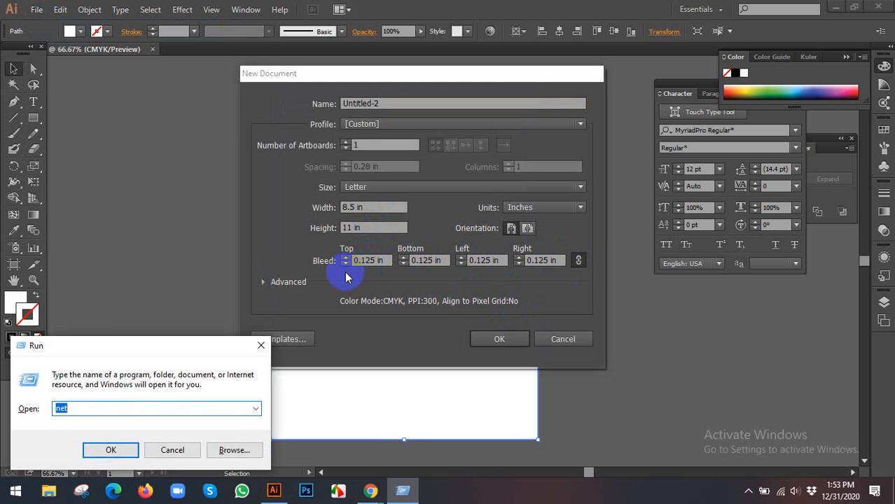
pyautogui.write('ca')
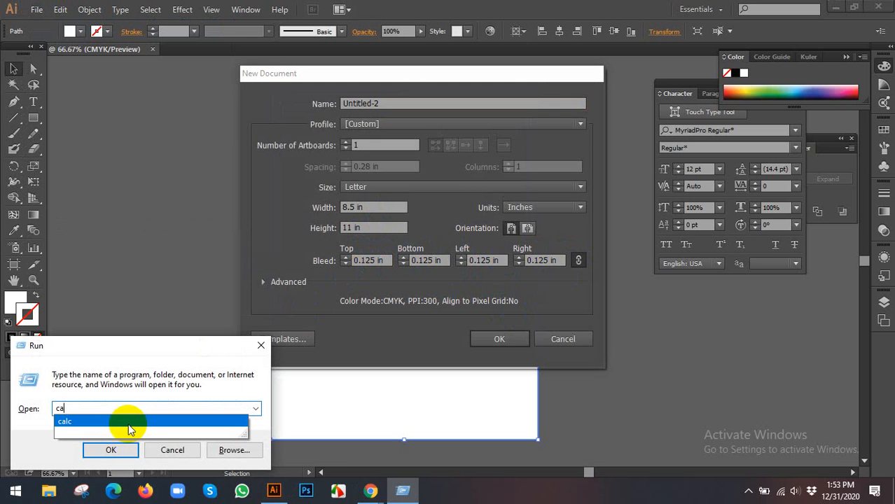
pyautogui.click(84, 423)
pyautogui.click(98, 450)
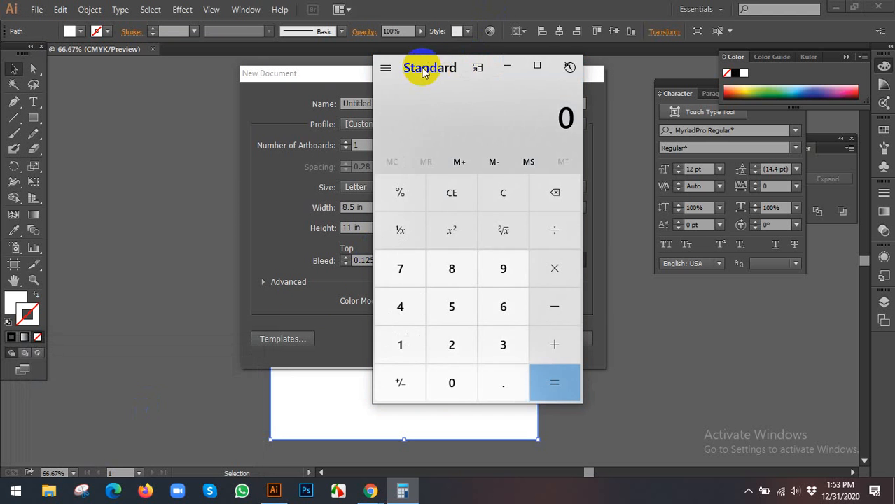
pyautogui.moveTo(424, 67); pyautogui.dragTo(659, 73)
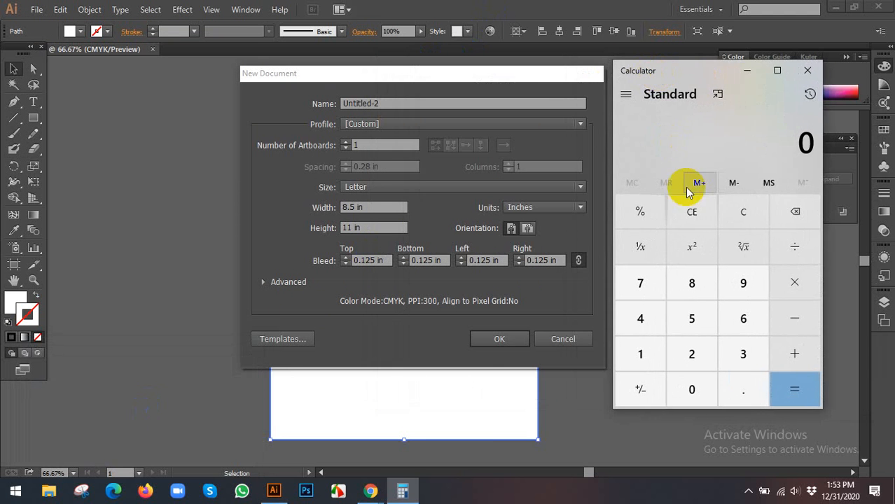
# Step: Calculate 0.125 × 4 for the total bleed, highlight the result and minimise the calculator
pyautogui.click(742, 390)
pyautogui.click(642, 354)
pyautogui.click(693, 355)
pyautogui.click(699, 320)
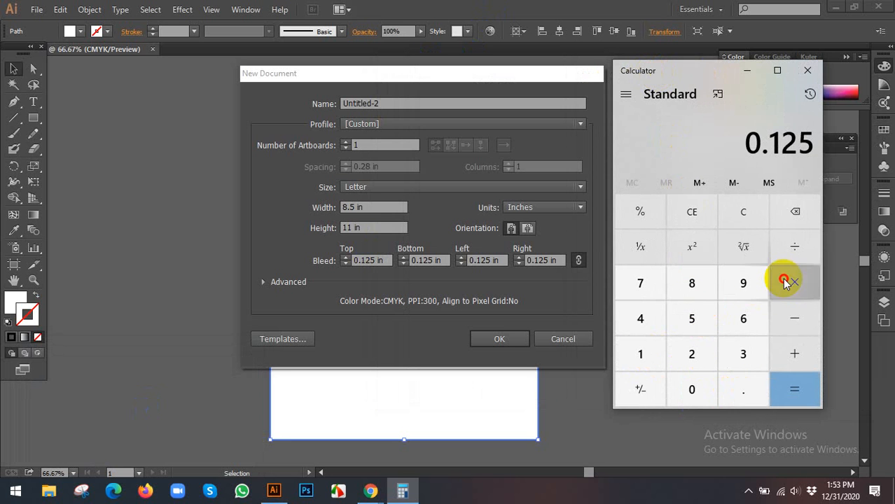
pyautogui.click(788, 281)
pyautogui.click(642, 321)
pyautogui.click(795, 392)
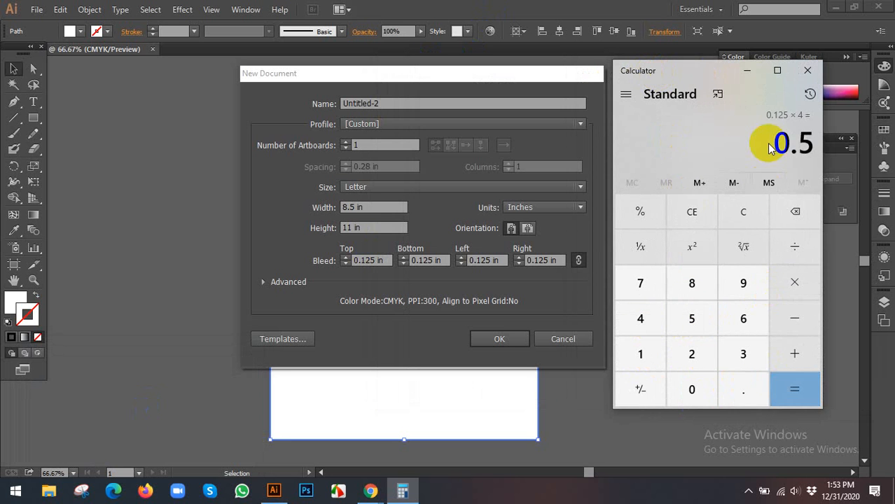
pyautogui.moveTo(780, 143); pyautogui.dragTo(808, 143)
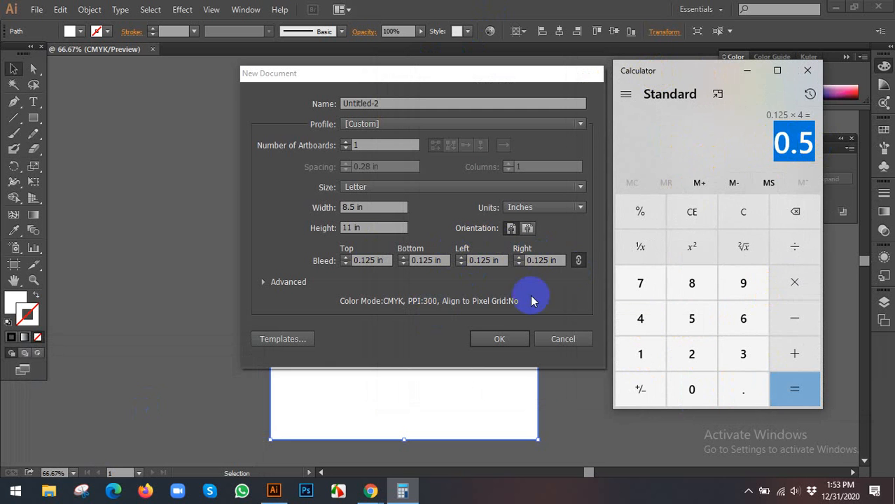
pyautogui.click(762, 143)
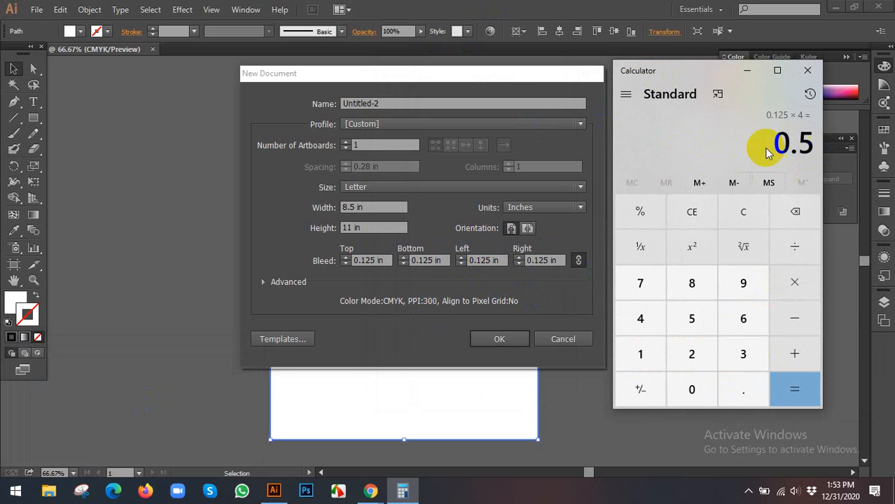
pyautogui.click(747, 70)
# Step: Compare the bundle page's with-bleed dimensions in Chrome with the bleed values in Illustrator's New Document dialog
pyautogui.moveTo(370, 490)
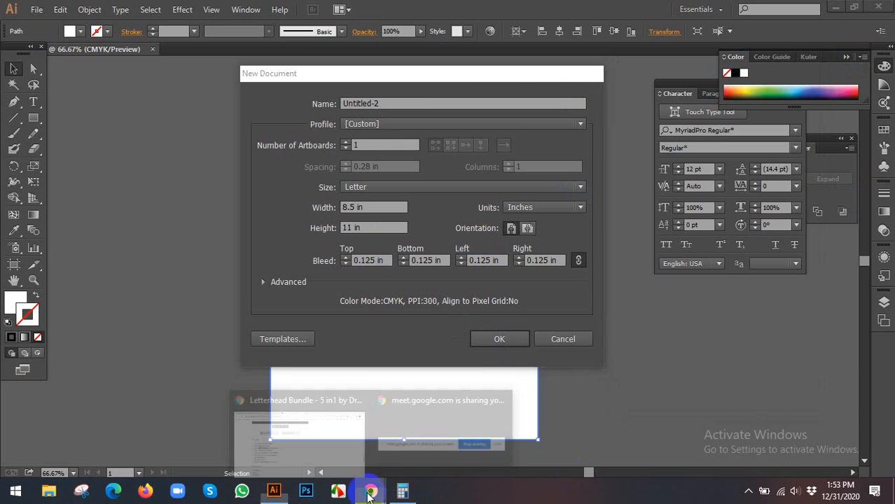
pyautogui.click(340, 428)
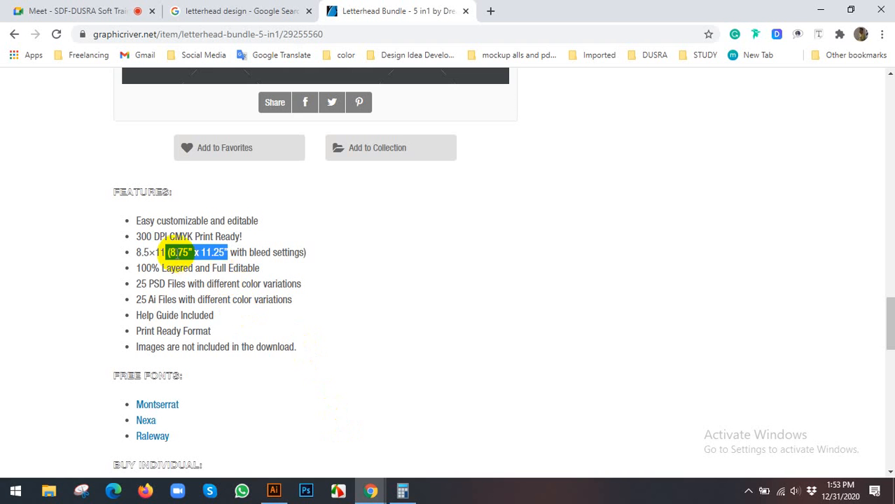
pyautogui.click(180, 251)
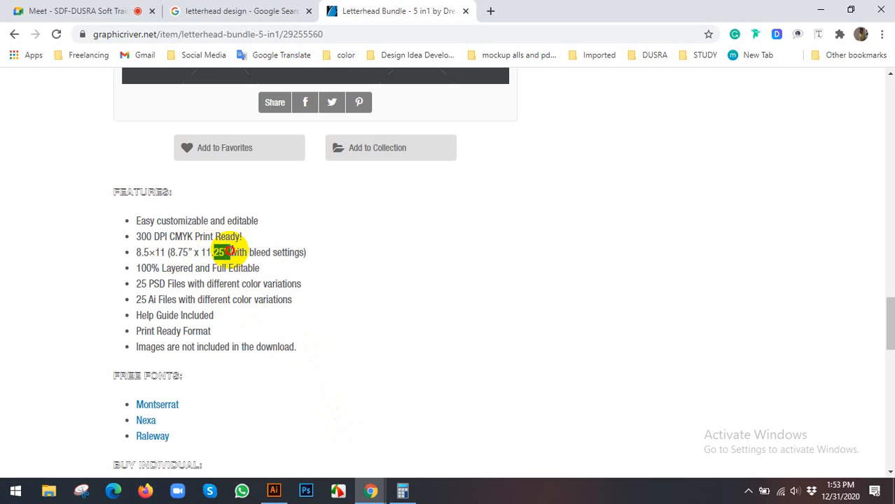
pyautogui.moveTo(230, 252); pyautogui.dragTo(213, 252)
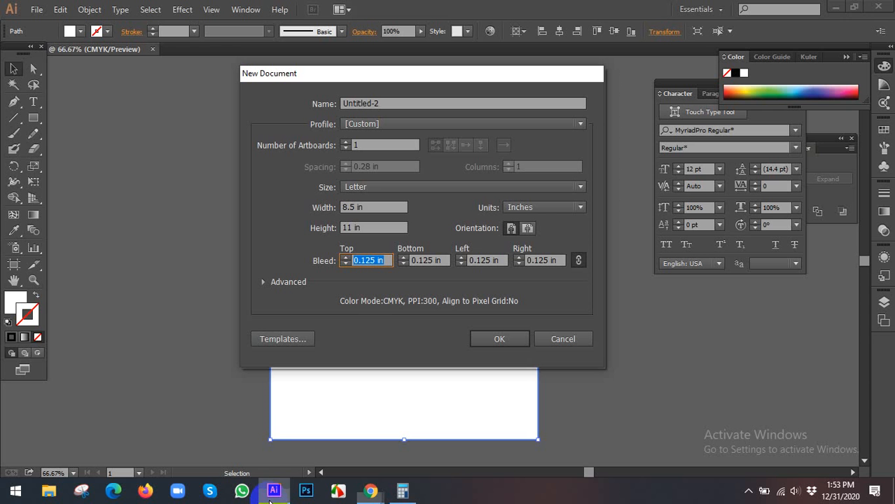
pyautogui.click(274, 491)
pyautogui.click(371, 261)
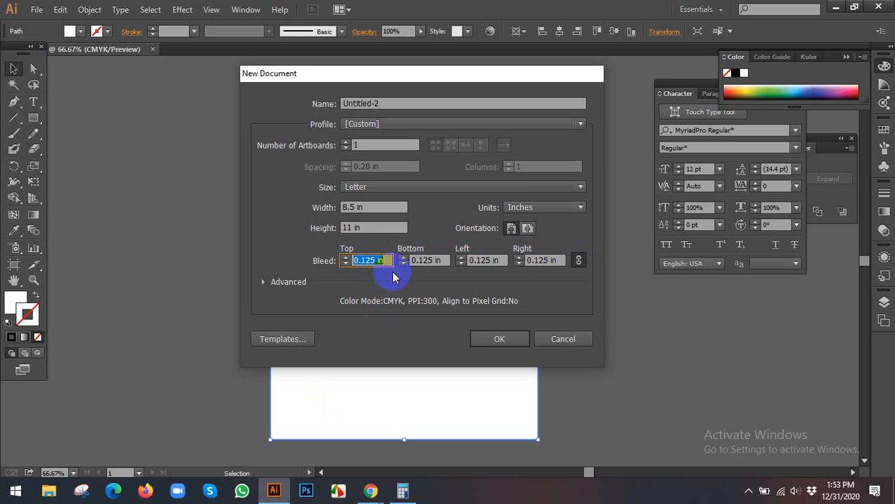
# Step: Switch back to the bundle page in Chrome and review its features, free fonts and individual letterhead links
pyautogui.moveTo(370, 493)
pyautogui.click(331, 438)
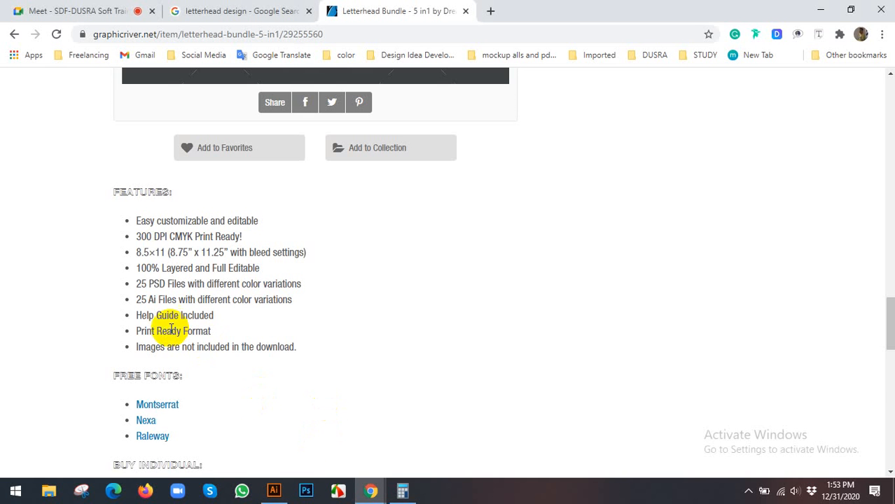
pyautogui.scroll(-1, 259, 293)
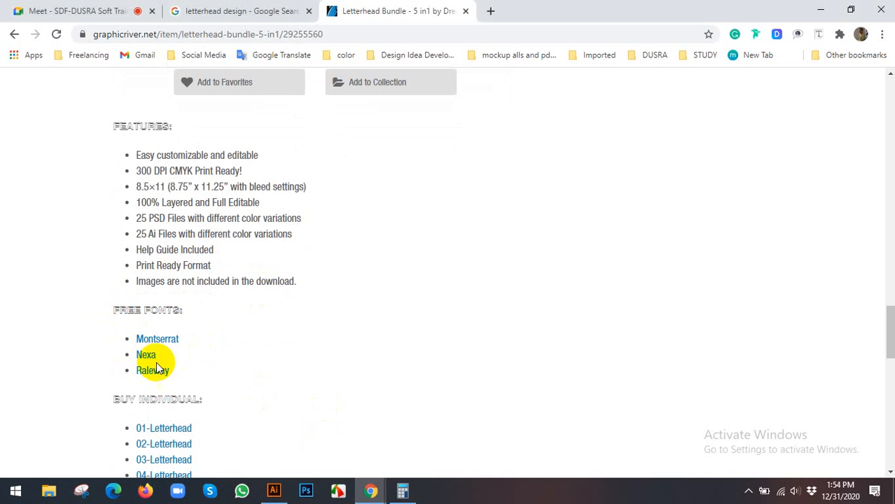
pyautogui.scroll(-2, 211, 366)
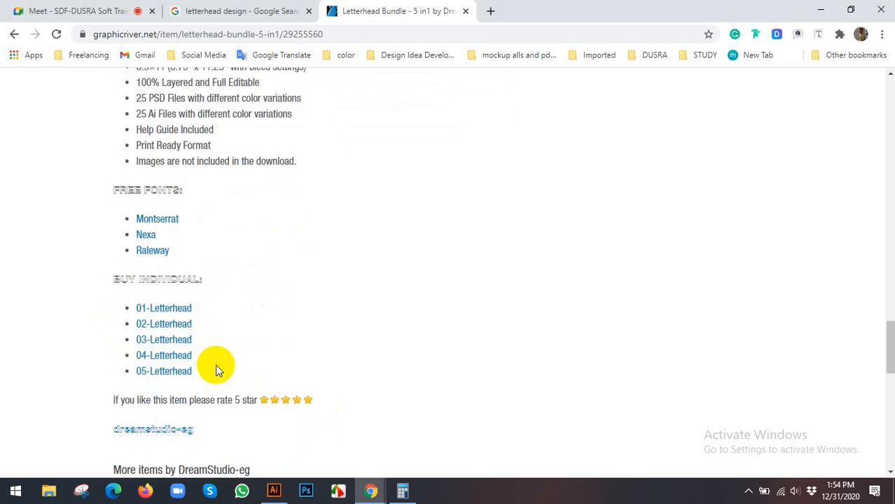
# Step: Open the 01-Letterhead item from the bundle's individual purchase links in a new tab and view its page
pyautogui.rightClick(171, 300)
pyautogui.click(197, 303)
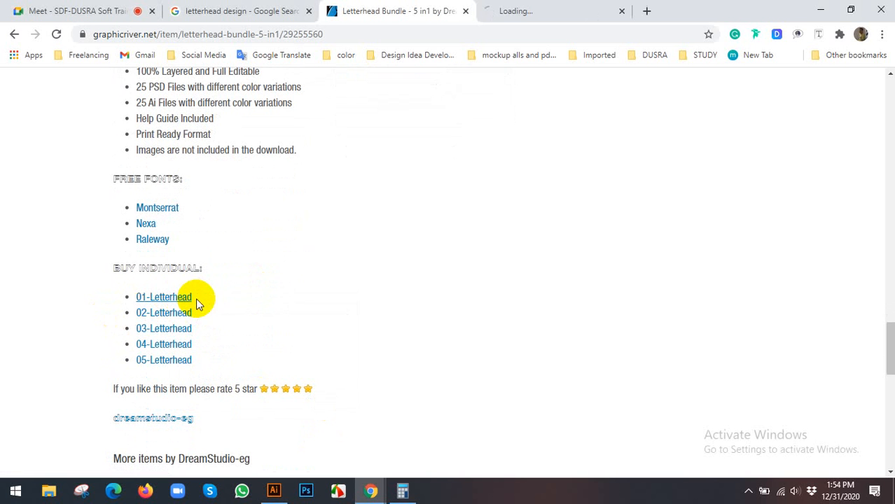
pyautogui.scroll(-4, 236, 300)
pyautogui.scroll(10, 245, 280)
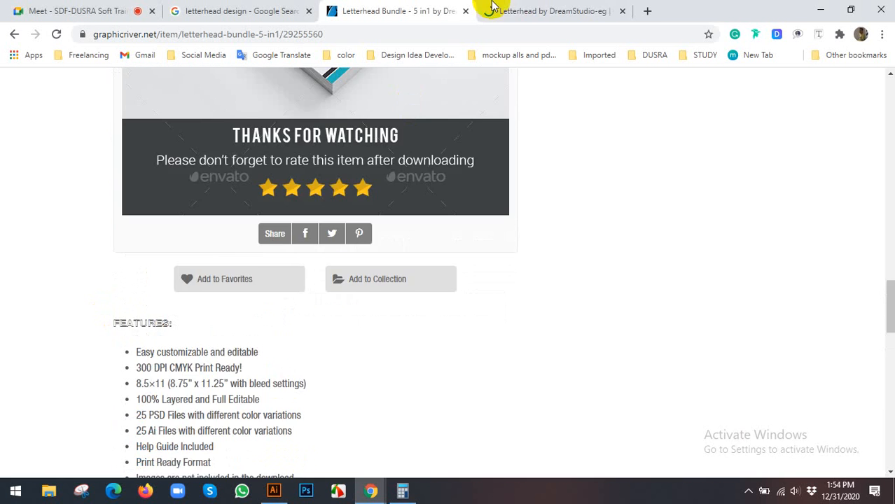
pyautogui.click(487, 10)
pyautogui.scroll(-3, 266, 243)
pyautogui.scroll(3, 261, 224)
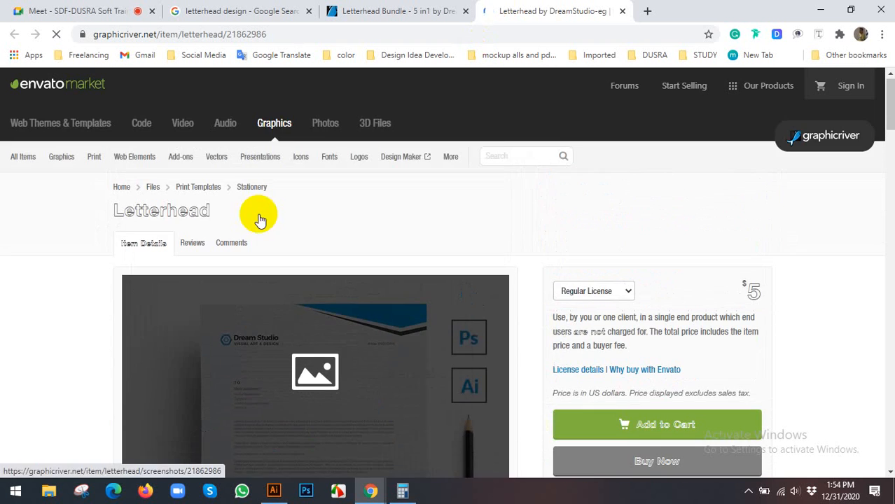
# Step: Open the letterhead item's preview screenshots and inspect the blue Dream Studio mockup at full size
pyautogui.click(265, 334)
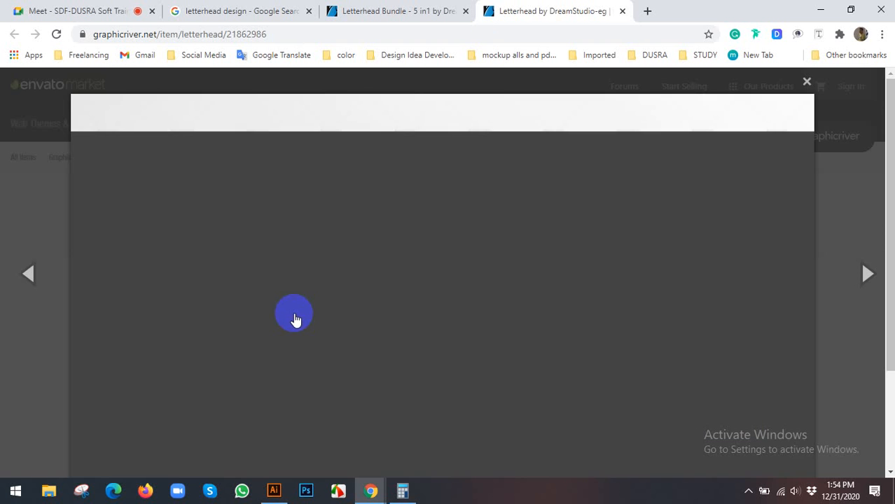
pyautogui.scroll(2, 407, 281)
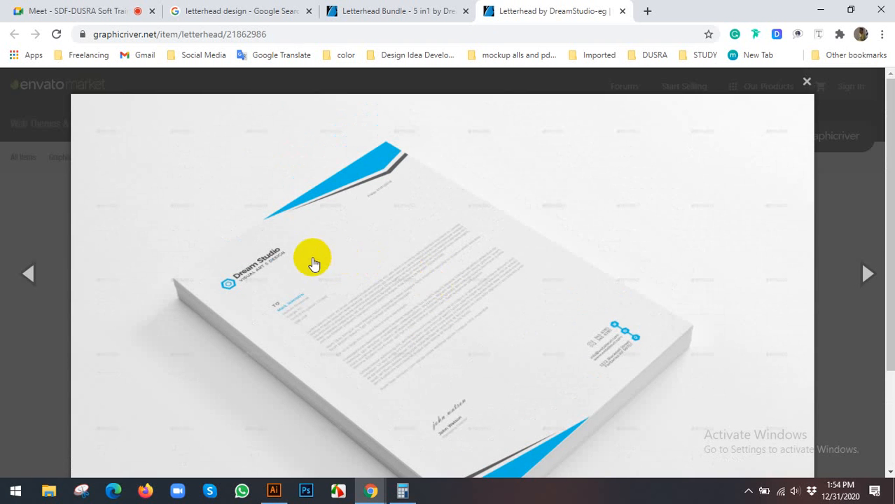
pyautogui.scroll(-1, 294, 259)
pyautogui.scroll(1, 284, 244)
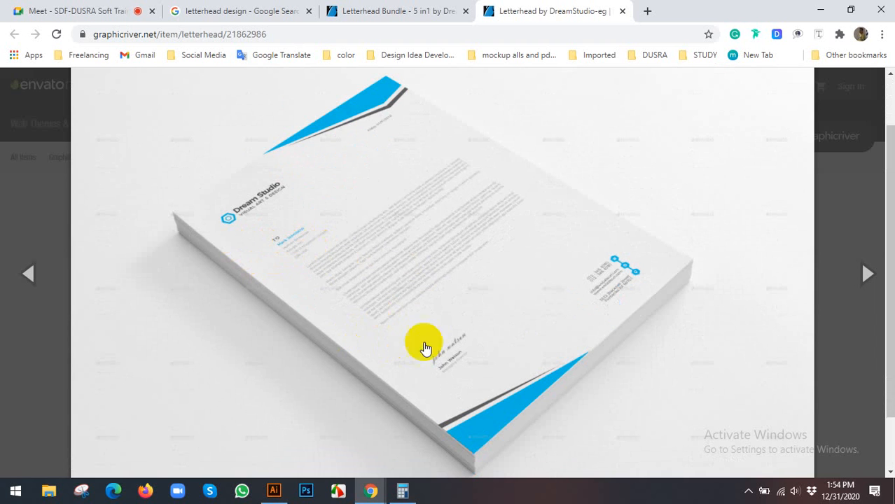
pyautogui.scroll(-1, 406, 231)
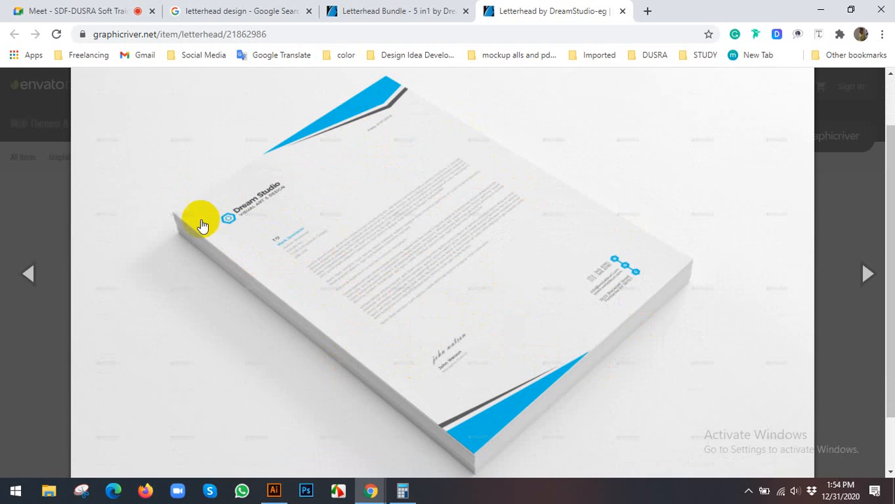
# Step: Browse through the item's preview images to compare the letterhead mockup's colour variations
pyautogui.click(545, 266)
pyautogui.click(544, 263)
pyautogui.click(543, 264)
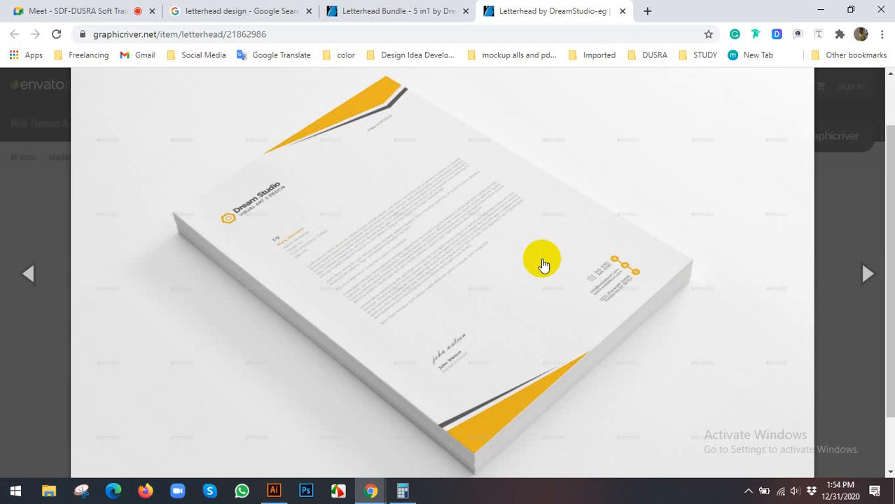
pyautogui.click(543, 261)
pyautogui.click(543, 261)
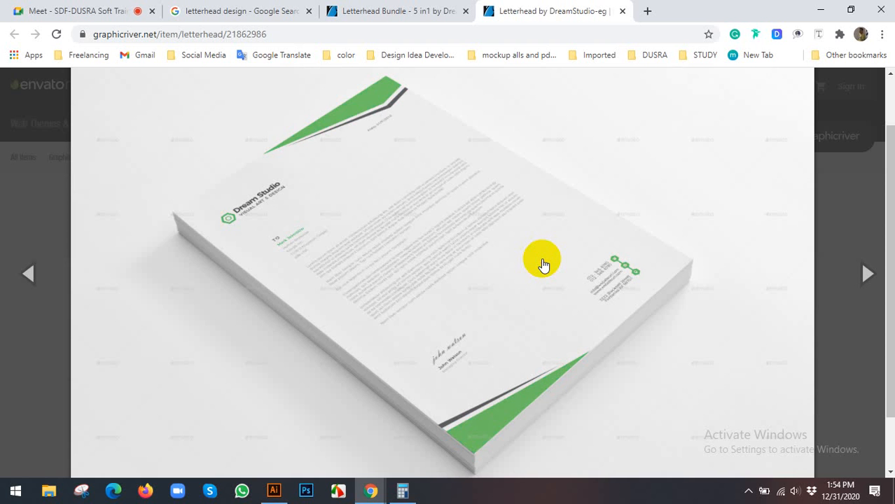
pyautogui.click(543, 261)
pyautogui.click(543, 261)
pyautogui.click(543, 260)
pyautogui.click(543, 260)
pyautogui.click(543, 261)
pyautogui.click(543, 260)
pyautogui.click(543, 260)
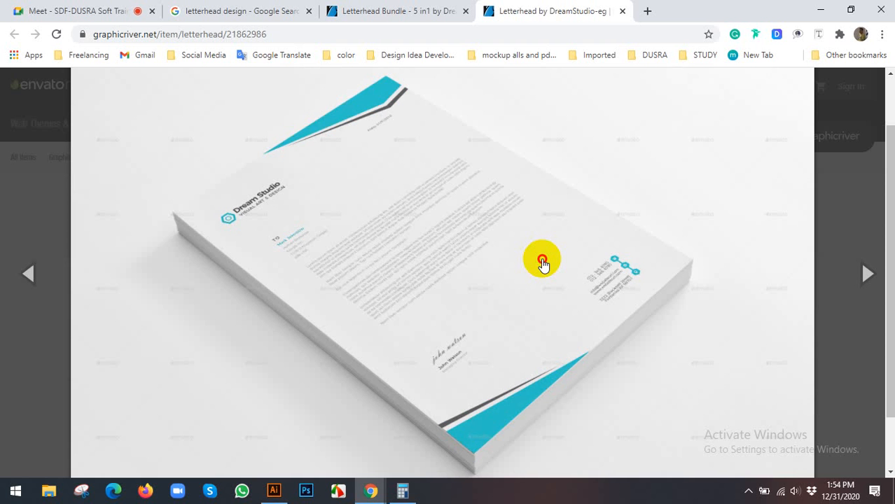
pyautogui.click(543, 260)
pyautogui.click(543, 261)
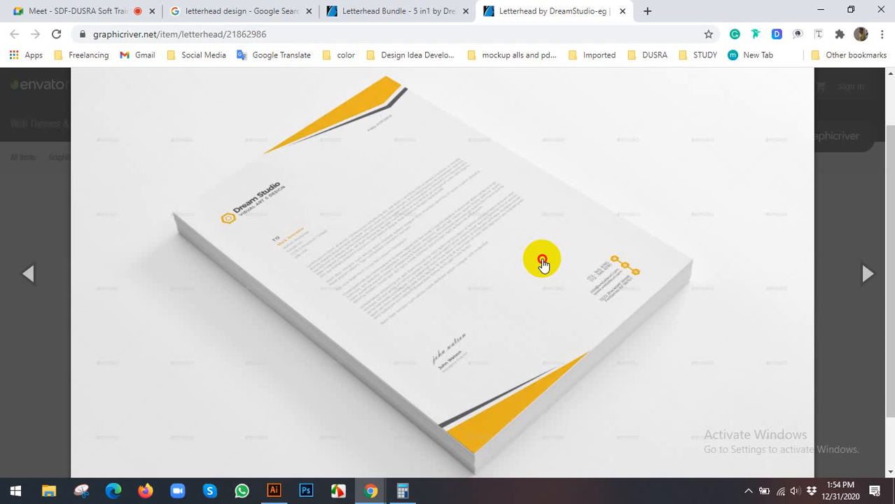
# Step: Return to the Google image results for letterhead design, preview the Freepik letterhead and look through more designs
pyautogui.click(397, 10)
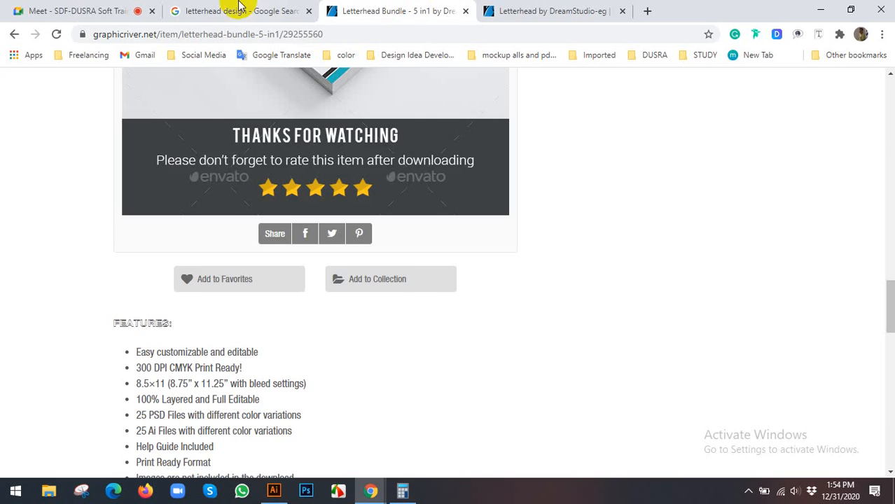
pyautogui.click(214, 7)
pyautogui.scroll(-3, 237, 236)
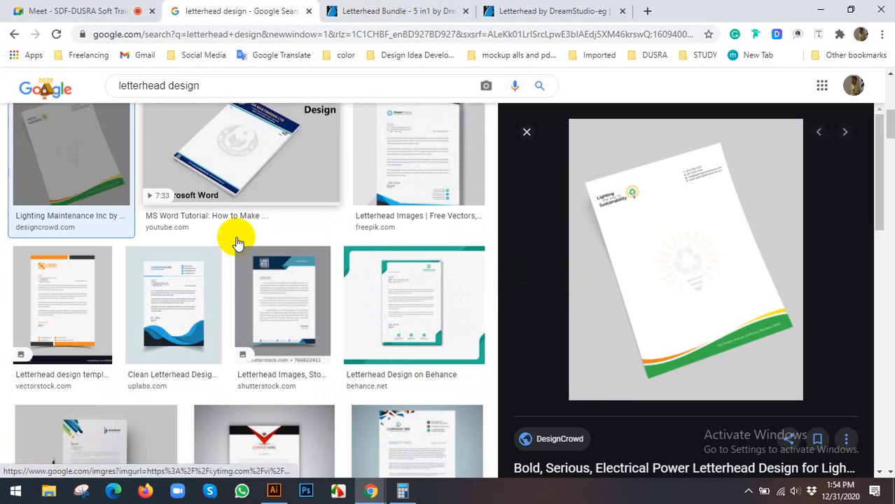
pyautogui.scroll(2, 236, 236)
pyautogui.click(416, 249)
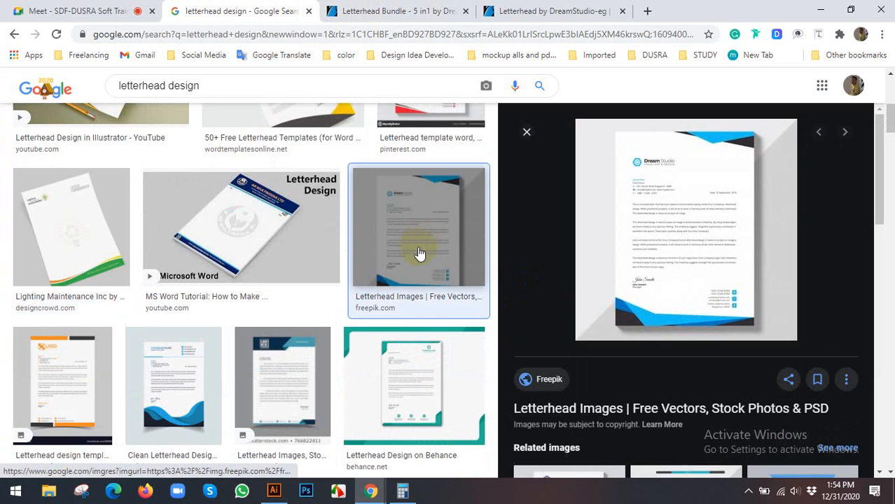
pyautogui.scroll(-5, 320, 260)
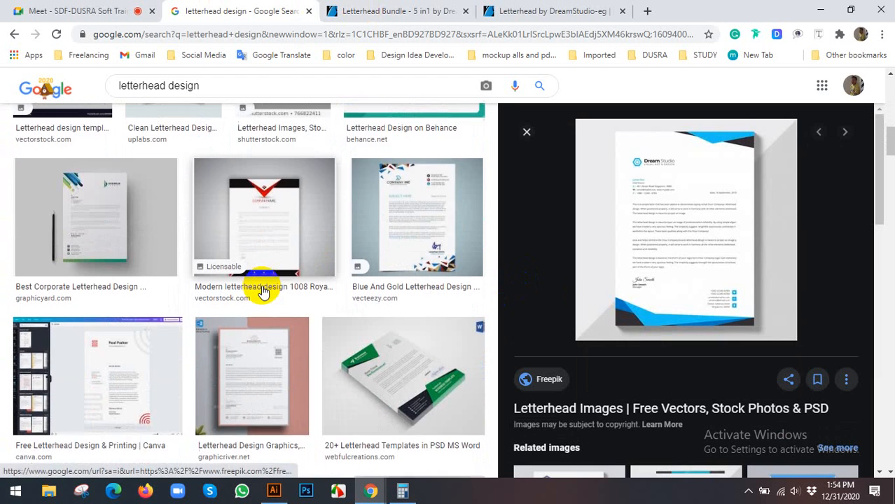
pyautogui.scroll(-4, 263, 290)
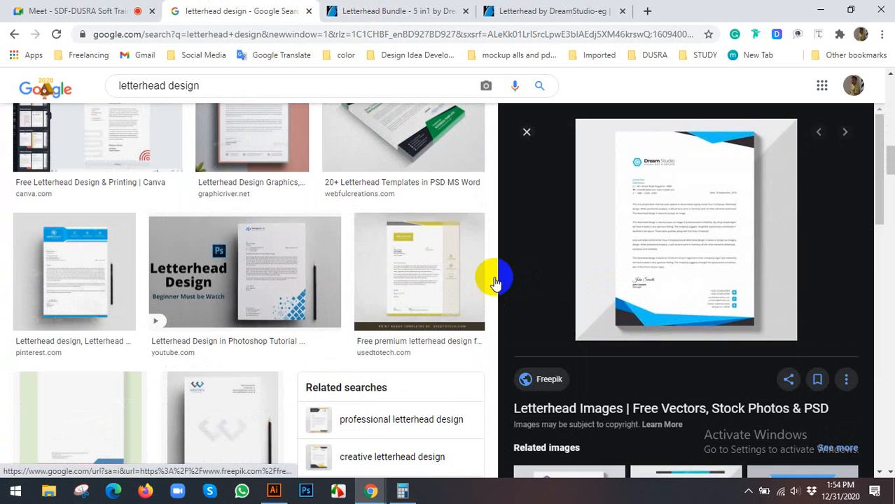
# Step: Preview the blue Business Letterhead Design from Pinterest, compare further results and copy the previewed image
pyautogui.click(102, 271)
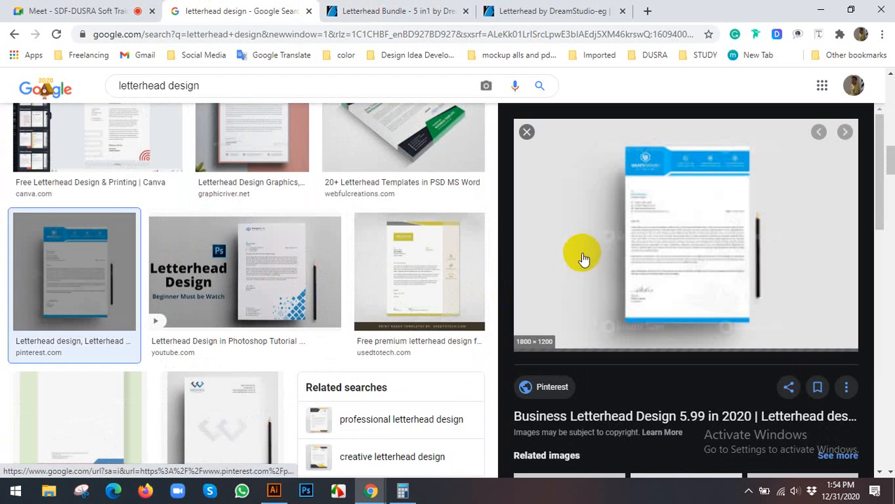
pyautogui.scroll(-8, 280, 252)
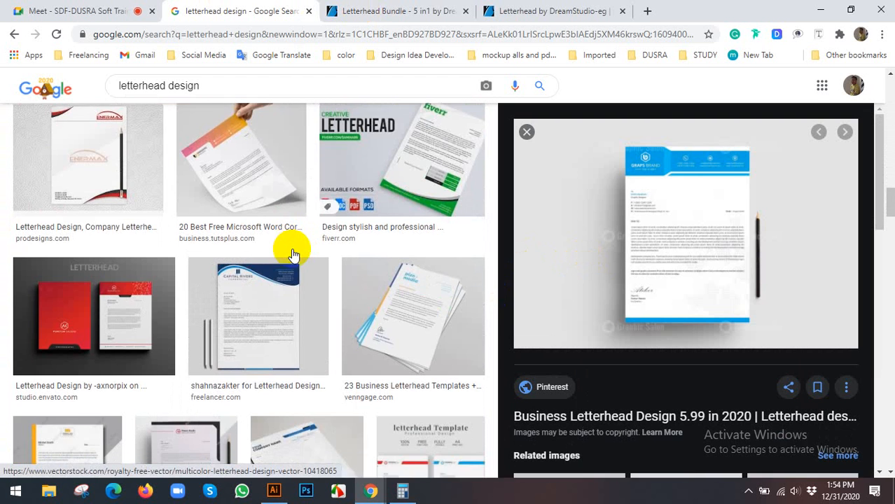
pyautogui.scroll(-4, 384, 267)
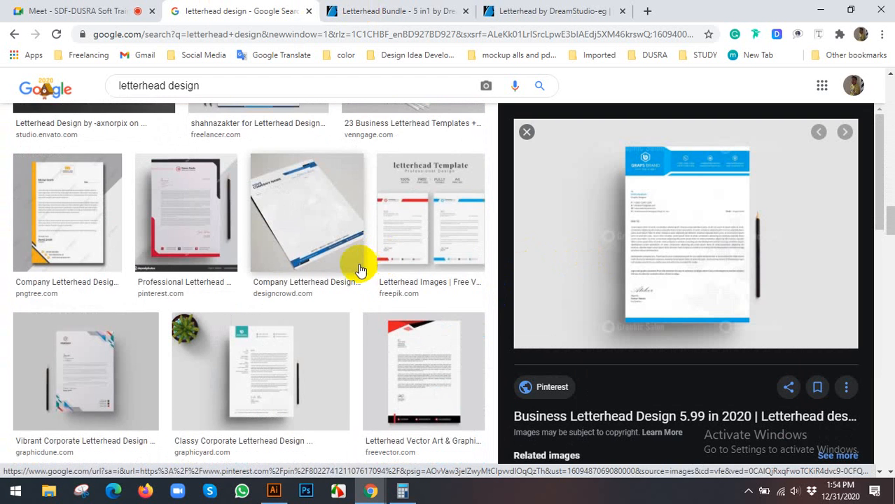
pyautogui.scroll(-2, 358, 267)
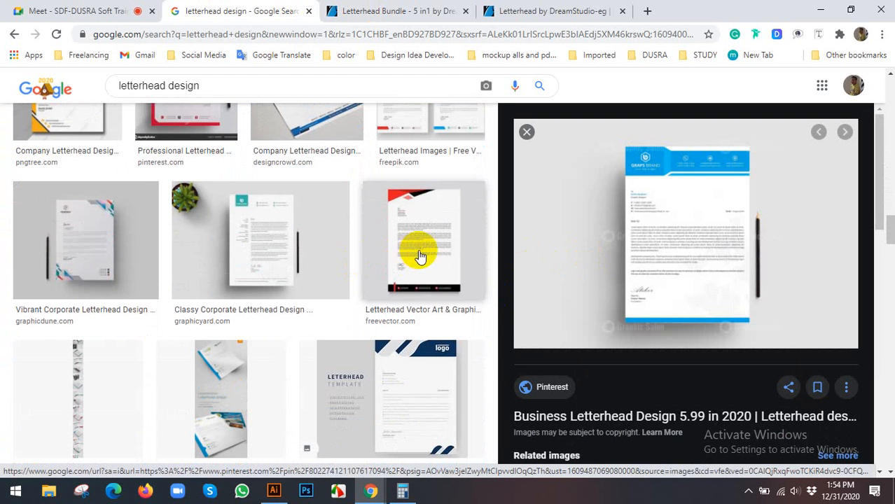
pyautogui.scroll(-5, 419, 253)
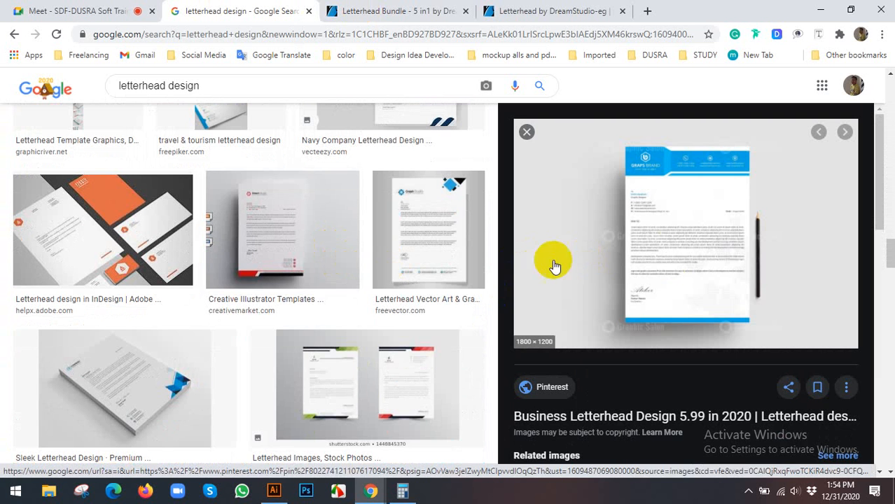
pyautogui.rightClick(670, 238)
pyautogui.click(701, 369)
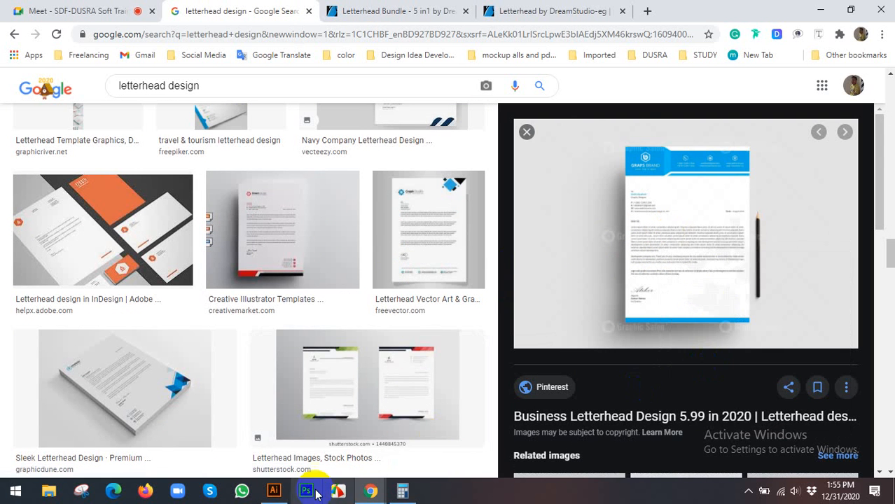
# Step: Switch to Illustrator, dismiss the New Document dialog, and paste the copied letterhead image beside the artboard as a reference
pyautogui.click(276, 494)
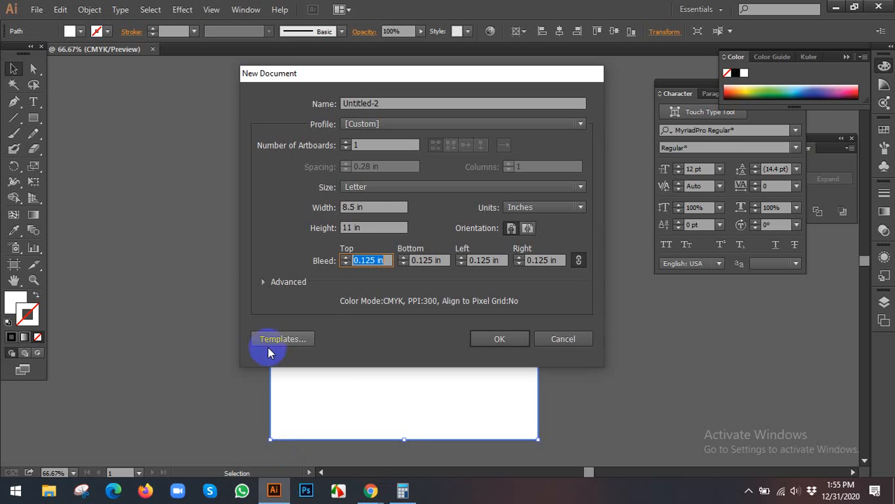
pyautogui.click(562, 339)
pyautogui.hotkey('ctrl', 'v')
pyautogui.scroll(-2, 360, 281)
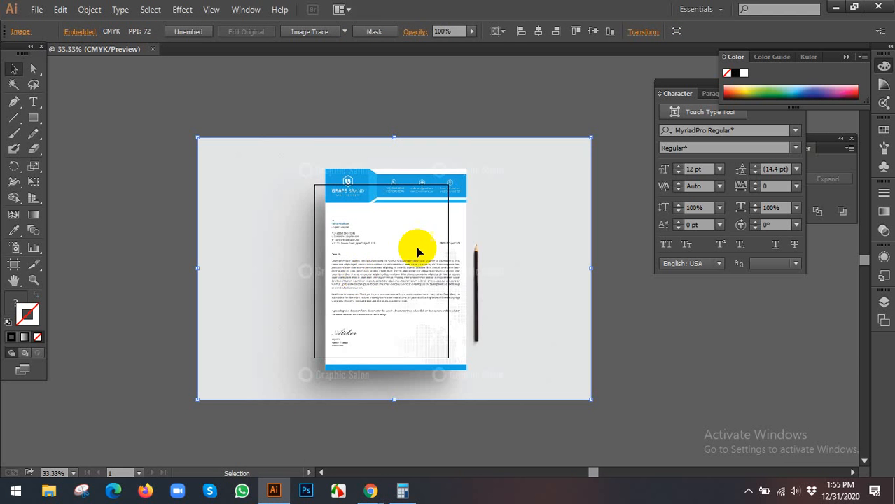
pyautogui.moveTo(156, 301); pyautogui.dragTo(171, 290)
pyautogui.click(376, 235)
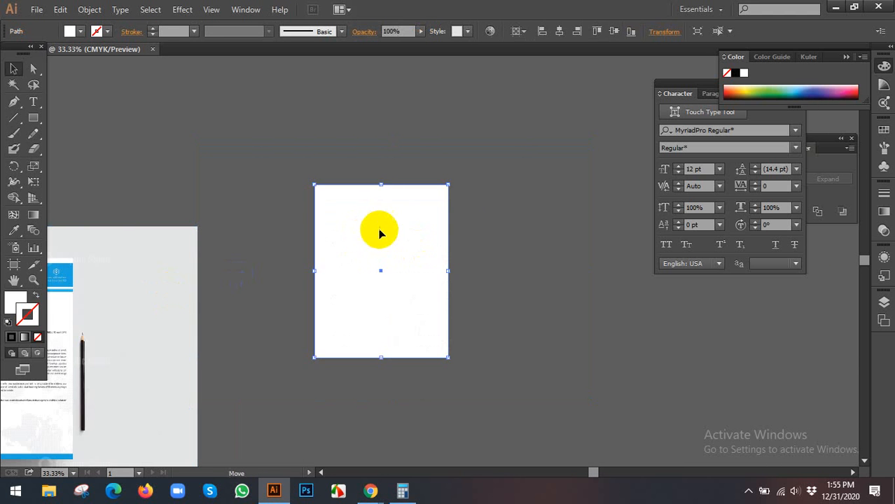
pyautogui.moveTo(380, 232); pyautogui.dragTo(480, 234)
pyautogui.hotkey('ctrl', 'z')
# Step: Create a 1 × 1 in square beside the white page, level with its upper edge
pyautogui.moveTo(264, 239); pyautogui.dragTo(456, 219)
pyautogui.moveTo(536, 199); pyautogui.dragTo(499, 235)
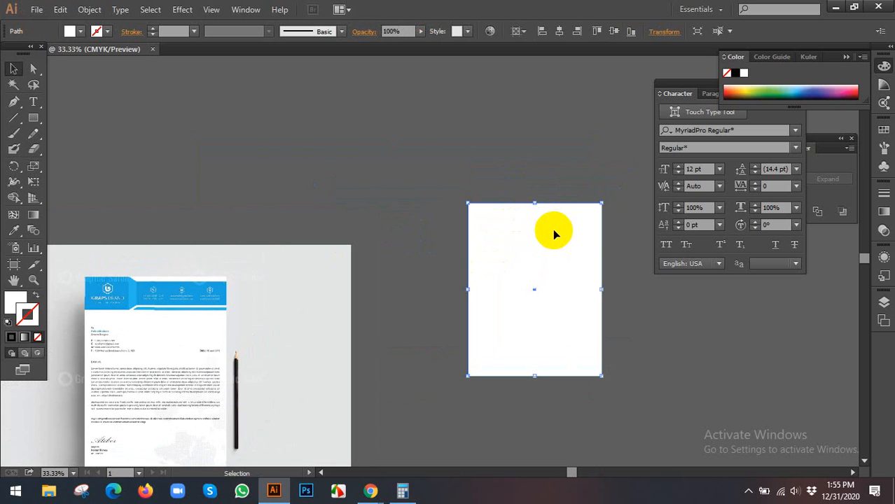
pyautogui.scroll(1, 550, 224)
pyautogui.moveTo(513, 219); pyautogui.dragTo(373, 200)
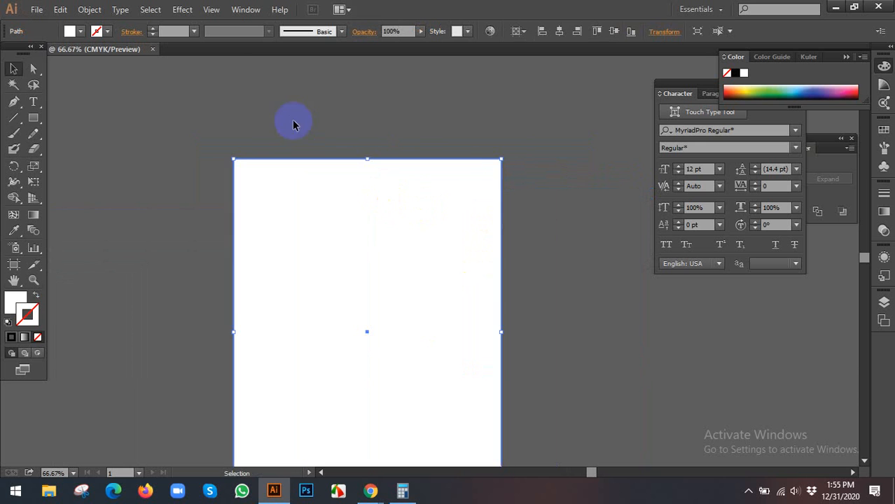
pyautogui.click(293, 124)
pyautogui.click(163, 161)
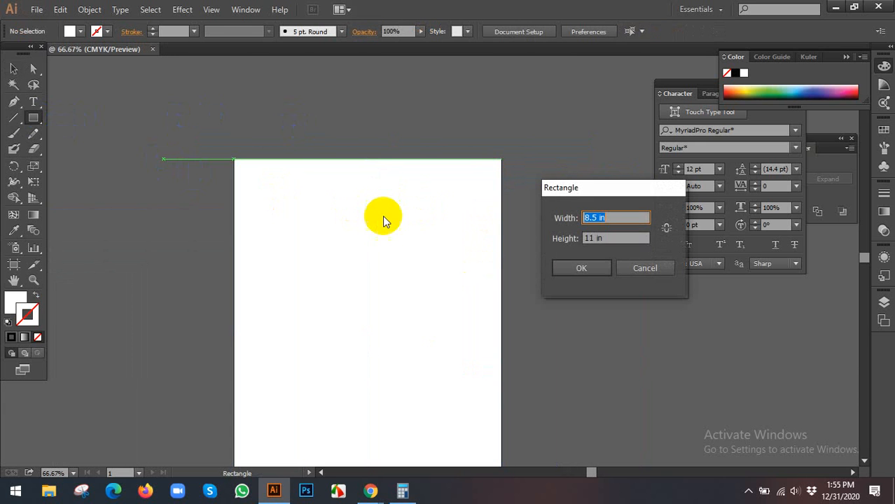
pyautogui.write('1')
pyautogui.click(592, 266)
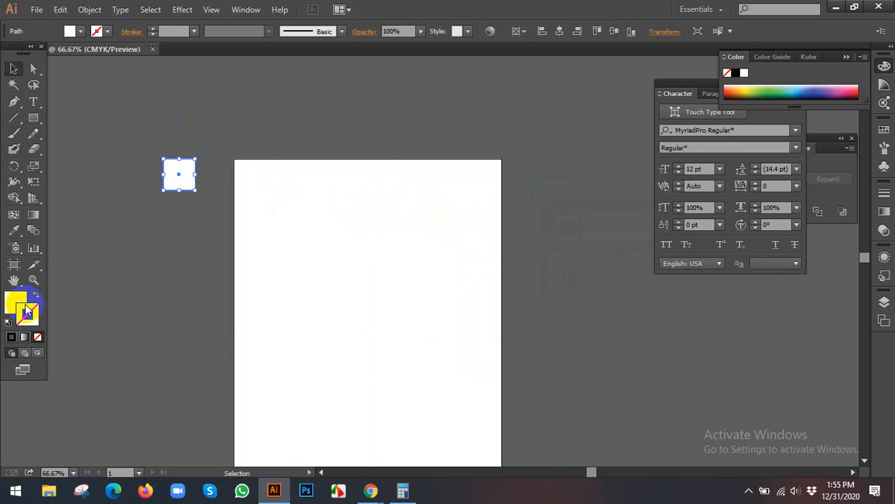
# Step: Fill the 1 in square with red and centre it horizontally on the artboard, against the page's upper edge
pyautogui.doubleClick(11, 306)
pyautogui.click(613, 185)
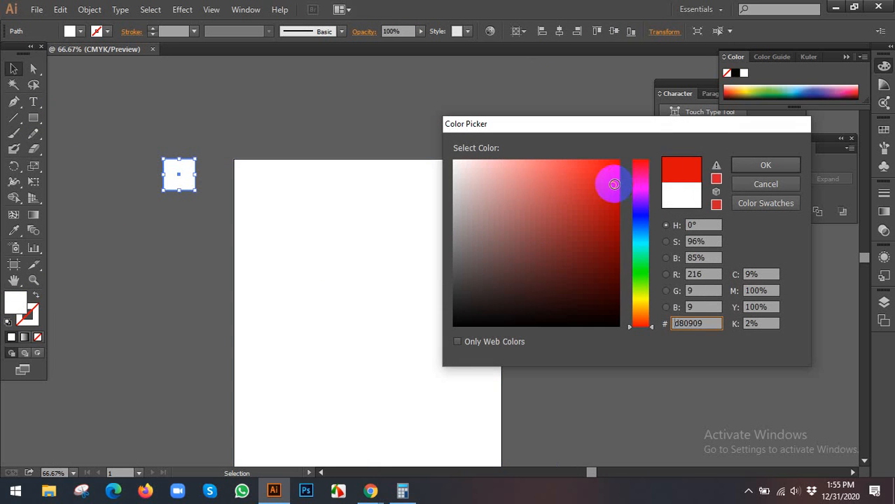
pyautogui.click(741, 166)
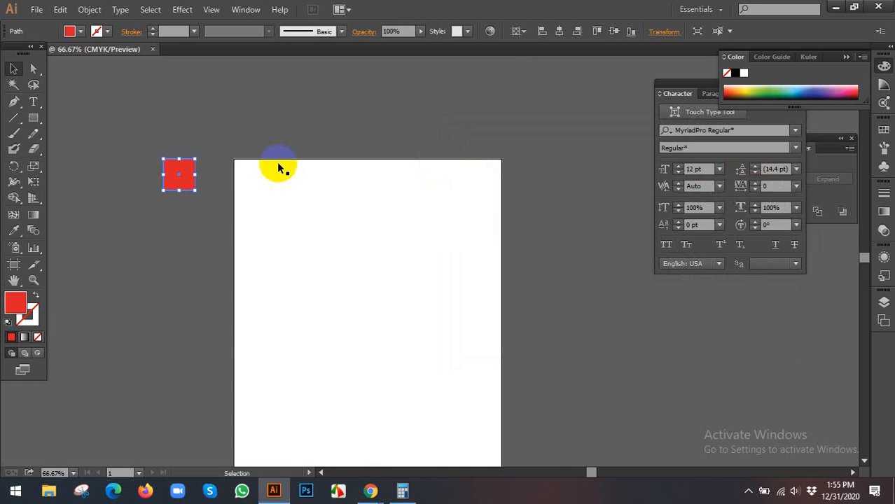
pyautogui.click(559, 32)
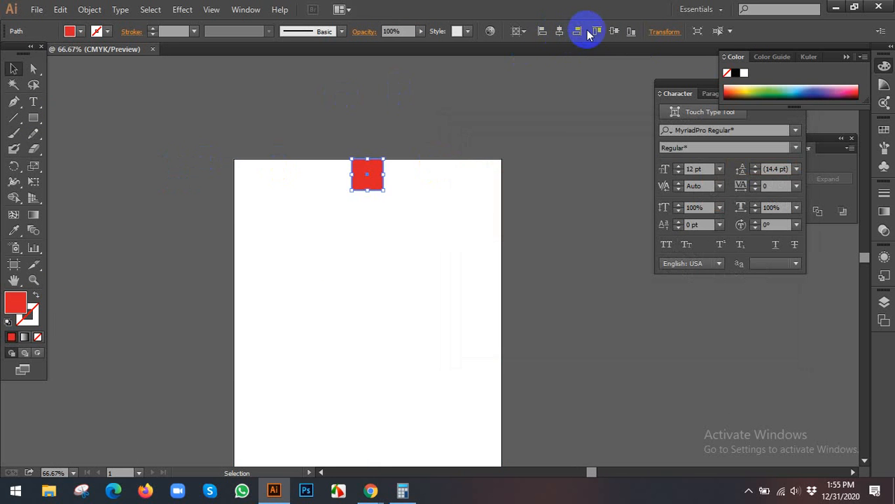
pyautogui.click(457, 133)
# Step: Show the rulers and place a horizontal guide along the red square's lower edge to mark the header area
pyautogui.scroll(2, 355, 86)
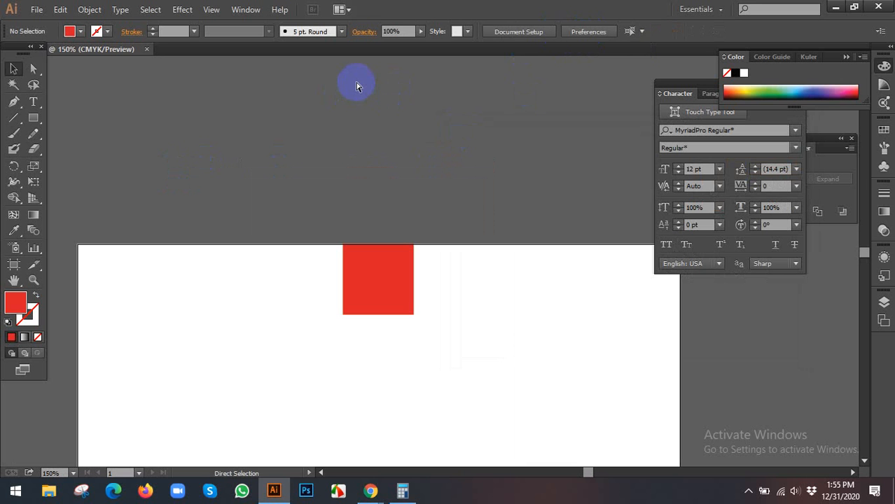
pyautogui.hotkey('ctrl', 'r')
pyautogui.moveTo(391, 254); pyautogui.dragTo(394, 244)
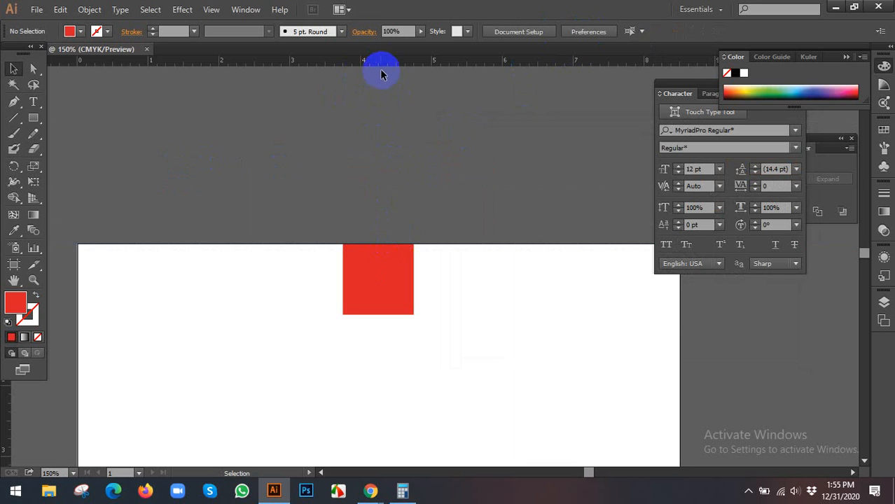
pyautogui.moveTo(382, 71); pyautogui.dragTo(406, 315)
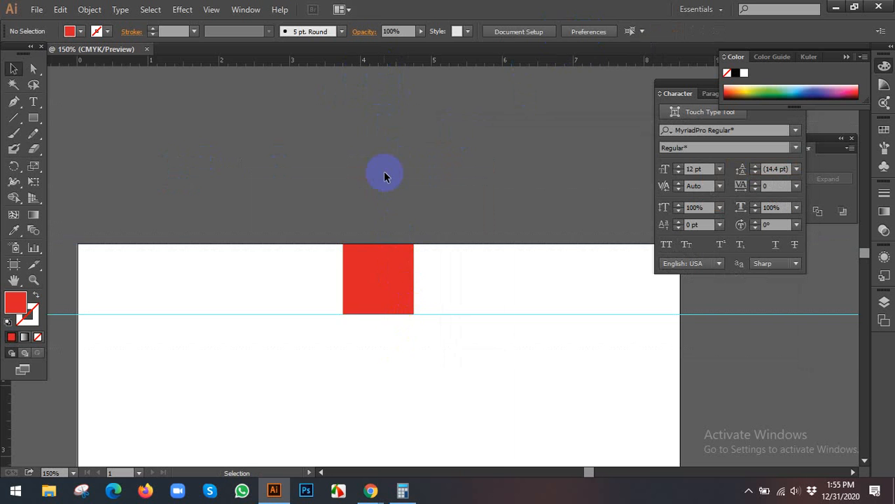
pyautogui.scroll(-2, 384, 176)
pyautogui.click(400, 273)
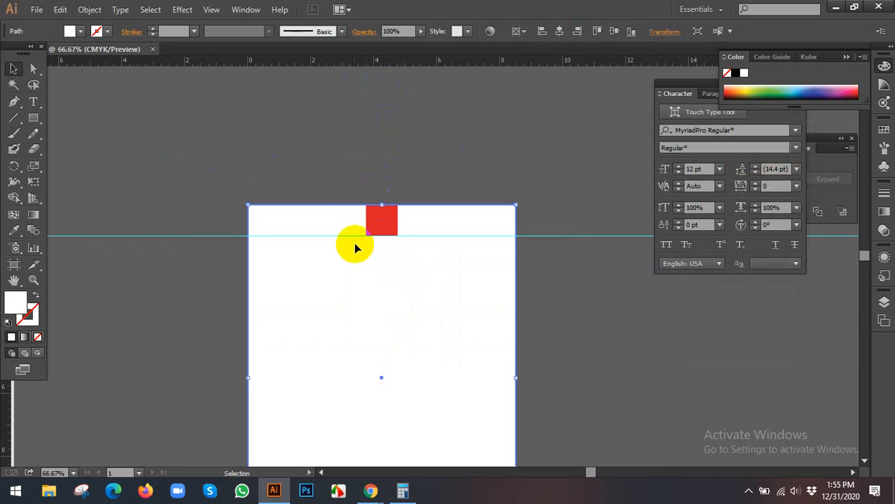
pyautogui.click(299, 149)
pyautogui.scroll(1, 376, 246)
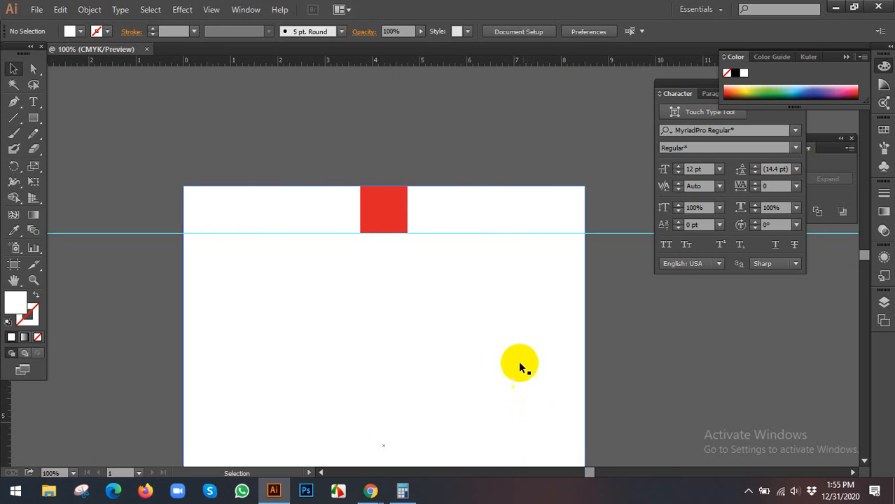
pyautogui.scroll(-2, 515, 354)
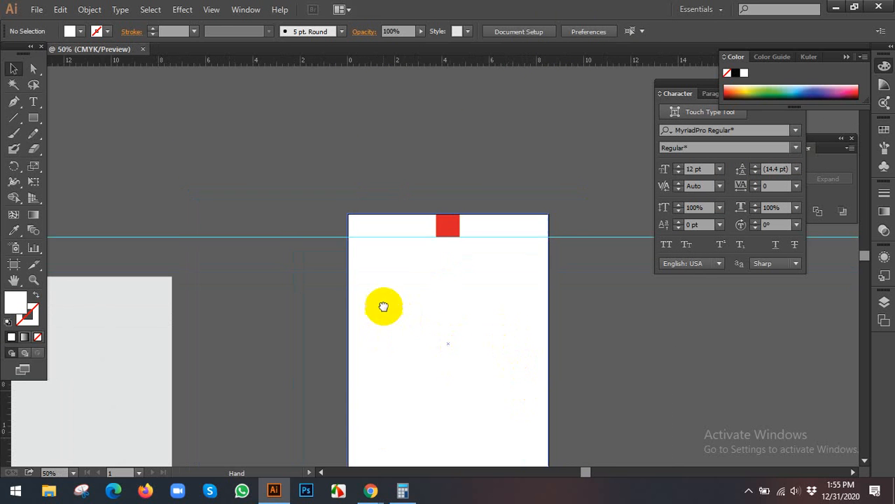
# Step: Switch to the Google Meet call in Chrome, admit the waiting participants, and return to Illustrator
pyautogui.moveTo(371, 491)
pyautogui.click(299, 439)
pyautogui.click(34, 10)
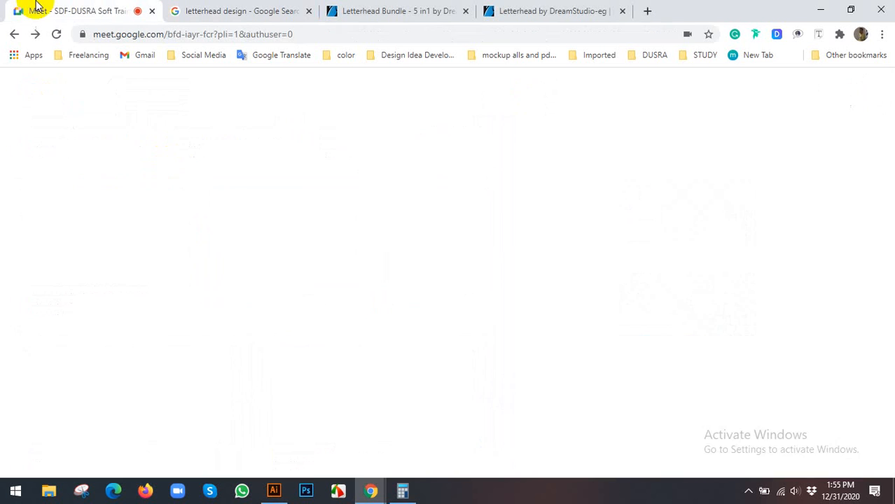
pyautogui.click(581, 147)
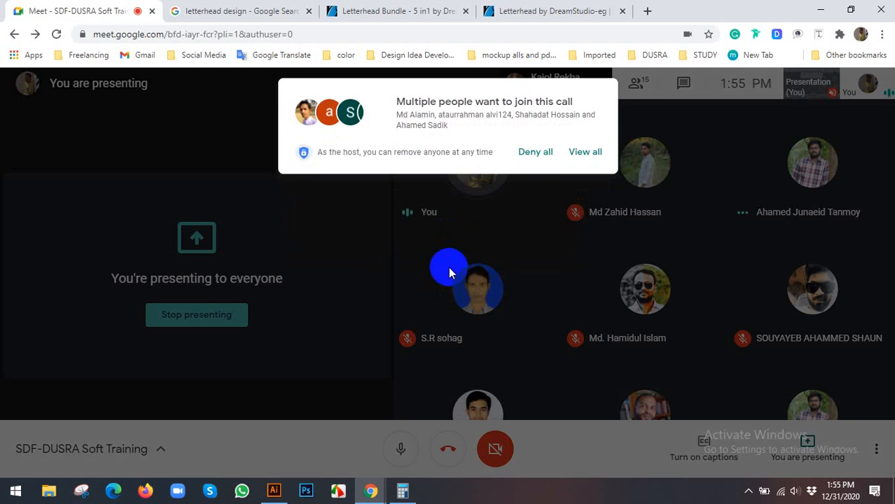
pyautogui.click(588, 151)
pyautogui.click(582, 311)
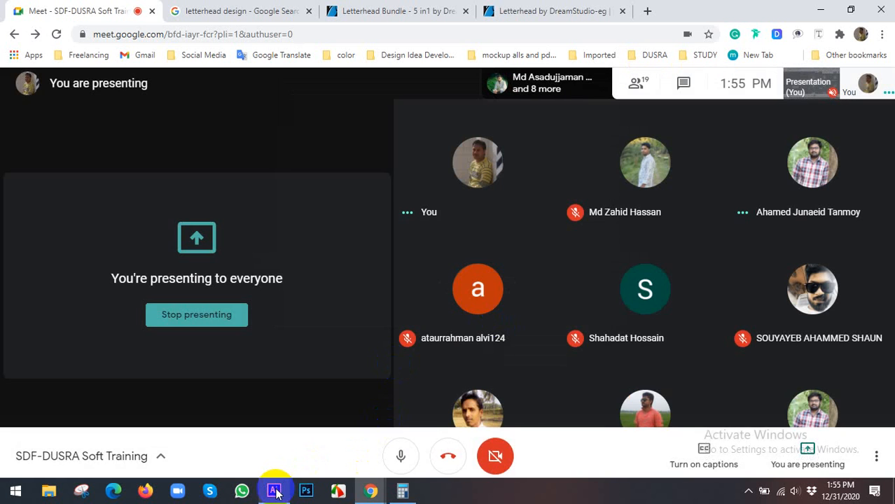
pyautogui.click(275, 493)
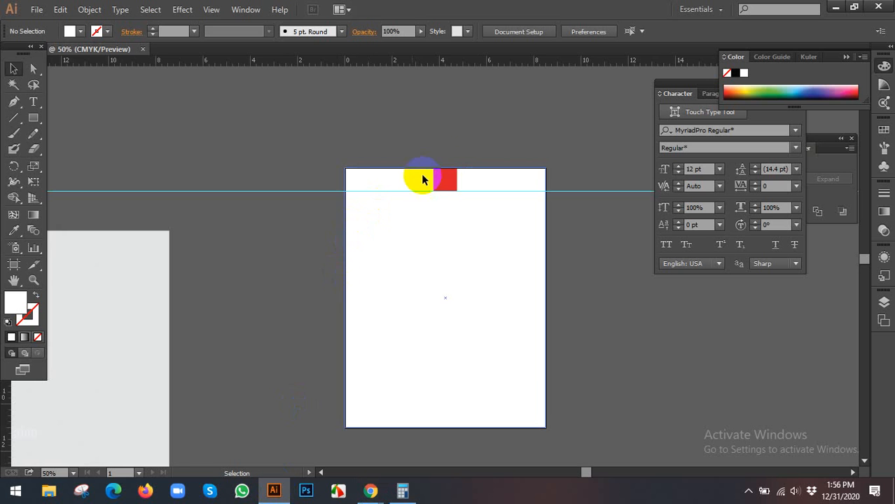
pyautogui.scroll(1, 482, 156)
pyautogui.scroll(-1, 480, 166)
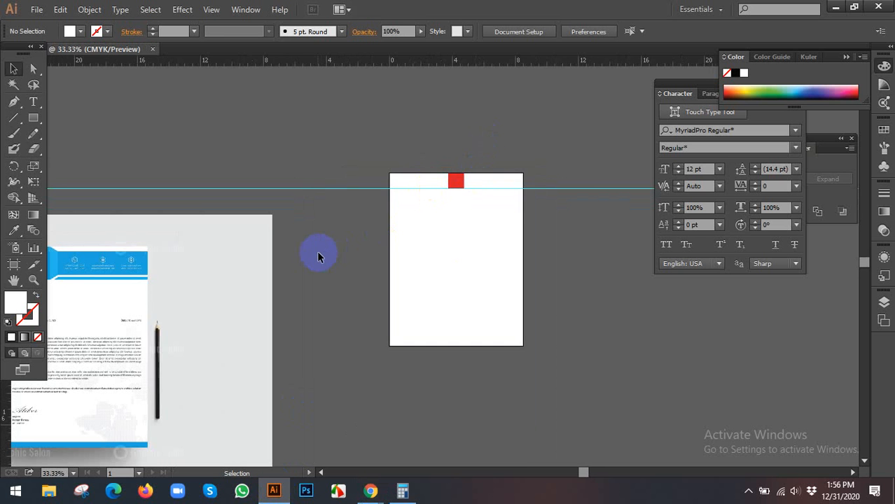
# Step: Switch to the letterhead design image results in Chrome and copy the Dream Studio letterhead preview with the red and black footer
pyautogui.moveTo(374, 494)
pyautogui.click(300, 435)
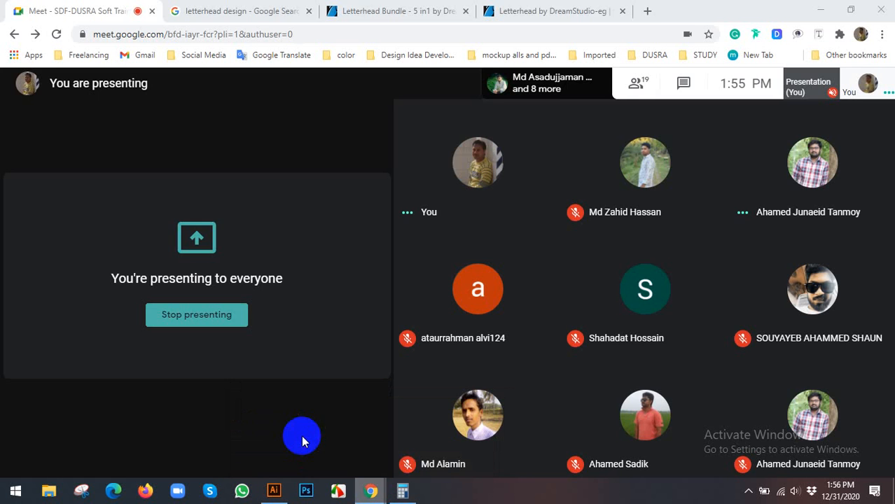
pyautogui.click(290, 9)
pyautogui.click(250, 238)
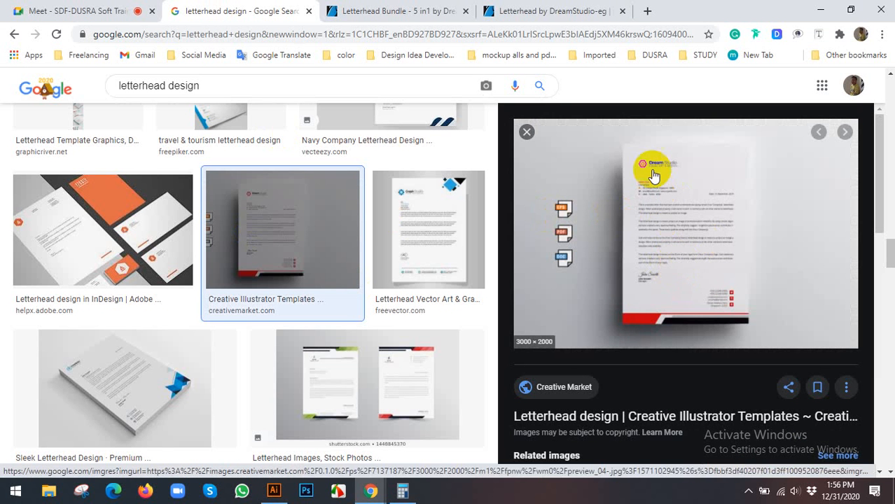
pyautogui.rightClick(657, 213)
pyautogui.click(687, 346)
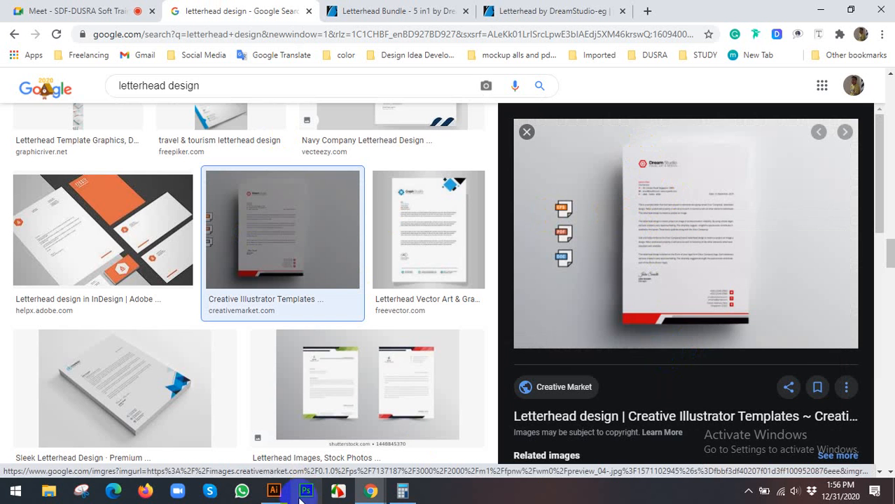
# Step: Switch to Illustrator, delete the old reference image, and paste the copied letterhead image beside the artboard
pyautogui.click(275, 491)
pyautogui.click(182, 312)
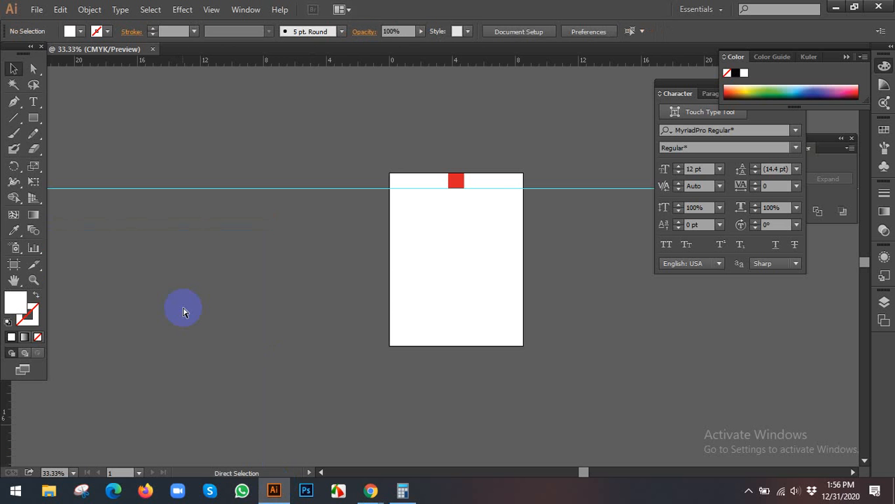
pyautogui.hotkey('ctrl', 'v')
pyautogui.hotkey('ctrl', '-')
pyautogui.moveTo(370, 176); pyautogui.dragTo(288, 288)
pyautogui.moveTo(235, 337); pyautogui.dragTo(261, 257)
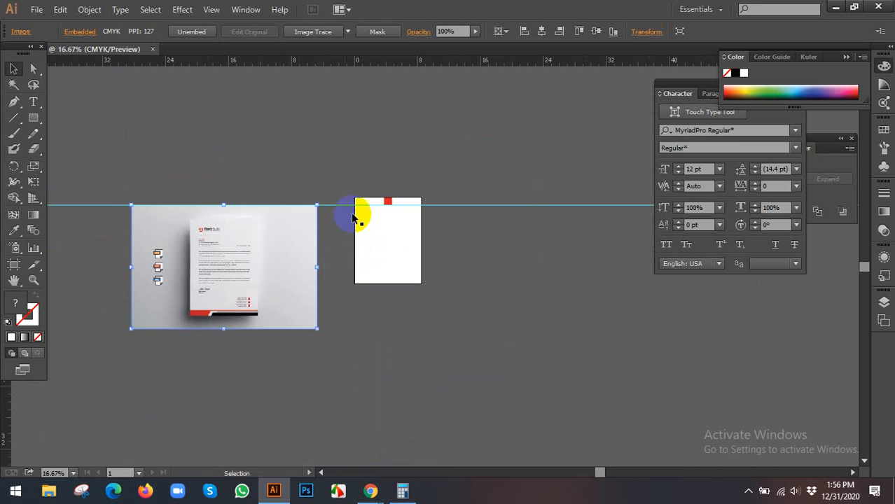
# Step: Examine the pasted letterhead's header, body text, contact block and footer layout against the blank page
pyautogui.scroll(3, 385, 197)
pyautogui.moveTo(407, 289); pyautogui.dragTo(402, 215)
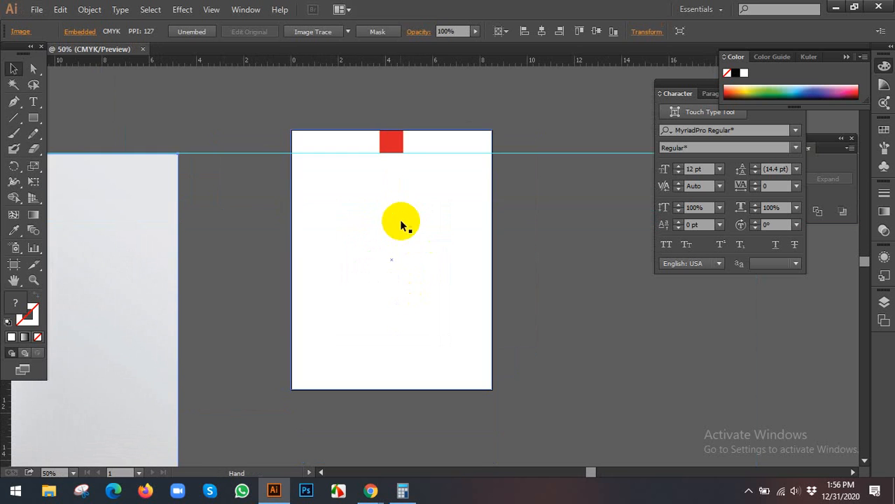
pyautogui.click(209, 212)
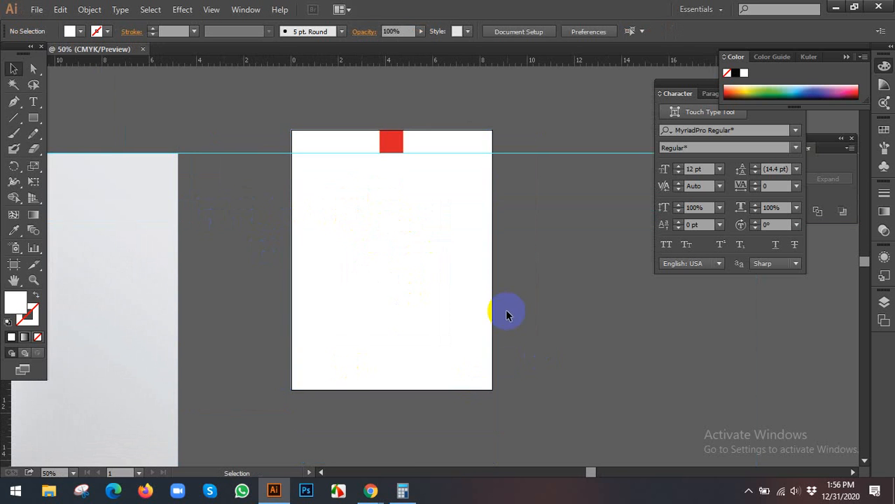
pyautogui.scroll(-1, 527, 289)
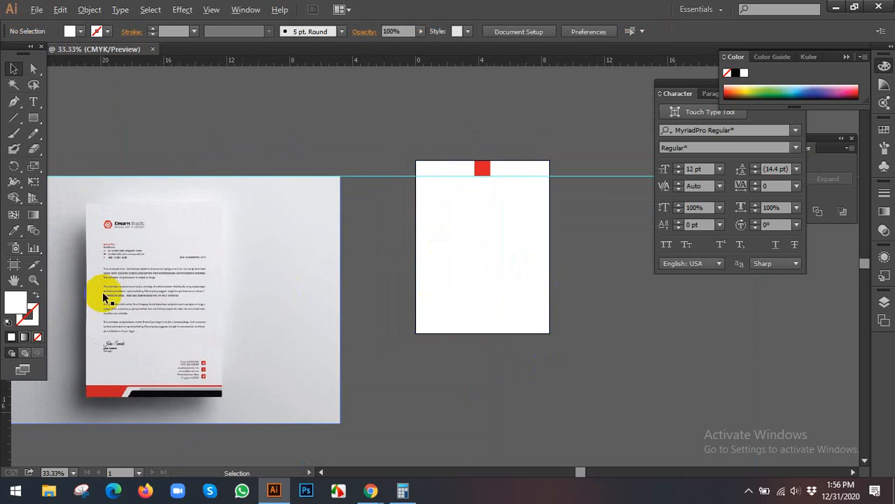
pyautogui.scroll(1, 103, 293)
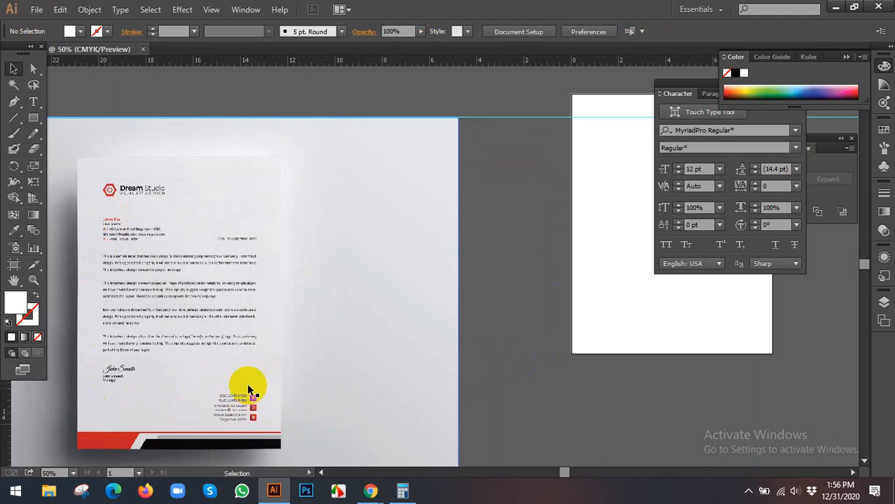
pyautogui.moveTo(527, 369); pyautogui.dragTo(294, 402)
pyautogui.click(425, 288)
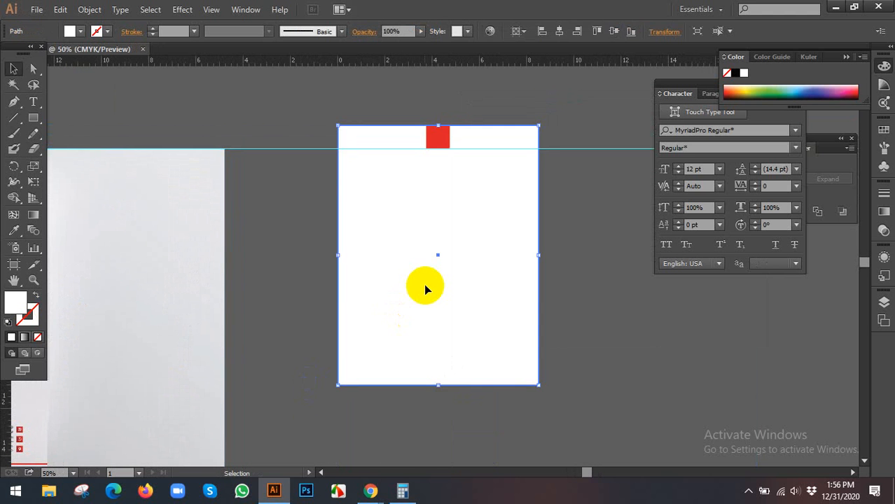
pyautogui.click(282, 213)
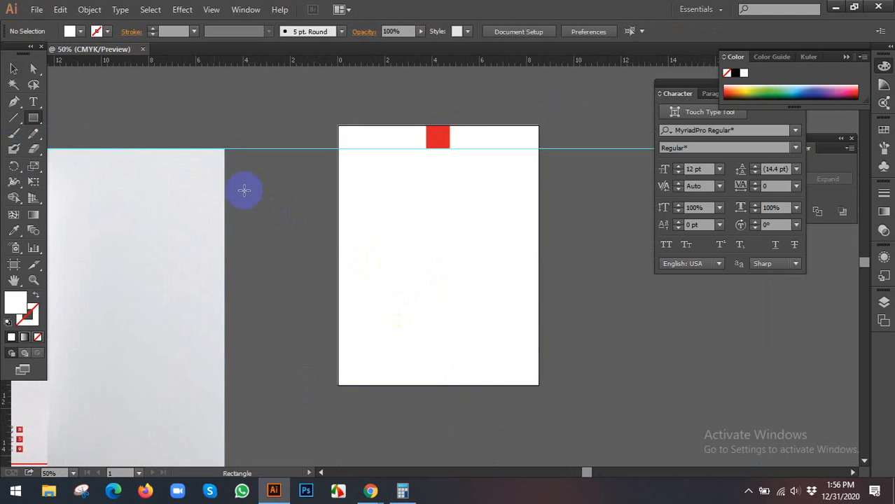
# Step: Create a 0.5 × 0.5 in square between the reference image and the page, and fill it with red
pyautogui.click(292, 222)
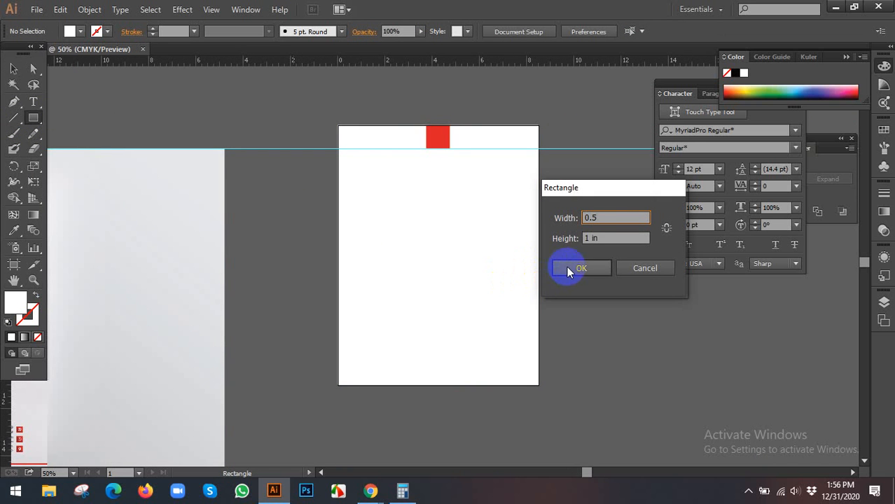
pyautogui.press('Tab')
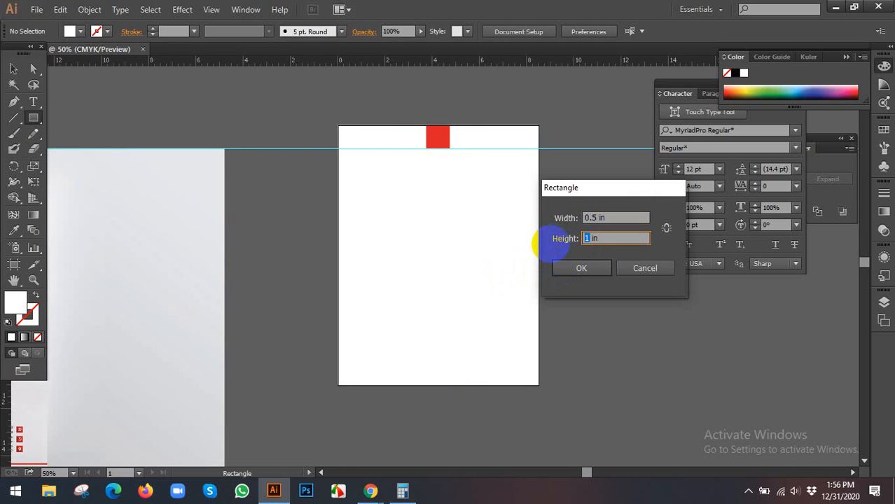
pyautogui.write('0.5')
pyautogui.click(576, 267)
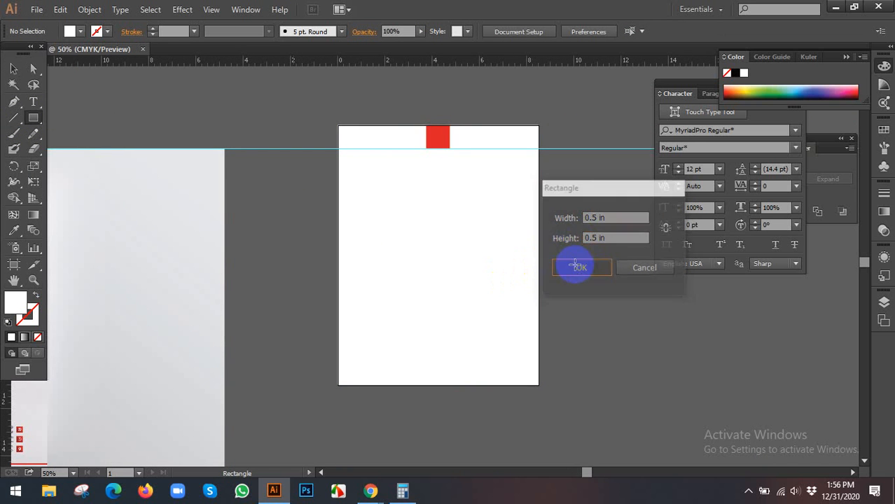
pyautogui.press('v')
pyautogui.click(14, 231)
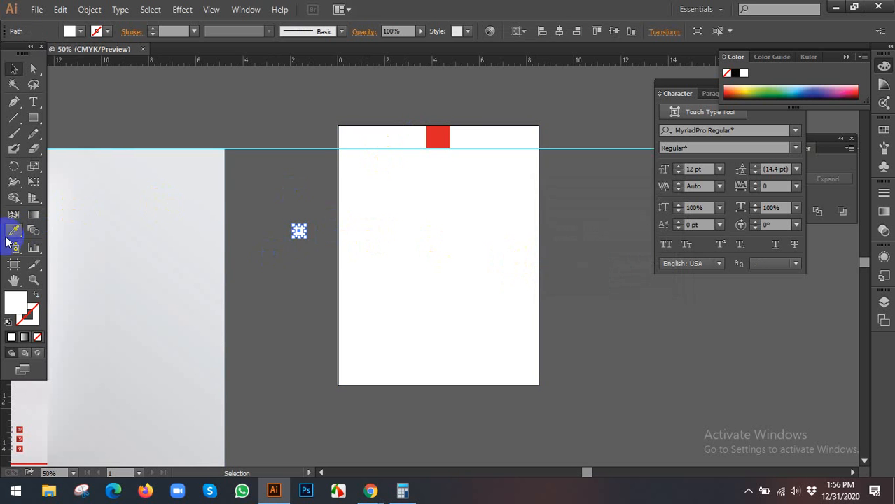
pyautogui.click(232, 165)
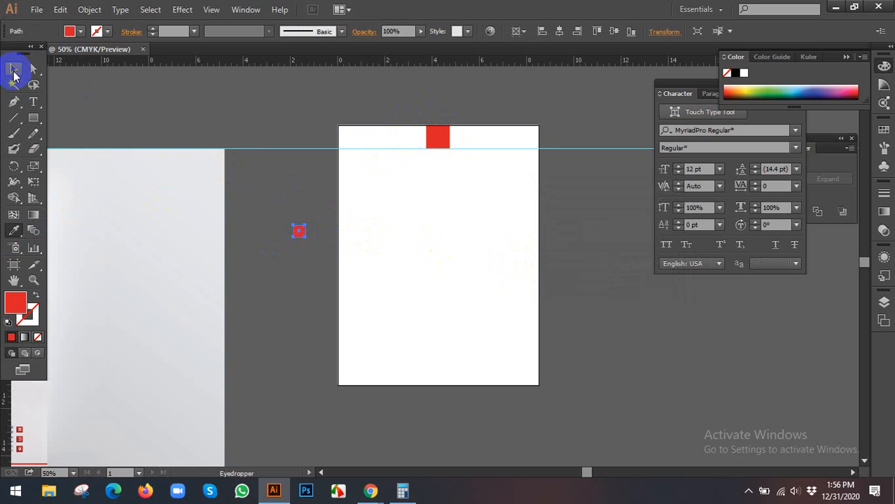
pyautogui.click(237, 256)
# Step: Move the 0.5 in red square onto the page and align it to the artboard's left edge
pyautogui.scroll(2, 349, 233)
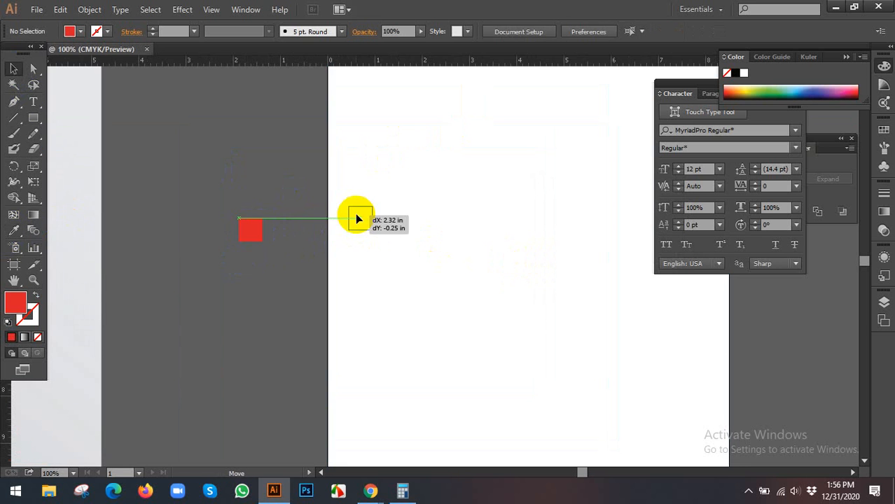
pyautogui.moveTo(358, 220); pyautogui.dragTo(358, 219)
pyautogui.click(522, 31)
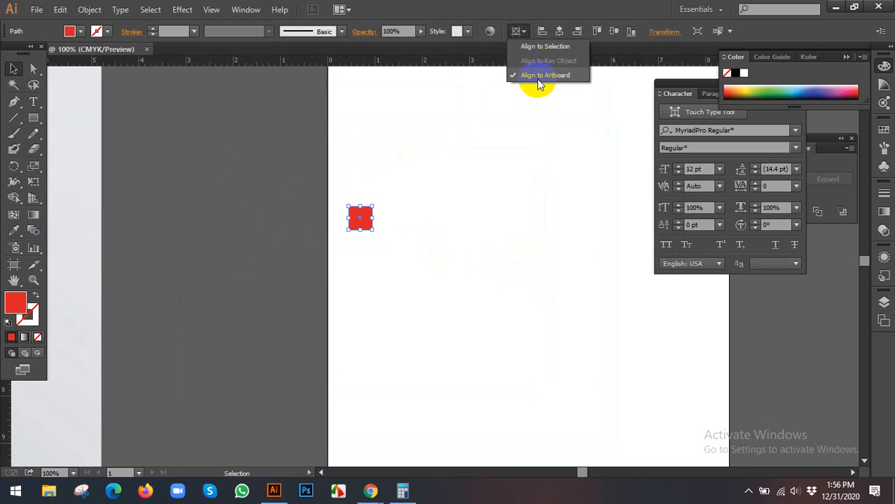
pyautogui.click(543, 31)
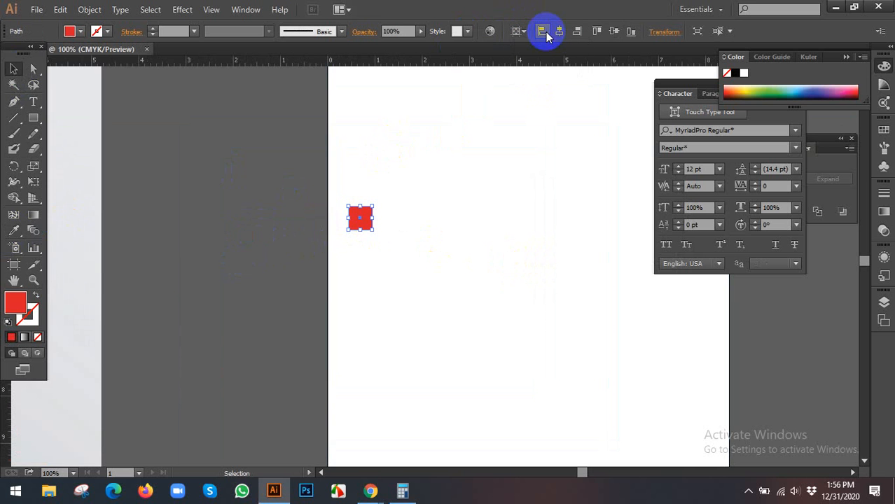
pyautogui.click(251, 231)
# Step: Place a vertical guide and, with guides unlocked, fit it exactly to the small square's right edge at 1/2 in
pyautogui.moveTo(258, 226); pyautogui.dragTo(221, 235)
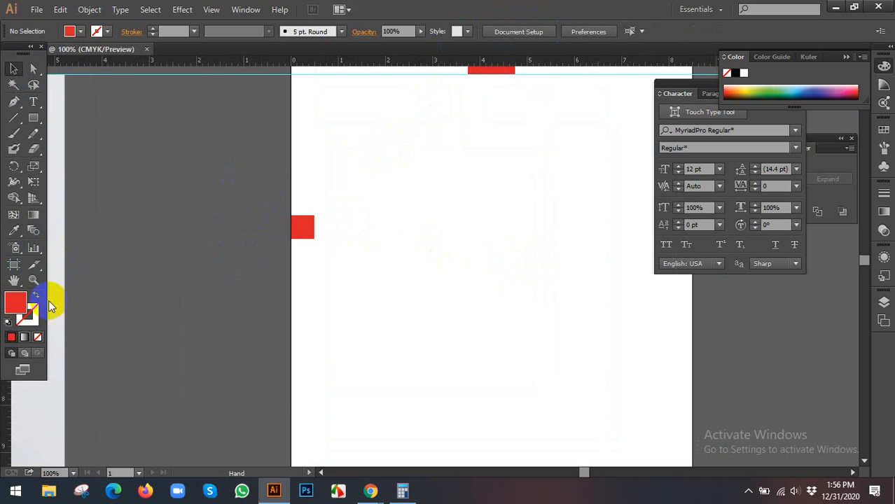
pyautogui.moveTo(215, 393); pyautogui.dragTo(310, 390)
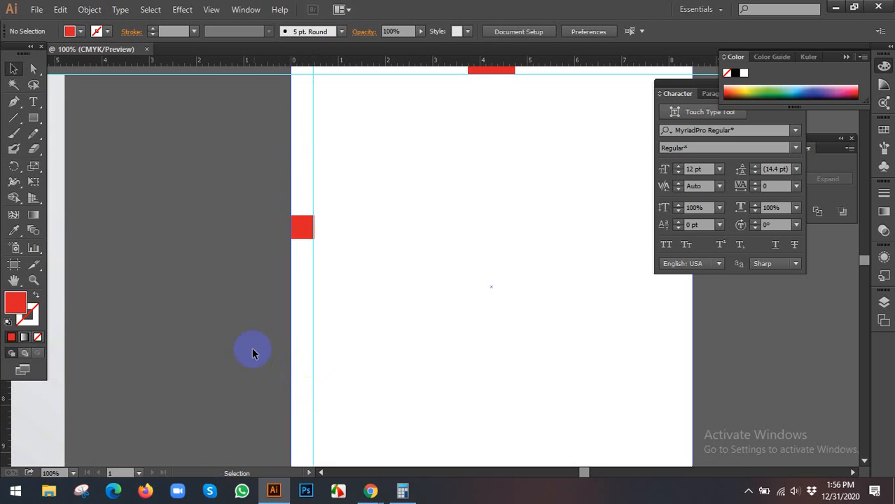
pyautogui.scroll(4, 290, 155)
pyautogui.rightClick(208, 155)
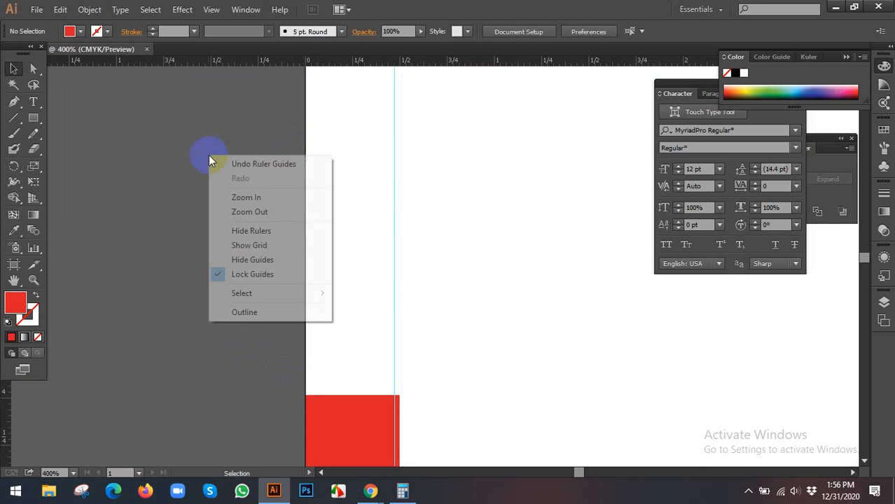
pyautogui.click(242, 273)
pyautogui.scroll(2, 401, 319)
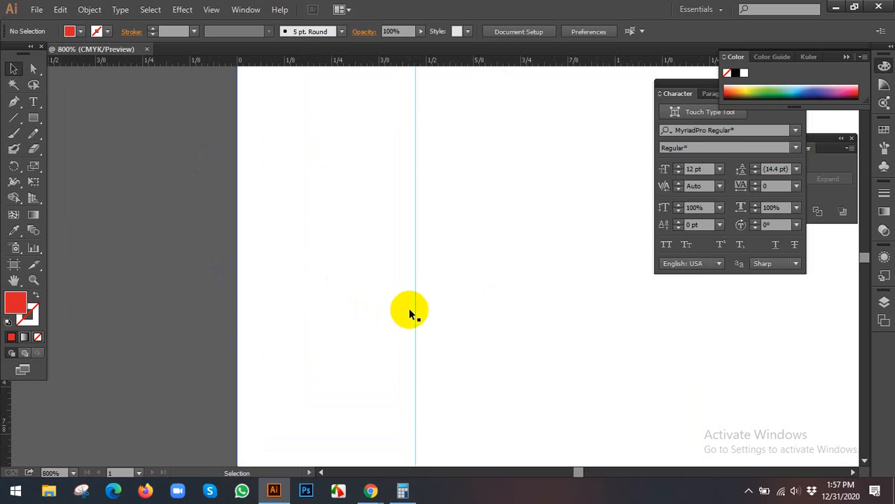
pyautogui.moveTo(416, 289); pyautogui.dragTo(426, 290)
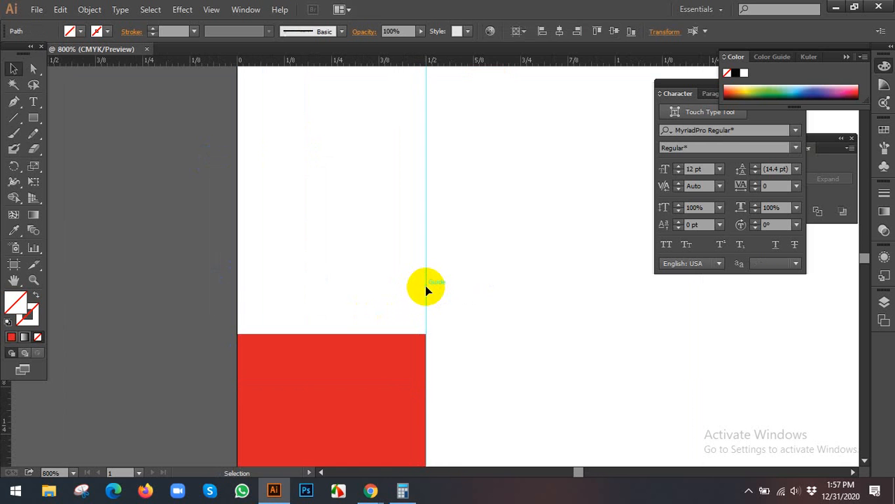
# Step: Lock the guides again
pyautogui.scroll(-1, 426, 294)
pyautogui.scroll(-1, 426, 297)
pyautogui.click(346, 269)
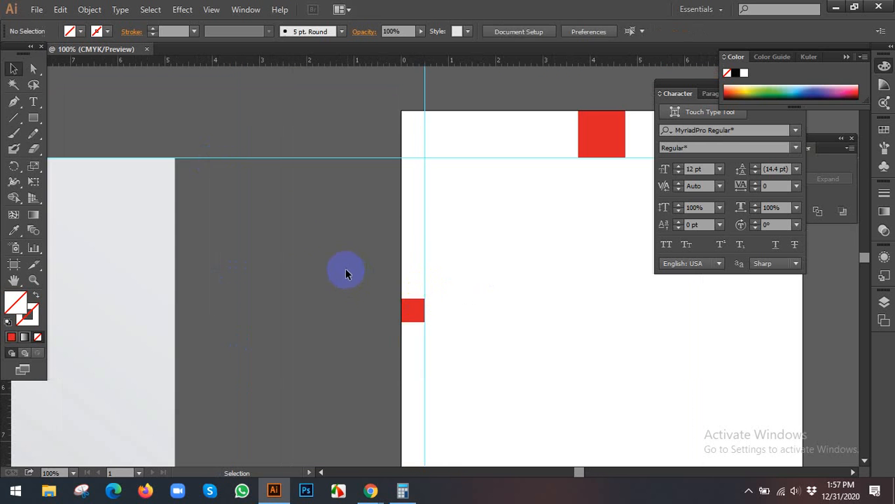
pyautogui.rightClick(286, 219)
pyautogui.click(330, 335)
# Step: Align the small red square to the artboard's right edge and place a vertical guide along the square's left edge
pyautogui.scroll(-1, 326, 316)
pyautogui.moveTo(326, 316); pyautogui.dragTo(195, 243)
pyautogui.click(265, 255)
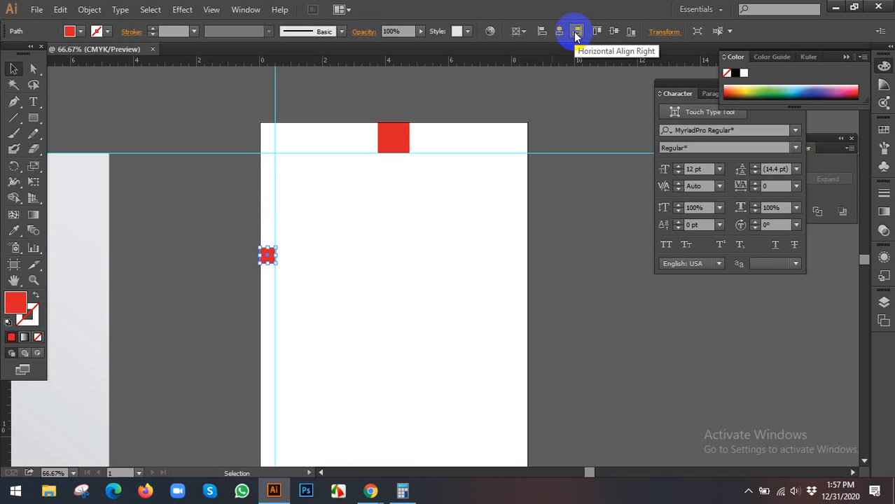
pyautogui.click(576, 33)
pyautogui.click(558, 236)
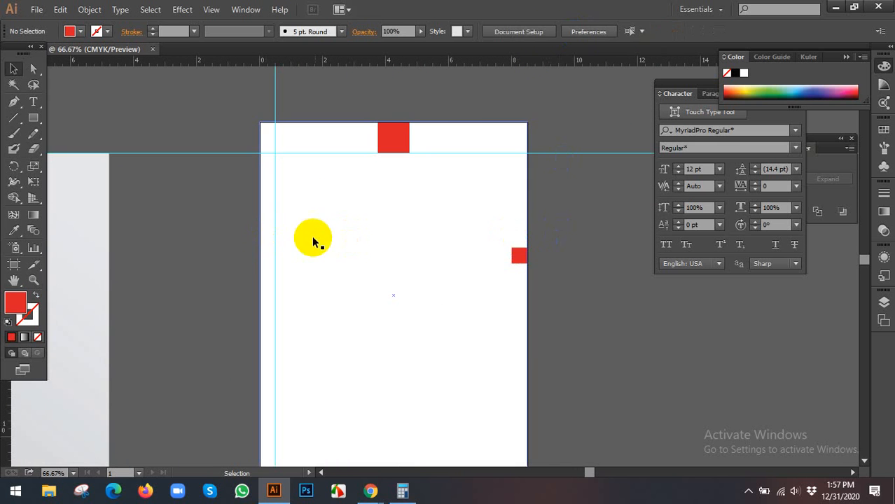
pyautogui.moveTo(8, 419); pyautogui.dragTo(512, 409)
pyautogui.scroll(-2, 567, 329)
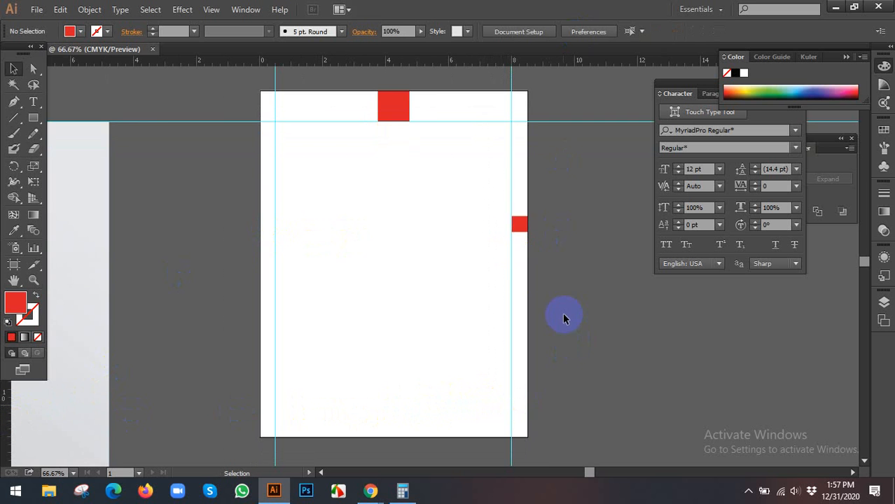
# Step: Align the small red square to the artboard's bottom edge, in the page's lower-right corner
pyautogui.click(519, 225)
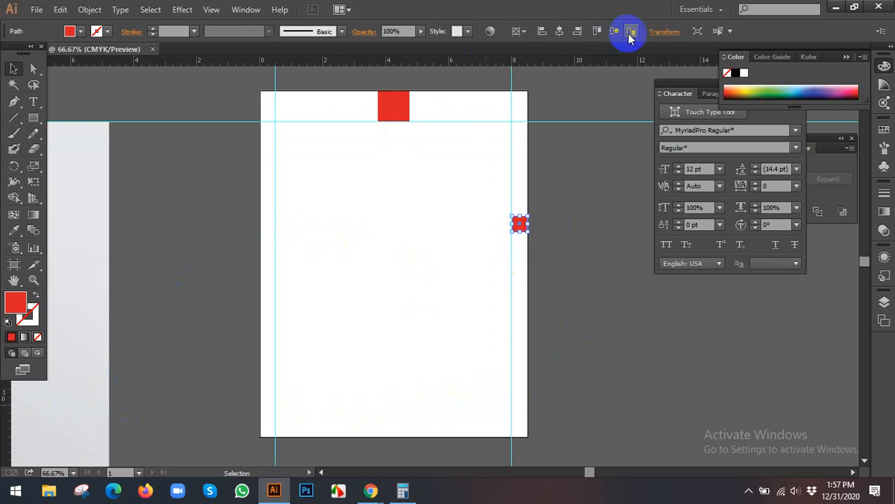
pyautogui.click(628, 34)
pyautogui.scroll(-2, 553, 329)
pyautogui.click(561, 329)
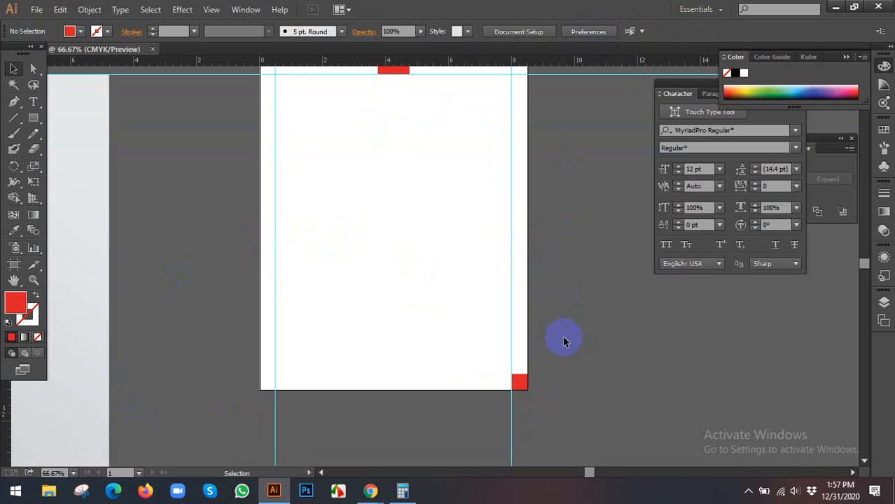
# Step: Place a horizontal guide along the top edge of the small red square in the page's lower-right corner
pyautogui.scroll(4, 565, 379)
pyautogui.moveTo(518, 377); pyautogui.dragTo(604, 278)
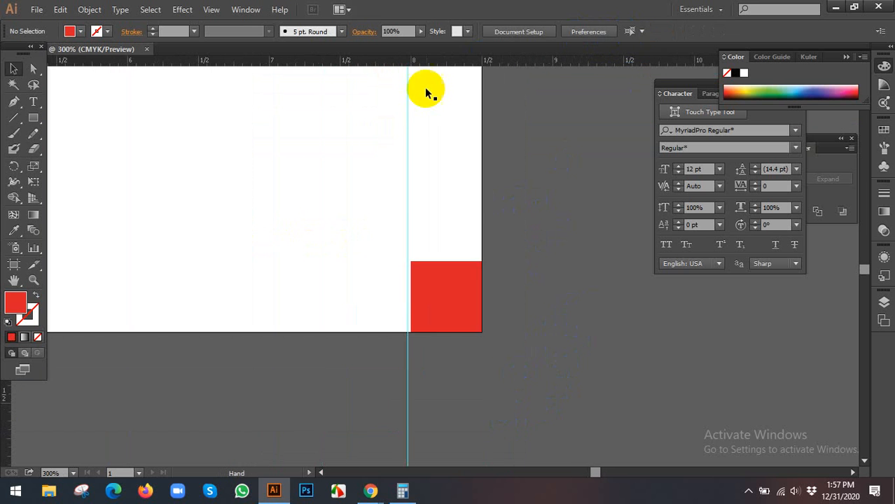
pyautogui.moveTo(413, 60); pyautogui.dragTo(463, 259)
# Step: Unlock the guides and fit the right vertical guide exactly to the small red square's left edge at 8 in
pyautogui.scroll(1, 410, 264)
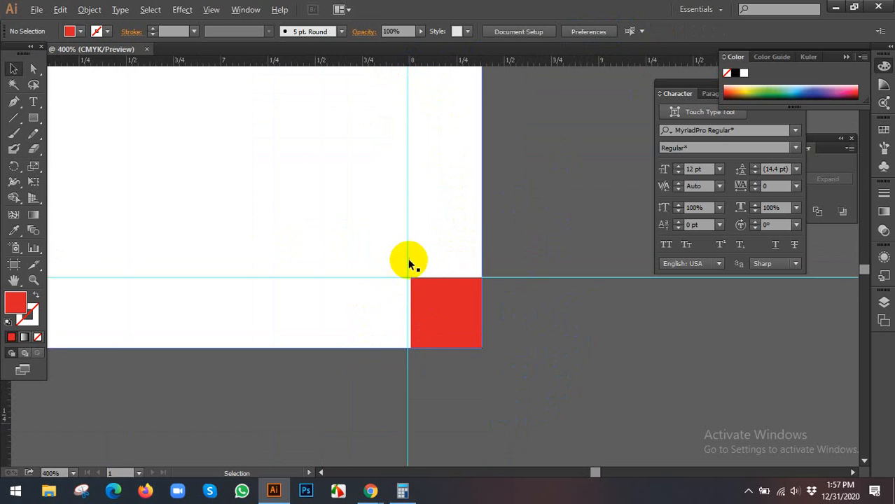
pyautogui.scroll(1, 410, 264)
pyautogui.moveTo(406, 299); pyautogui.dragTo(393, 189)
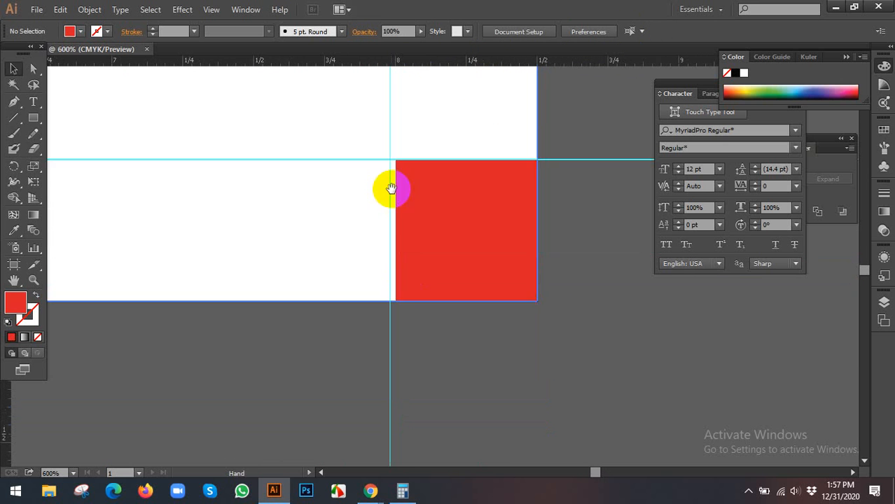
pyautogui.rightClick(557, 322)
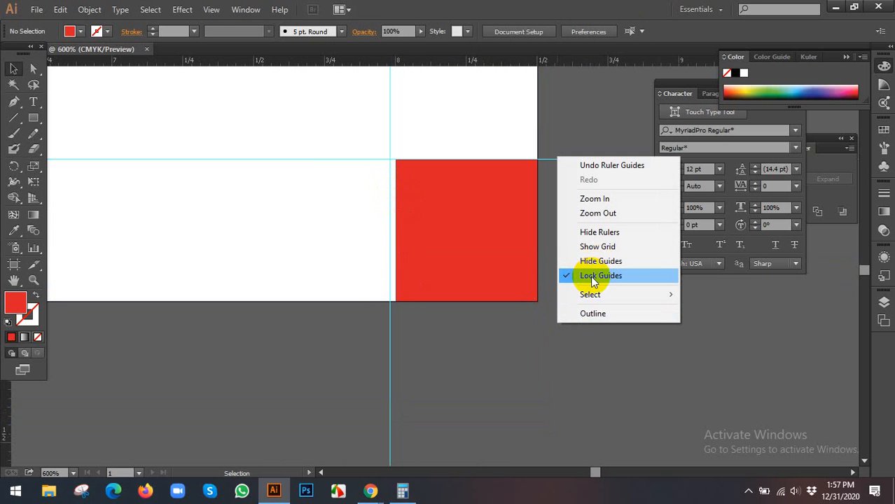
pyautogui.click(592, 277)
pyautogui.moveTo(391, 395); pyautogui.dragTo(397, 393)
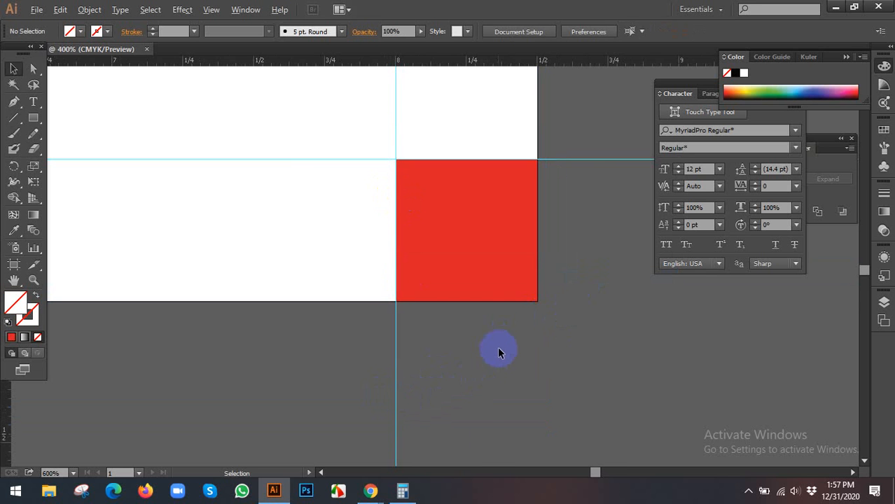
# Step: Lock all the guides again now that the four margins are placed
pyautogui.scroll(-6, 498, 350)
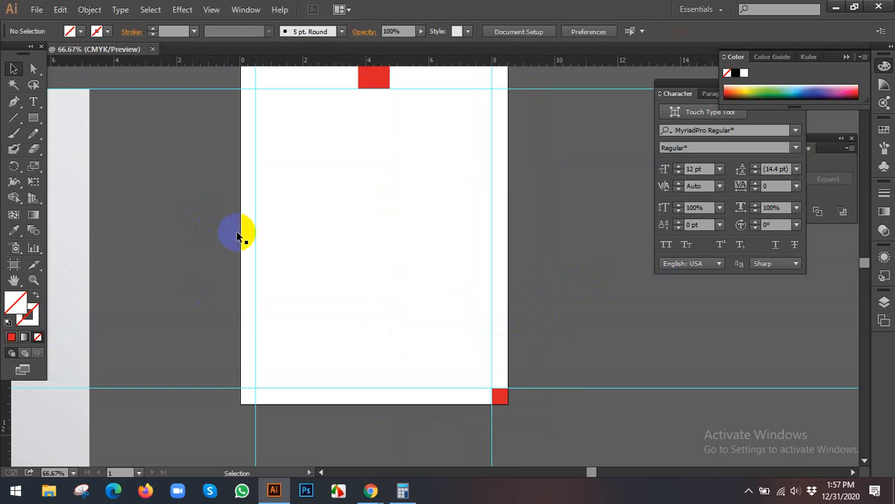
pyautogui.rightClick(564, 219)
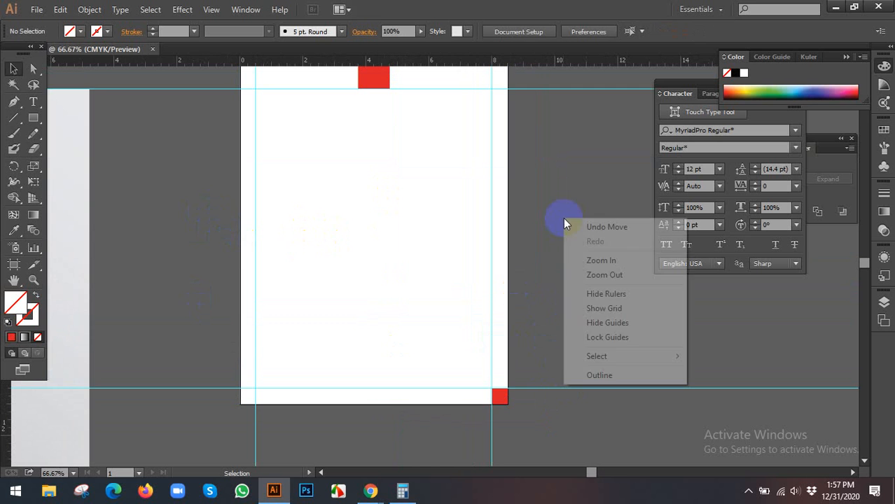
pyautogui.click(580, 337)
# Step: Delete the small red square in the lower-right corner and the larger red square at the page's top edge
pyautogui.scroll(-1, 529, 247)
pyautogui.click(500, 380)
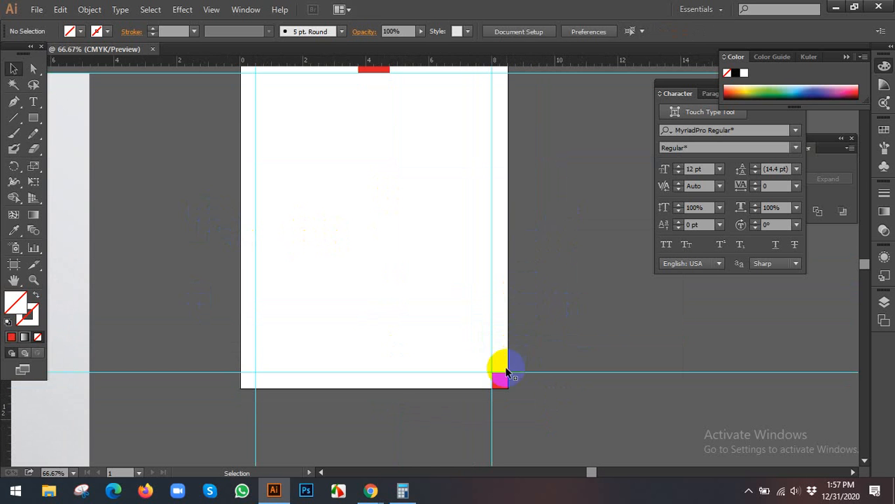
pyautogui.scroll(5, 529, 383)
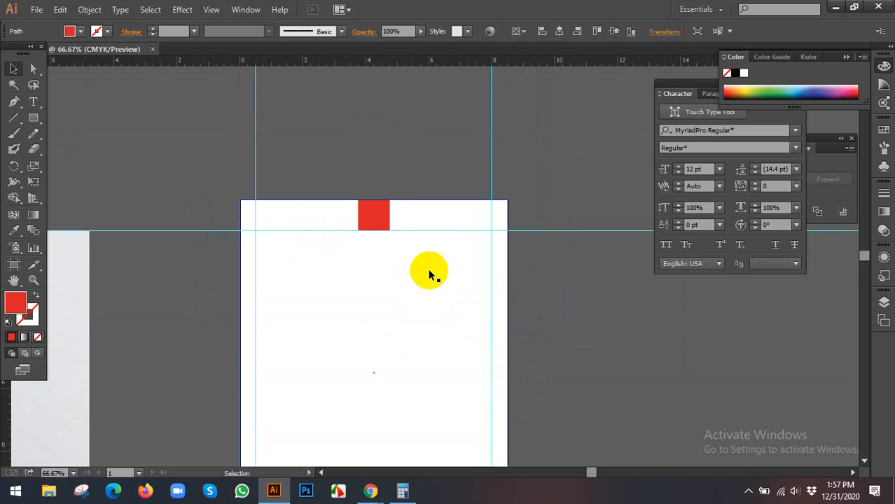
pyautogui.click(380, 212)
pyautogui.press('Delete')
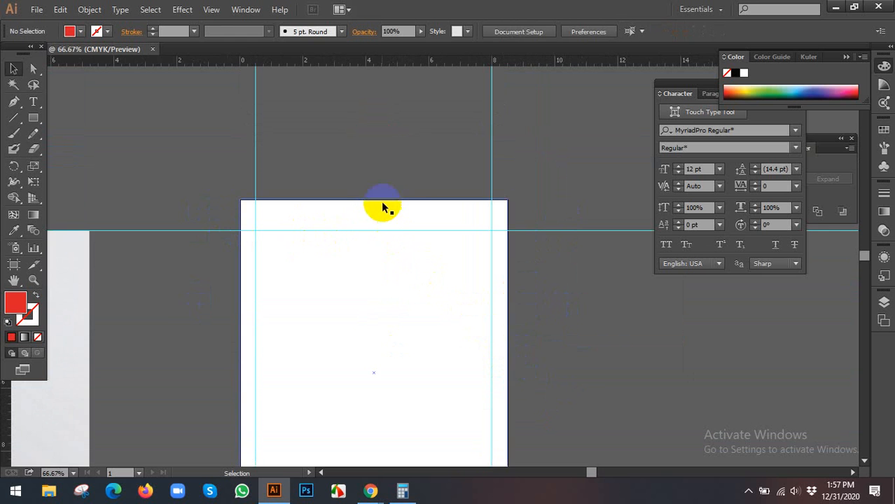
# Step: Move the white page rectangle off to the artboard's right side and align it back to the artboard's centre
pyautogui.scroll(-3, 384, 215)
pyautogui.scroll(-1, 365, 242)
pyautogui.moveTo(365, 233); pyautogui.dragTo(550, 226)
pyautogui.scroll(3, 407, 205)
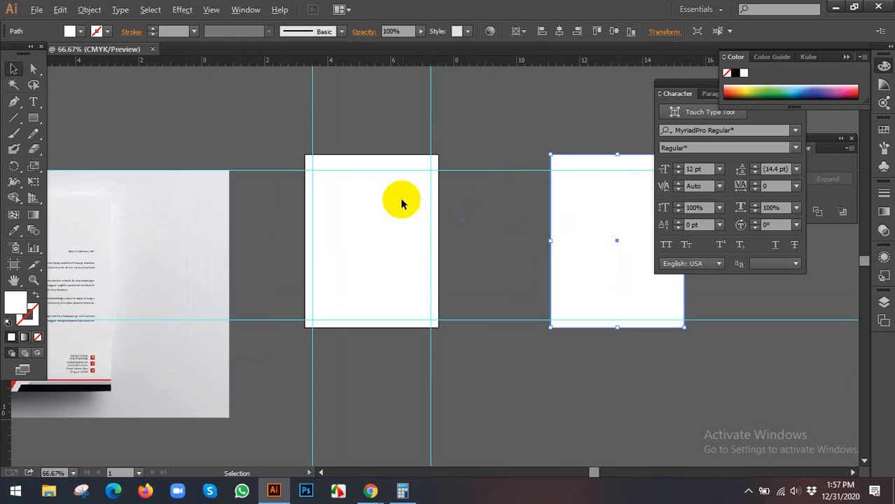
pyautogui.moveTo(302, 137); pyautogui.dragTo(543, 335)
pyautogui.scroll(-2, 420, 270)
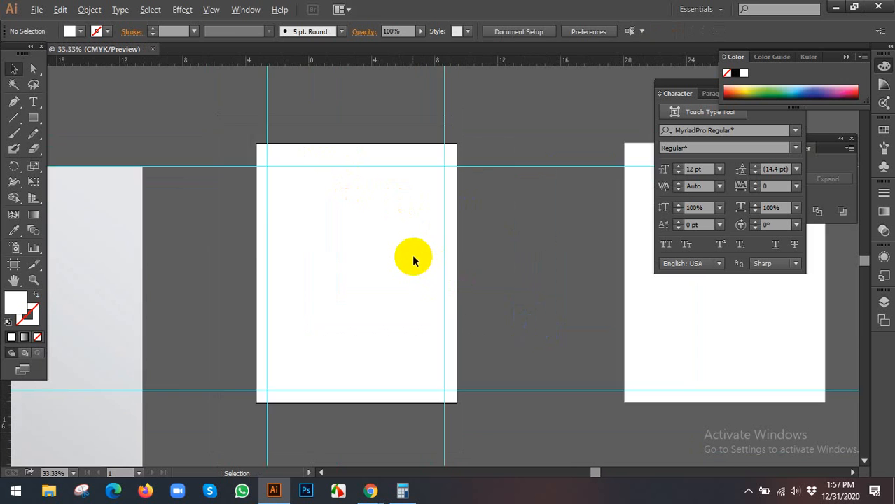
pyautogui.click(606, 259)
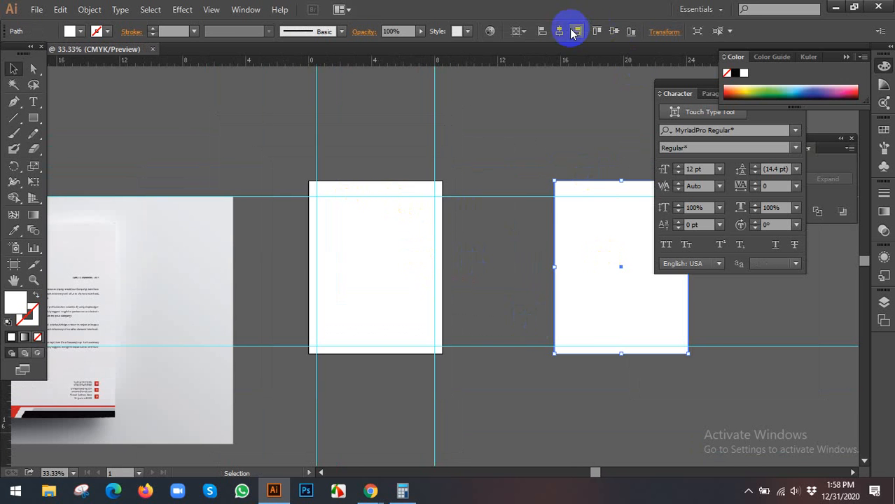
pyautogui.click(620, 32)
pyautogui.click(565, 154)
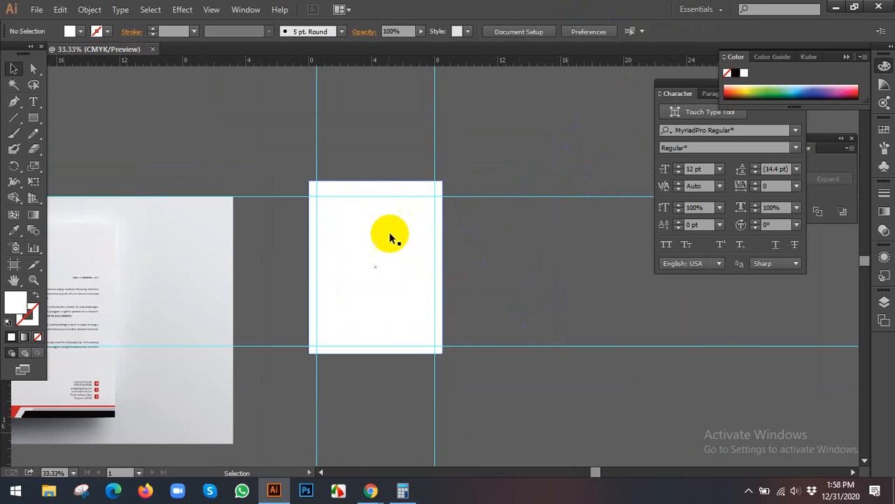
# Step: Inspect the header guide and the margin guides around the white page rectangle
pyautogui.click(373, 187)
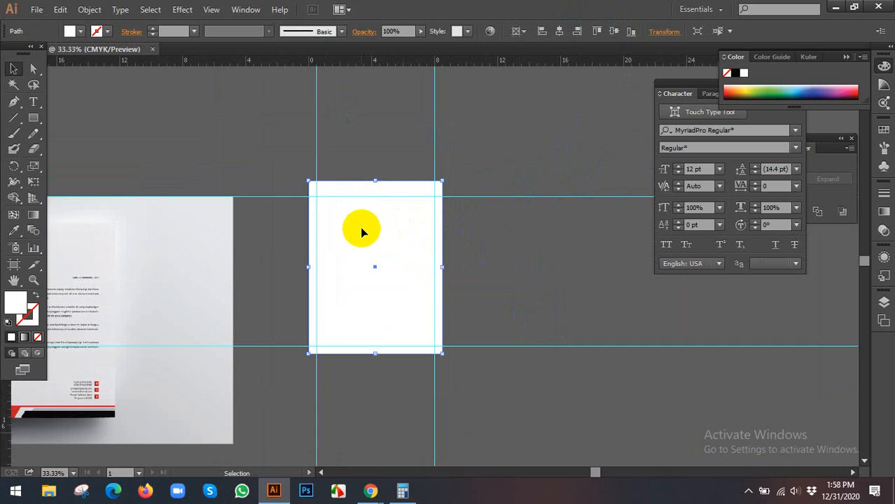
pyautogui.scroll(2, 372, 190)
pyautogui.click(375, 145)
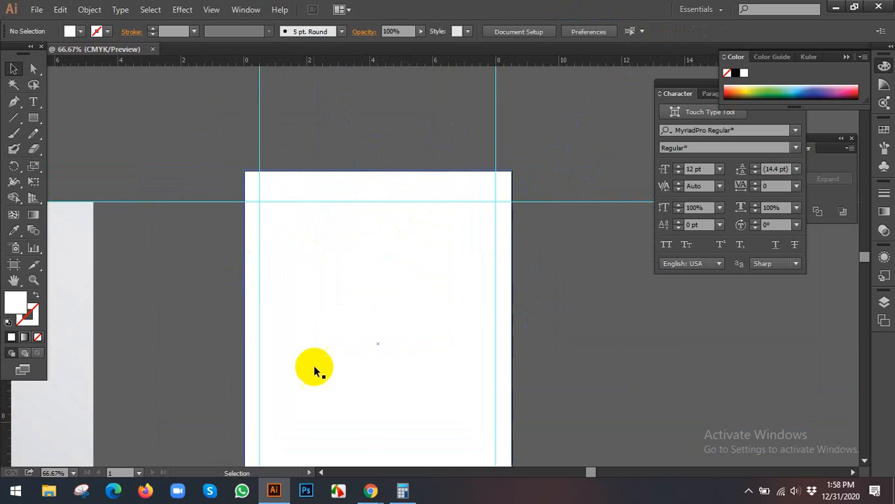
pyautogui.scroll(-3, 314, 369)
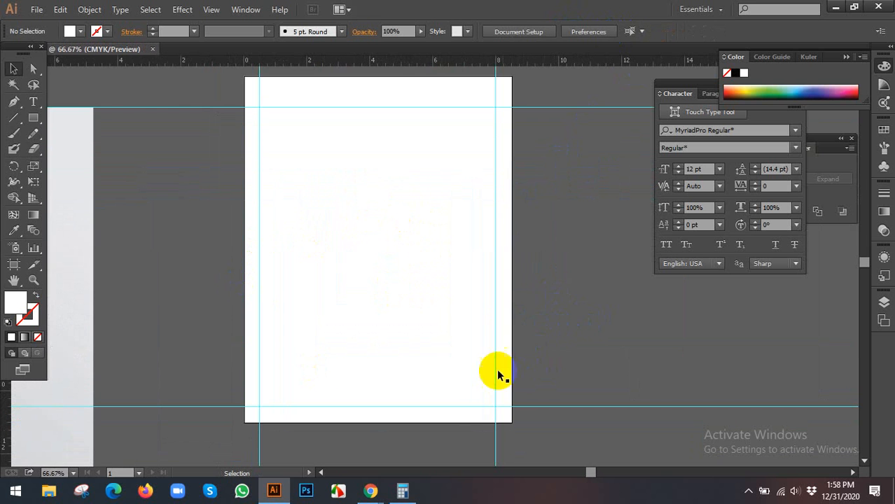
pyautogui.scroll(2, 497, 375)
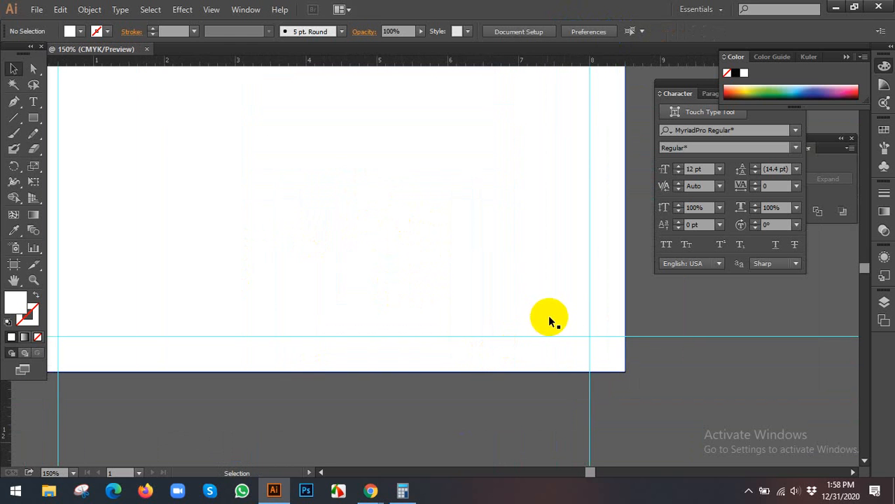
pyautogui.scroll(-2, 566, 316)
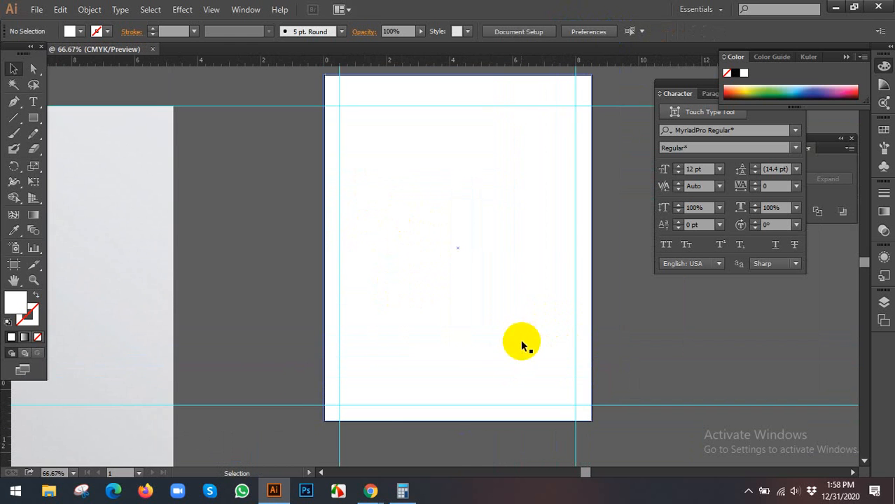
# Step: Examine the reference letterhead's layout, including its logo, contact details, body text and footer
pyautogui.moveTo(293, 408); pyautogui.dragTo(629, 356)
pyautogui.scroll(-1, 528, 348)
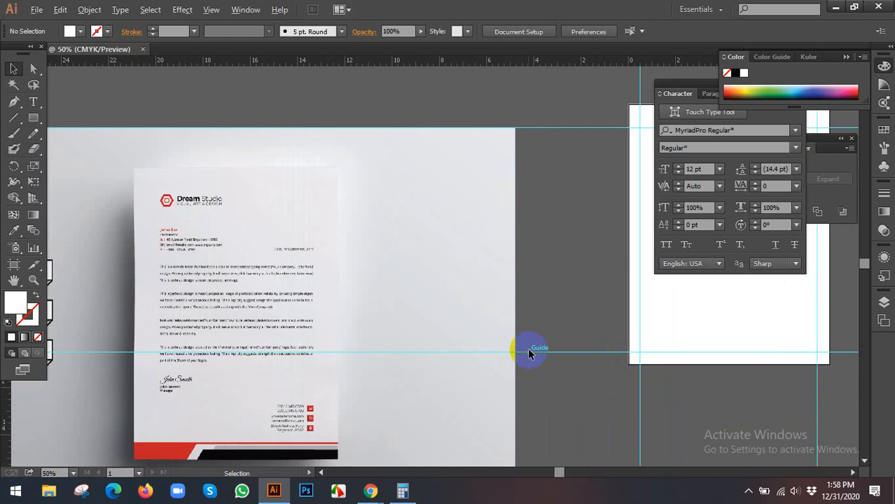
pyautogui.scroll(1, 196, 242)
pyautogui.moveTo(160, 234); pyautogui.dragTo(275, 212)
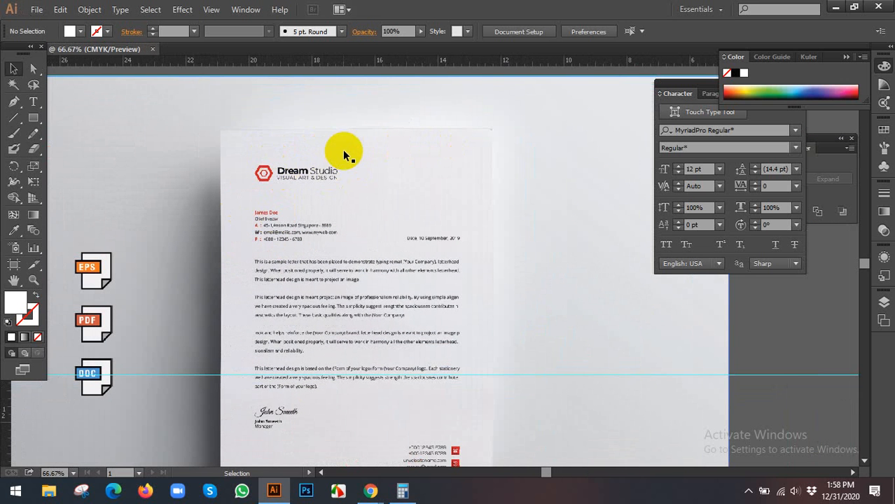
pyautogui.scroll(-2, 344, 150)
pyautogui.scroll(2, 325, 140)
pyautogui.scroll(-3, 364, 234)
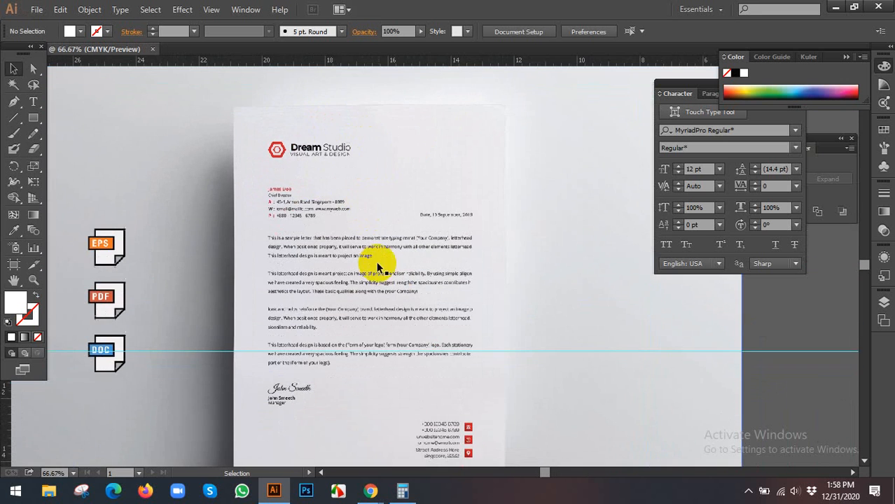
pyautogui.scroll(-2, 314, 184)
pyautogui.moveTo(408, 221); pyautogui.dragTo(225, 280)
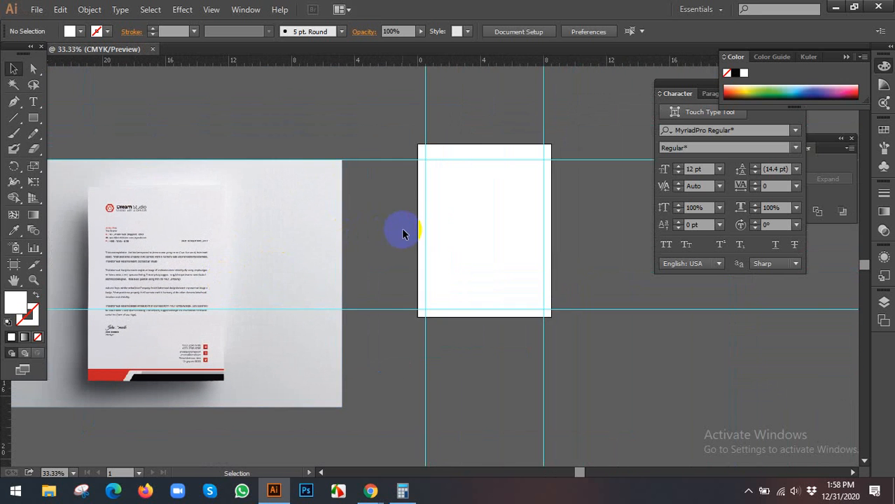
# Step: Lock the white page rectangle so it stays fixed on the artboard
pyautogui.moveTo(536, 248); pyautogui.dragTo(523, 256)
pyautogui.scroll(1, 544, 201)
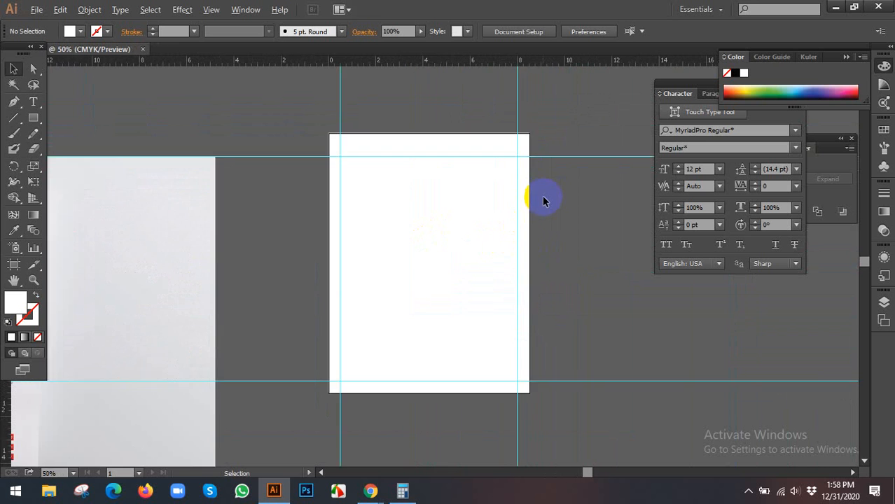
pyautogui.scroll(-1, 544, 201)
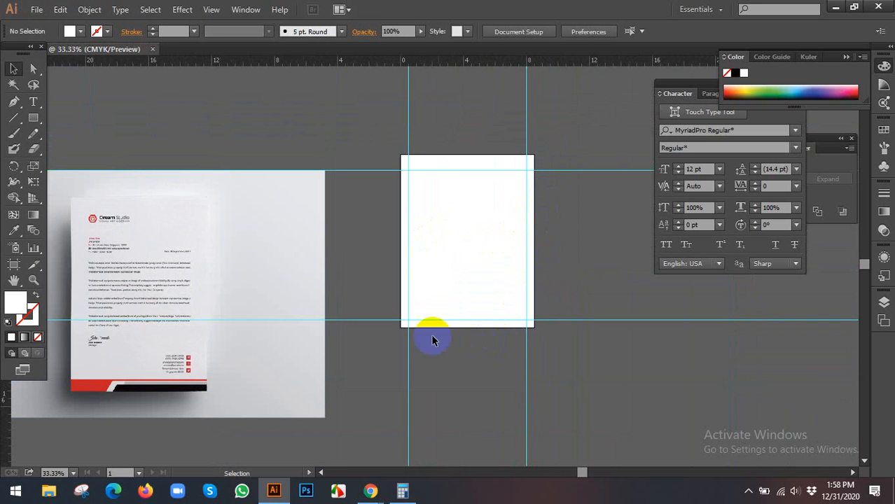
pyautogui.click(493, 309)
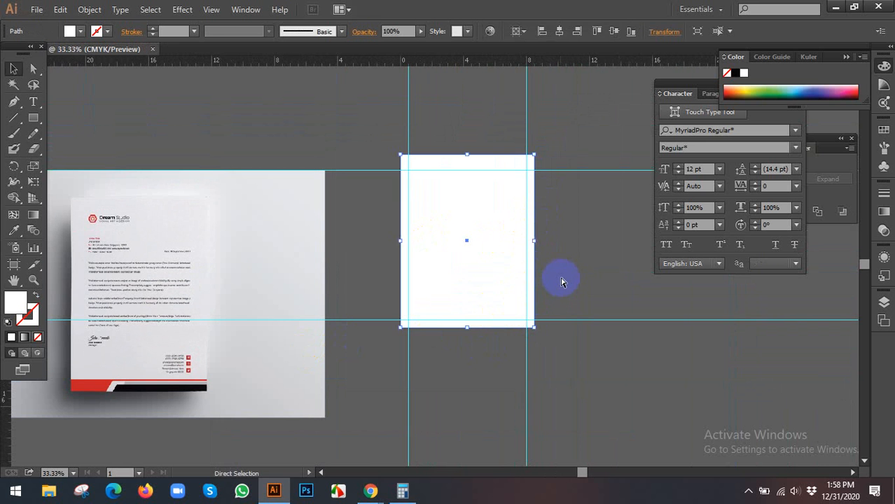
pyautogui.hotkey('ctrl', '2')
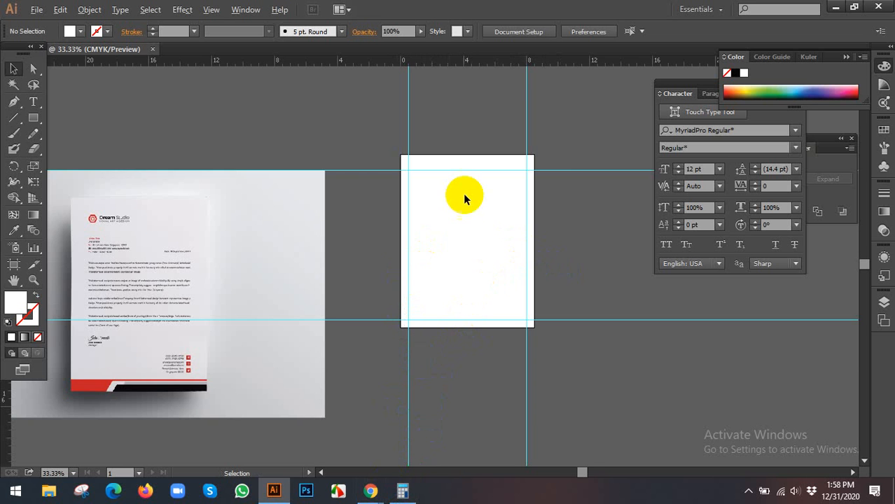
pyautogui.scroll(2, 473, 183)
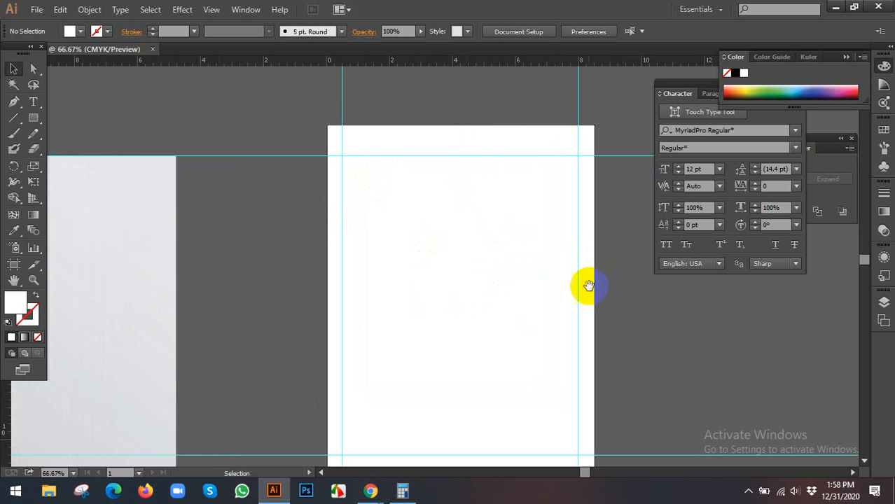
pyautogui.moveTo(586, 285); pyautogui.dragTo(496, 214)
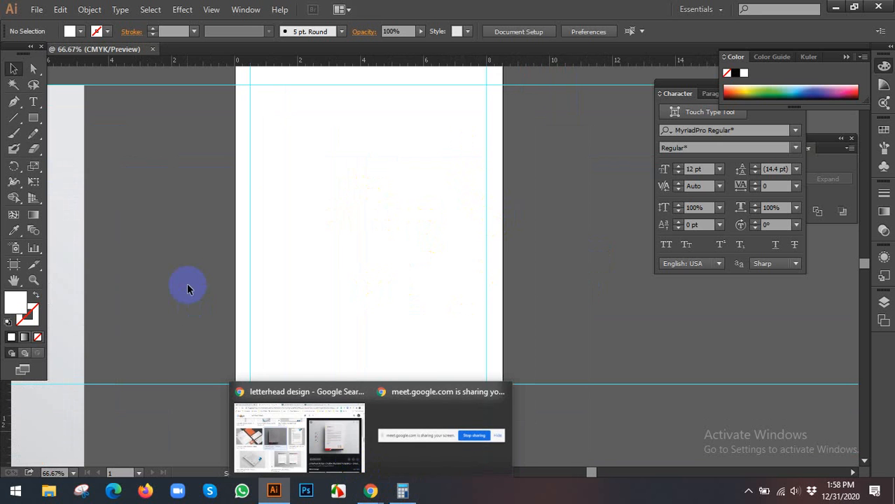
pyautogui.moveTo(281, 312); pyautogui.dragTo(640, 298)
pyautogui.scroll(-2, 513, 313)
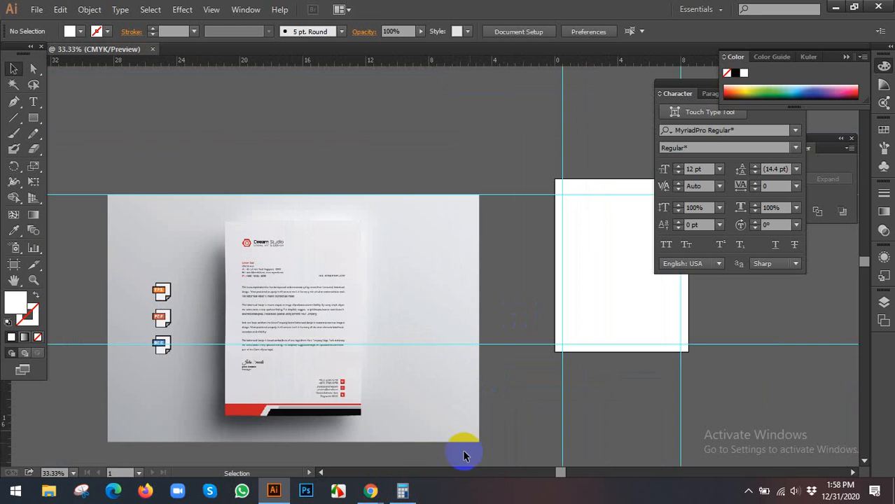
# Step: Switch to the letterhead image search in Chrome and examine the colorful corporate and sleek blue letterhead examples
pyautogui.click(377, 491)
pyautogui.click(350, 441)
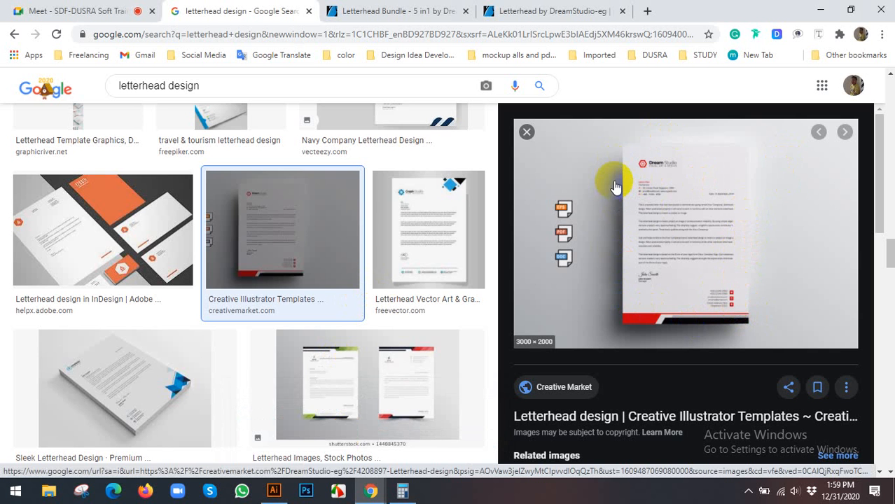
pyautogui.scroll(-3, 617, 182)
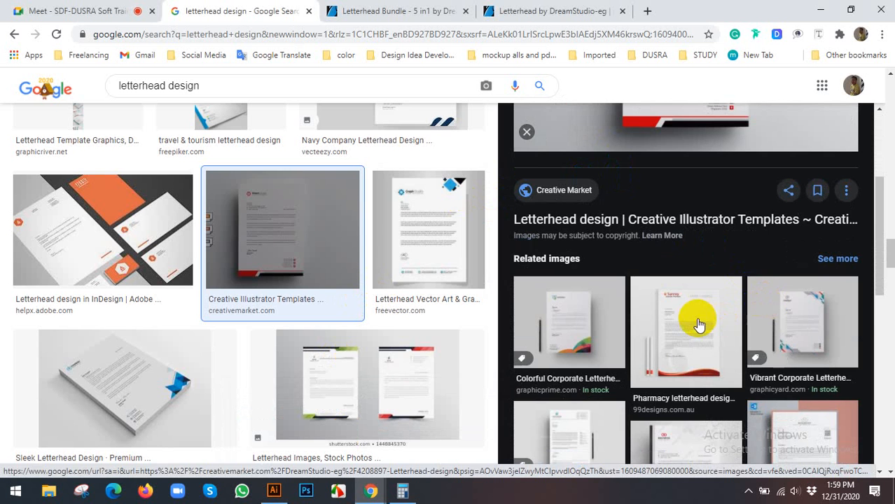
pyautogui.click(581, 313)
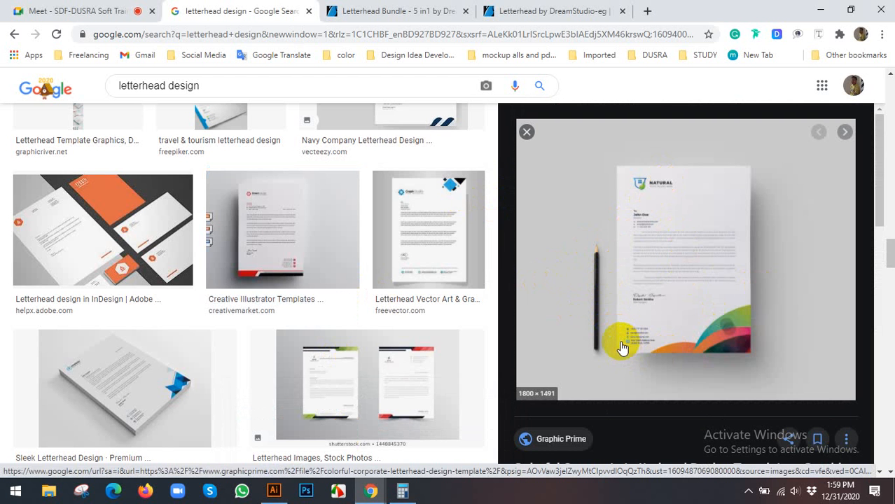
pyautogui.scroll(-4, 627, 341)
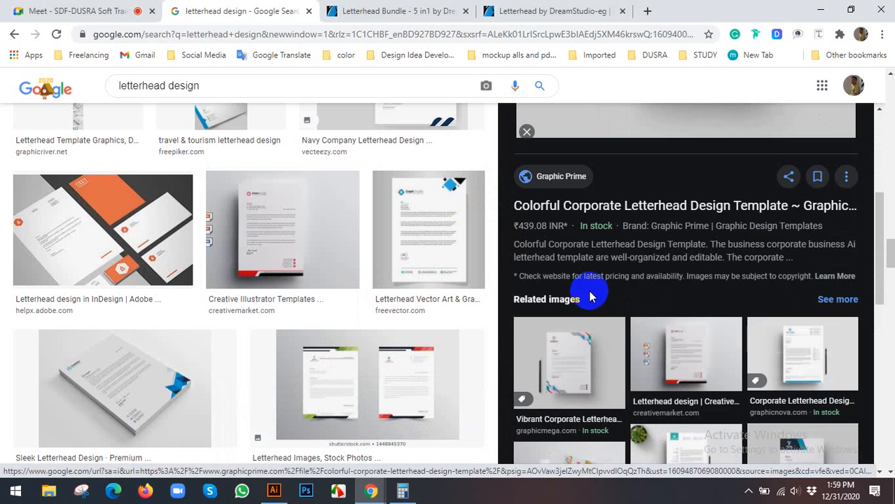
pyautogui.scroll(-3, 129, 319)
pyautogui.click(144, 220)
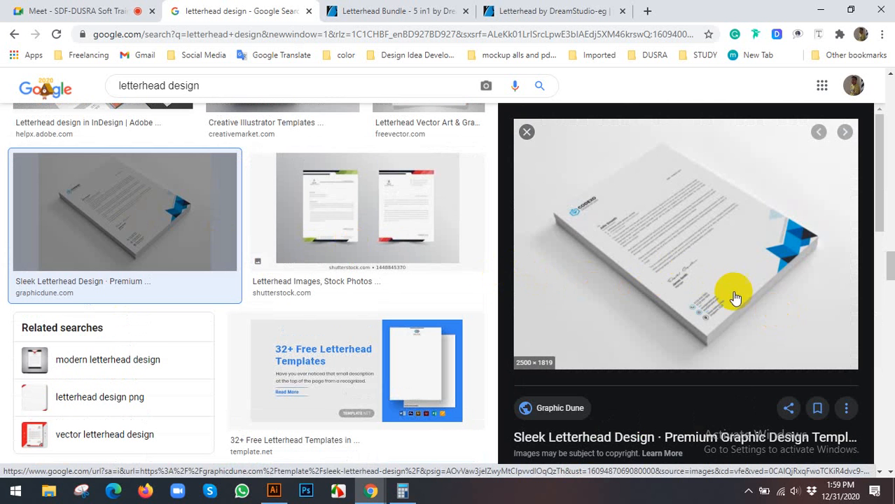
# Step: Browse the related letterhead images listed under the sleek blue letterhead preview
pyautogui.scroll(-2, 630, 236)
pyautogui.scroll(2, 663, 220)
pyautogui.scroll(-5, 634, 237)
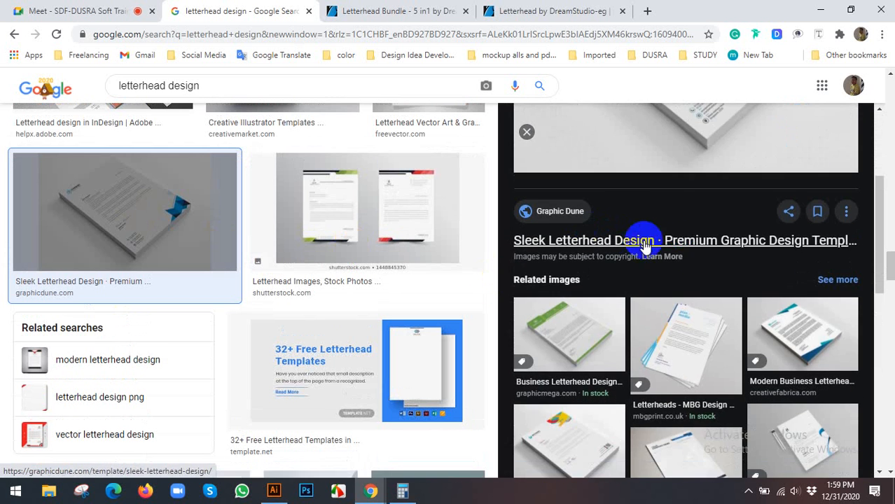
pyautogui.scroll(-3, 668, 284)
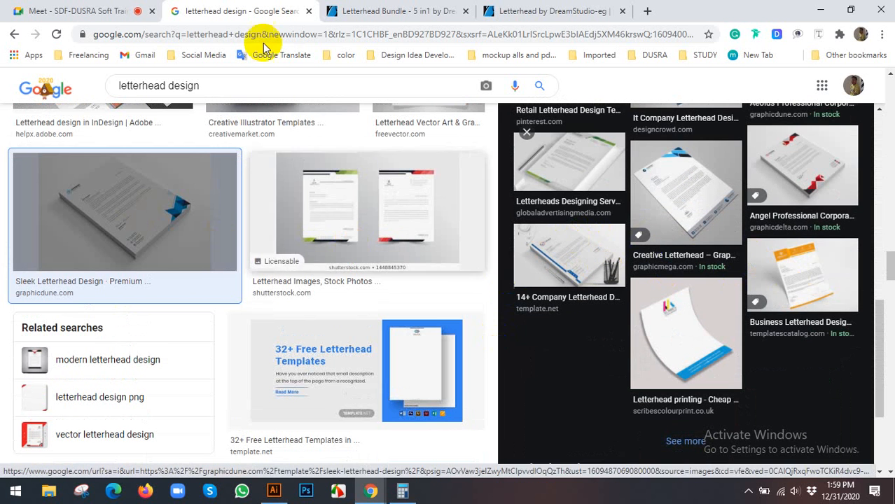
# Step: Switch to the Google Meet call and admit the waiting participant
pyautogui.click(133, 11)
pyautogui.click(581, 161)
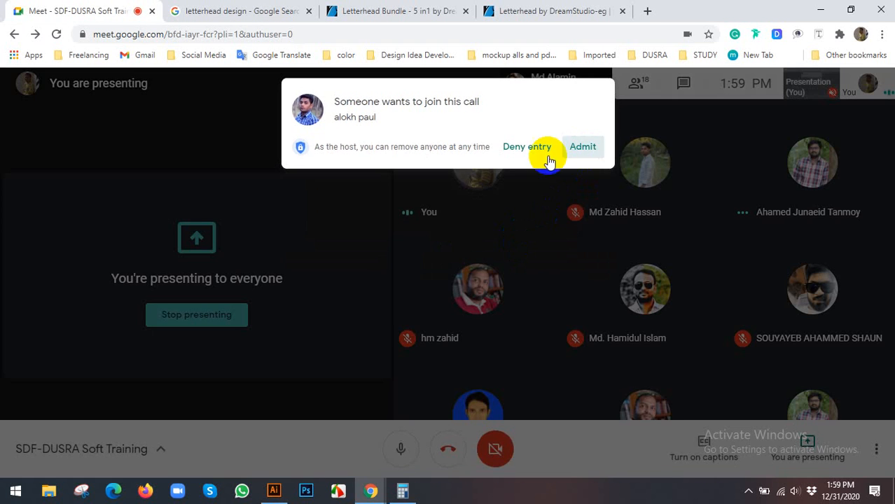
# Step: Switch to Illustrator and create a 0.25 in by 0.25 in rectangle on the pasteboard between the reference image and the artboard
pyautogui.click(274, 490)
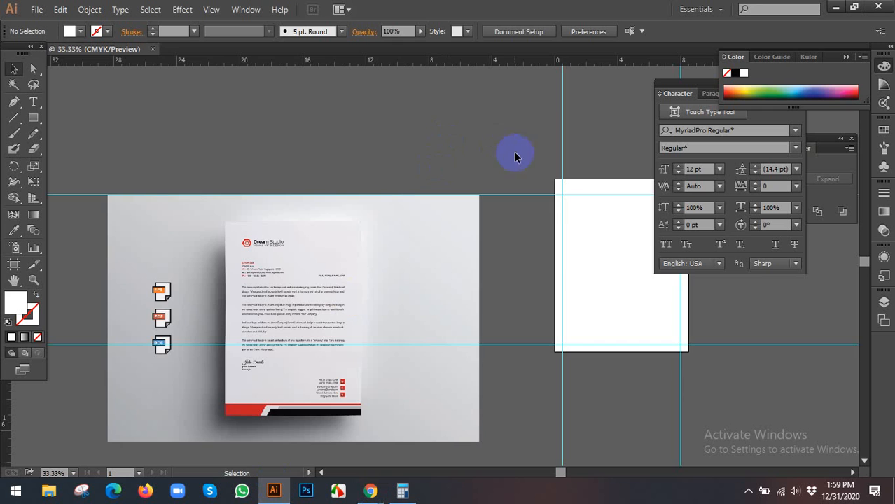
pyautogui.moveTo(547, 204); pyautogui.dragTo(367, 183)
pyautogui.scroll(1, 405, 253)
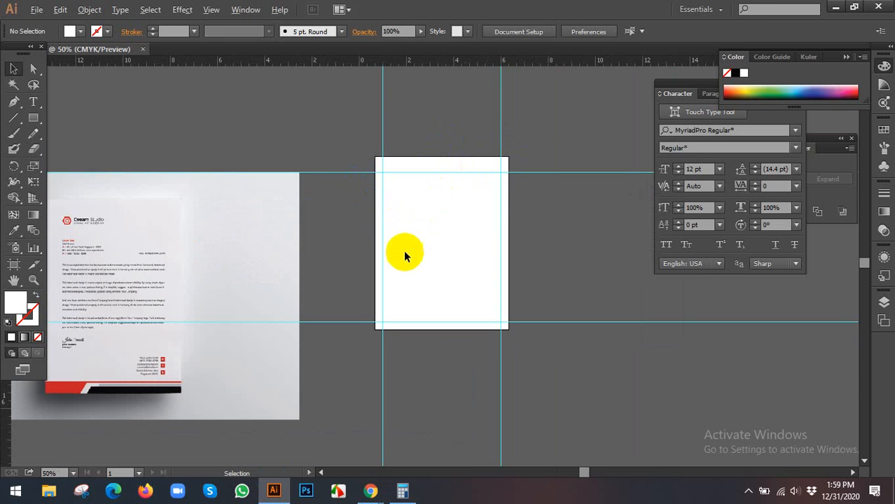
pyautogui.scroll(1, 405, 255)
pyautogui.hscroll(1, 387, 196)
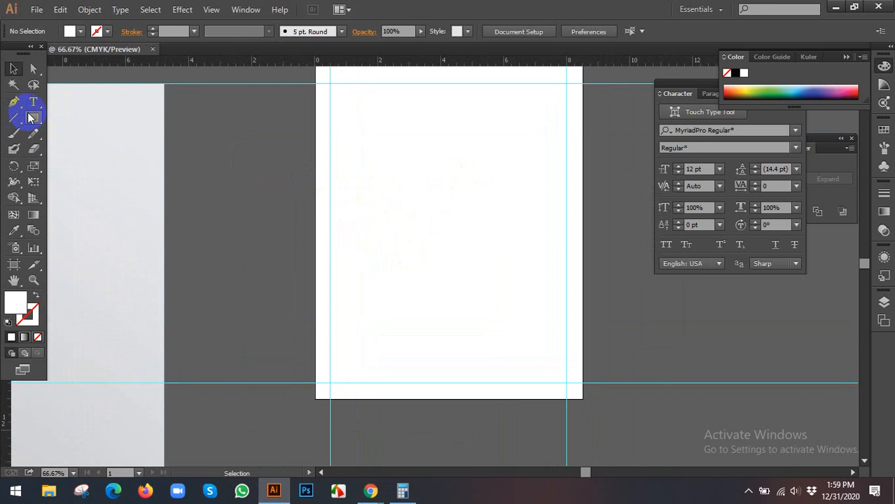
pyautogui.moveTo(33, 118); pyautogui.dragTo(88, 119)
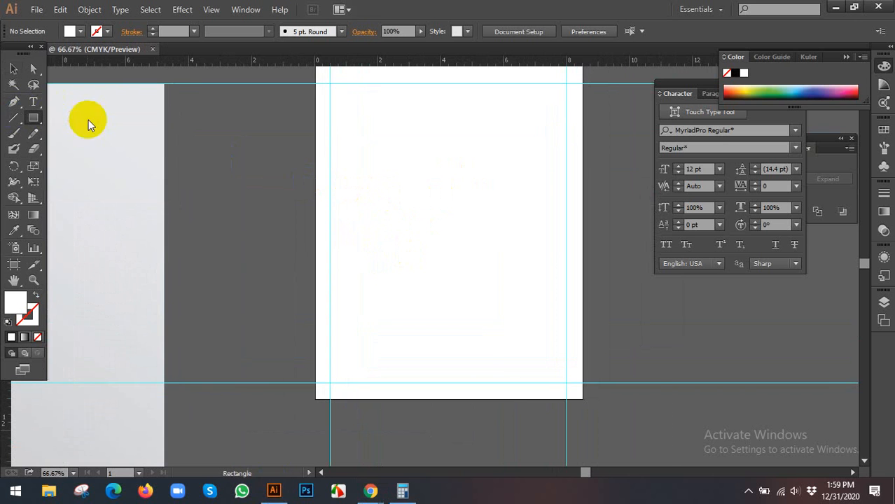
pyautogui.click(233, 168)
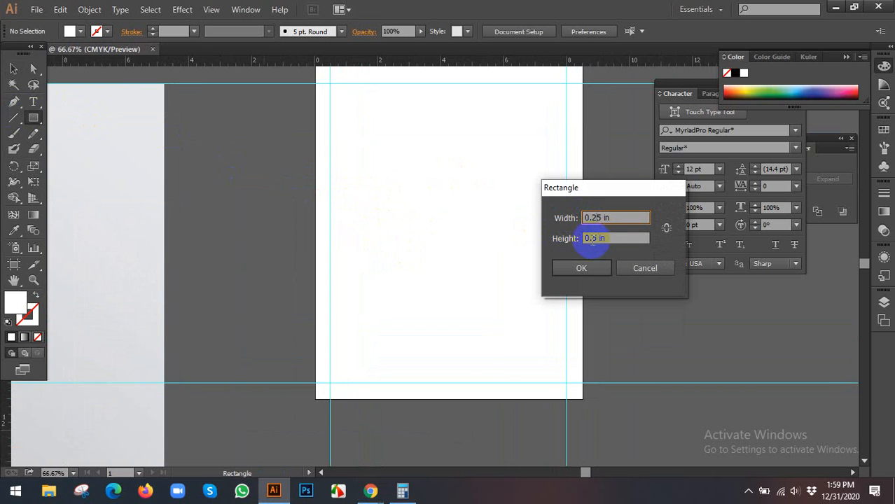
pyautogui.click(581, 268)
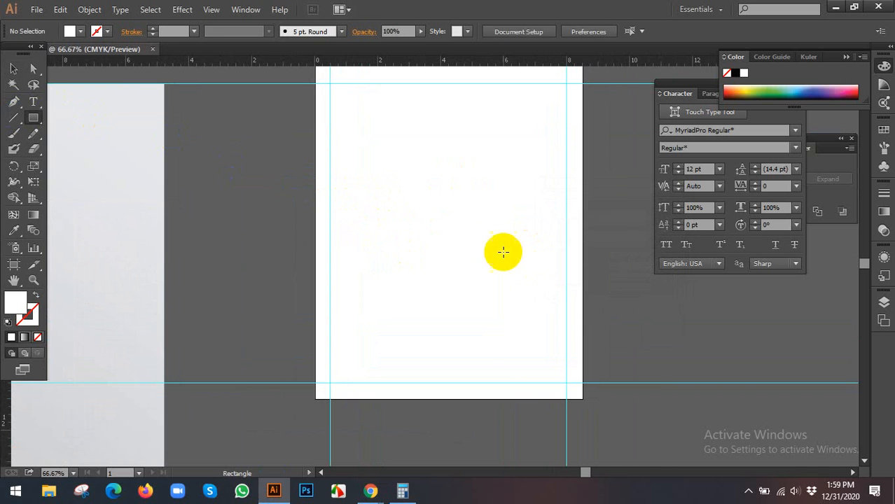
# Step: Fill the small pasteboard square with a bright red
pyautogui.press('v')
pyautogui.click(284, 195)
pyautogui.click(238, 175)
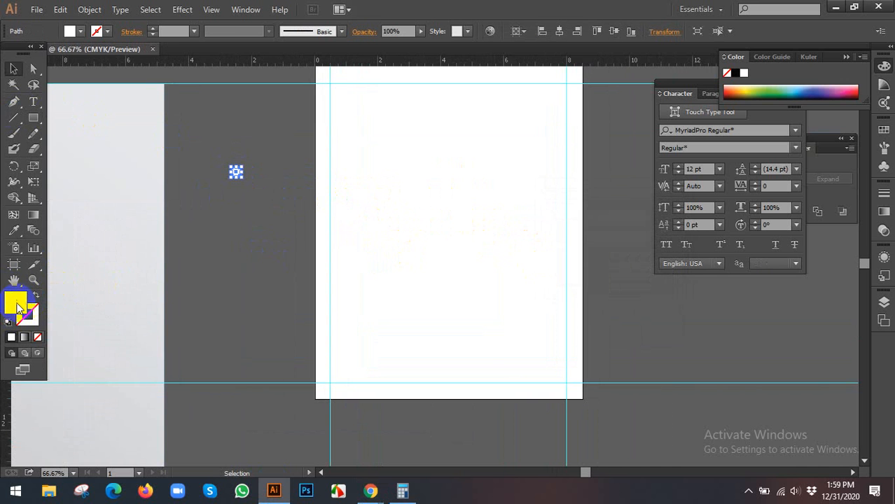
pyautogui.doubleClick(17, 307)
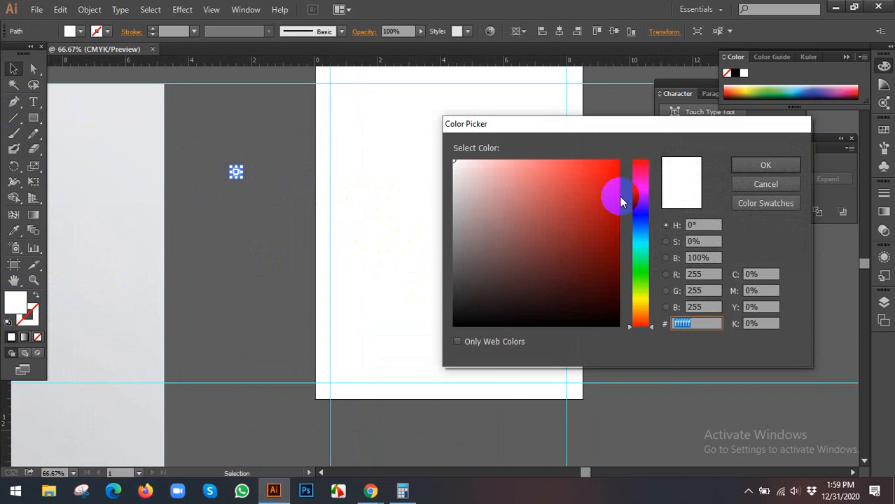
pyautogui.click(619, 191)
pyautogui.click(748, 166)
pyautogui.click(272, 168)
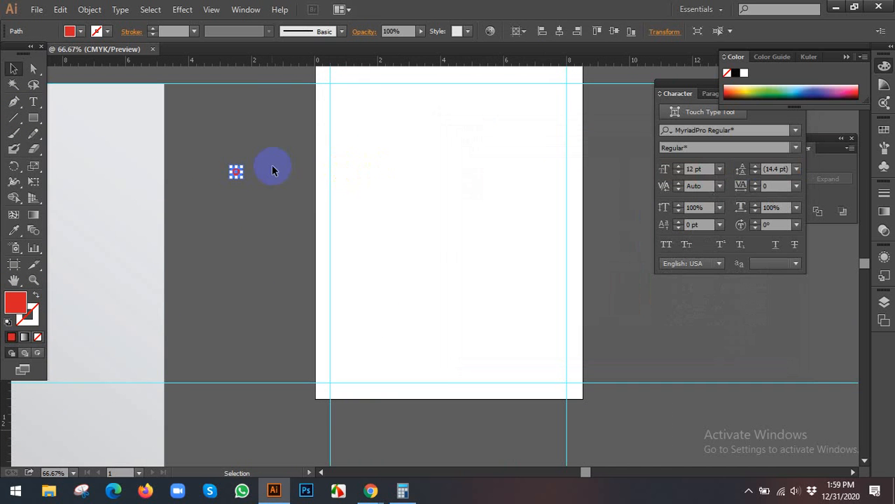
# Step: Move the red square onto the page and align it to the artboard's left edge
pyautogui.moveTo(232, 174); pyautogui.dragTo(347, 221)
pyautogui.click(543, 28)
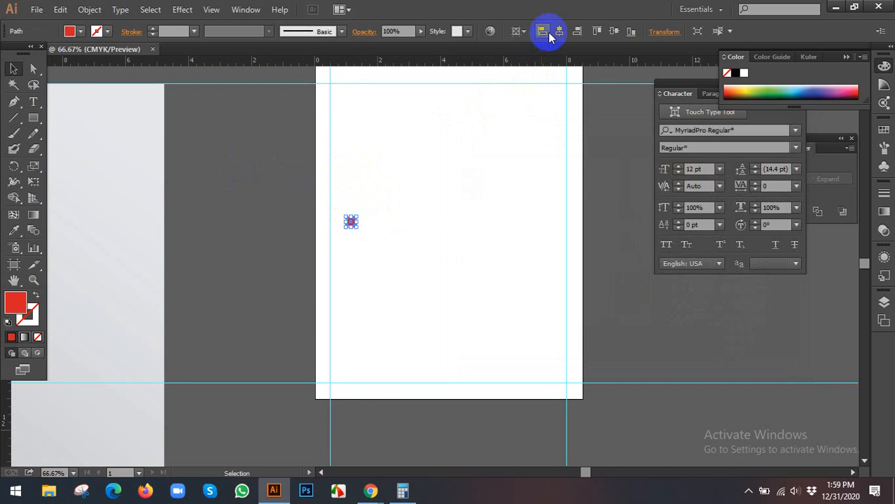
pyautogui.click(444, 190)
# Step: Examine how the red square sits between the page edge and the left margin guide
pyautogui.scroll(2, 411, 208)
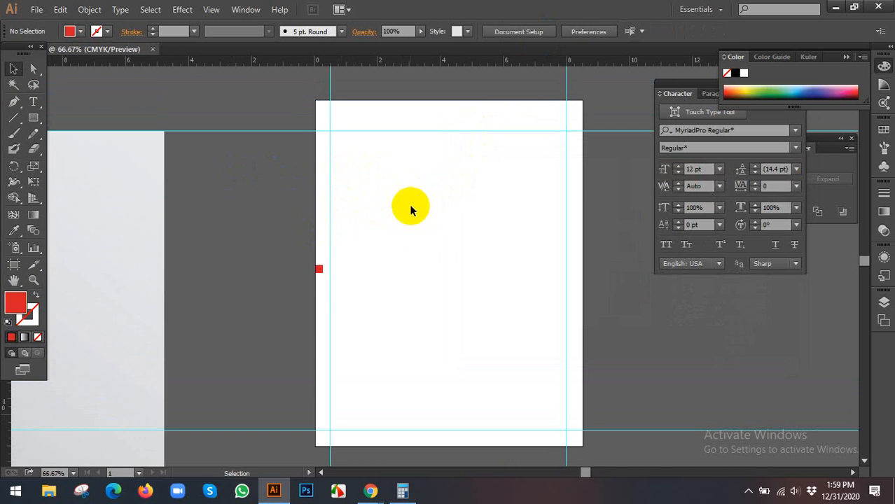
pyautogui.scroll(4, 322, 276)
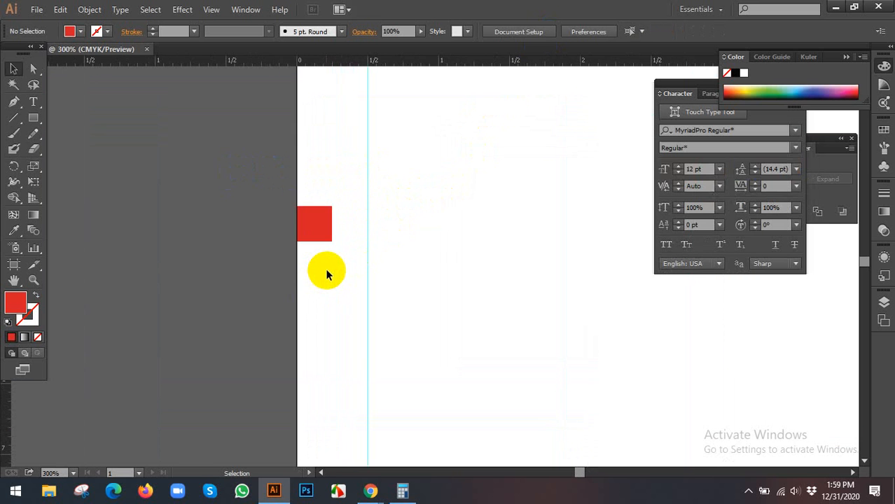
pyautogui.scroll(-3, 353, 221)
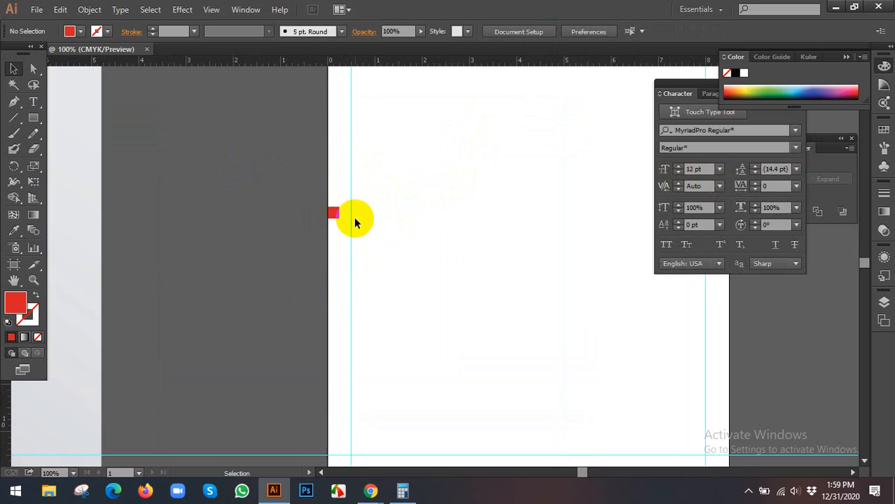
pyautogui.scroll(1, 353, 223)
pyautogui.click(308, 215)
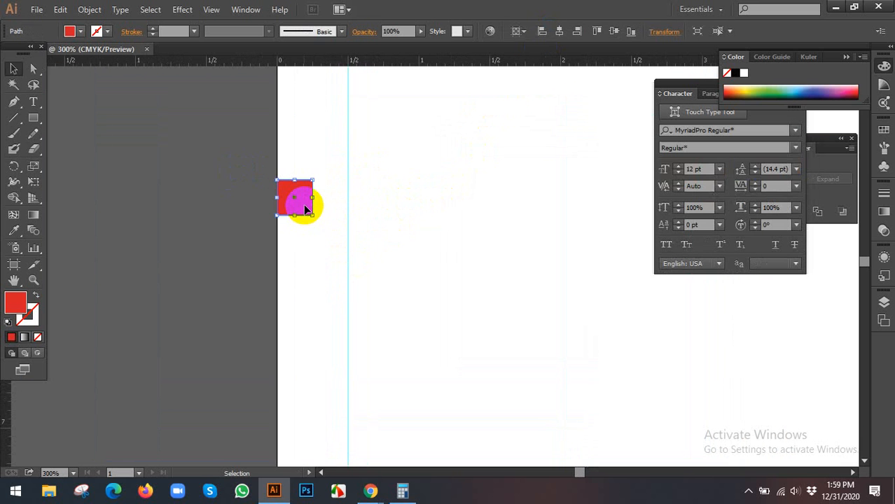
pyautogui.scroll(-2, 305, 209)
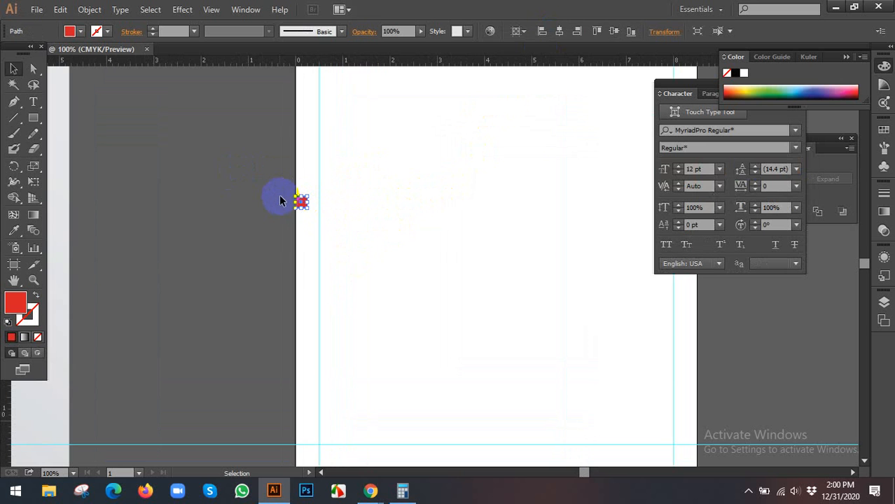
pyautogui.click(281, 201)
pyautogui.scroll(-2, 378, 350)
pyautogui.scroll(1, 353, 329)
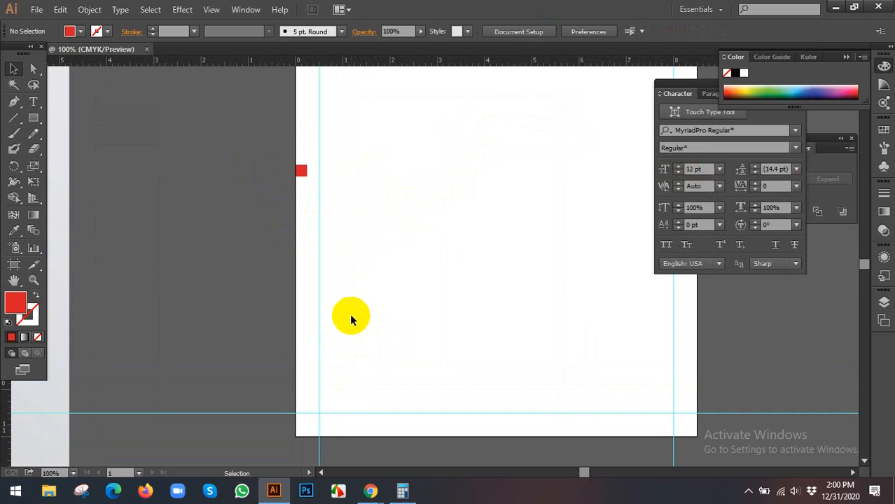
pyautogui.scroll(1, 358, 226)
# Step: Delete the red square from the left edge of the page
pyautogui.click(301, 185)
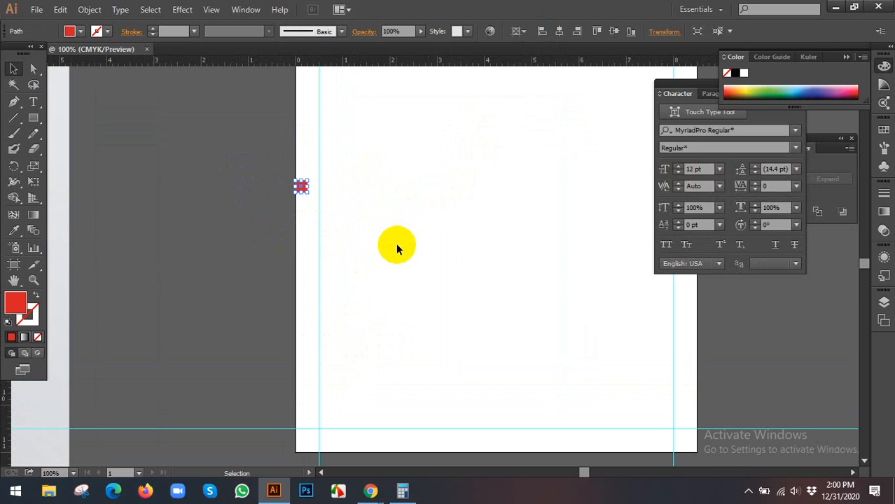
pyautogui.press('Delete')
# Step: Add the letter S as point text in the upper part of the page, below the header guide
pyautogui.scroll(-3, 396, 246)
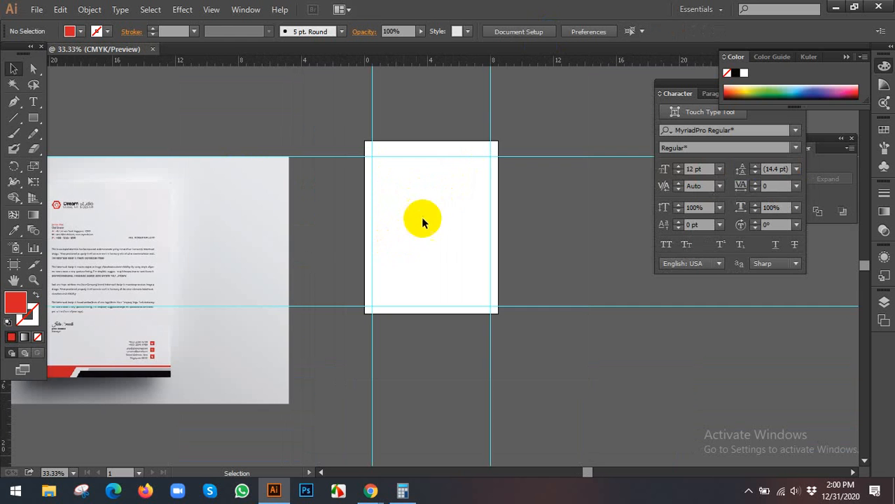
pyautogui.scroll(3, 443, 167)
pyautogui.scroll(2, 435, 230)
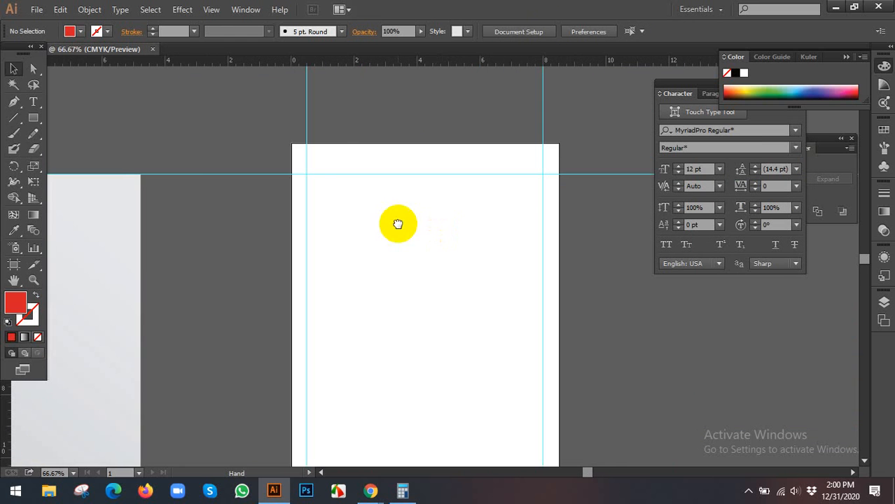
pyautogui.moveTo(398, 224); pyautogui.dragTo(373, 262)
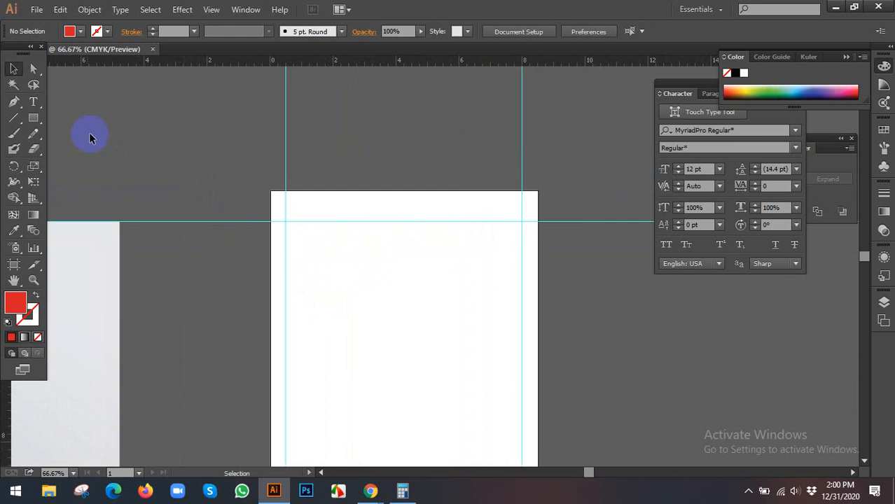
pyautogui.click(31, 104)
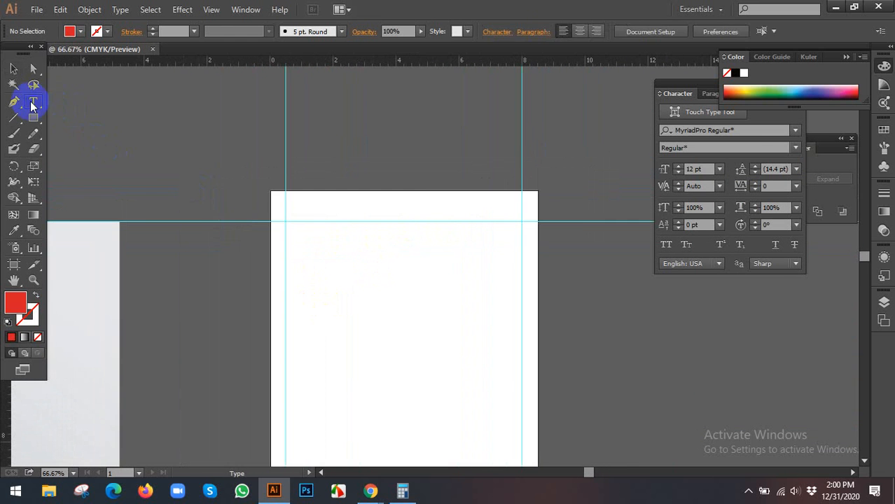
pyautogui.click(371, 269)
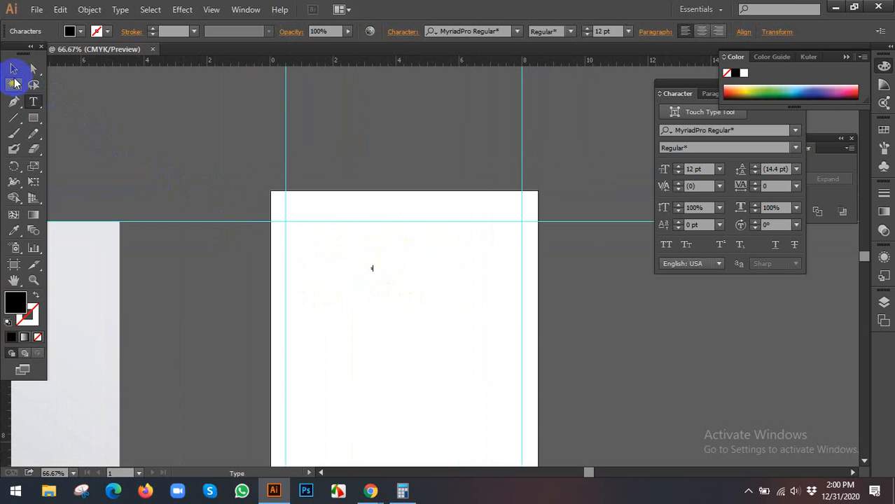
# Step: Scale the letter S up to about 437 pt, keeping it centred on its position
pyautogui.click(13, 69)
pyautogui.click(379, 269)
pyautogui.moveTo(379, 269); pyautogui.dragTo(458, 376)
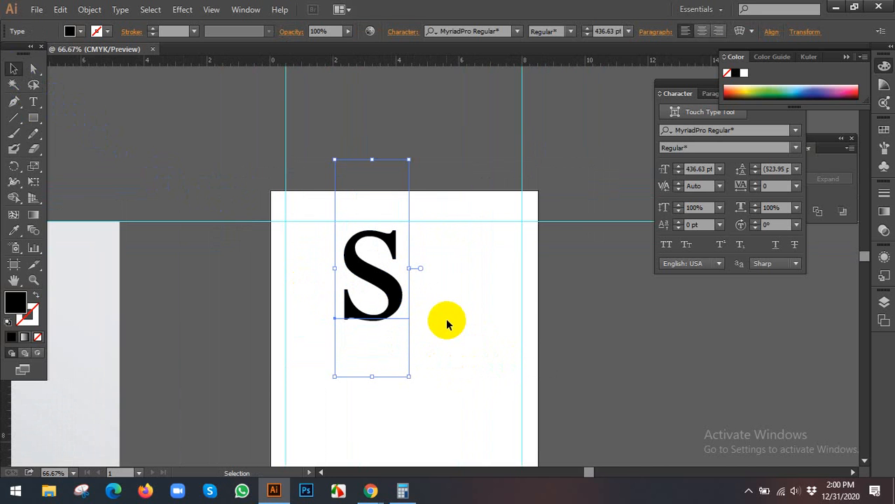
# Step: Convert the large letter S to outlines
pyautogui.click(390, 300)
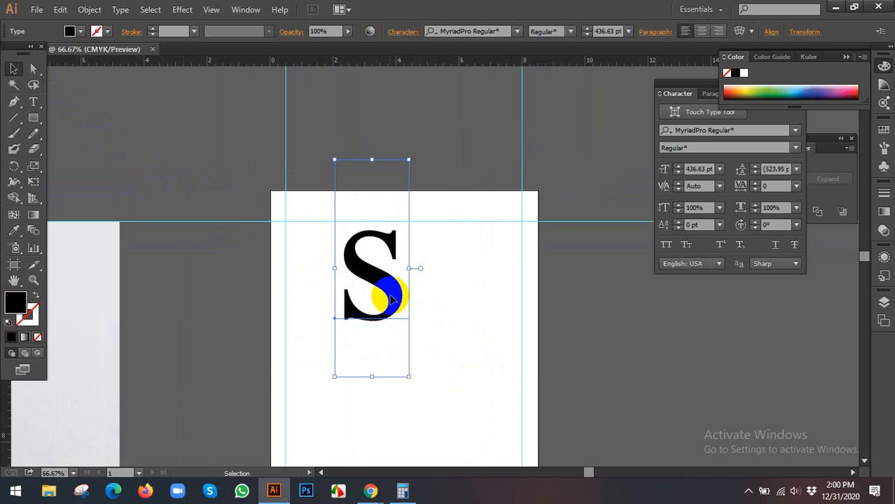
pyautogui.rightClick(392, 299)
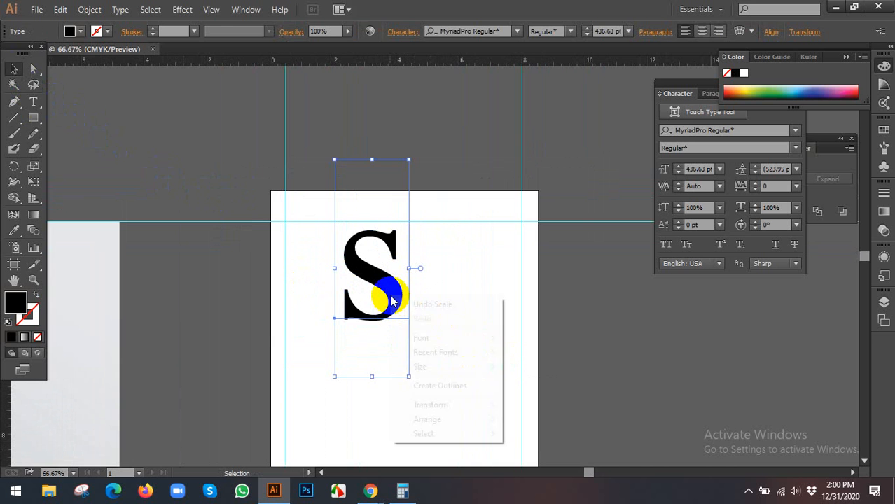
pyautogui.click(429, 386)
pyautogui.click(442, 299)
# Step: Examine the reference letterhead's Dream Studio logo and compare it with the outlined S on the page
pyautogui.scroll(-3, 444, 297)
pyautogui.scroll(-1, 451, 289)
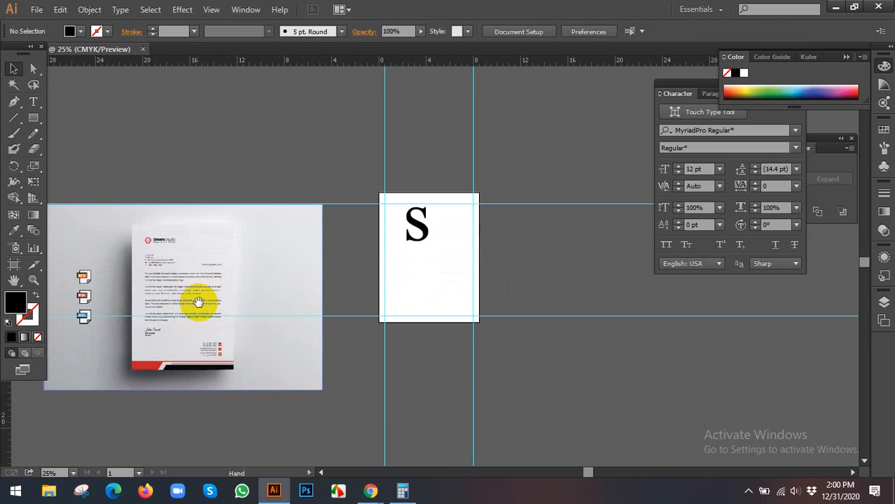
pyautogui.moveTo(198, 302); pyautogui.dragTo(313, 297)
pyautogui.scroll(4, 267, 246)
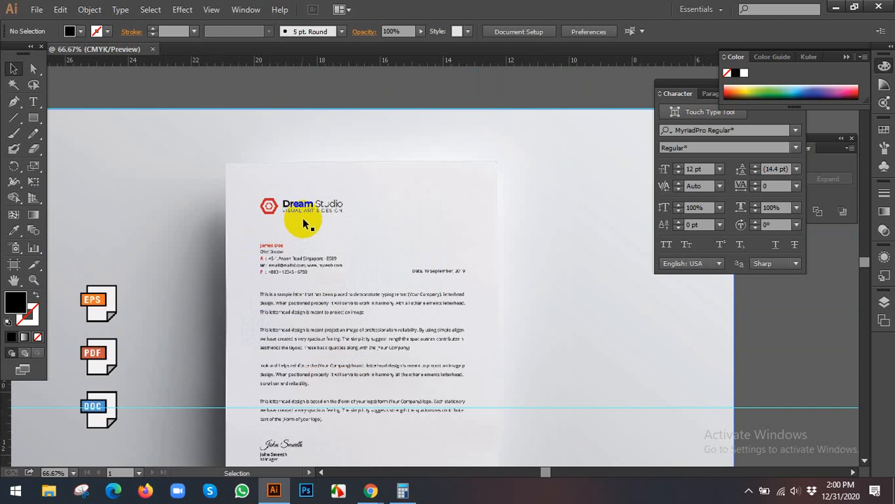
pyautogui.scroll(-1, 304, 219)
pyautogui.moveTo(445, 256); pyautogui.dragTo(142, 310)
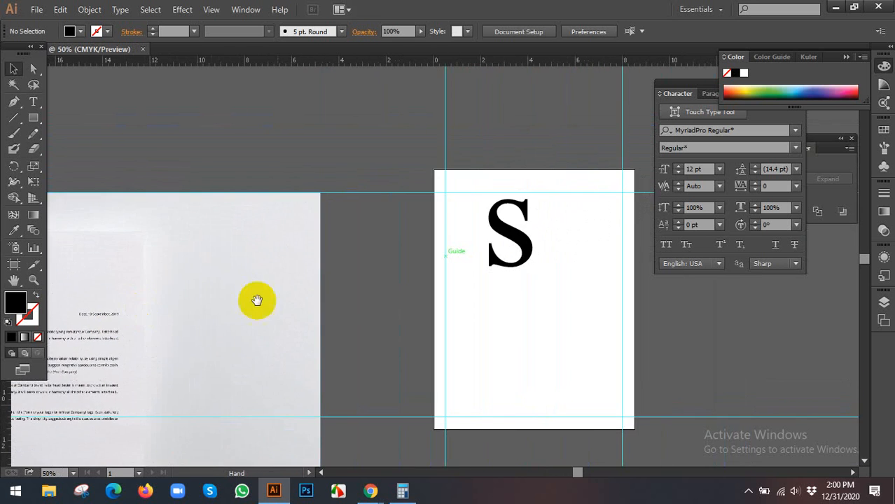
pyautogui.moveTo(529, 296); pyautogui.dragTo(381, 331)
pyautogui.scroll(2, 355, 275)
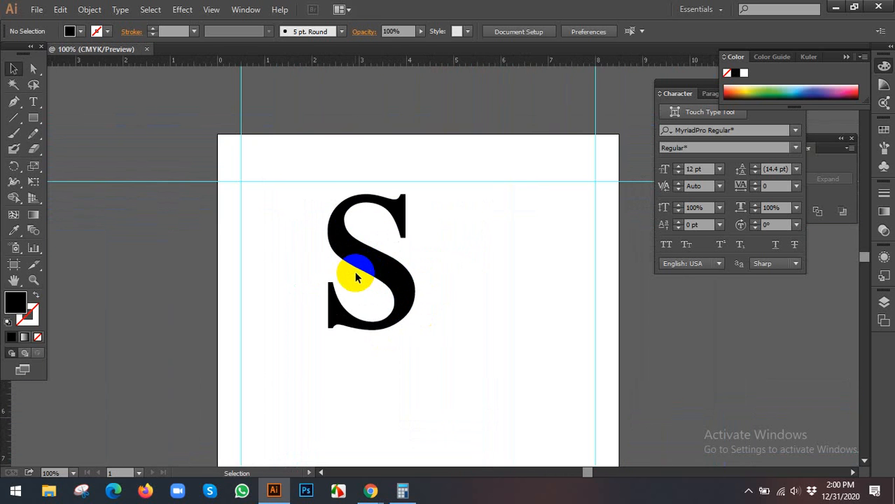
pyautogui.scroll(-1, 439, 232)
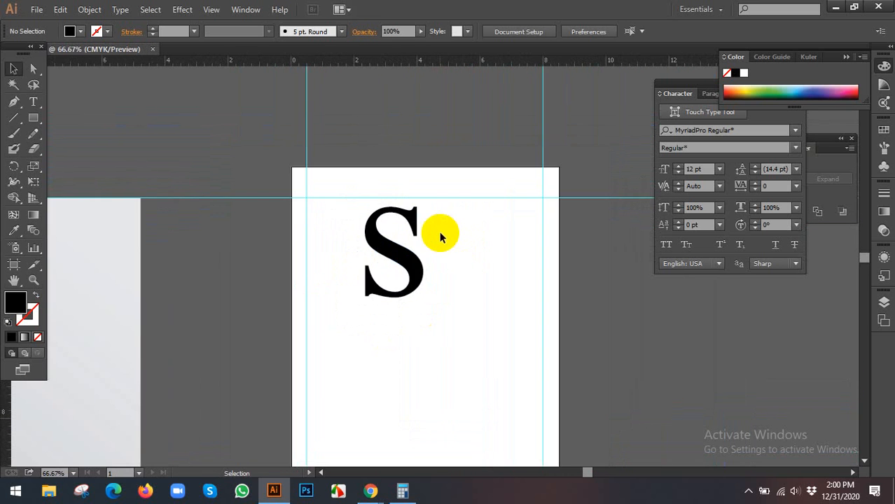
pyautogui.scroll(2, 412, 256)
pyautogui.click(412, 254)
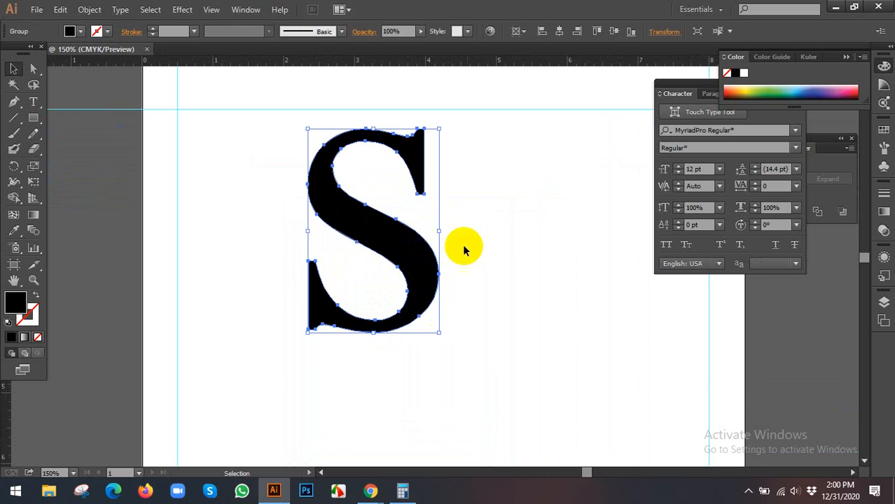
pyautogui.click(511, 236)
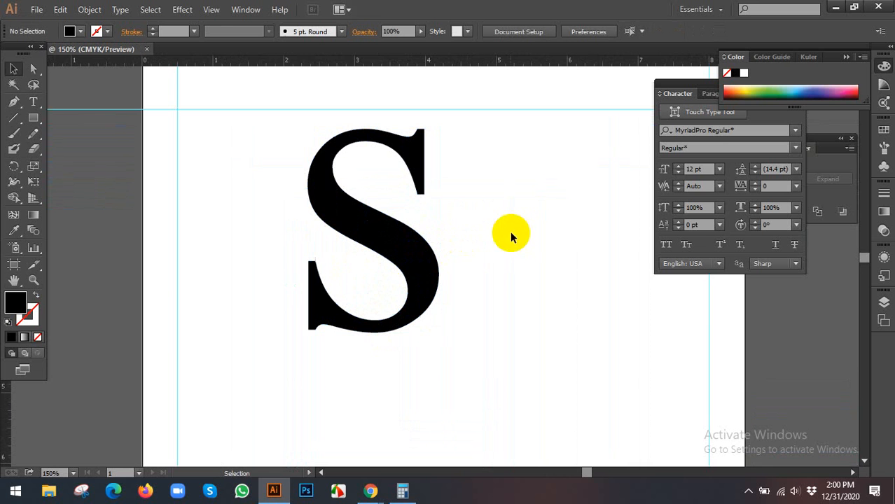
# Step: Duplicate the outlined letter S, placing the copy diagonally below the original so the two partly overlap
pyautogui.moveTo(485, 278); pyautogui.dragTo(468, 254)
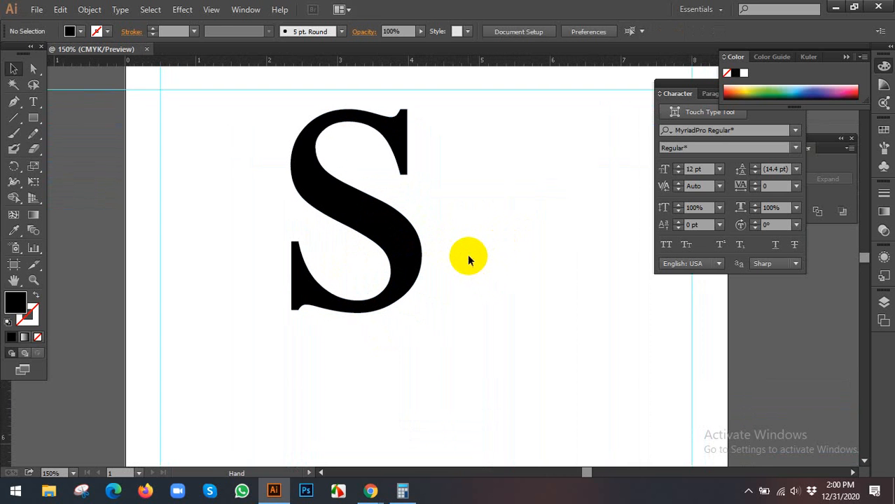
pyautogui.moveTo(363, 224); pyautogui.dragTo(459, 308)
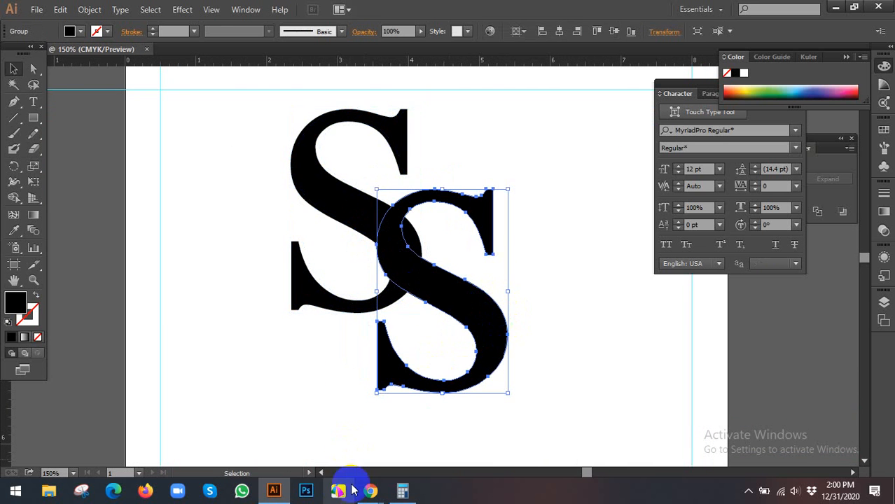
# Step: Switch to the Google Meet call in Chrome, admit the waiting participant and return to Illustrator
pyautogui.moveTo(371, 491)
pyautogui.click(319, 446)
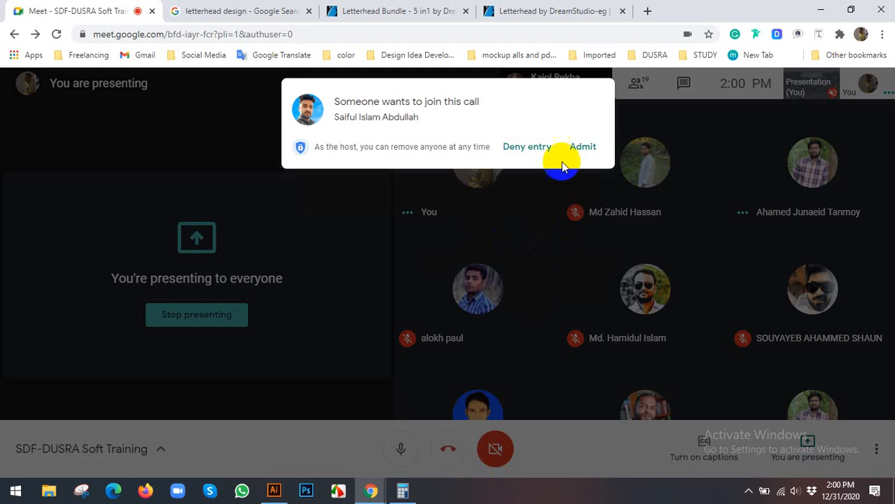
pyautogui.click(581, 150)
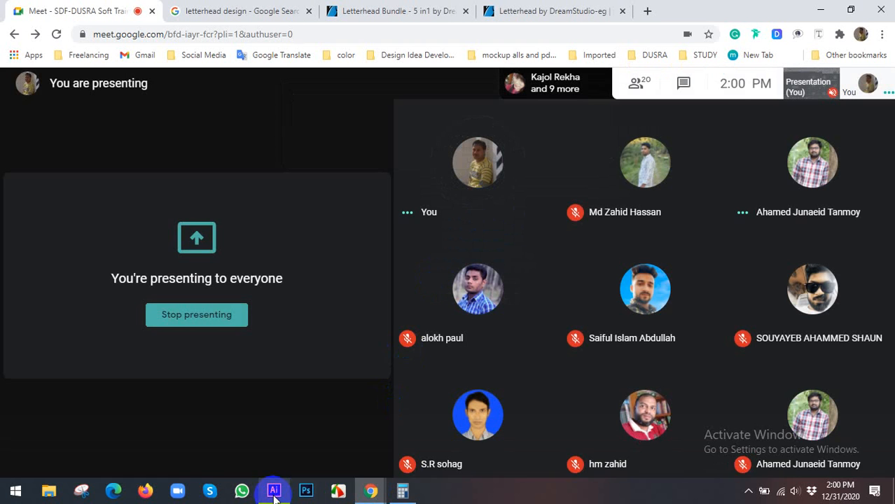
pyautogui.click(274, 492)
# Step: Reflect the duplicated S across the vertical axis with the preview turned on
pyautogui.rightClick(450, 286)
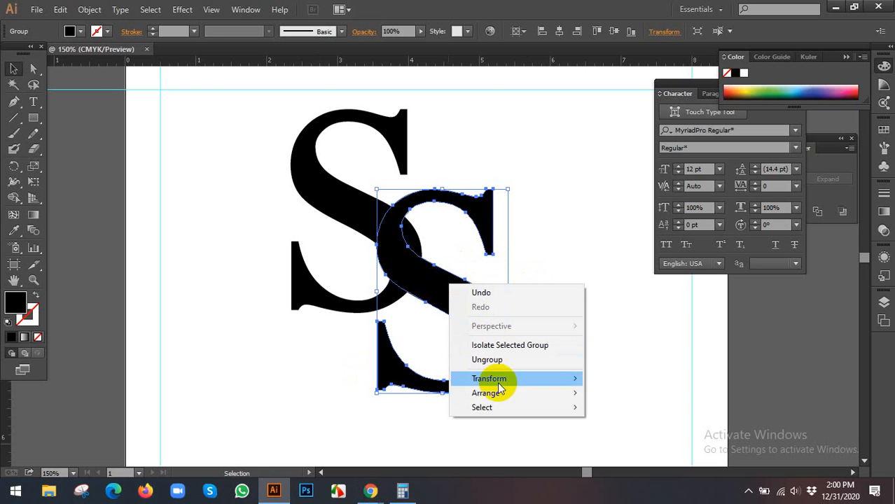
pyautogui.moveTo(543, 376)
pyautogui.click(614, 424)
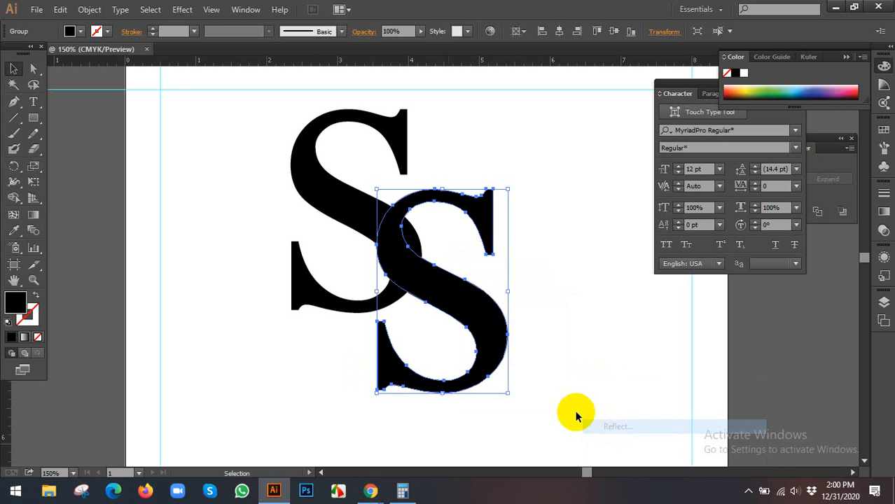
pyautogui.click(637, 364)
pyautogui.click(716, 398)
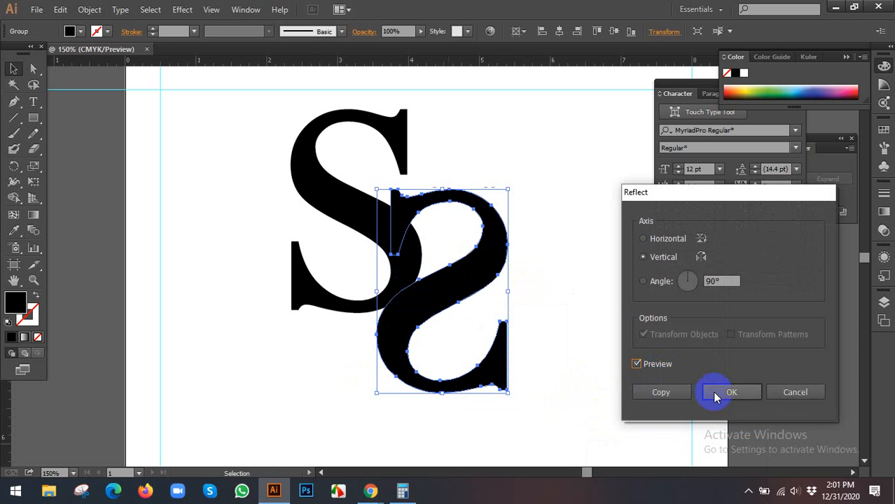
pyautogui.click(574, 314)
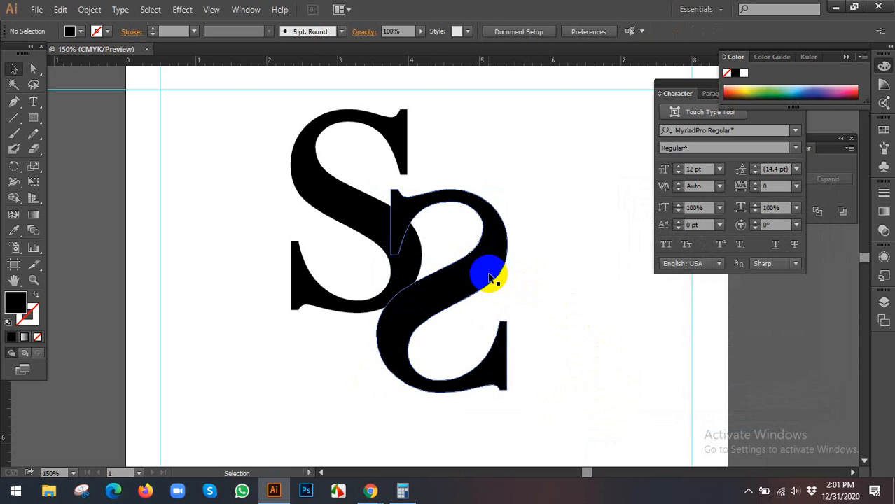
# Step: Move the mirrored S over the original S, shifted slightly downward, so the two letters interlock as a monogram
pyautogui.moveTo(484, 269); pyautogui.dragTo(390, 249)
pyautogui.click(370, 491)
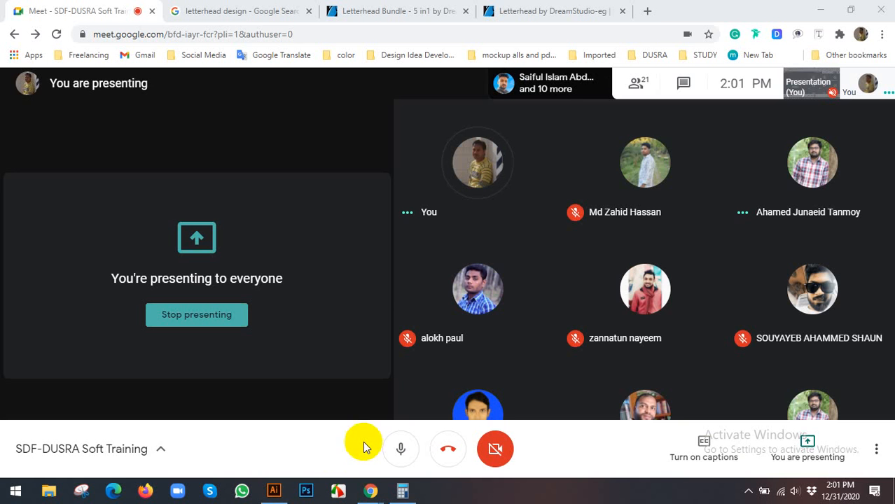
pyautogui.click(274, 491)
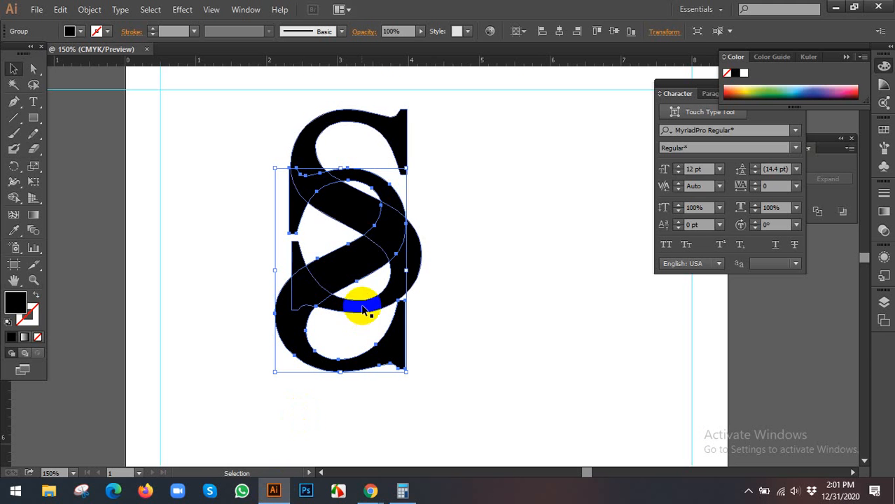
pyautogui.click(498, 239)
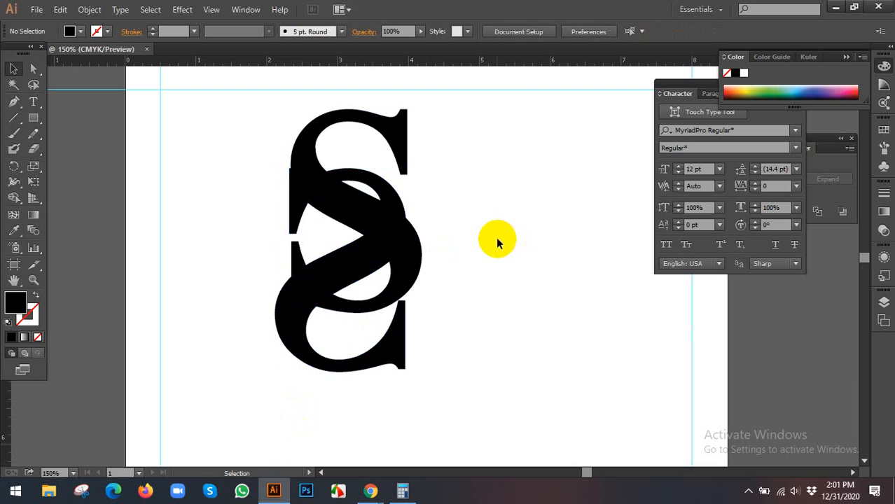
pyautogui.click(377, 363)
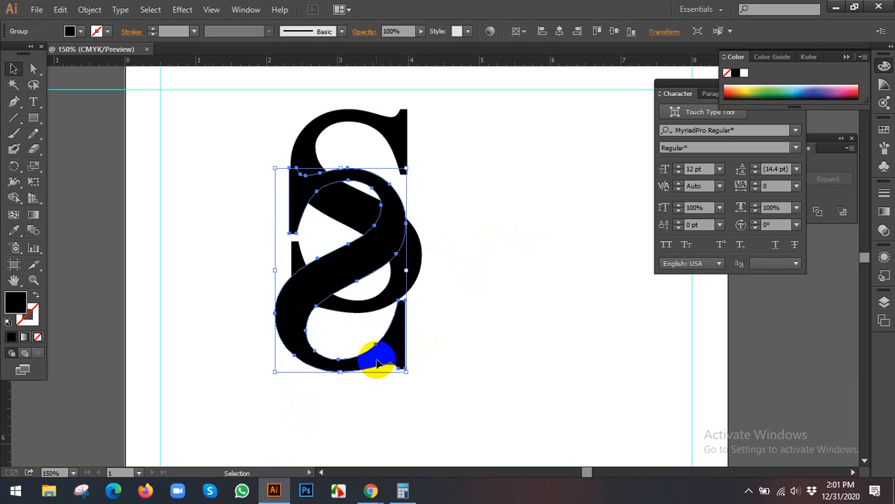
pyautogui.moveTo(377, 363); pyautogui.dragTo(377, 341)
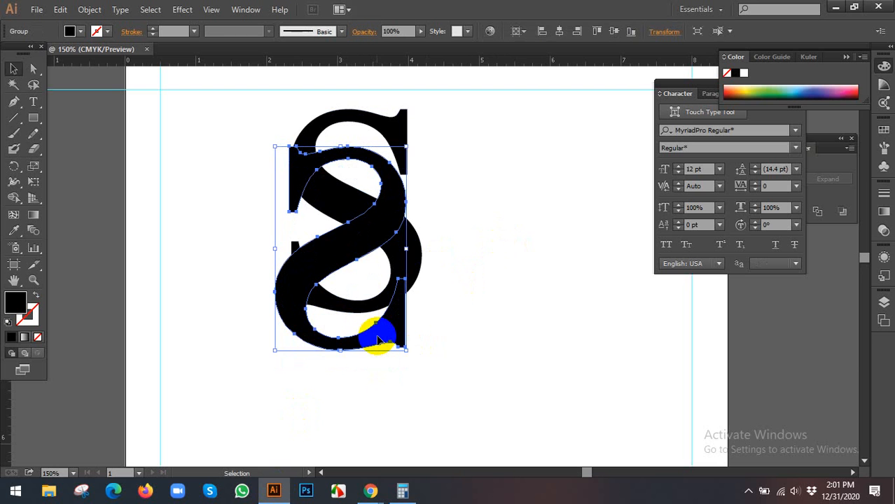
# Step: Delete both the mirrored S and the original outlined S from the page
pyautogui.press('Delete')
pyautogui.click(395, 252)
pyautogui.press('Delete')
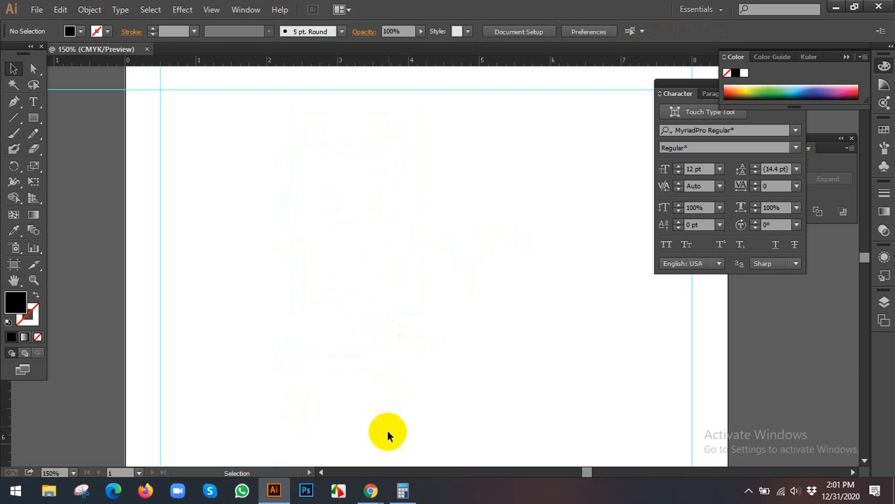
# Step: Switch to Chrome, search Google for "logo shutterstock" and open the Shutterstock site
pyautogui.click(363, 498)
pyautogui.click(310, 455)
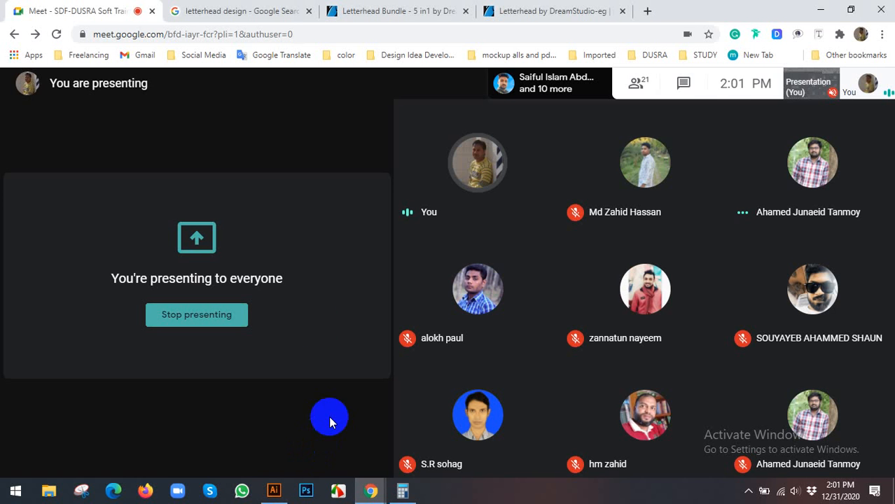
pyautogui.click(250, 9)
pyautogui.click(273, 33)
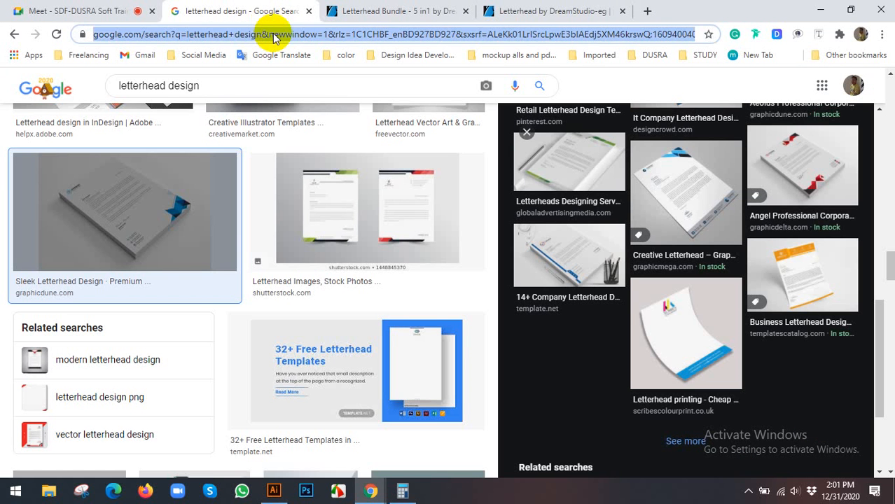
pyautogui.write('log')
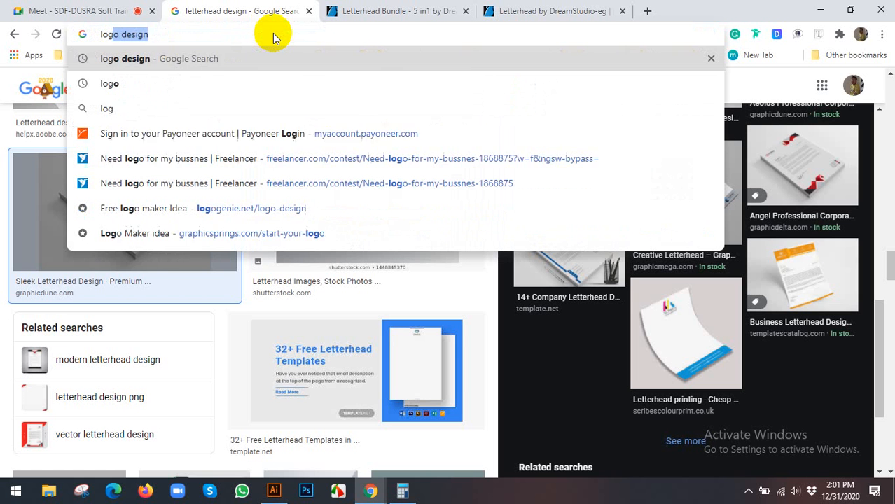
pyautogui.write('o shutt')
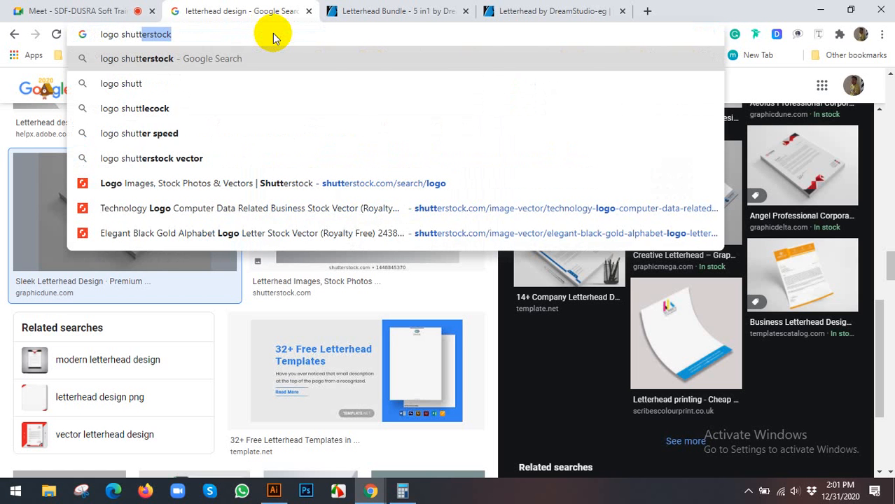
pyautogui.press('Return')
pyautogui.click(203, 205)
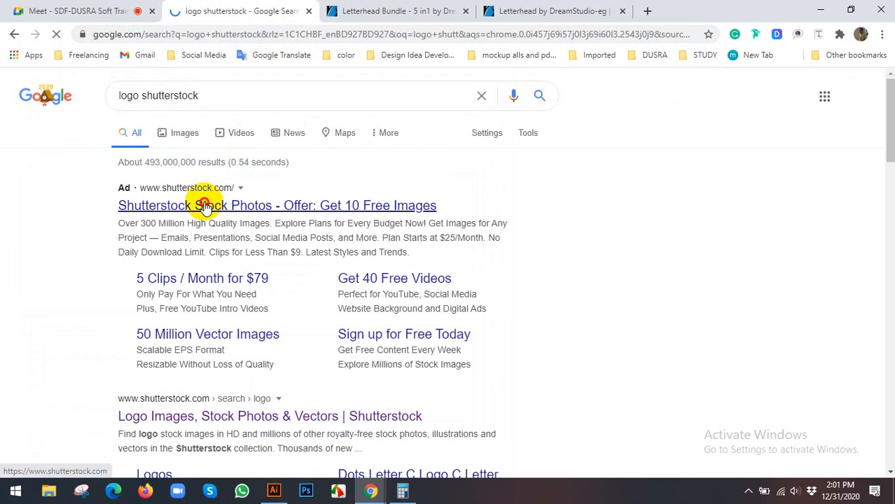
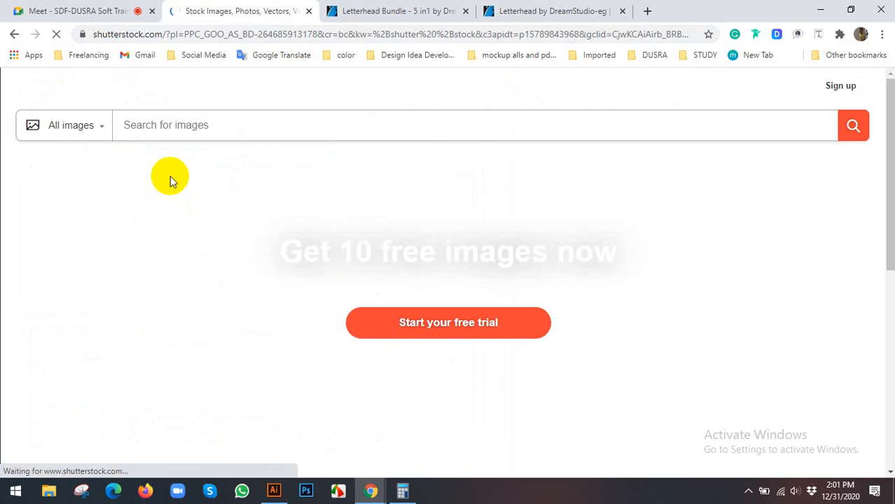
# Step: Search Shutterstock images for "logo"
pyautogui.scroll(-3, 170, 172)
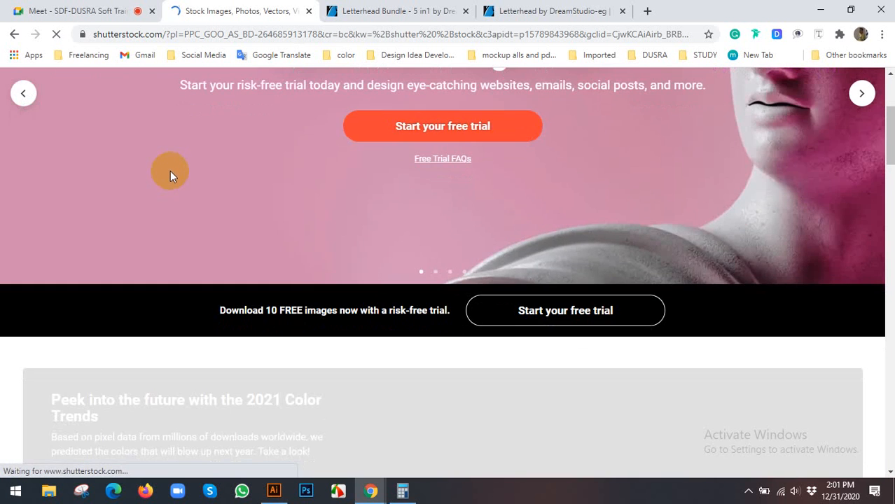
pyautogui.scroll(3, 190, 171)
pyautogui.click(302, 126)
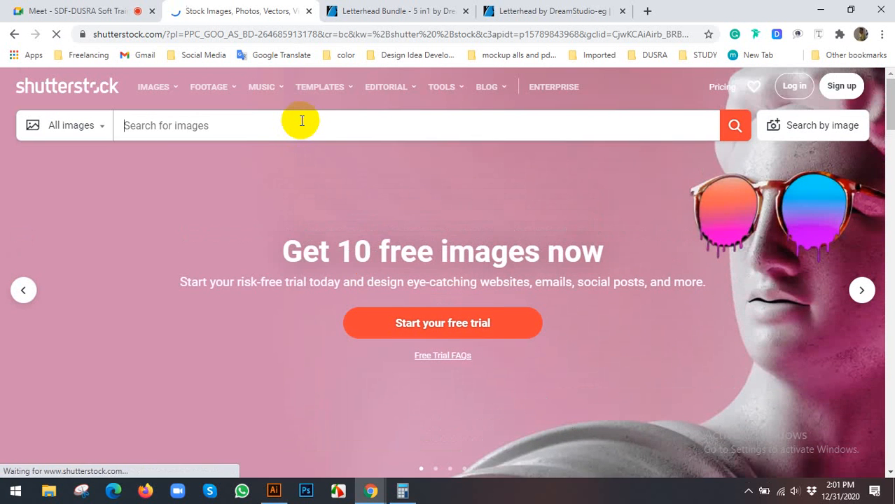
pyautogui.write('logo')
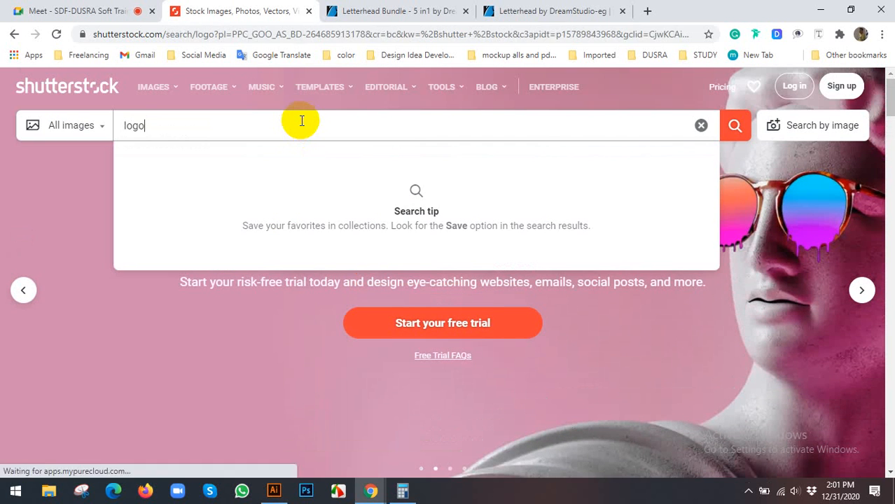
pyautogui.press('Return')
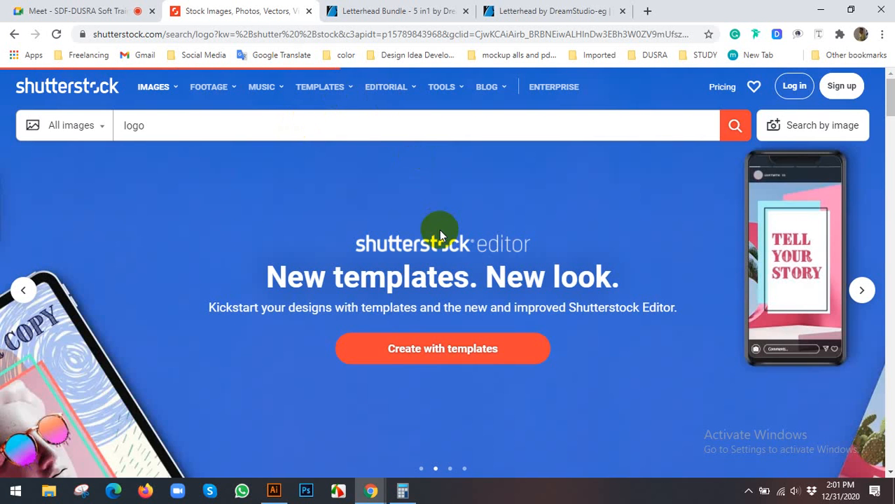
# Step: Browse the Shutterstock logo results and examine the lettermark and alphabet designs for a suitable reference
pyautogui.scroll(-2, 436, 236)
pyautogui.scroll(-4, 434, 241)
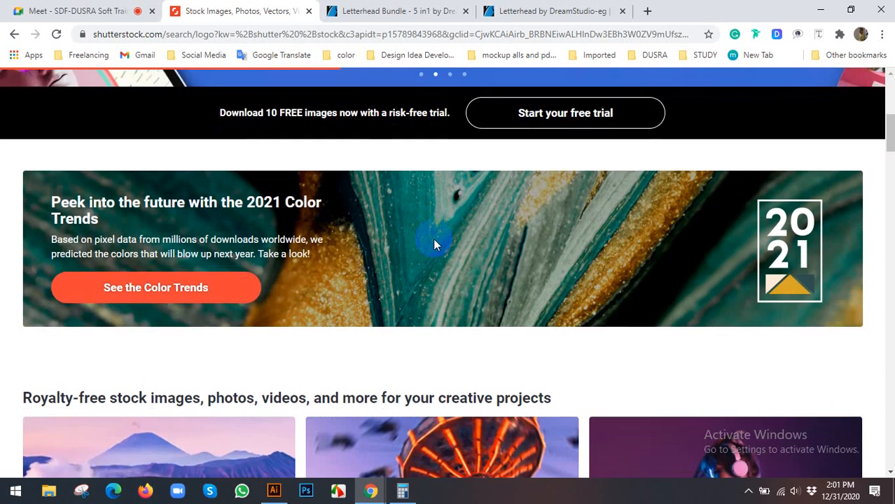
pyautogui.scroll(-2, 433, 242)
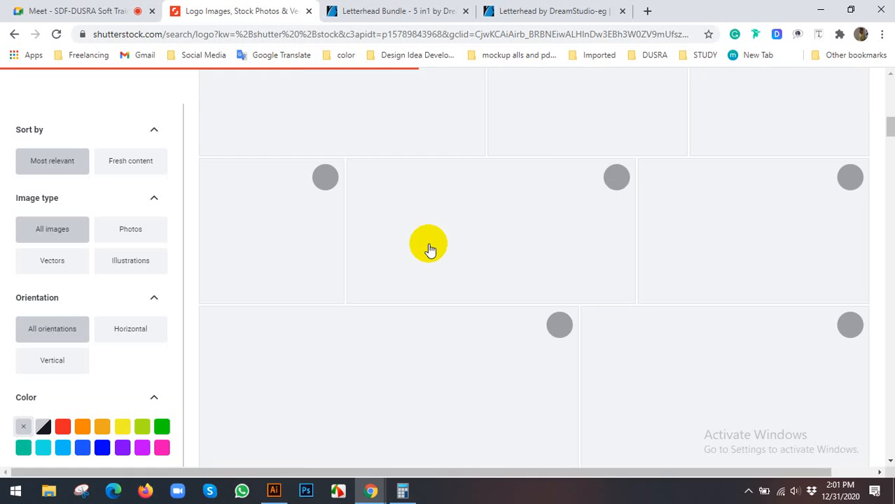
pyautogui.scroll(10, 363, 290)
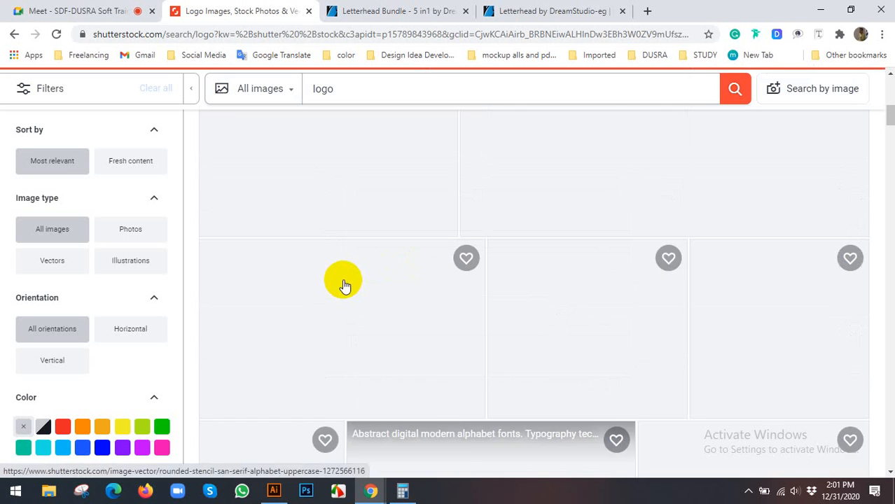
pyautogui.scroll(1, 343, 285)
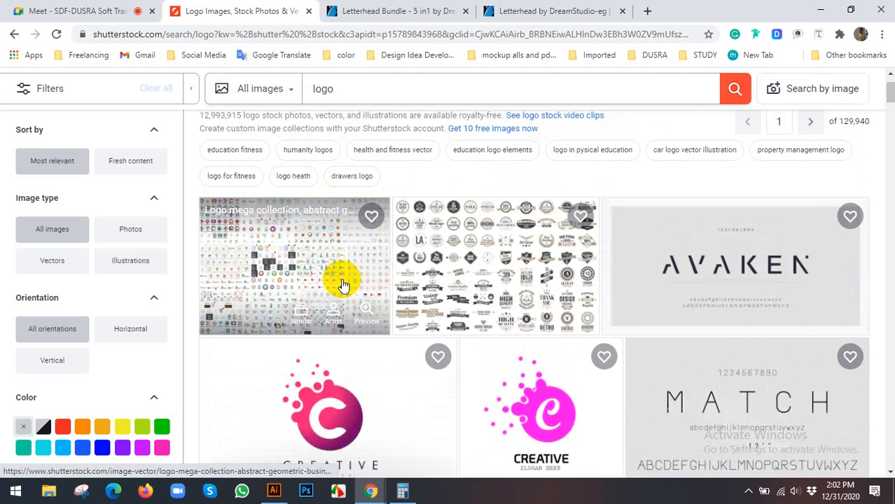
pyautogui.scroll(-3, 344, 286)
pyautogui.scroll(-7, 344, 286)
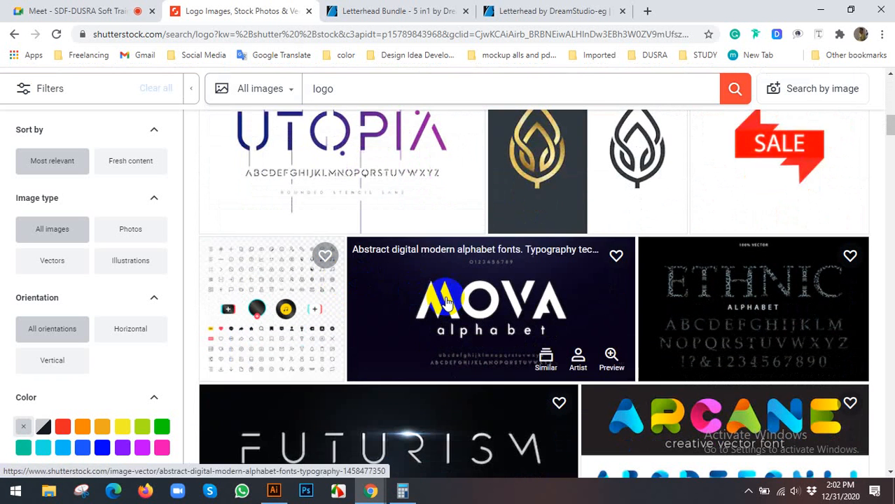
pyautogui.scroll(-1, 376, 293)
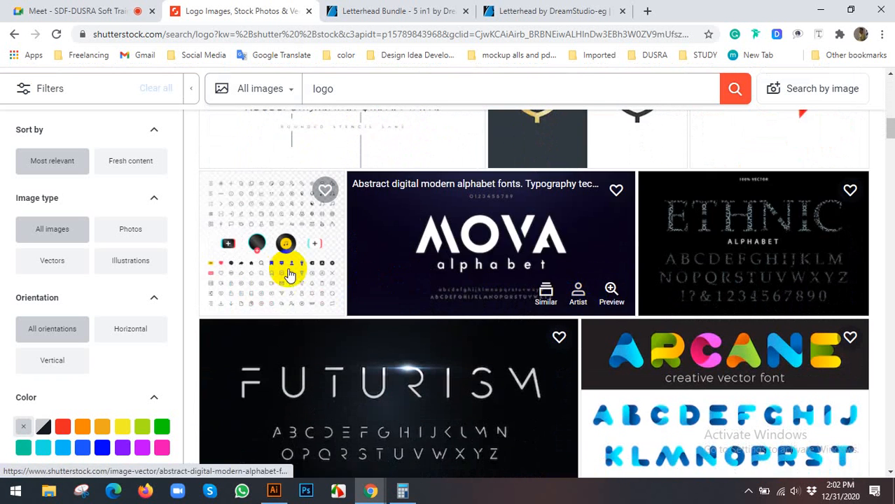
pyautogui.scroll(-1, 286, 269)
pyautogui.scroll(-1, 283, 273)
pyautogui.scroll(2, 294, 267)
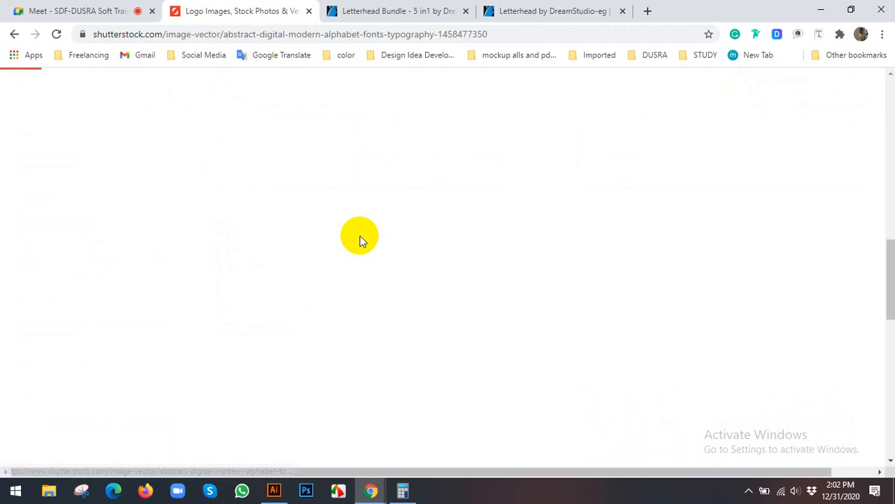
# Step: Open the large preview of the Mova alphabet image and copy the image
pyautogui.scroll(15, 356, 227)
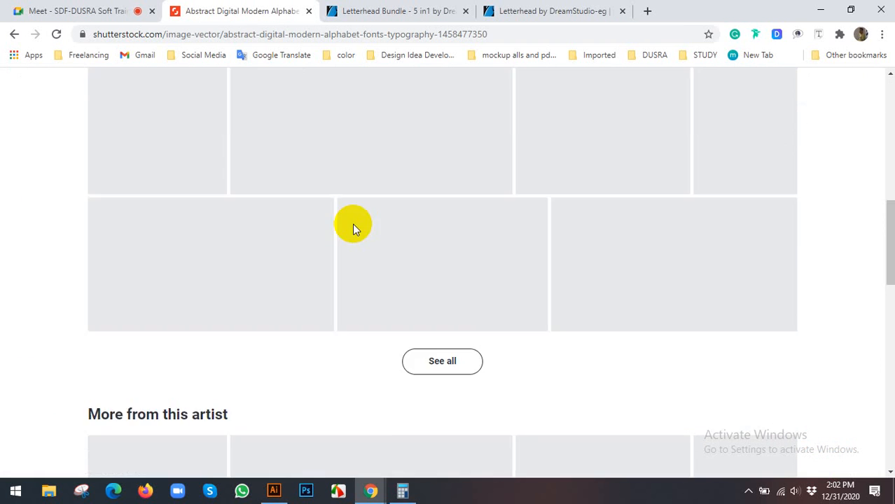
pyautogui.scroll(3, 352, 223)
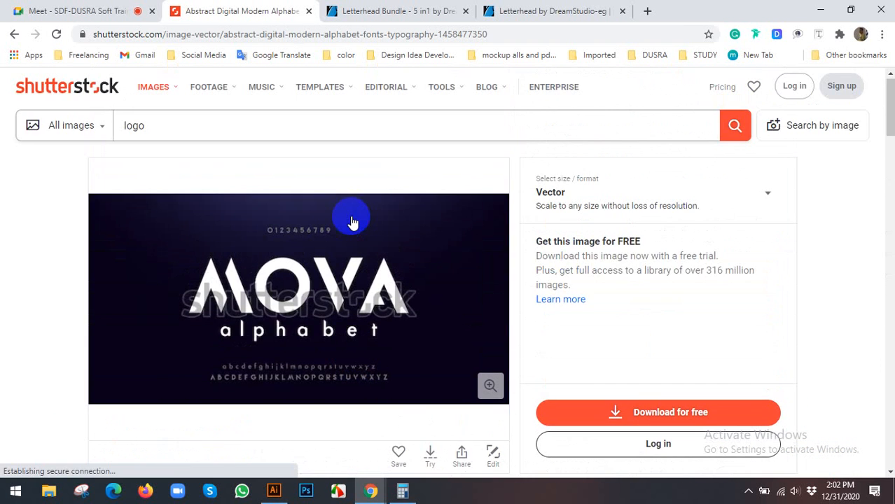
pyautogui.click(351, 220)
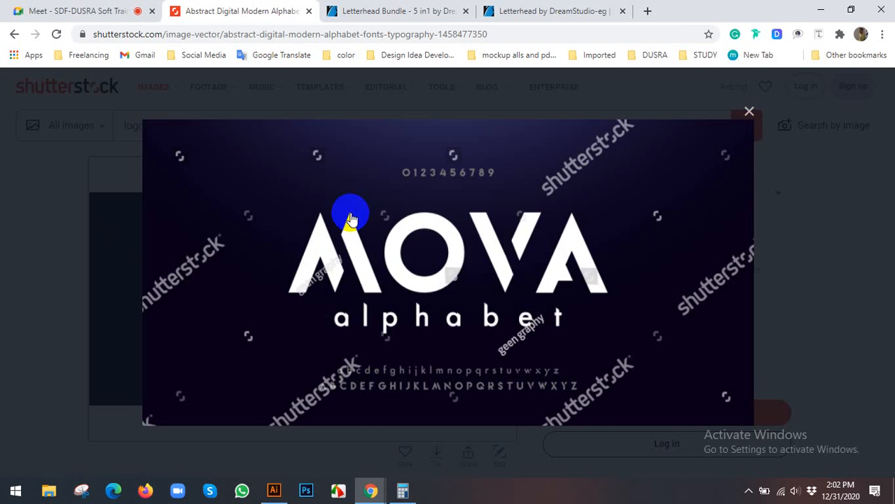
pyautogui.rightClick(426, 246)
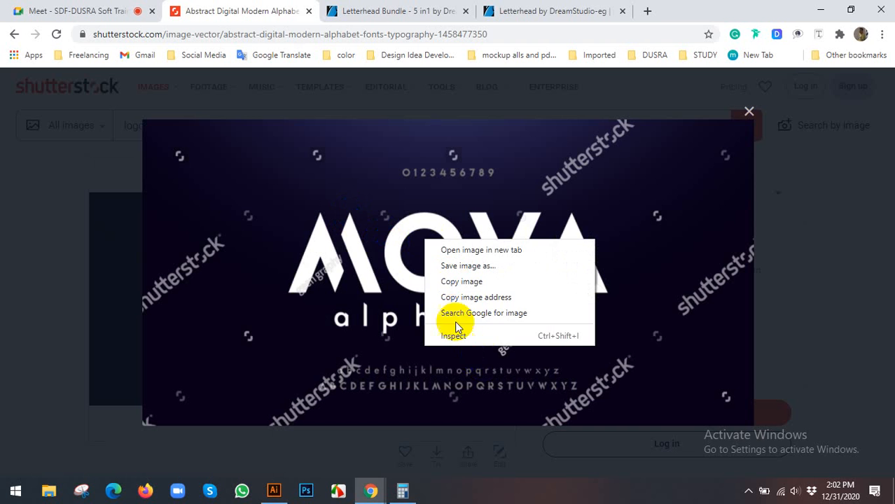
pyautogui.click(444, 282)
# Step: Switch to Illustrator, paste the copied Mova image, scale it down to about the artboard's width and place it above the artboard
pyautogui.click(282, 490)
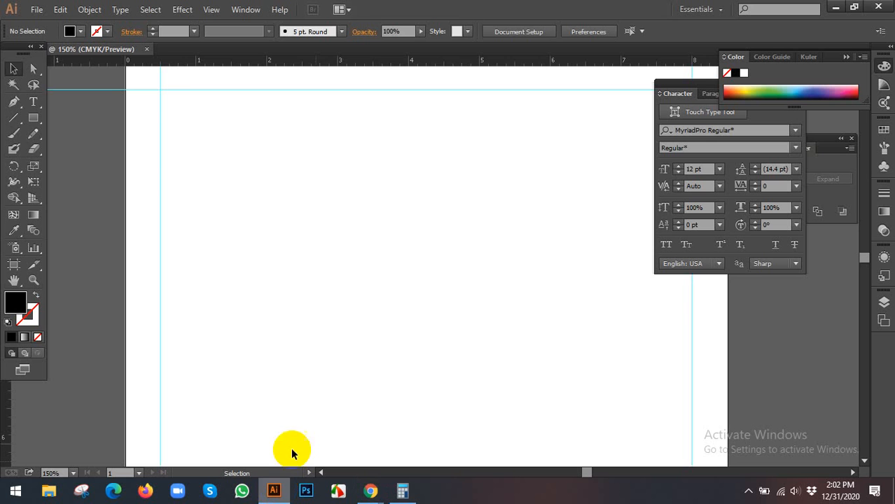
pyautogui.hotkey('ctrl', 'v')
pyautogui.scroll(-4, 360, 295)
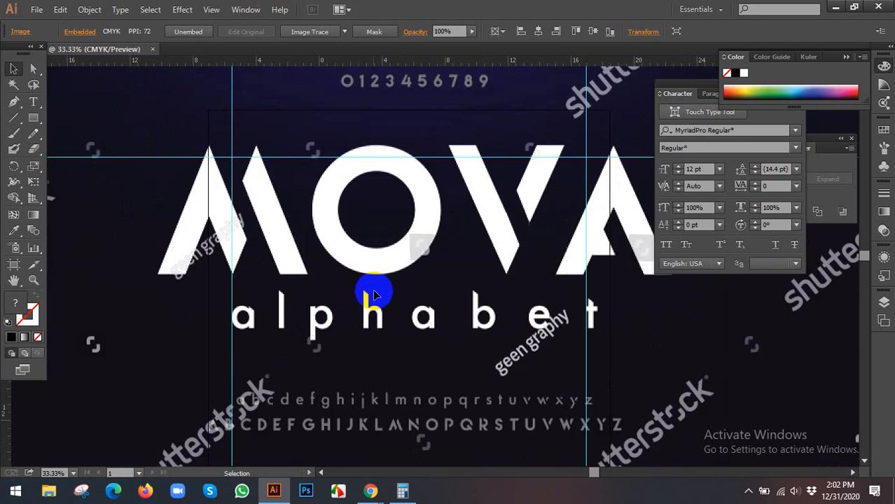
pyautogui.moveTo(552, 193); pyautogui.dragTo(454, 249)
pyautogui.moveTo(423, 295); pyautogui.dragTo(420, 176)
pyautogui.hotkey('ctrl', 'shift', 'a')
pyautogui.scroll(1, 389, 165)
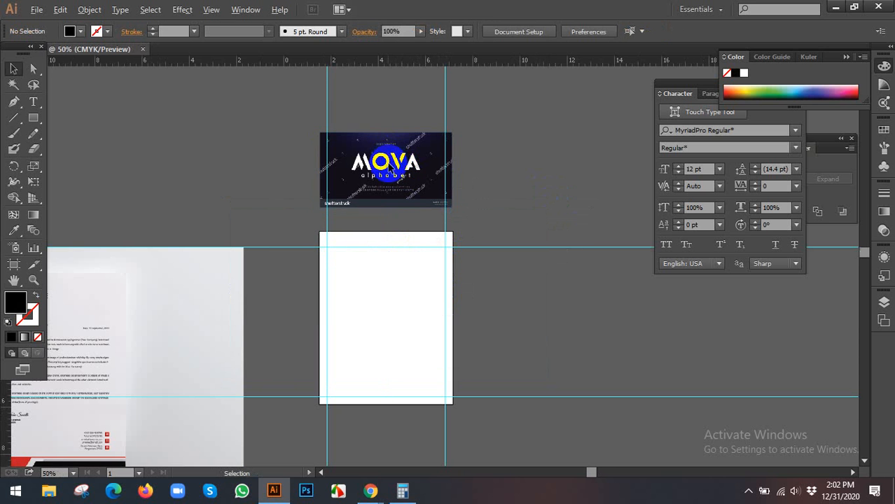
# Step: Add the point text "MOVA" in the gap between the reference image and the artboard
pyautogui.scroll(2, 390, 168)
pyautogui.click(34, 102)
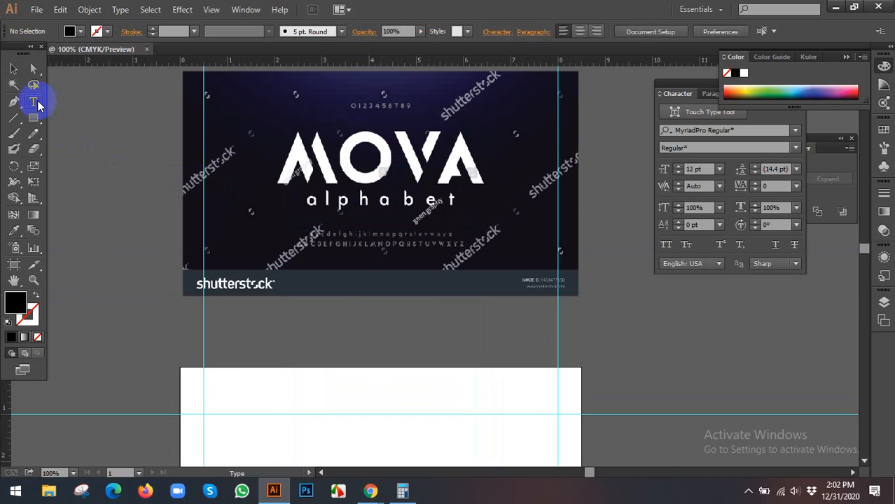
pyautogui.click(295, 334)
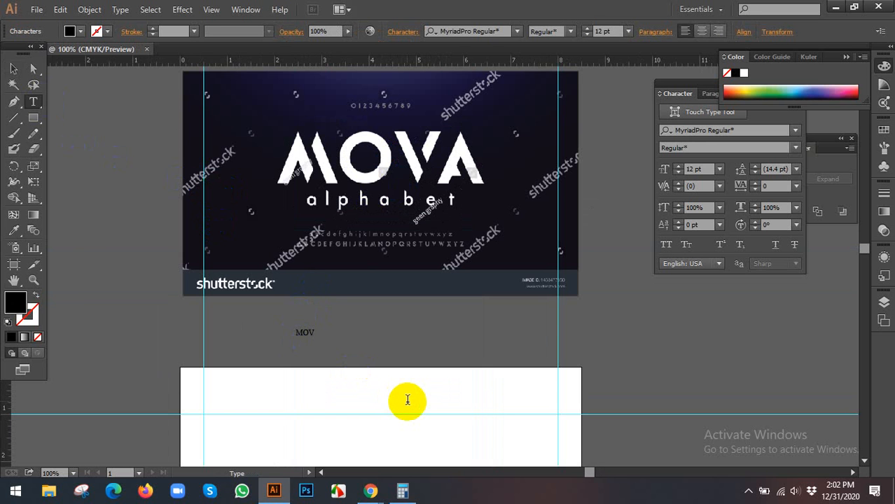
pyautogui.click(12, 68)
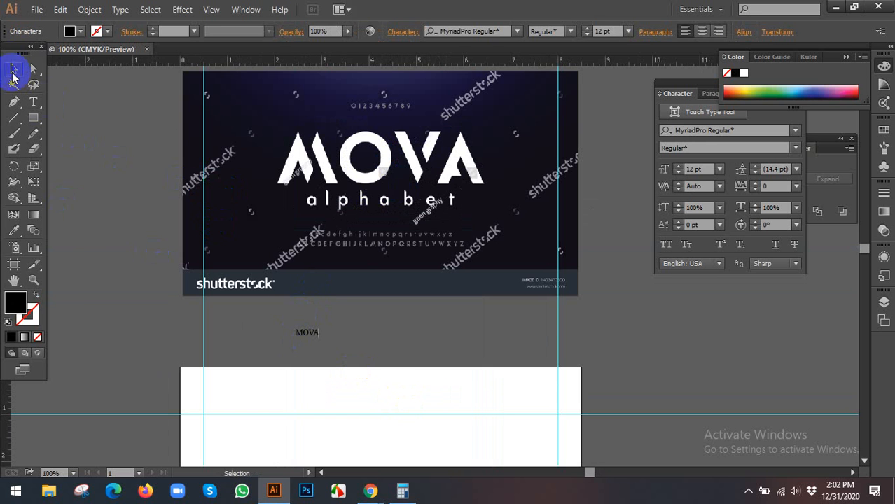
# Step: Enlarge the MOVA text to 120 pt and position it beneath the reference image
pyautogui.moveTo(320, 338); pyautogui.dragTo(422, 376)
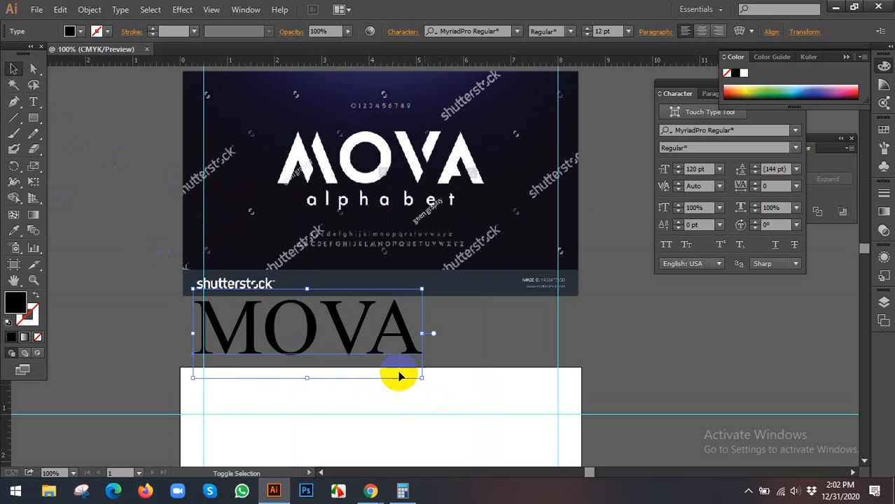
pyautogui.moveTo(353, 334); pyautogui.dragTo(421, 351)
pyautogui.moveTo(418, 351); pyautogui.dragTo(403, 333)
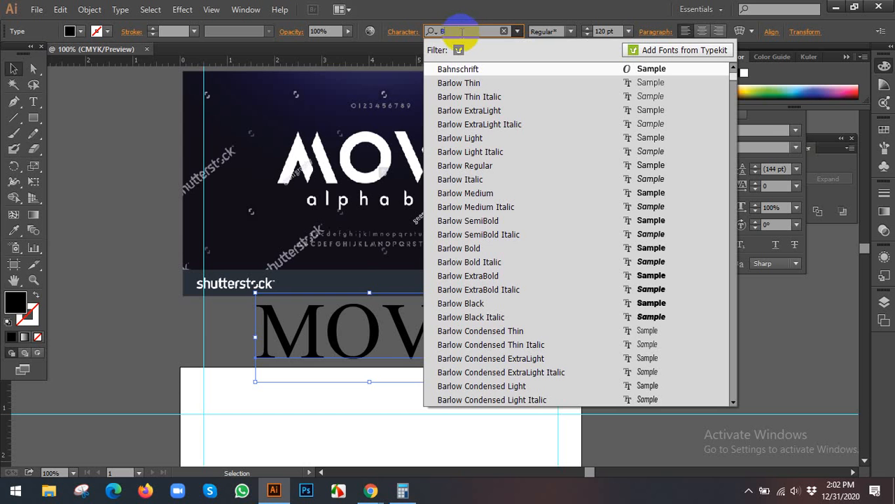
# Step: Try Barlow Bold and Montserrat Bold as the font of the MOVA text
pyautogui.click(503, 248)
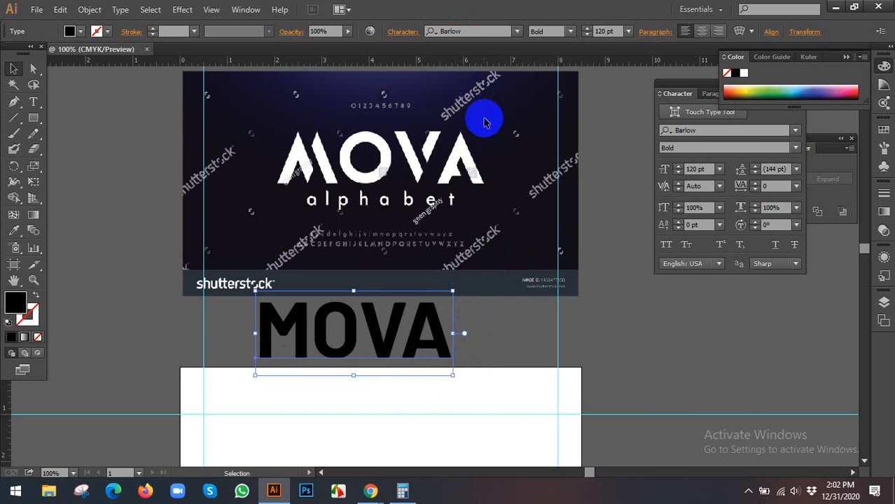
pyautogui.click(491, 35)
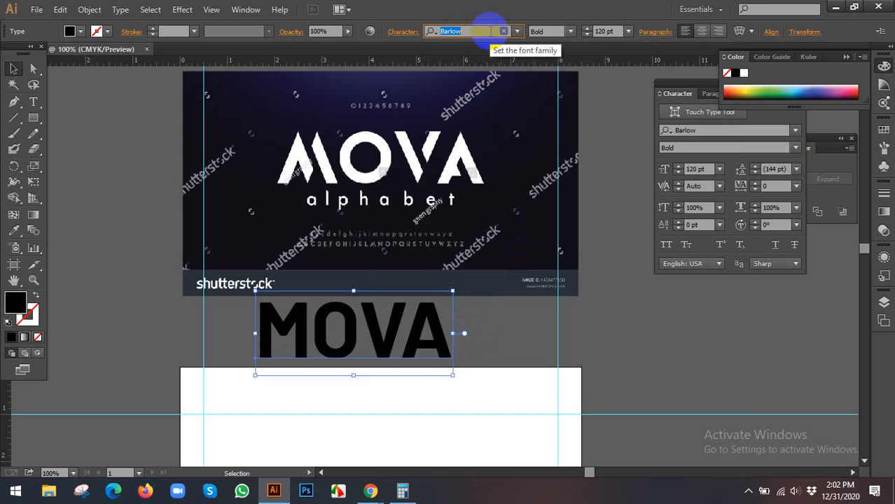
pyautogui.write('MON')
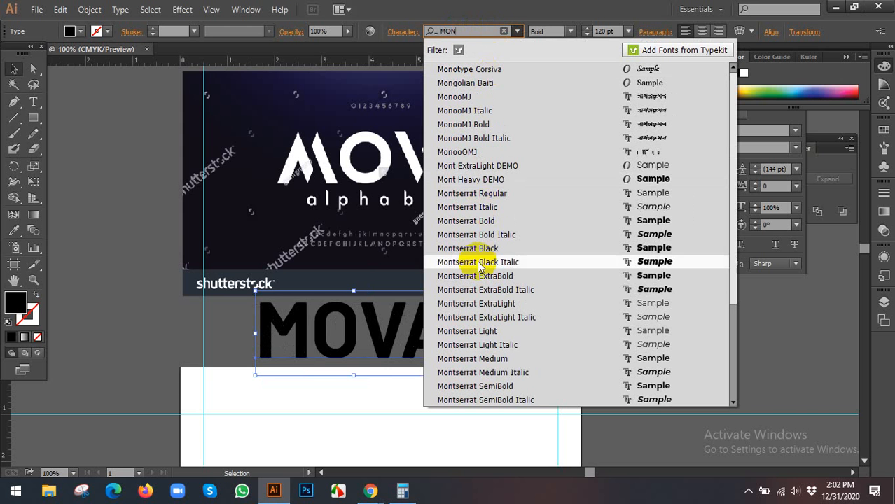
pyautogui.click(488, 222)
pyautogui.click(457, 321)
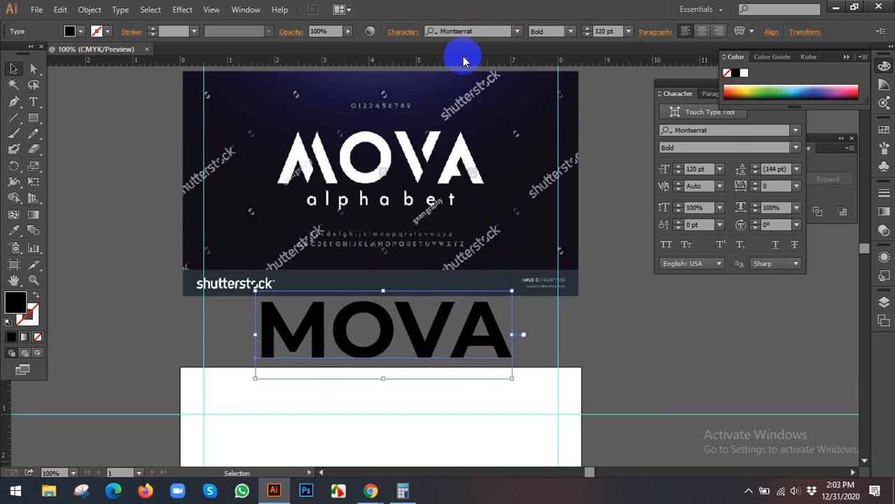
# Step: Browse the installed fonts and try Morn UltraBold on the MOVA text
pyautogui.click(518, 32)
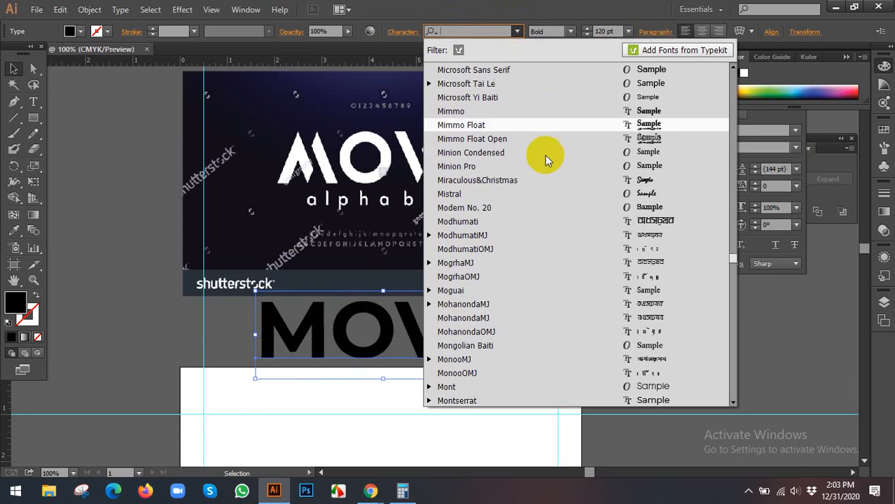
pyautogui.scroll(-2, 542, 257)
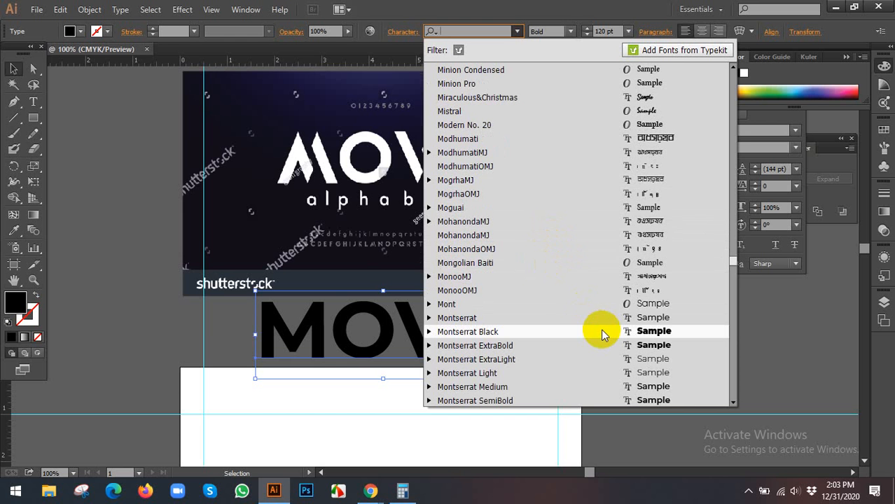
pyautogui.scroll(-9, 602, 330)
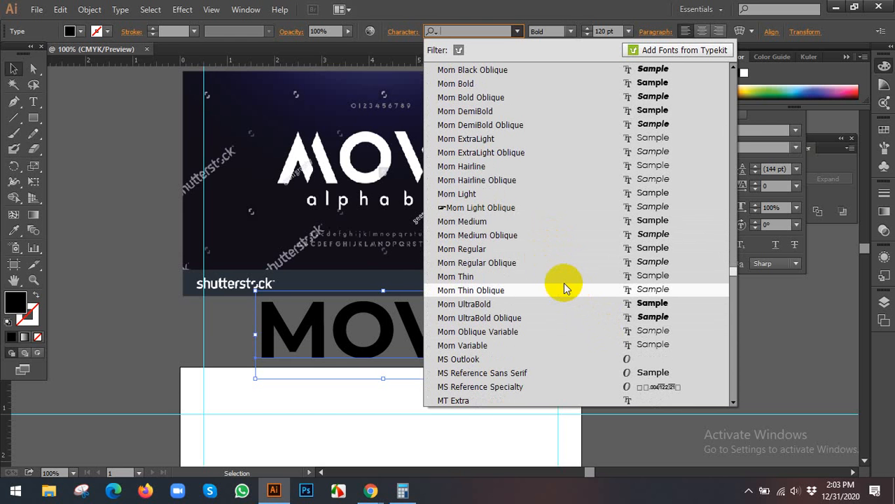
pyautogui.click(543, 303)
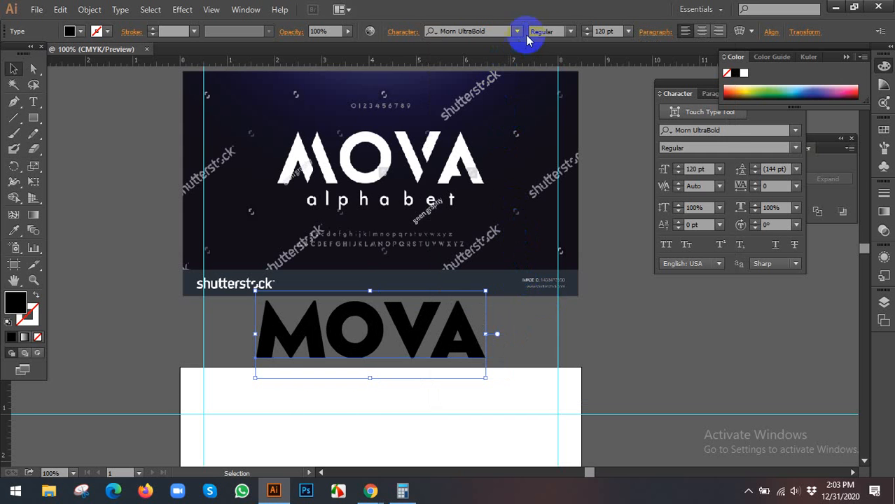
# Step: Set the font of the MOVA text to Morn Bold and deselect it
pyautogui.click(482, 31)
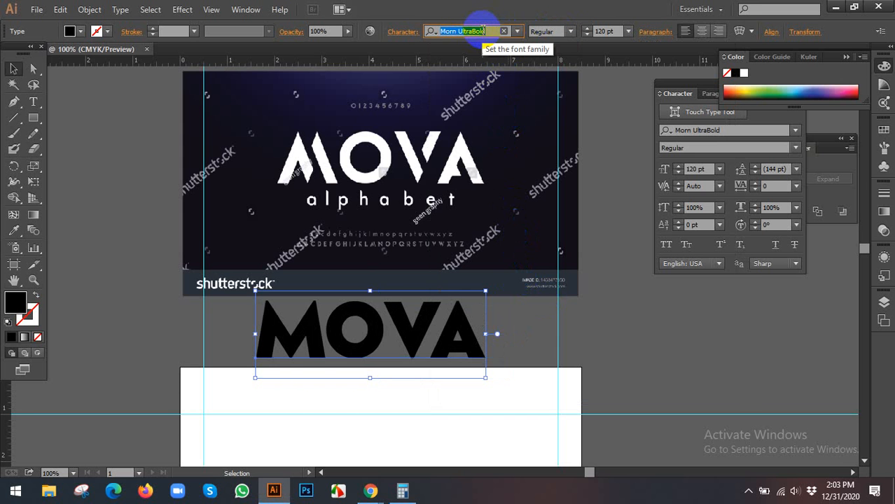
pyautogui.write('MOM')
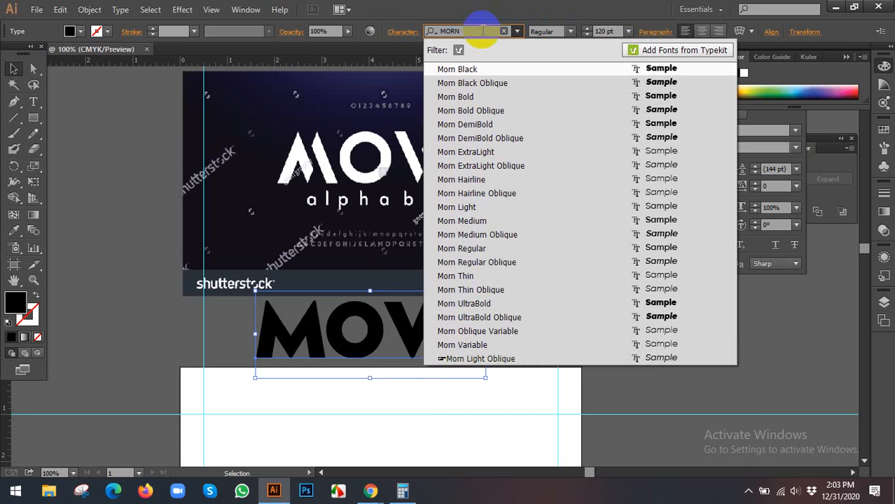
pyautogui.click(480, 99)
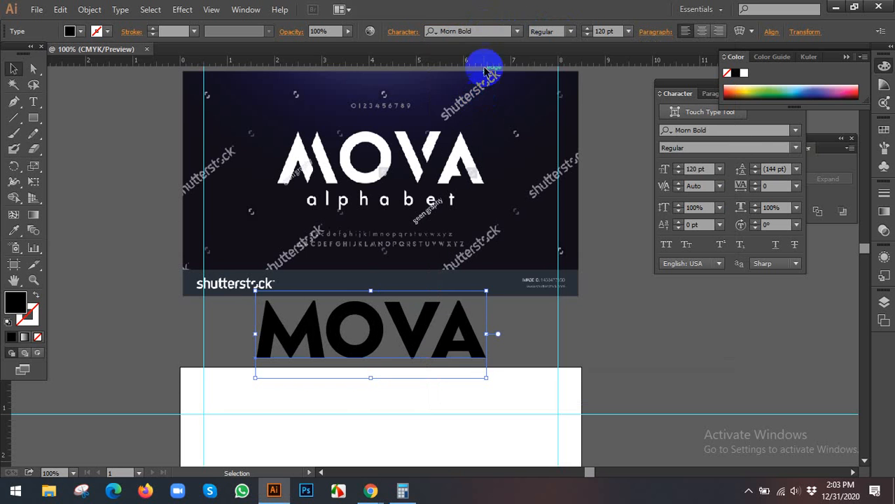
pyautogui.scroll(-3, 443, 266)
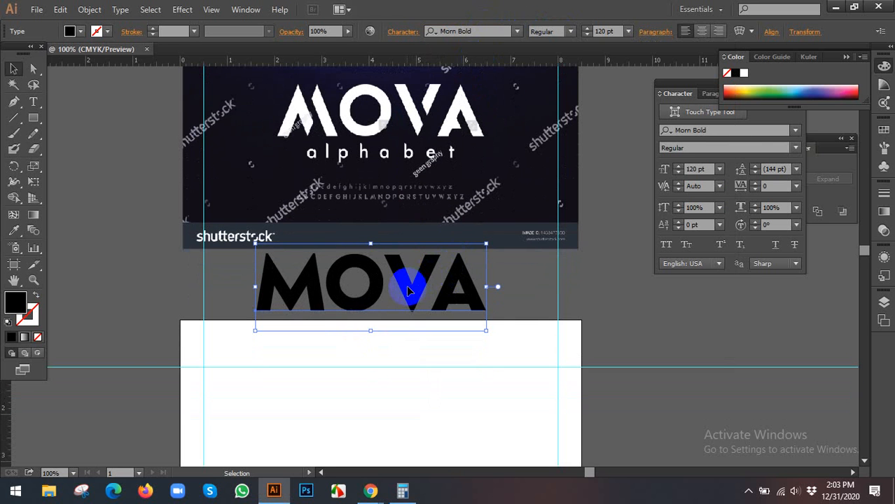
pyautogui.click(428, 223)
# Step: Convert the MOVA text to outlines and ungroup it into separate letter shapes
pyautogui.scroll(4, 431, 222)
pyautogui.scroll(-3, 407, 291)
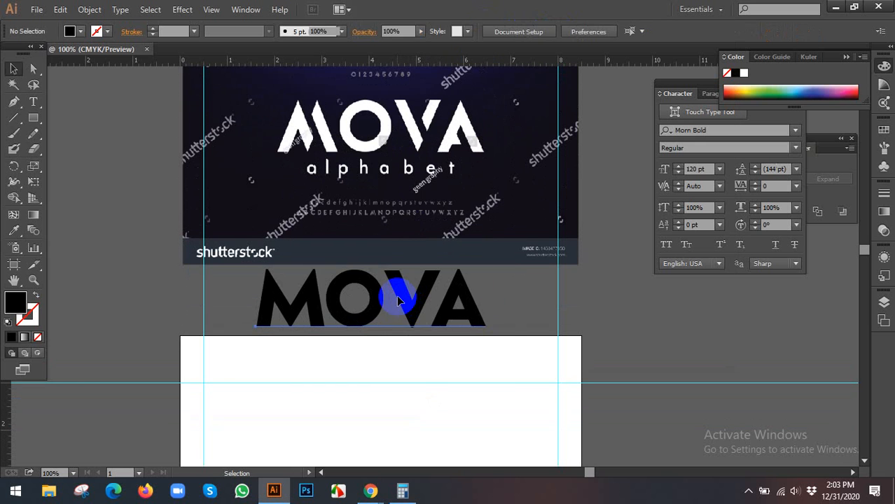
pyautogui.rightClick(397, 300)
pyautogui.click(443, 385)
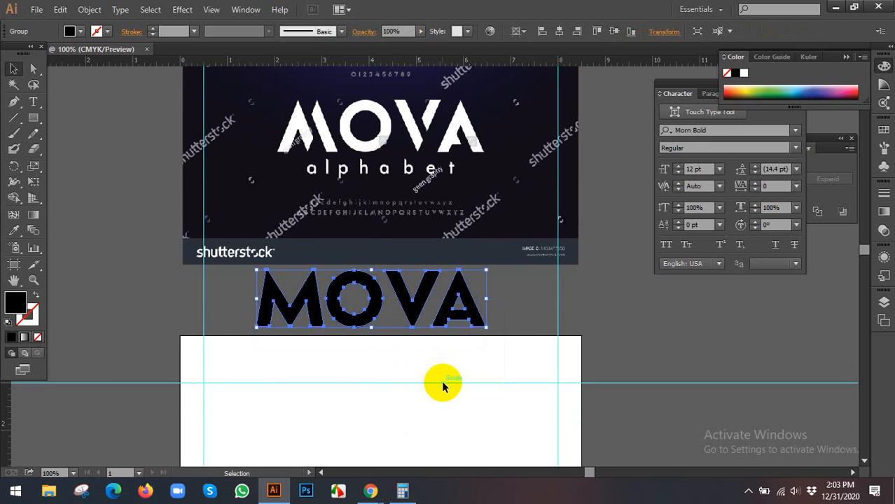
pyautogui.click(363, 369)
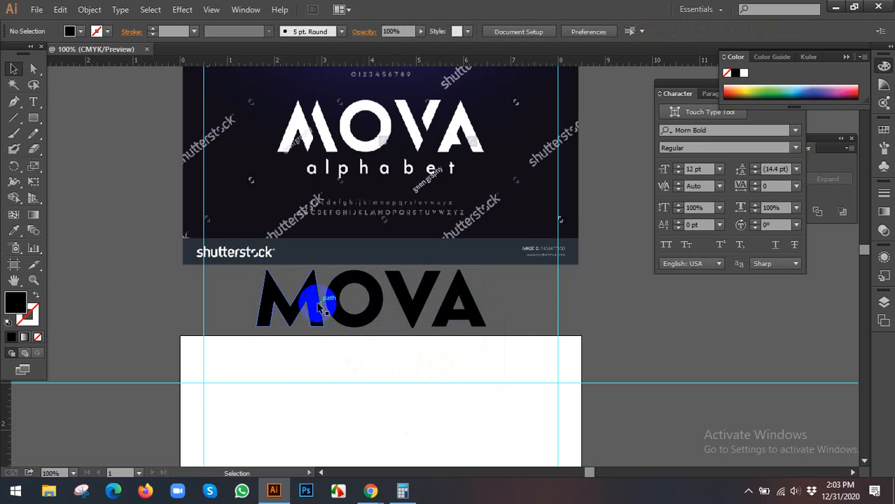
pyautogui.click(316, 305)
pyautogui.rightClick(319, 308)
pyautogui.click(363, 374)
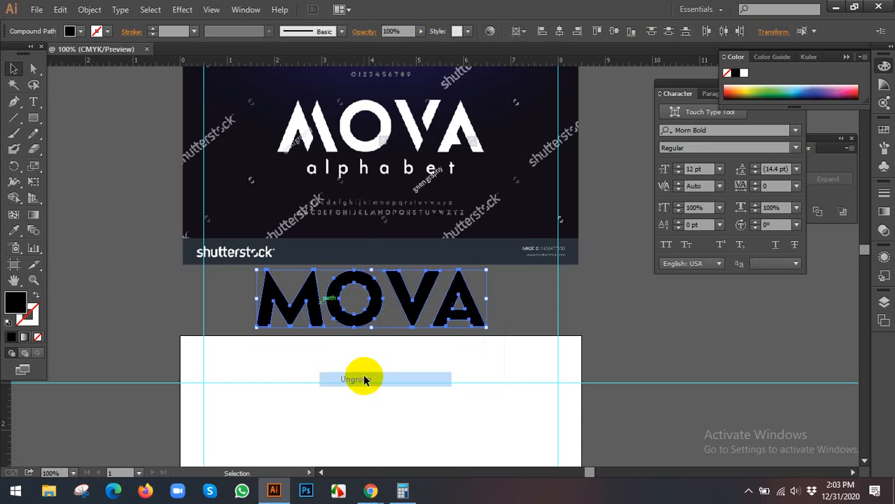
pyautogui.click(330, 314)
# Step: Compare the black MOVA letter outlines with the cut letter shapes in the reference image
pyautogui.scroll(1, 330, 314)
pyautogui.moveTo(369, 272); pyautogui.dragTo(349, 313)
pyautogui.scroll(-1, 337, 276)
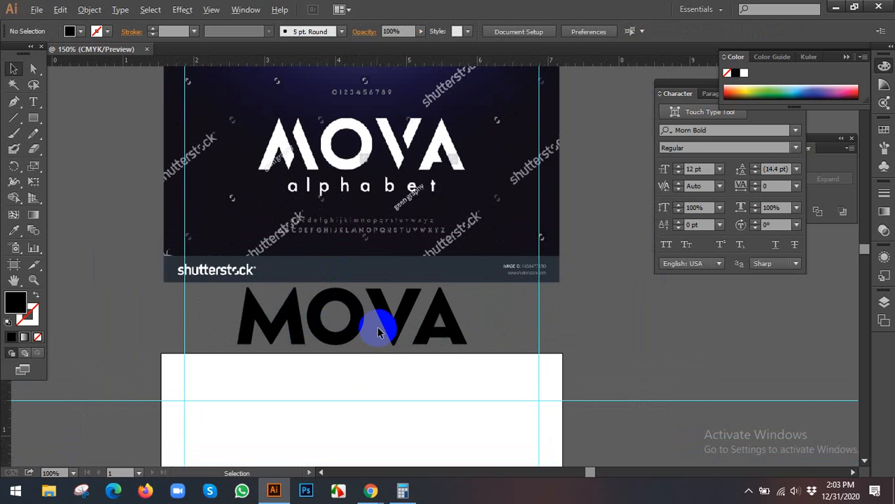
pyautogui.scroll(1, 378, 332)
pyautogui.scroll(1, 394, 316)
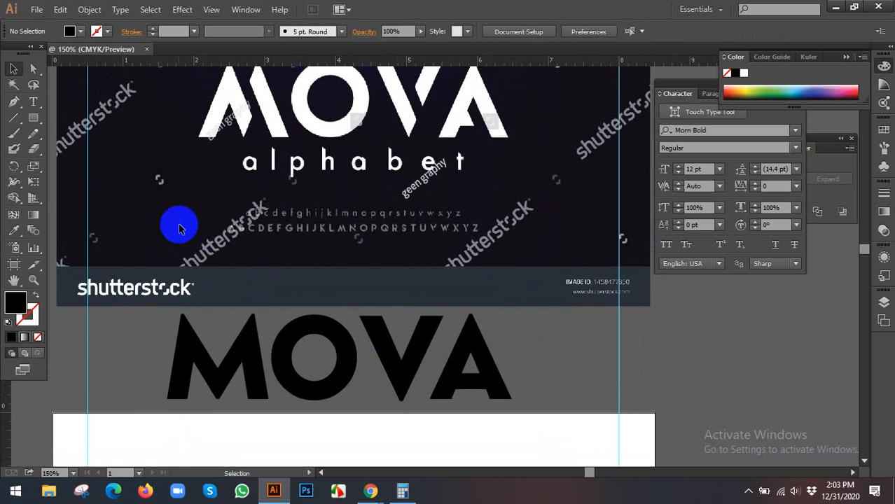
pyautogui.moveTo(365, 268); pyautogui.dragTo(377, 312)
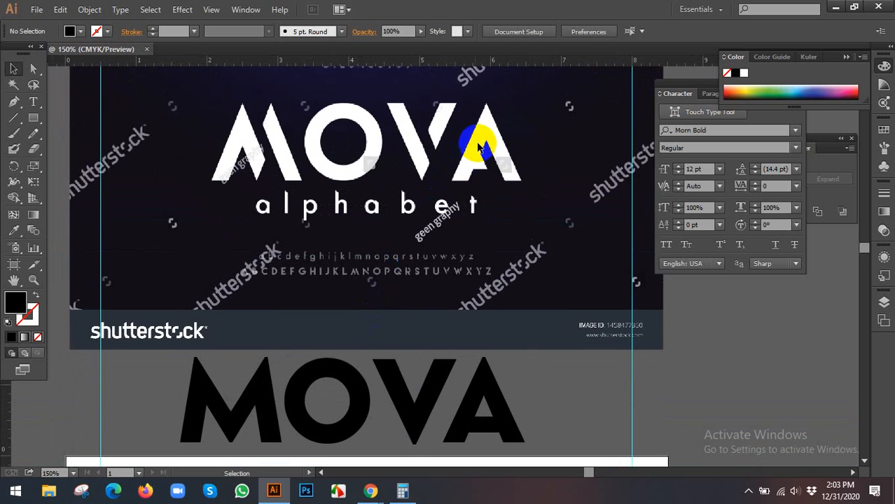
pyautogui.moveTo(483, 235); pyautogui.dragTo(447, 154)
pyautogui.moveTo(339, 232); pyautogui.dragTo(366, 210)
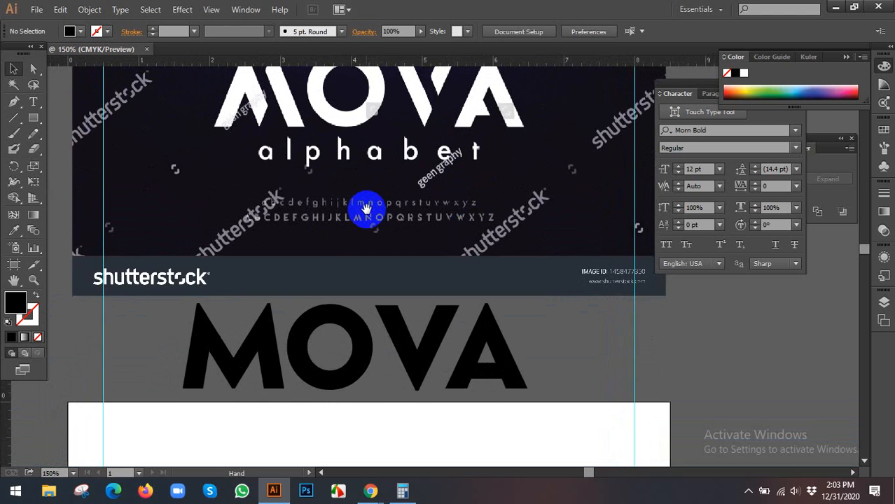
pyautogui.moveTo(241, 316); pyautogui.dragTo(279, 326)
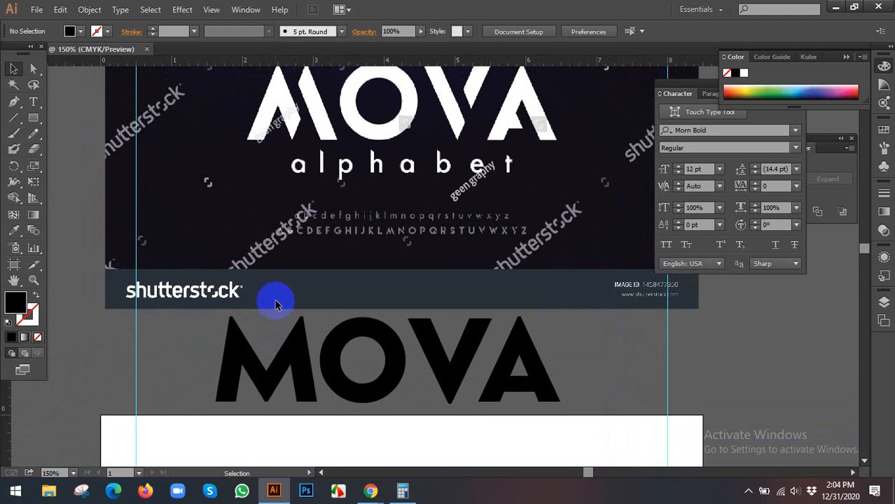
# Step: Examine the M and O outlines of the black MOVA lettering against the reference image
pyautogui.scroll(1, 275, 303)
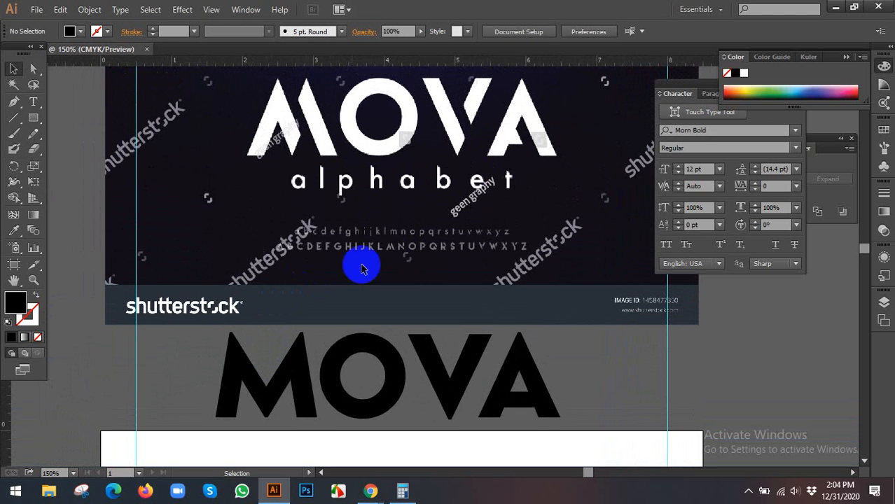
pyautogui.scroll(-2, 354, 254)
pyautogui.click(370, 318)
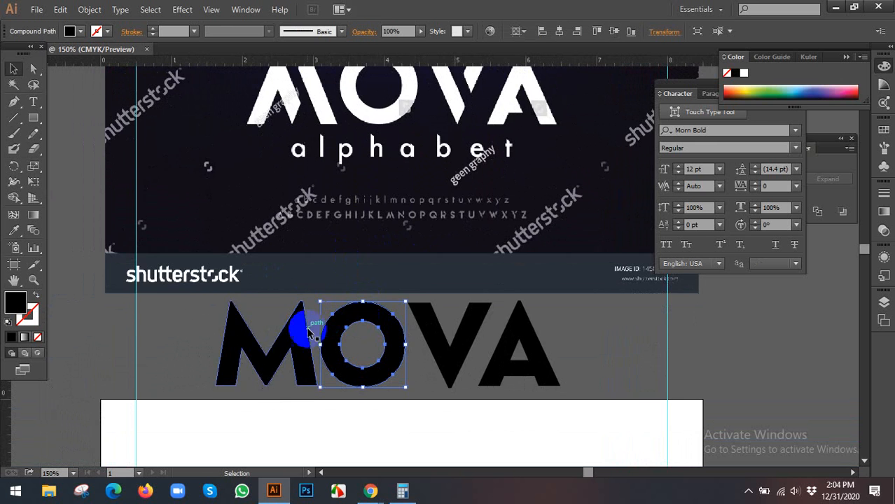
pyautogui.scroll(-1, 287, 320)
pyautogui.scroll(3, 215, 320)
pyautogui.click(179, 323)
pyautogui.scroll(-3, 179, 323)
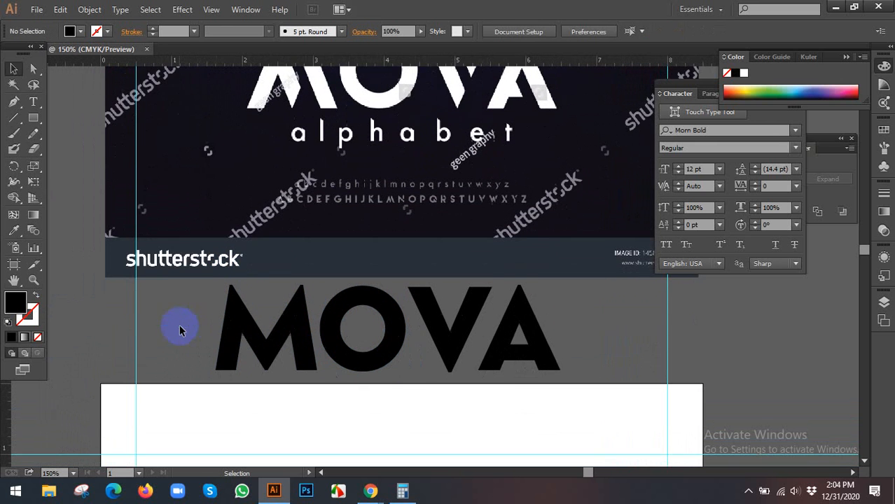
pyautogui.scroll(2, 276, 363)
pyautogui.scroll(-2, 276, 364)
pyautogui.hscroll(2, 273, 330)
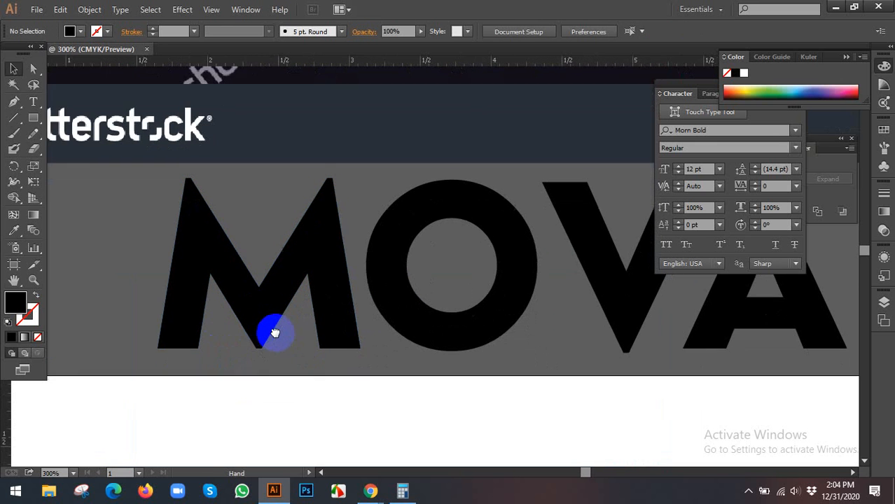
pyautogui.click(234, 272)
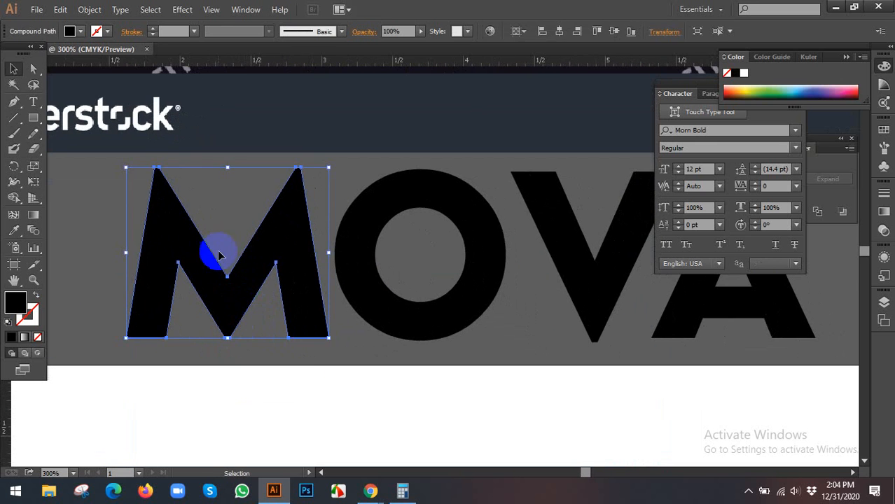
pyautogui.click(114, 213)
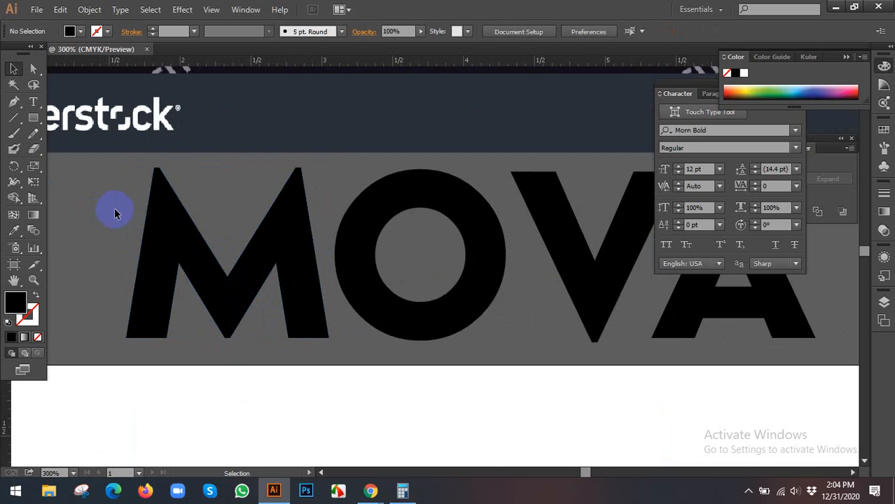
# Step: Draw a closed four-point Pen shape across the middle junction and right diagonal of the black M
pyautogui.click(14, 105)
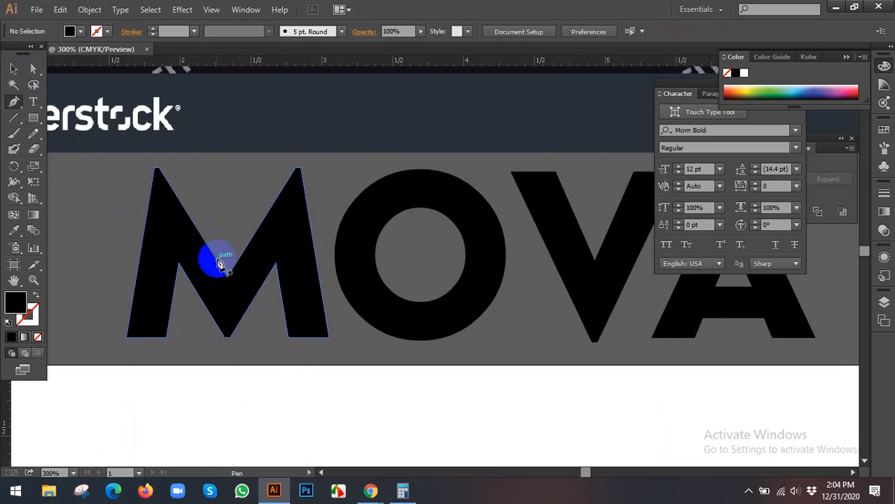
pyautogui.click(217, 261)
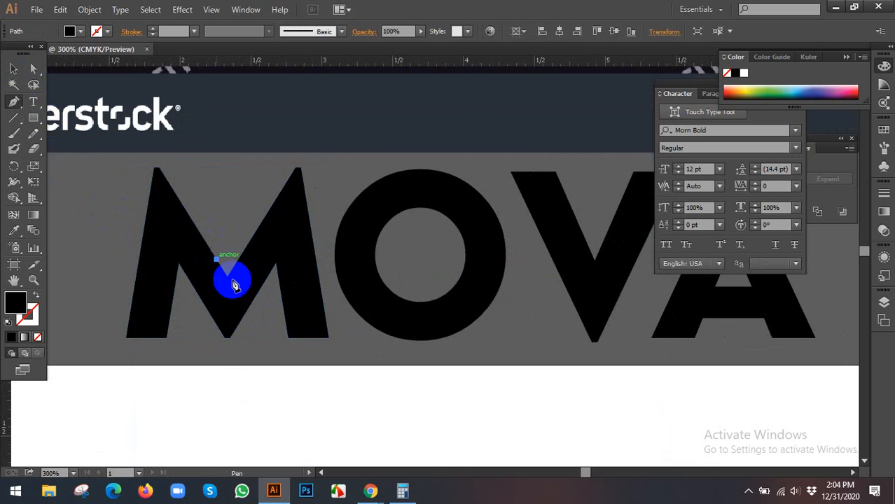
pyautogui.click(267, 342)
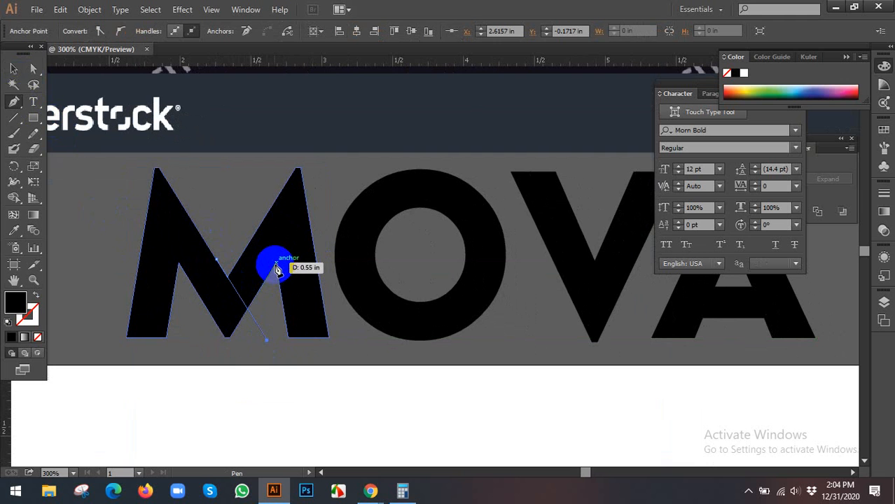
pyautogui.click(276, 266)
pyautogui.click(237, 212)
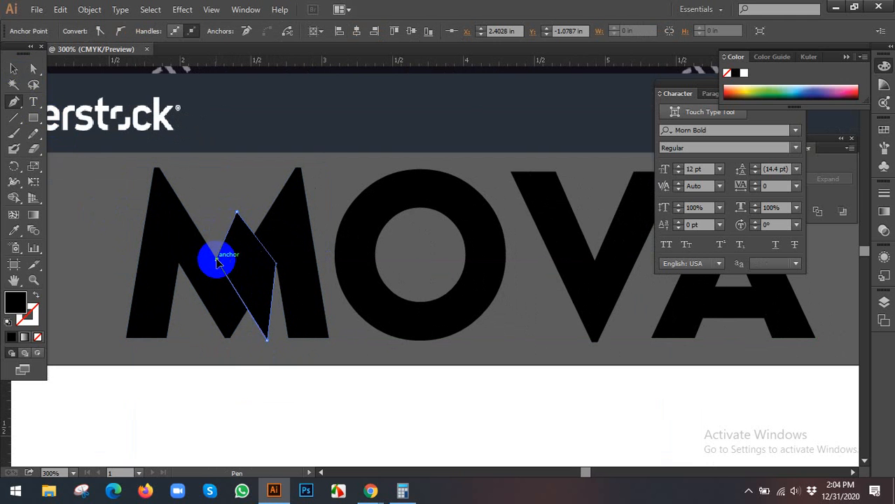
pyautogui.click(217, 261)
# Step: Fill the four-point shape with the grey sampled from the canvas and compare the cut M with the reference lettering
pyautogui.click(13, 231)
pyautogui.click(199, 184)
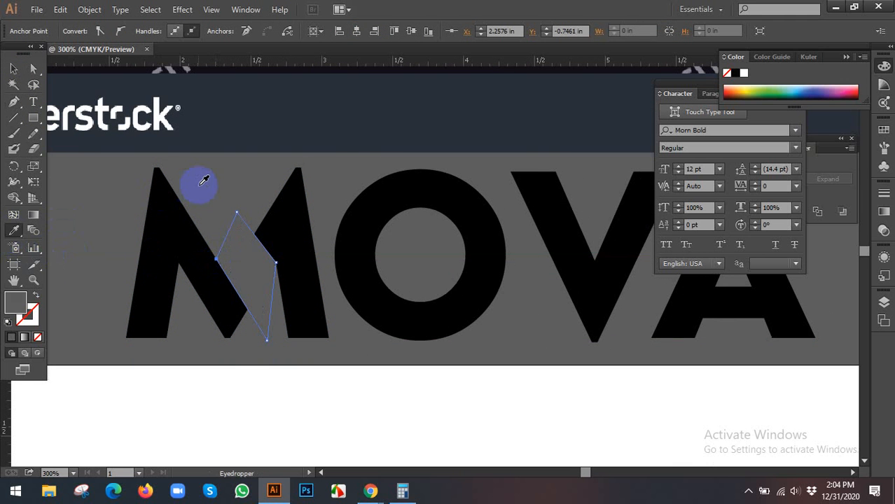
pyautogui.press('v')
pyautogui.click(357, 160)
pyautogui.scroll(-2, 350, 166)
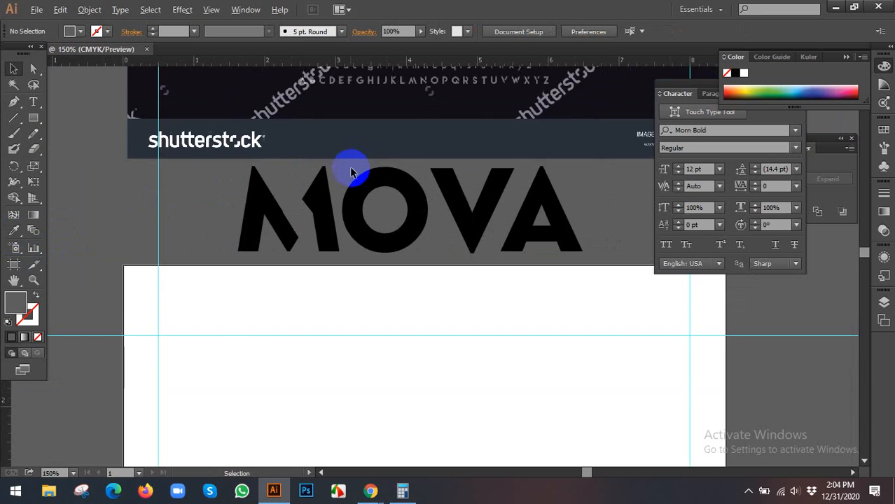
pyautogui.press('space')
pyautogui.moveTo(356, 181); pyautogui.dragTo(304, 312)
pyautogui.scroll(-1, 266, 304)
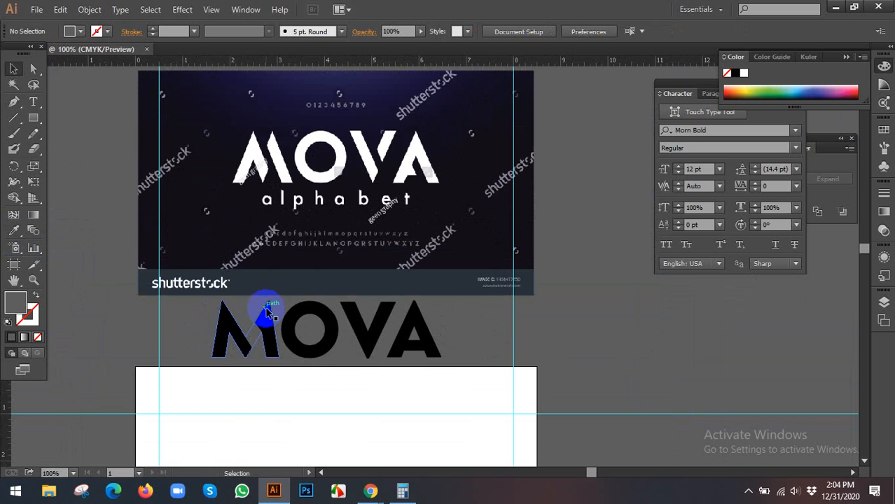
pyautogui.scroll(1, 256, 337)
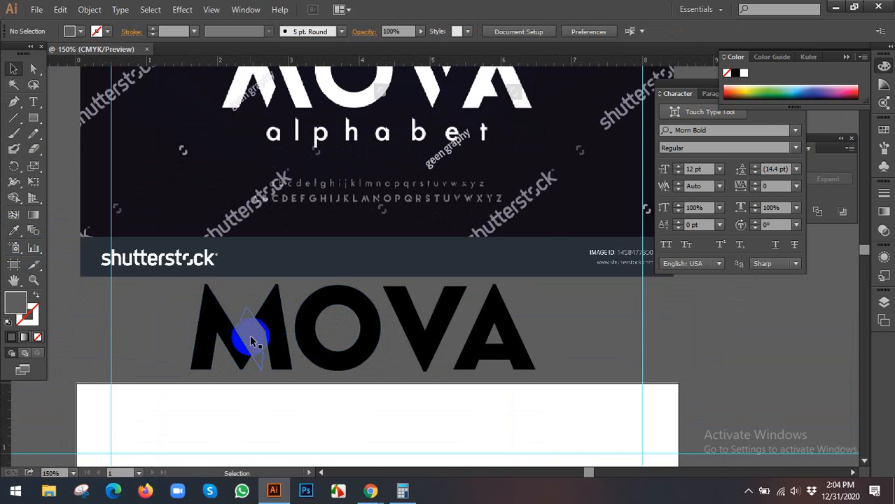
pyautogui.click(253, 342)
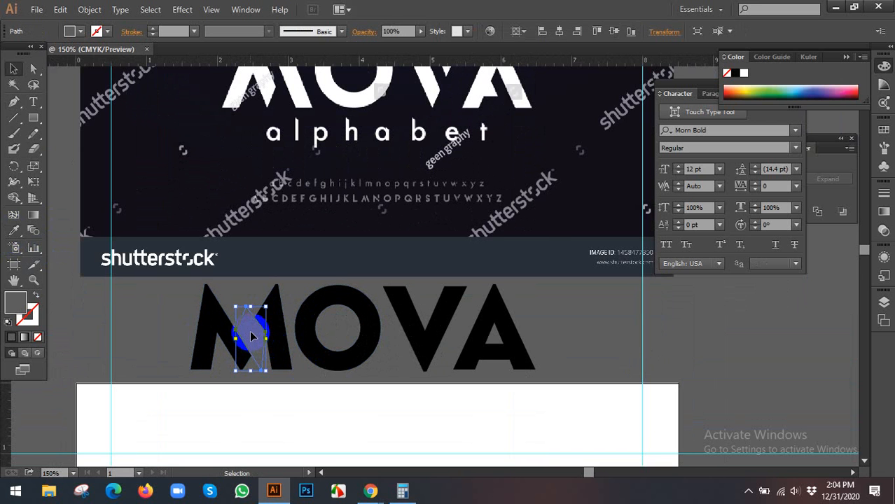
# Step: Switch to Chrome and return from the MOVA image preview to the Shutterstock logo search results
pyautogui.moveTo(364, 487)
pyautogui.click(335, 430)
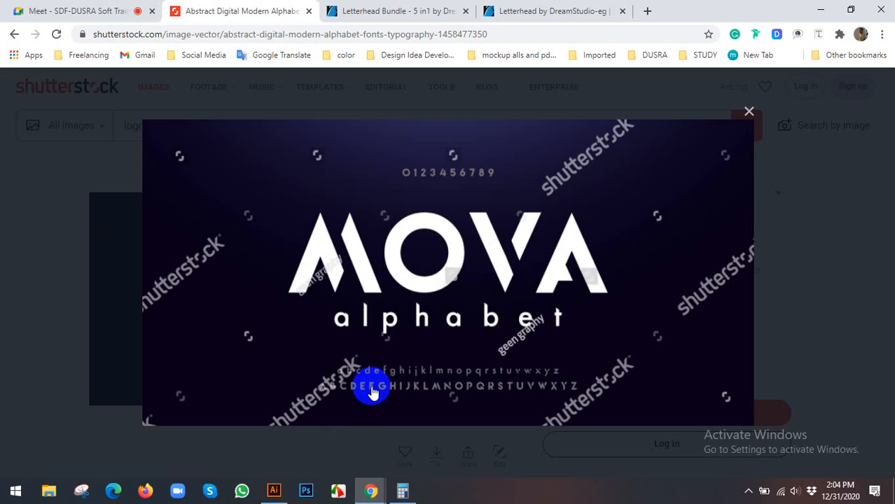
pyautogui.click(14, 34)
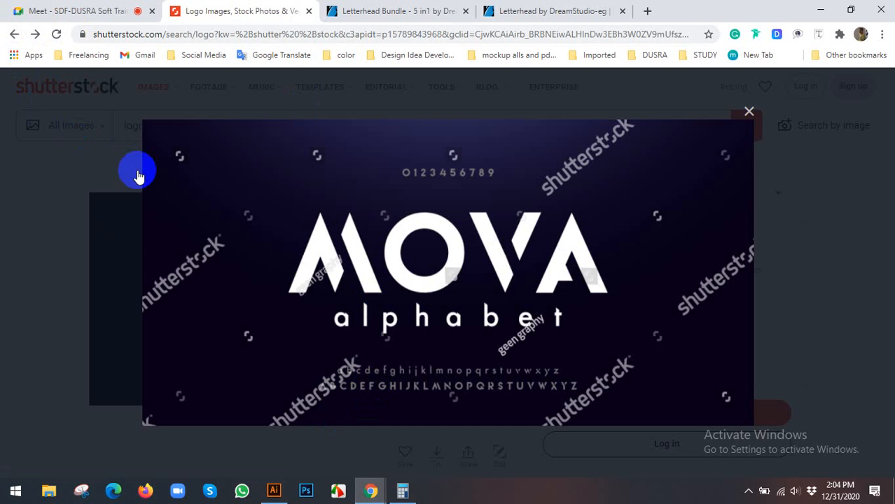
pyautogui.click(14, 34)
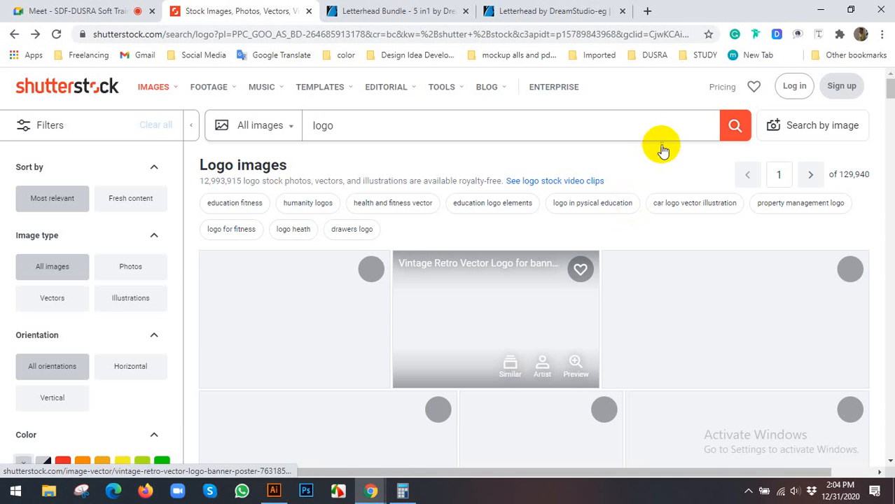
# Step: Browse the Shutterstock logo results and open the AQUME modern alphabet image
pyautogui.scroll(-2, 403, 238)
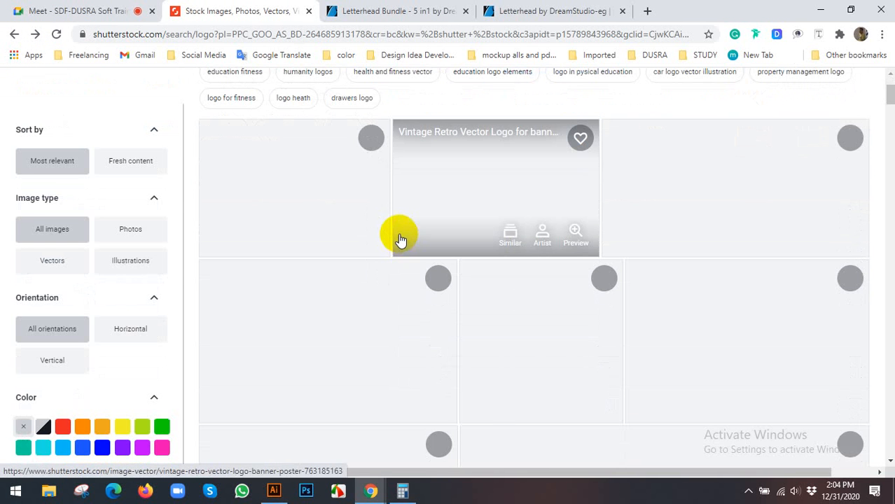
pyautogui.scroll(-3, 378, 253)
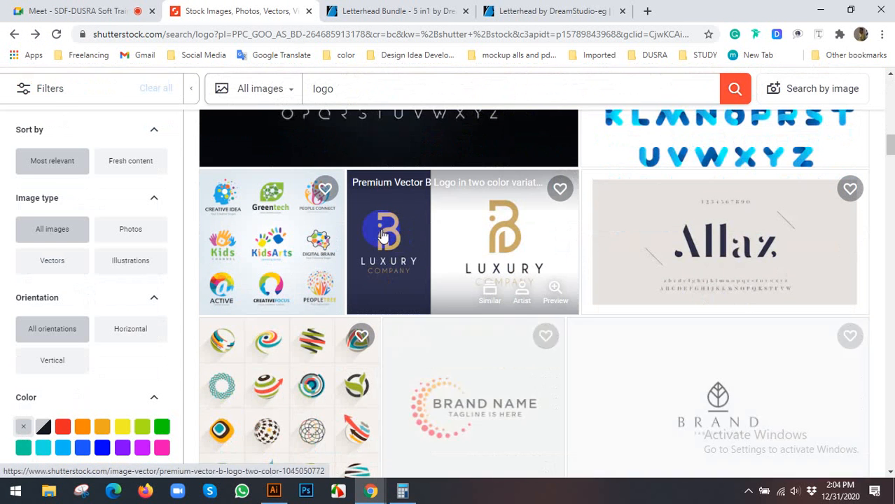
pyautogui.scroll(-1, 383, 236)
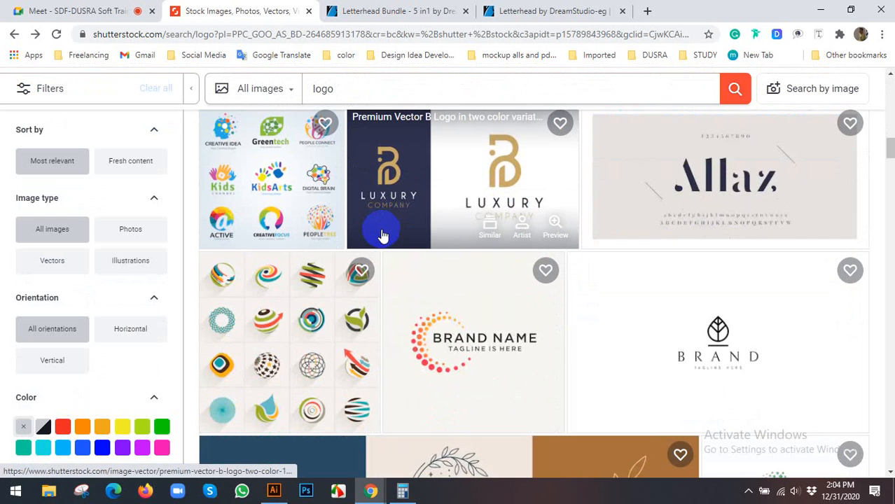
pyautogui.scroll(-2, 383, 236)
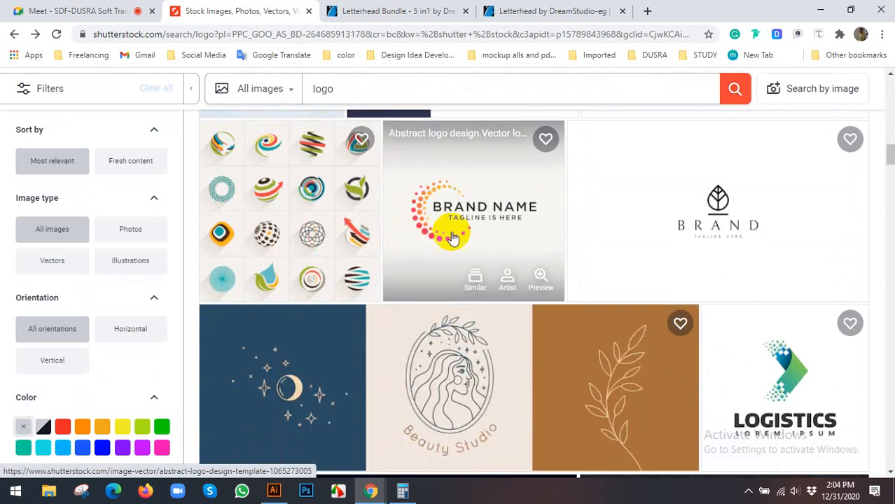
pyautogui.scroll(-2, 462, 235)
pyautogui.scroll(-2, 491, 238)
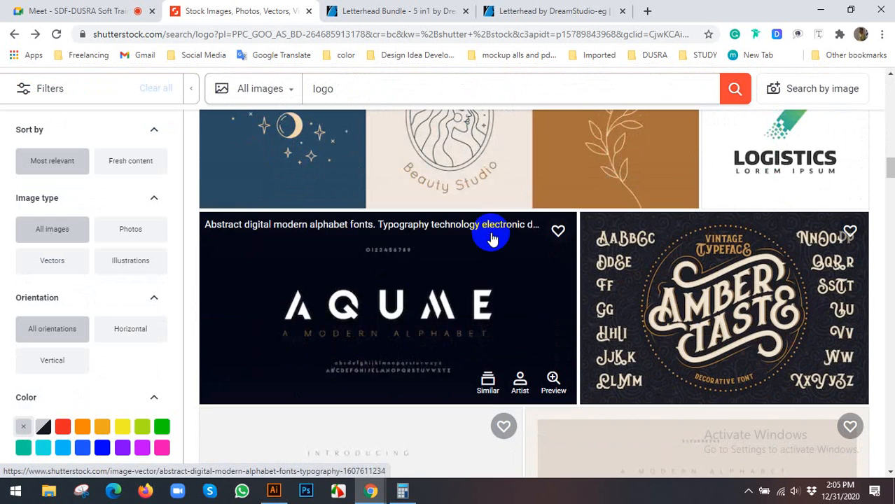
pyautogui.click(430, 273)
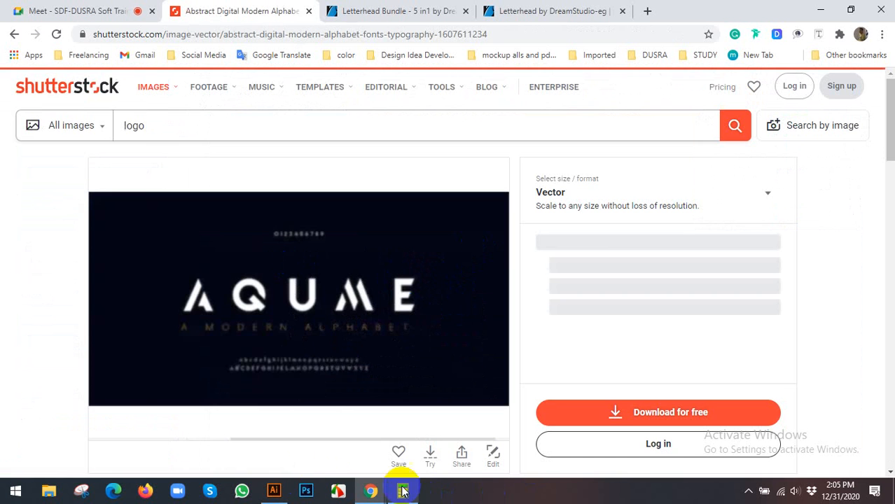
pyautogui.scroll(-1, 304, 435)
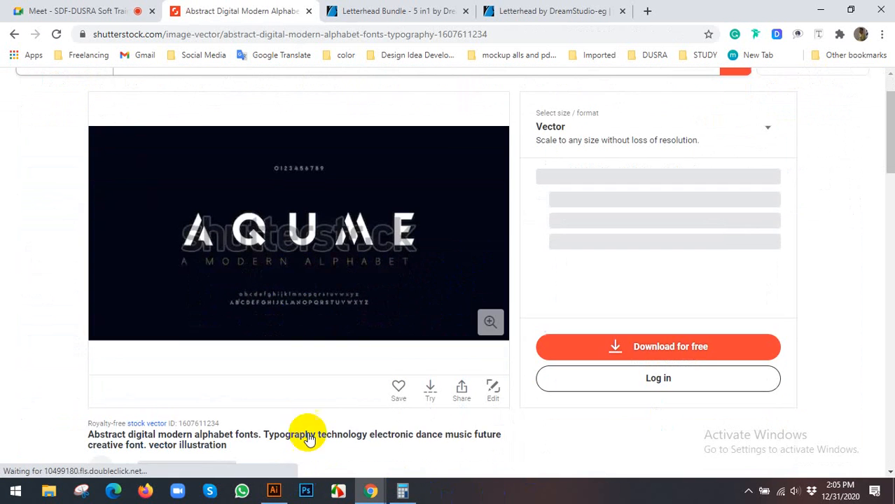
# Step: Switch back to Illustrator and delete the black MOVA letters together with the grey cutting shape
pyautogui.click(274, 491)
pyautogui.scroll(2, 336, 276)
pyautogui.click(365, 372)
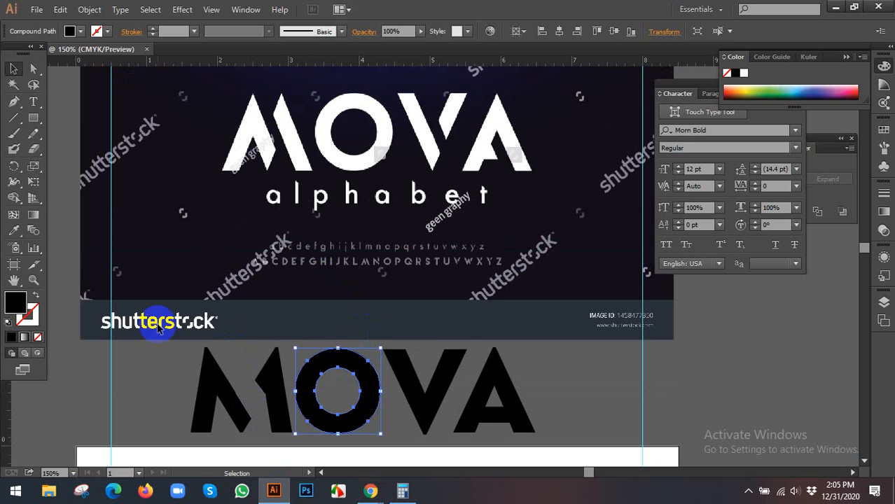
pyautogui.moveTo(179, 356); pyautogui.dragTo(523, 410)
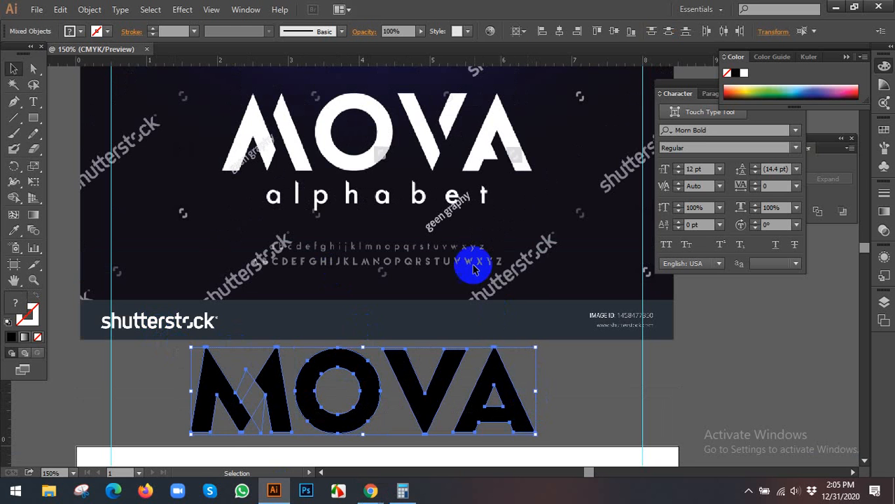
pyautogui.press('Delete')
# Step: Move the MOVA reference image onto the empty canvas to the left of the artboard
pyautogui.hotkey('ctrl', '-')
pyautogui.hotkey('ctrl', '-')
pyautogui.hotkey('ctrl', 'a')
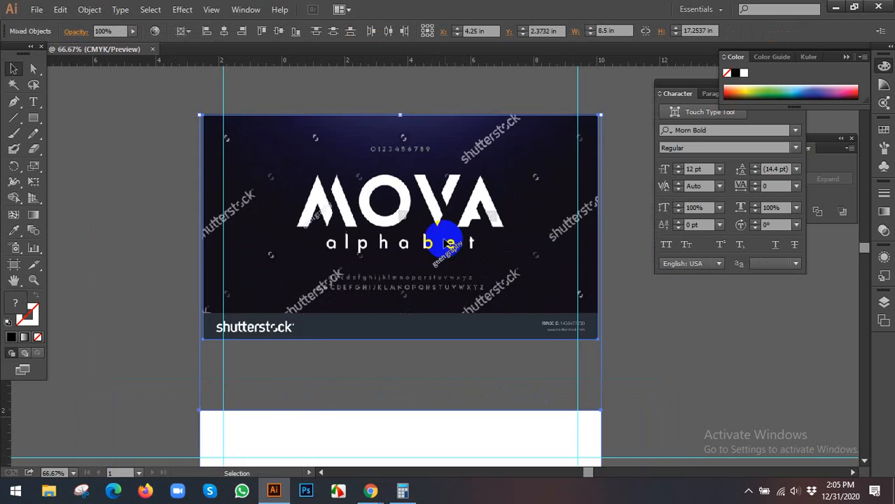
pyautogui.press('space')
pyautogui.moveTo(438, 224); pyautogui.dragTo(548, 262)
pyautogui.moveTo(517, 258); pyautogui.dragTo(349, 178)
pyautogui.press('space')
pyautogui.hotkey('ctrl', 'z')
pyautogui.click(238, 208)
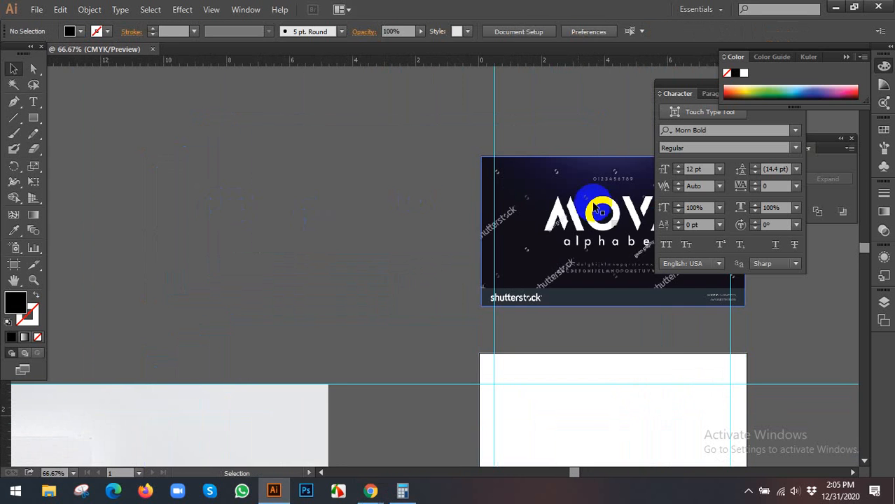
pyautogui.moveTo(590, 205); pyautogui.dragTo(328, 187)
pyautogui.scroll(1, 261, 180)
pyautogui.press('space')
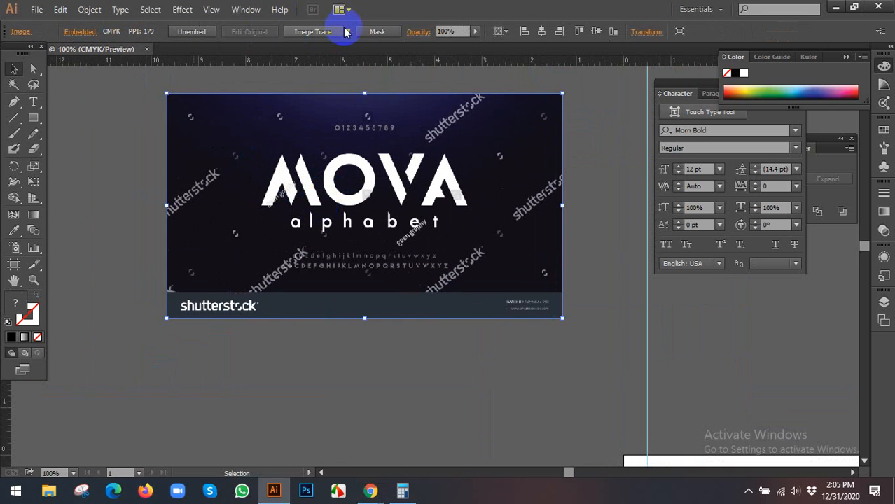
# Step: Trace the MOVA reference image with the Low Fidelity Photo preset and expand the tracing into paths
pyautogui.click(347, 32)
pyautogui.click(215, 194)
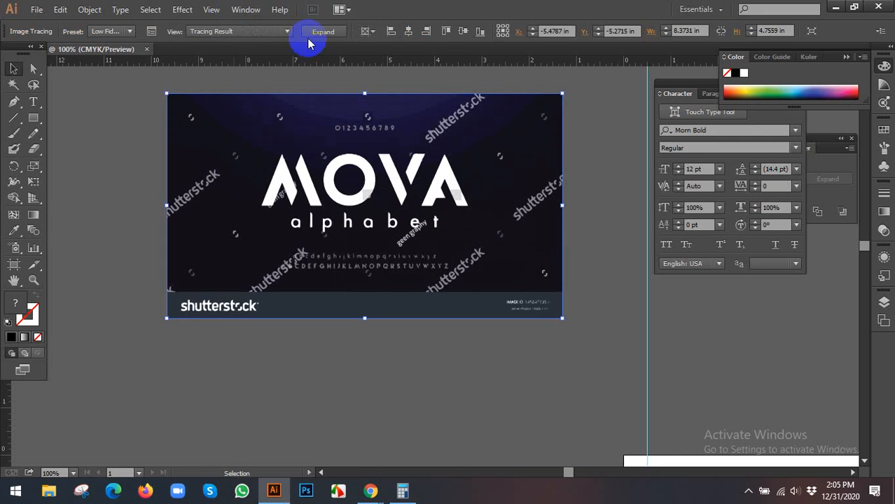
pyautogui.click(313, 32)
# Step: Ungroup the expanded tracing into separate shapes and deselect them
pyautogui.rightClick(242, 131)
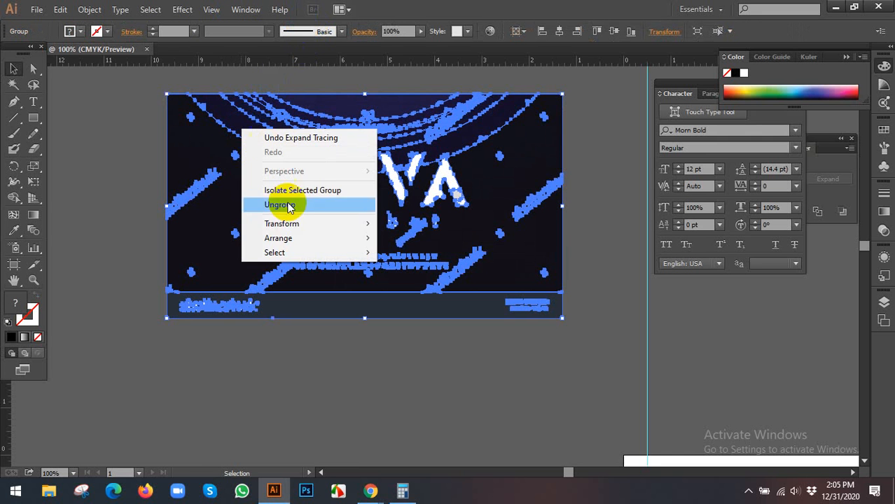
pyautogui.click(287, 204)
pyautogui.click(132, 184)
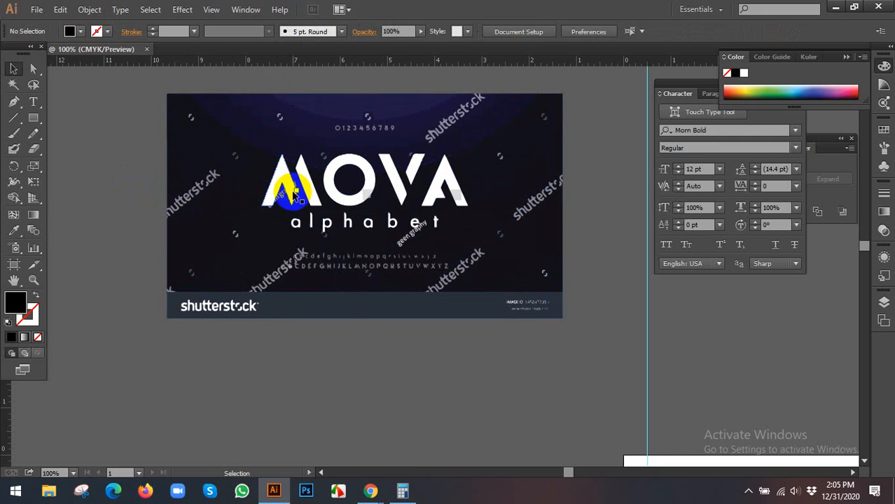
# Step: Try to move the white MOVA letter shapes out of the traced image onto the empty canvas
pyautogui.scroll(2, 328, 173)
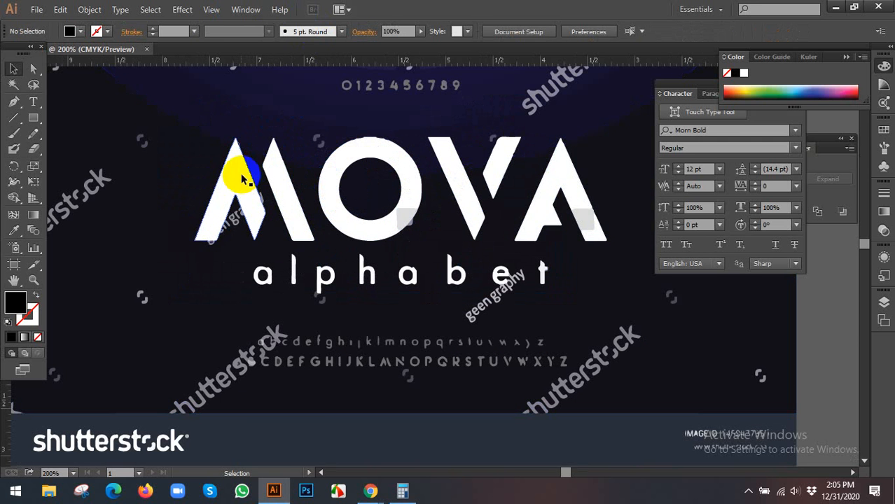
pyautogui.click(271, 175)
pyautogui.keyDown('shift'); pyautogui.click(334, 172); pyautogui.keyUp('shift')
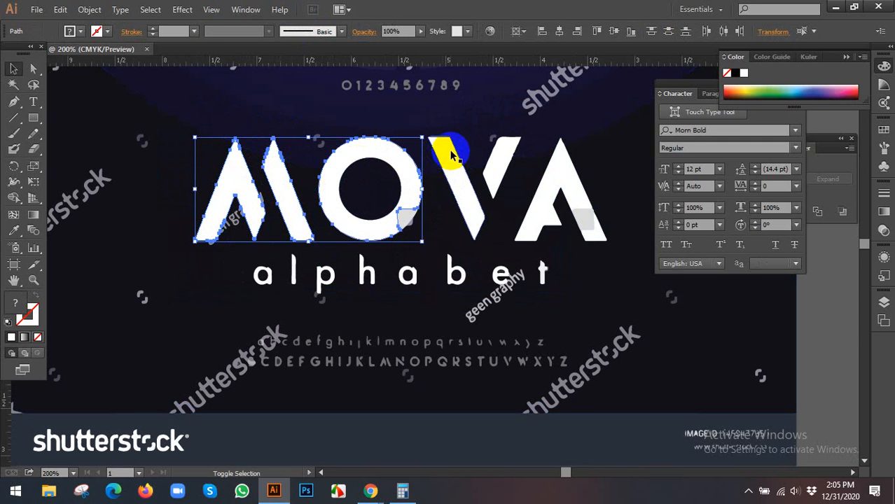
pyautogui.keyDown('shift'); pyautogui.click(481, 150); pyautogui.keyUp('shift')
pyautogui.keyDown('shift'); pyautogui.click(552, 170); pyautogui.keyUp('shift')
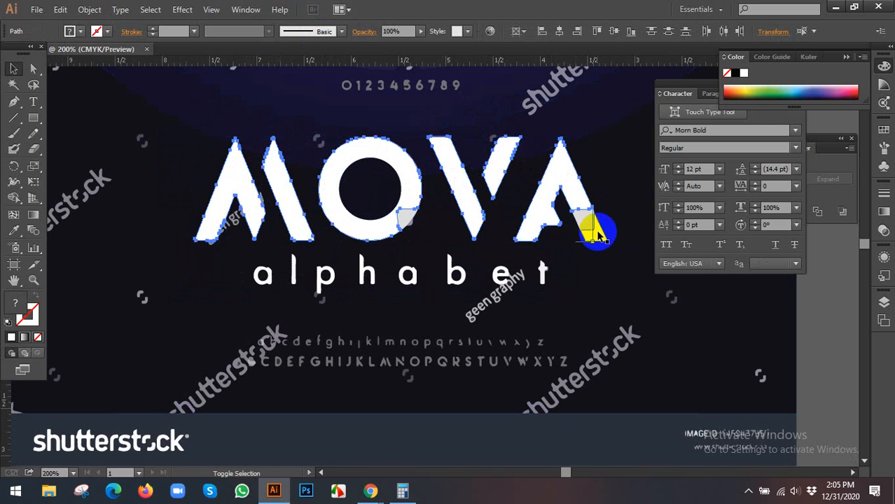
pyautogui.scroll(-4, 567, 217)
pyautogui.scroll(-3, 543, 186)
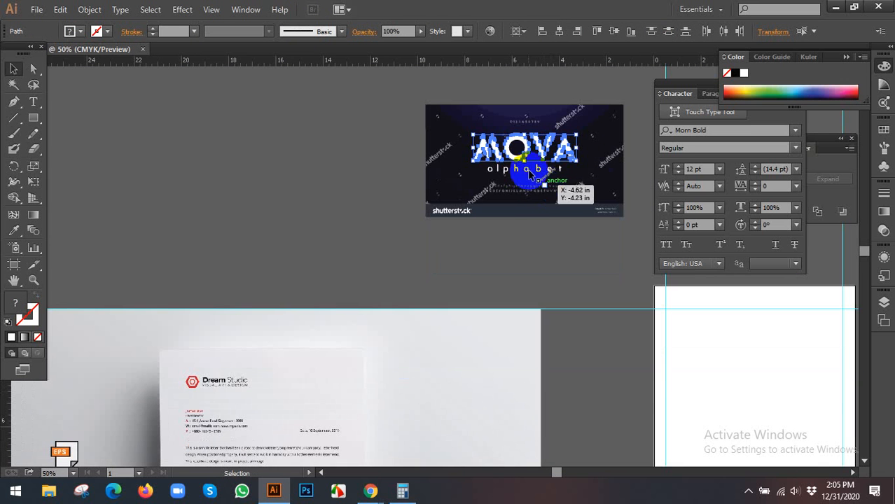
pyautogui.moveTo(520, 143); pyautogui.dragTo(295, 196)
pyautogui.hotkey('ctrl', 'z')
pyautogui.click(531, 254)
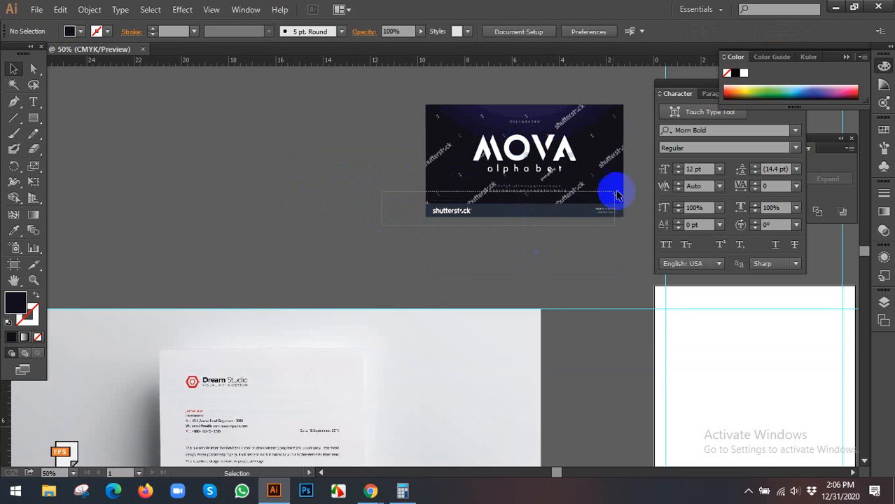
# Step: Delete the dark background and footer band shapes from the expanded MOVA tracing
pyautogui.scroll(2, 618, 177)
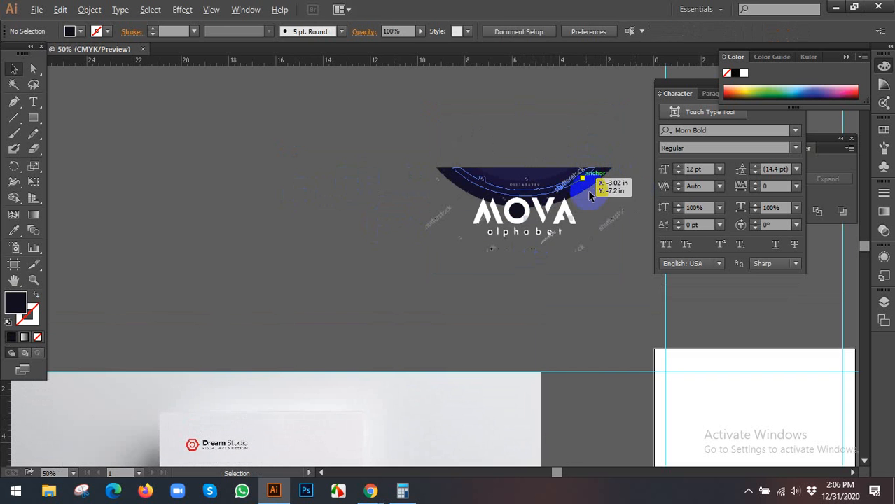
pyautogui.scroll(4, 589, 193)
pyautogui.moveTo(562, 208); pyautogui.dragTo(500, 203)
# Step: Cut the dark inner circle out of the O with the Shape Builder tool and deselect the letter
pyautogui.moveTo(248, 244); pyautogui.dragTo(373, 289)
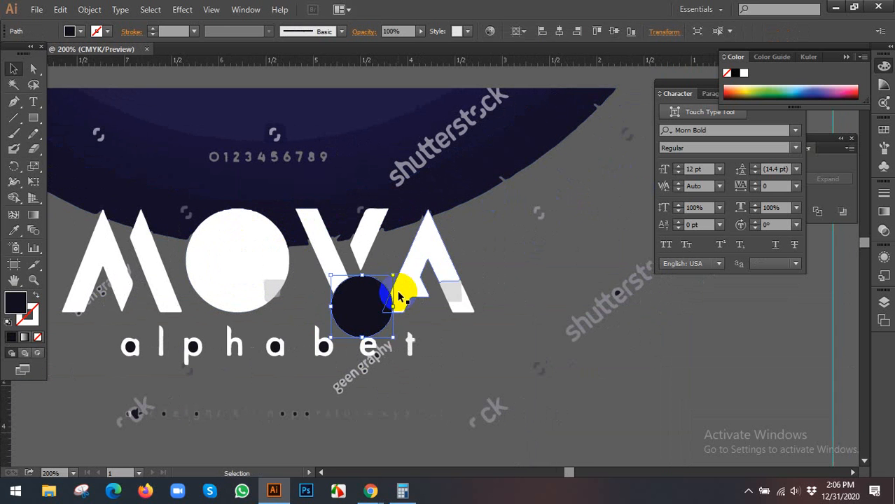
pyautogui.hotkey('ctrl', 'z')
pyautogui.keyDown('shift'); pyautogui.click(231, 220); pyautogui.keyUp('shift')
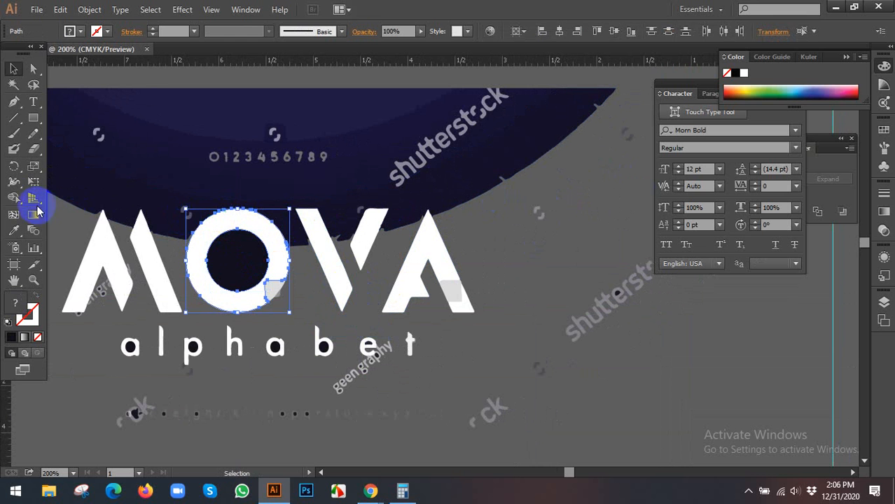
pyautogui.moveTo(19, 201); pyautogui.dragTo(49, 199)
pyautogui.keyDown('alt'); pyautogui.click(252, 254); pyautogui.keyUp('alt')
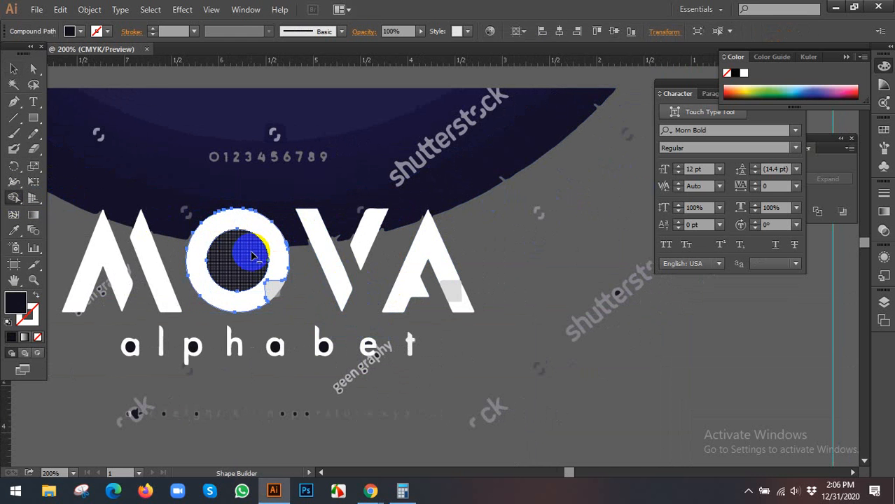
pyautogui.press('v')
pyautogui.click(571, 261)
# Step: Delete the dark blue arcs and digit row above the letters, plus the watermark text beside the M
pyautogui.moveTo(568, 278); pyautogui.dragTo(674, 297)
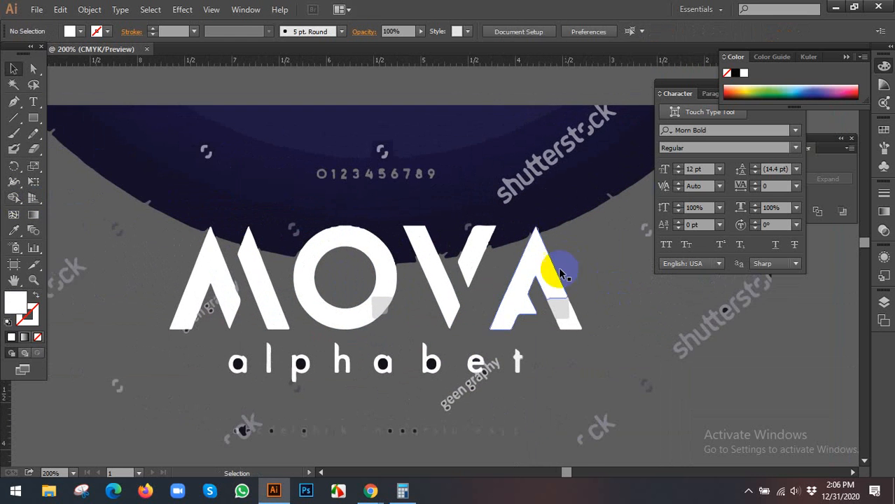
pyautogui.scroll(-1, 503, 253)
pyautogui.moveTo(124, 124); pyautogui.dragTo(636, 202)
pyautogui.press('Delete')
pyautogui.scroll(-3, 550, 180)
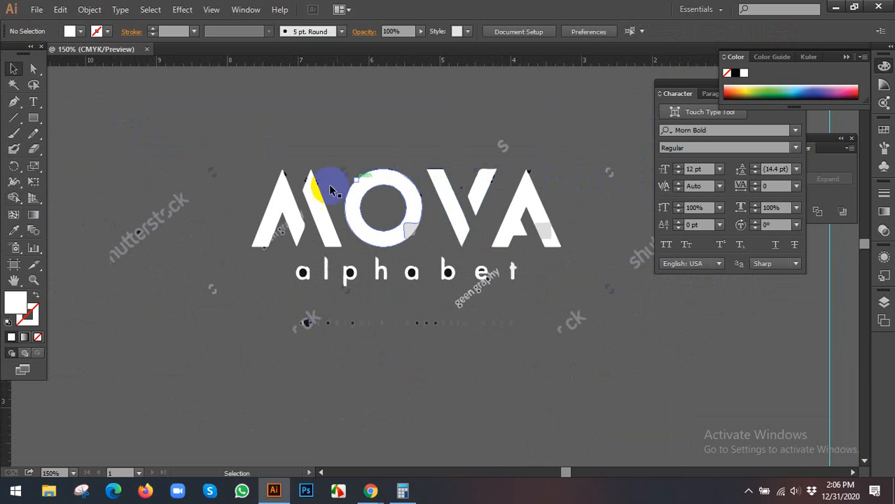
pyautogui.moveTo(203, 318); pyautogui.dragTo(203, 315)
pyautogui.press('Delete')
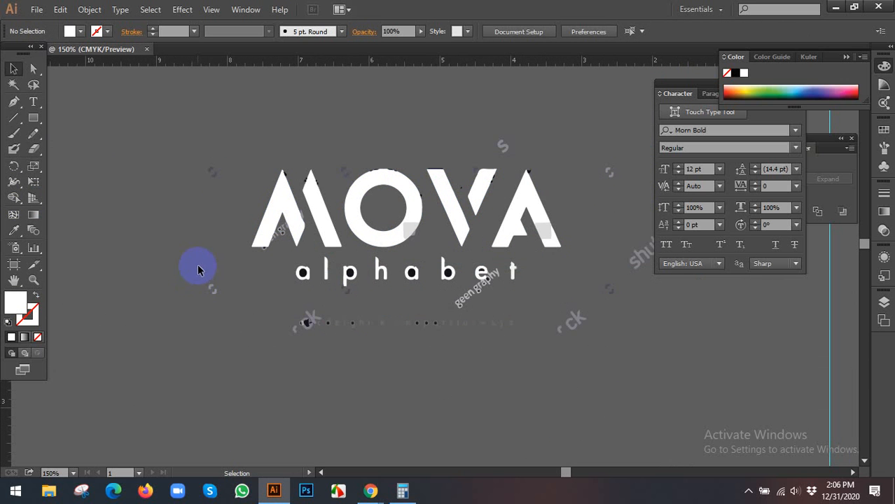
# Step: Delete the "alphabet" caption, the small character rows and the remaining watermark pieces surrounding the MOVA letters
pyautogui.scroll(3, 553, 324)
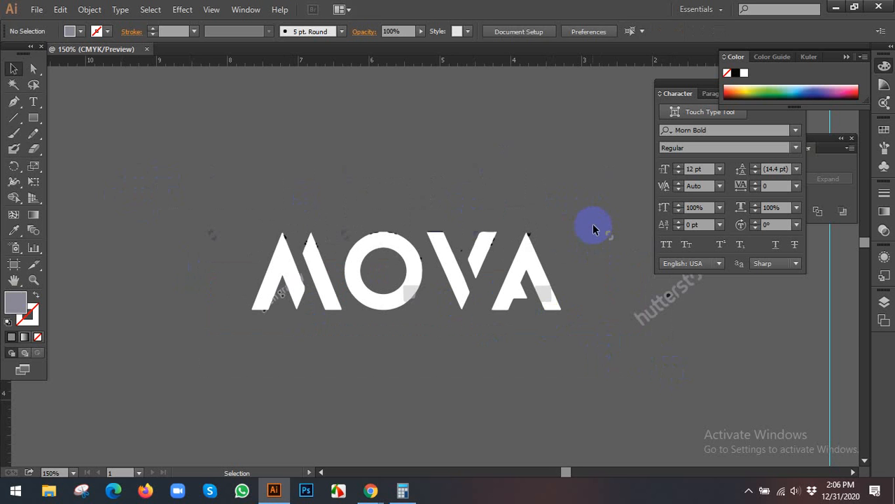
pyautogui.moveTo(697, 372); pyautogui.dragTo(698, 373)
pyautogui.press('Delete')
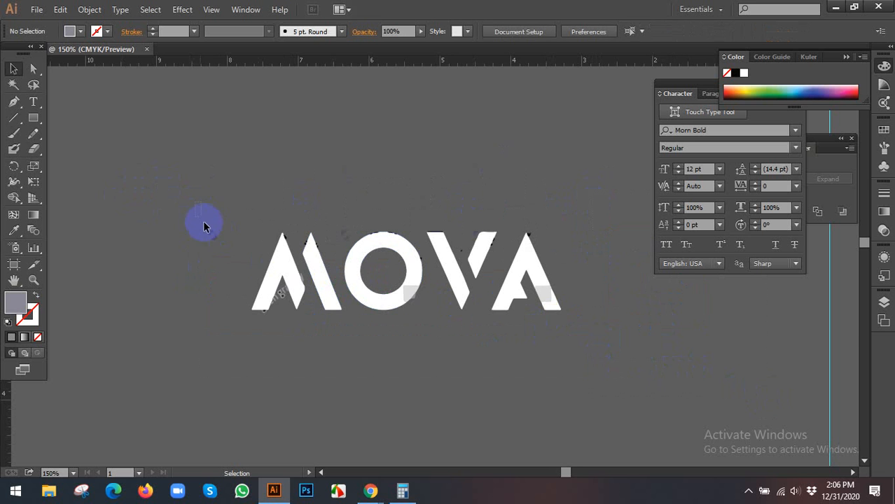
pyautogui.moveTo(206, 222); pyautogui.dragTo(224, 264)
pyautogui.press('Delete')
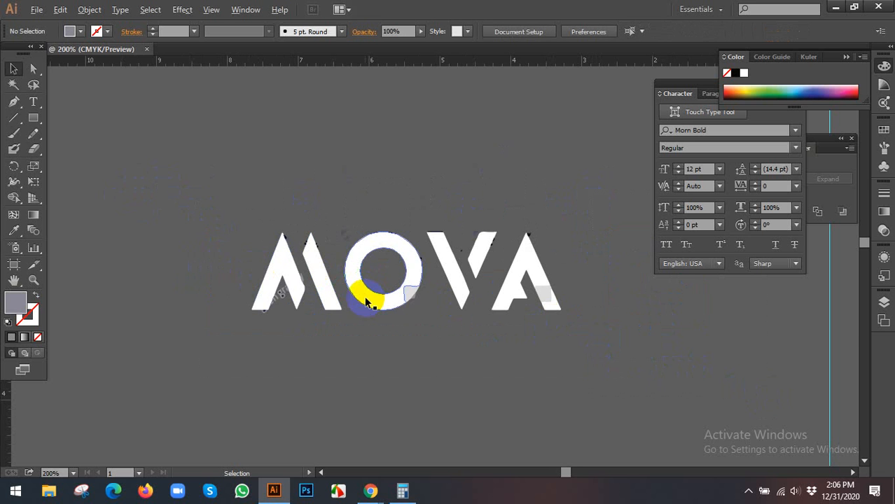
# Step: Delete the small watermark fragments between the M and O and at the top of the V's short stroke
pyautogui.scroll(2, 366, 300)
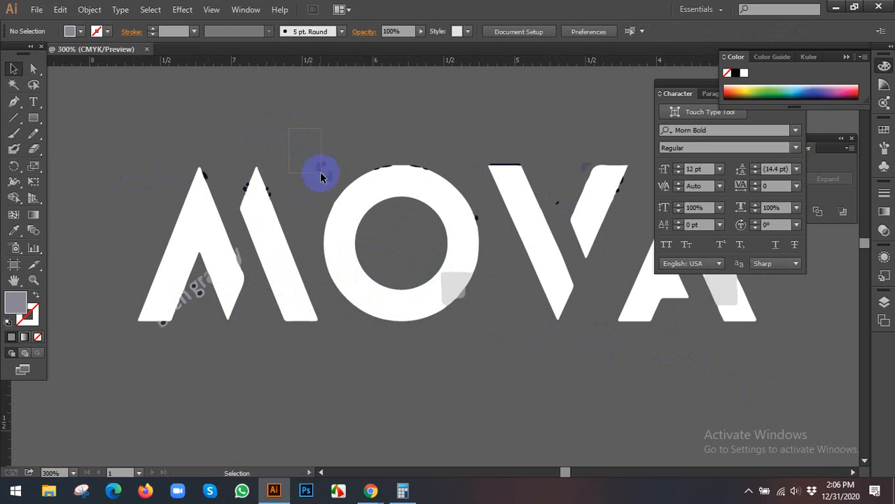
pyautogui.moveTo(330, 183); pyautogui.dragTo(334, 184)
pyautogui.press('Delete')
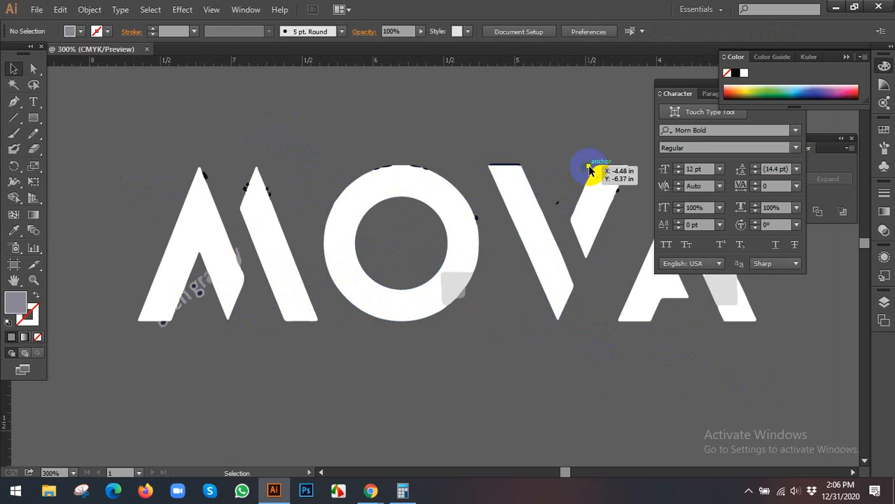
pyautogui.click(589, 168)
pyautogui.press('Delete')
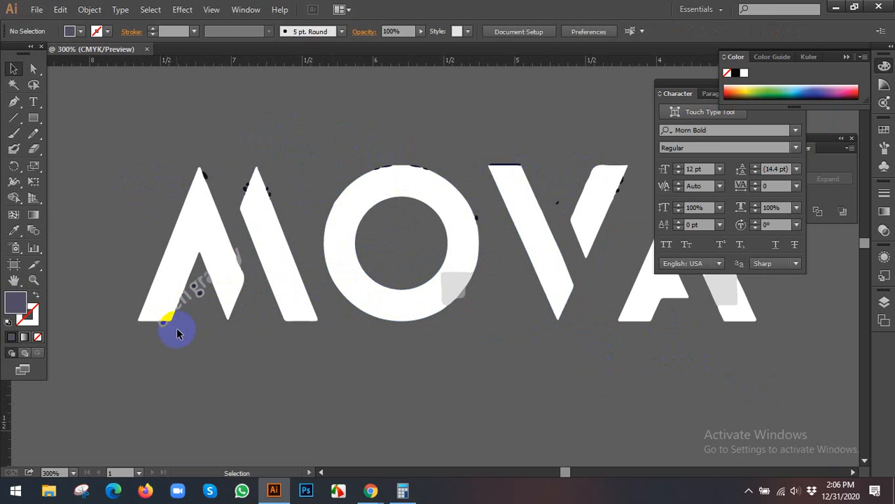
# Step: Delete the grey watermark letter fragments in the upper part of the M's opening and along its inner right edge
pyautogui.scroll(2, 176, 327)
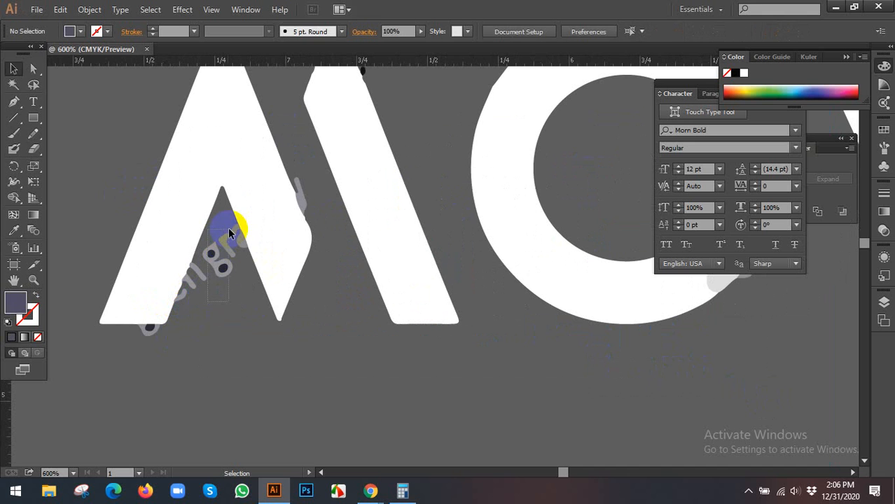
pyautogui.moveTo(229, 230); pyautogui.dragTo(229, 229)
pyautogui.press('Delete')
pyautogui.click(300, 191)
pyautogui.press('Delete')
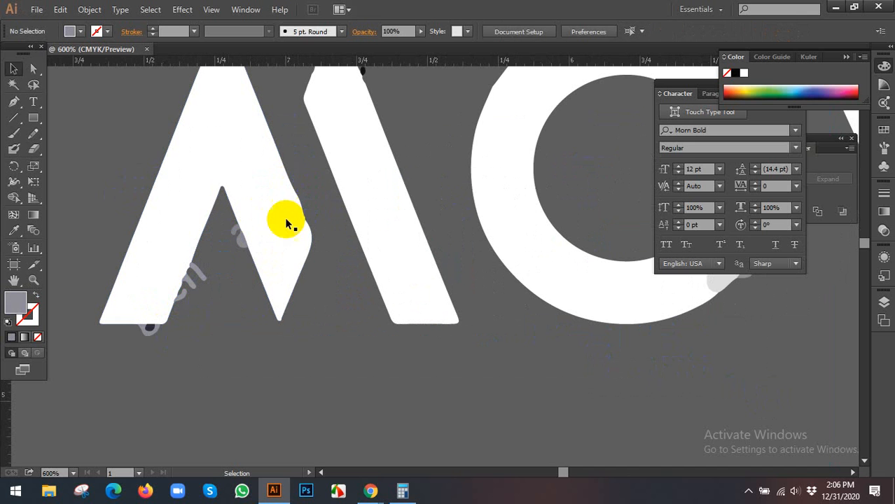
pyautogui.click(243, 243)
pyautogui.press('Delete')
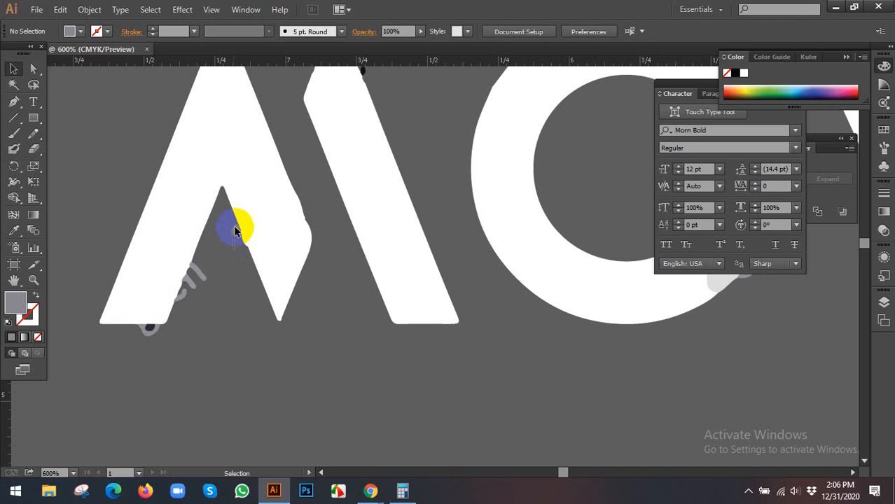
pyautogui.click(236, 232)
pyautogui.press('Delete')
# Step: Delete the remaining grey watermark fragments along the M's left leg and beneath its foot
pyautogui.moveTo(199, 315); pyautogui.dragTo(200, 316)
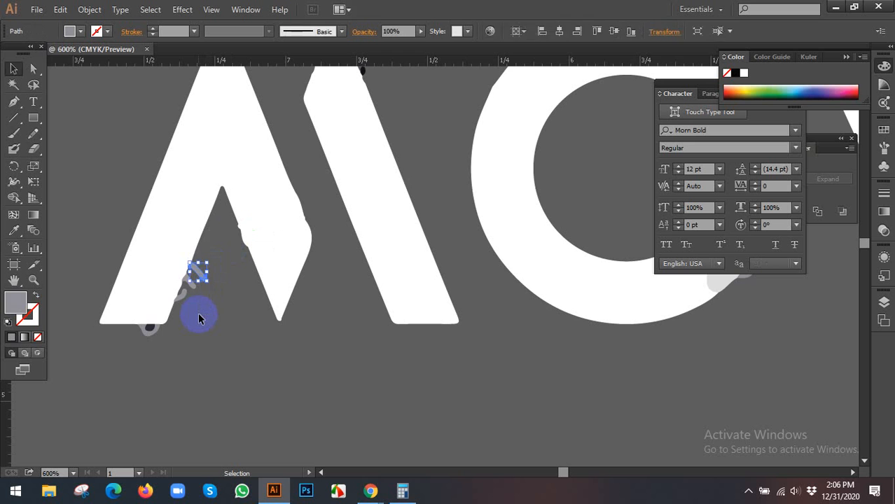
pyautogui.press('Delete')
pyautogui.click(194, 280)
pyautogui.press('Delete')
pyautogui.click(188, 291)
pyautogui.press('Delete')
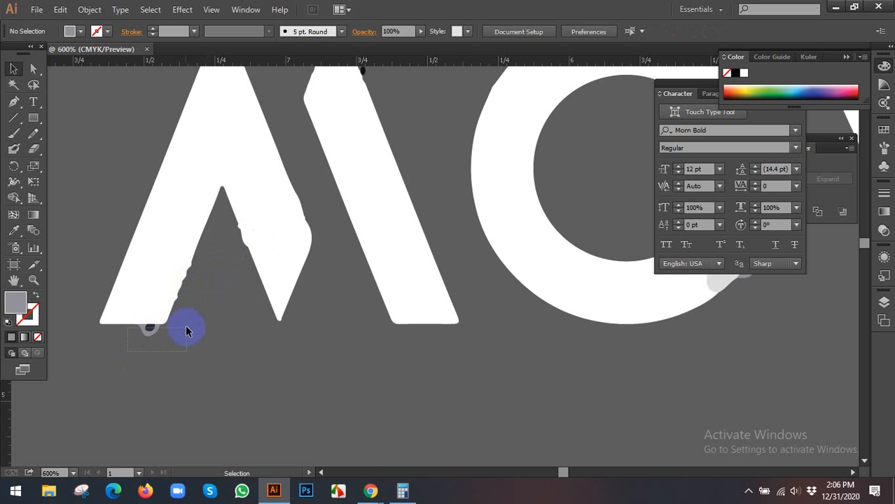
pyautogui.moveTo(187, 327); pyautogui.dragTo(189, 325)
pyautogui.press('Delete')
# Step: Delete the black specks along the edges of the M's two peaks
pyautogui.scroll(-2, 196, 314)
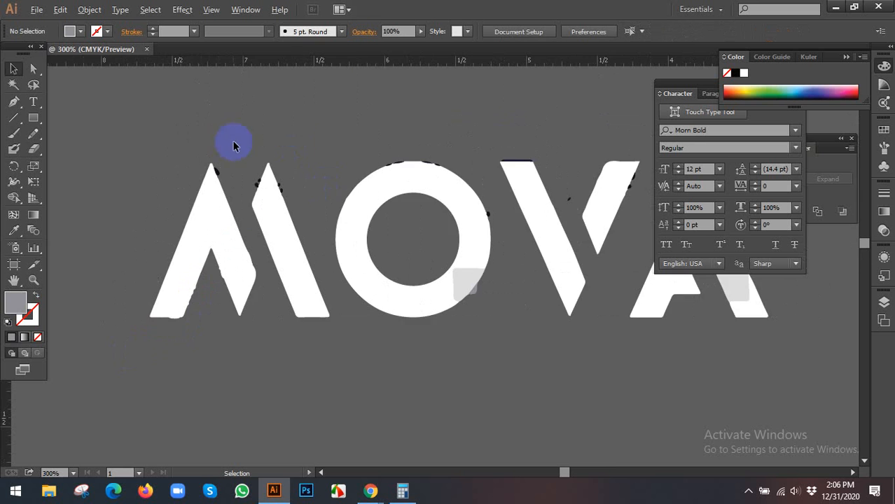
pyautogui.scroll(3, 210, 172)
pyautogui.click(191, 208)
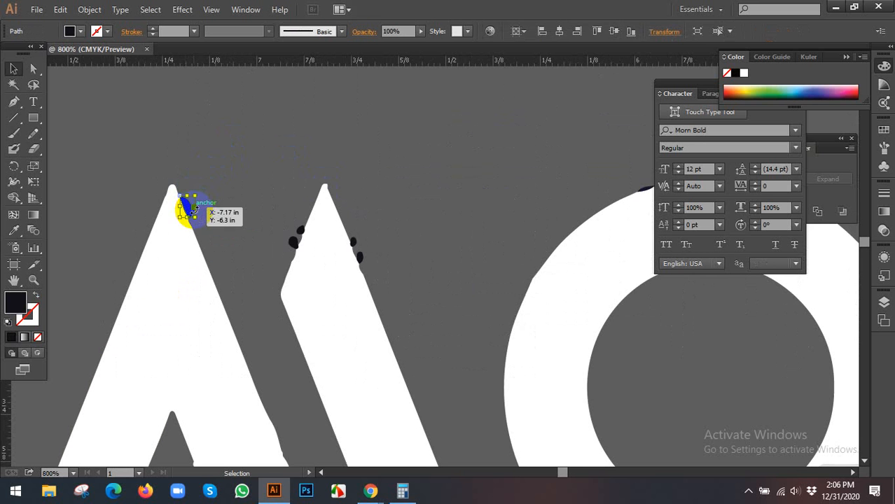
pyautogui.press('Delete')
pyautogui.click(293, 241)
pyautogui.press('Delete')
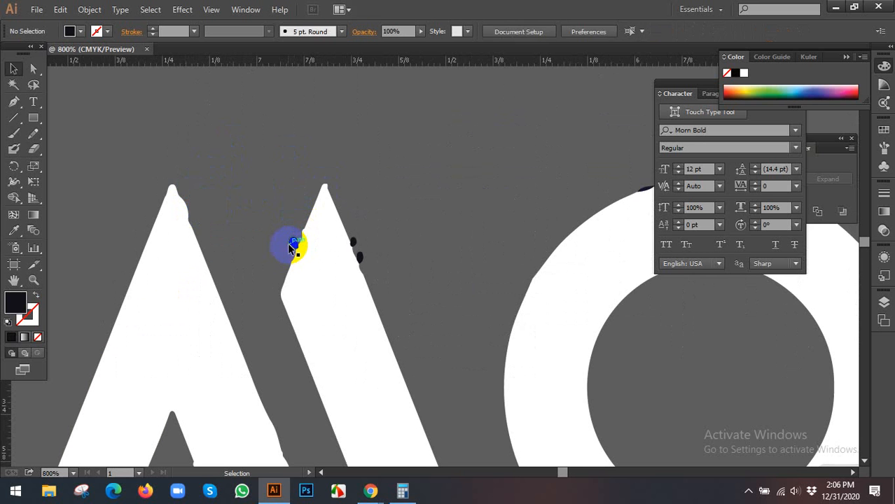
pyautogui.click(291, 241)
pyautogui.press('Delete')
pyautogui.click(352, 243)
pyautogui.press('Delete')
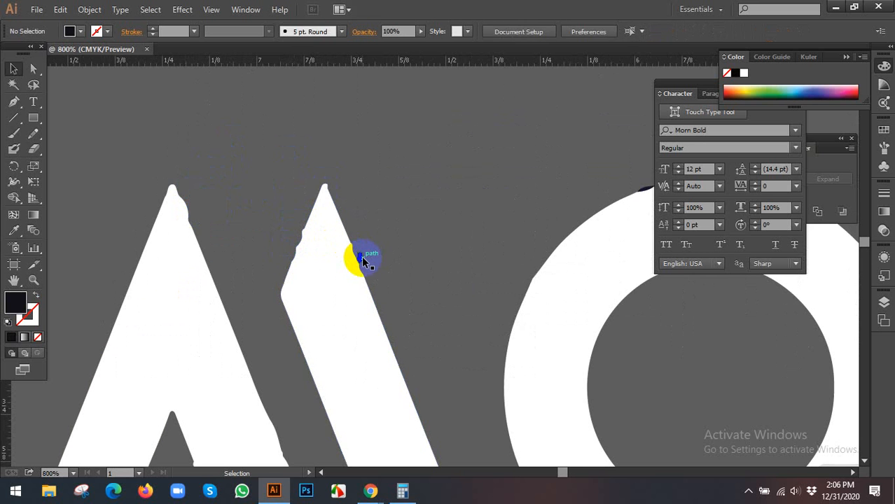
# Step: Delete the grey fragment at the O's lower-right edge and the black speck at the A's tip
pyautogui.scroll(-4, 349, 235)
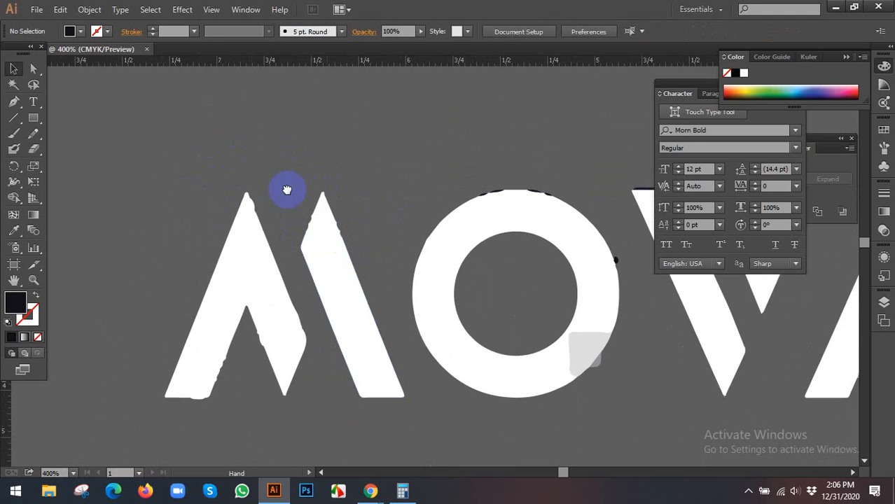
pyautogui.hscroll(3, 288, 190)
pyautogui.scroll(-2, 428, 198)
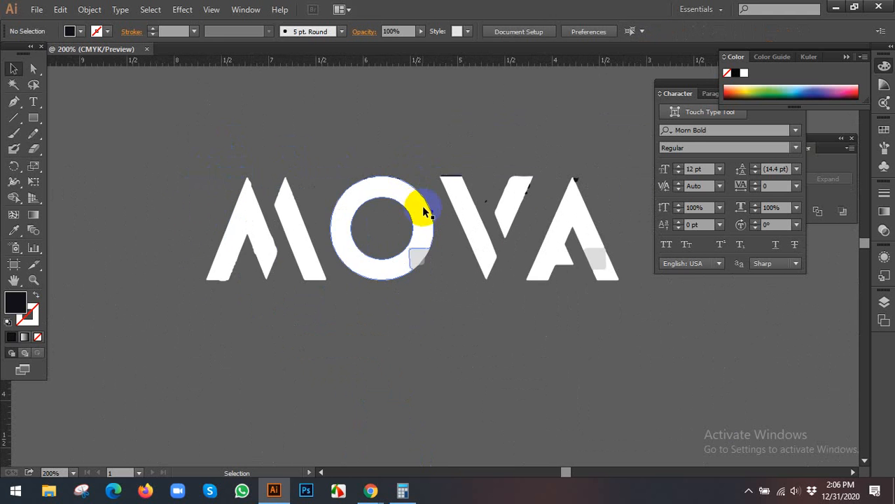
pyautogui.scroll(2, 538, 267)
pyautogui.click(313, 258)
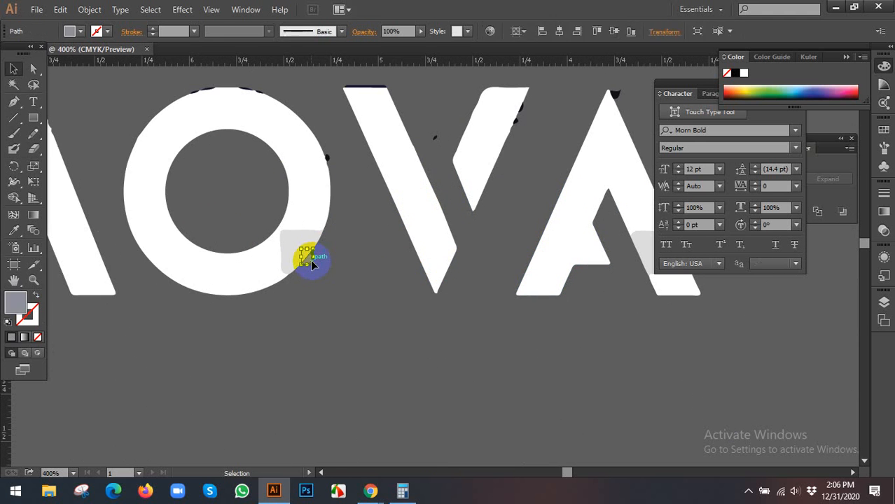
pyautogui.click(335, 264)
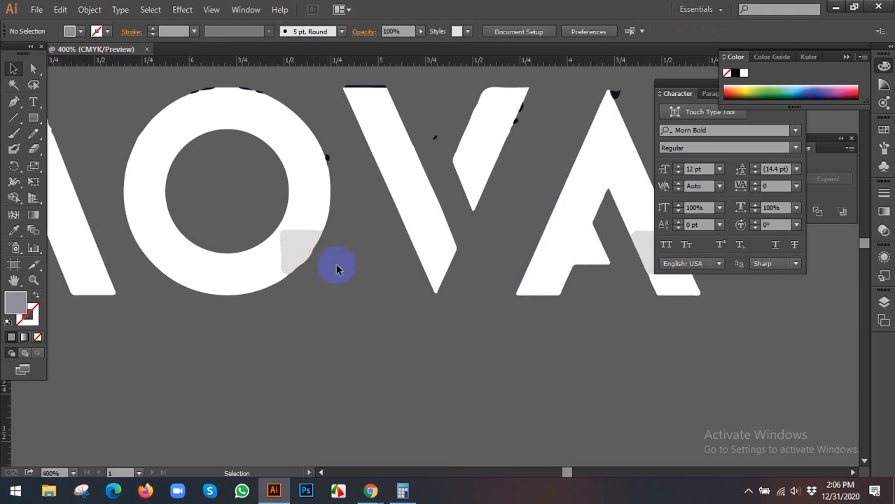
pyautogui.click(618, 94)
pyautogui.press('Delete')
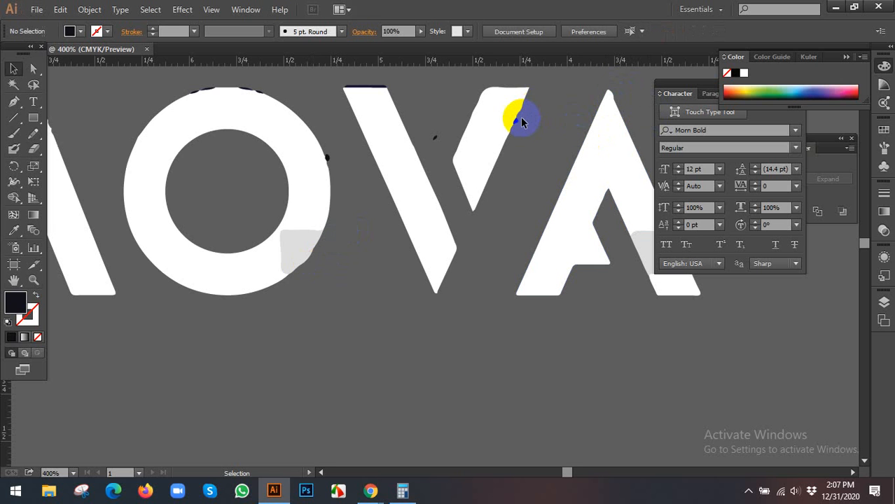
# Step: Delete the black specks between the V's strokes and on the O's right edge
pyautogui.click(437, 138)
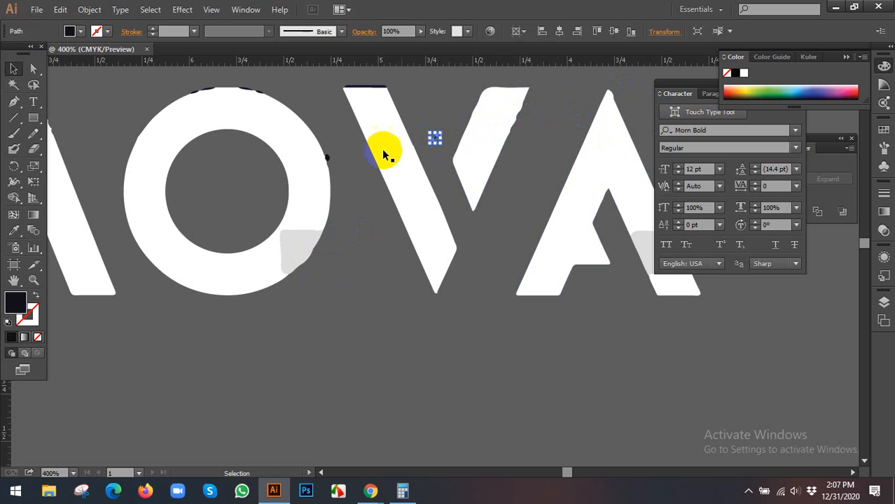
pyautogui.press('Delete')
pyautogui.click(329, 159)
pyautogui.press('Delete')
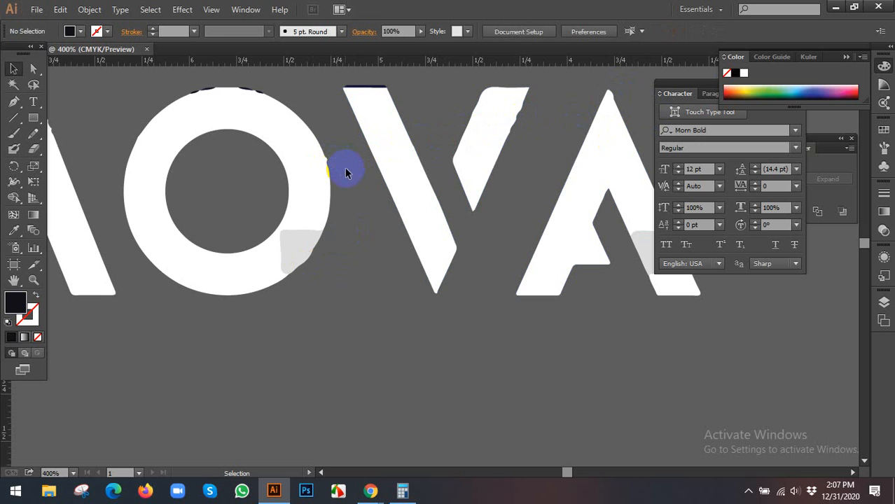
pyautogui.hotkey('ctrl', '-')
pyautogui.hotkey('ctrl', '-')
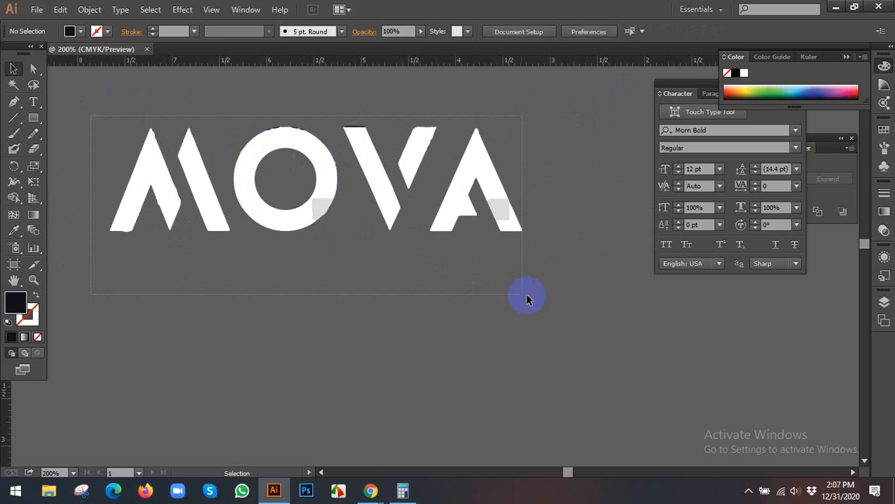
# Step: Unite all the MOVA lettering pieces into single solid shapes with the Pathfinder
pyautogui.hotkey('ctrl', 'a')
pyautogui.click(814, 147)
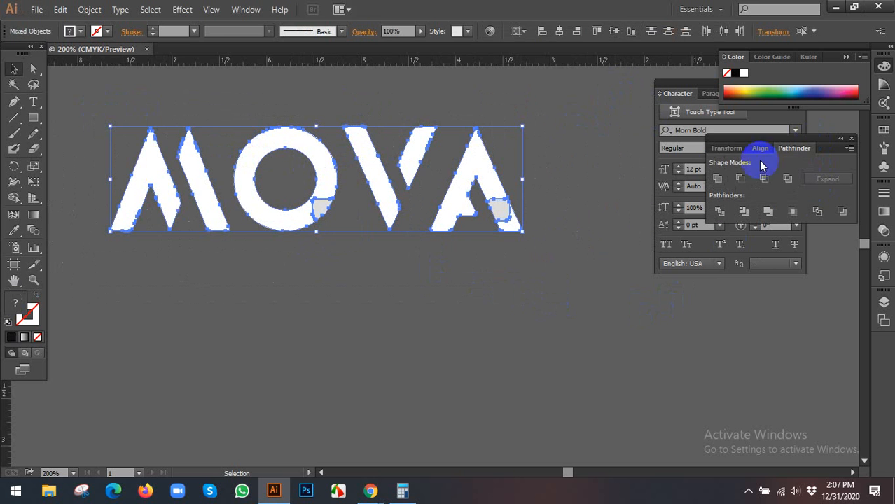
pyautogui.click(717, 178)
pyautogui.click(555, 163)
# Step: Smooth the bumpy right edge near the tip of the M's left peak with the Smooth tool
pyautogui.scroll(3, 174, 156)
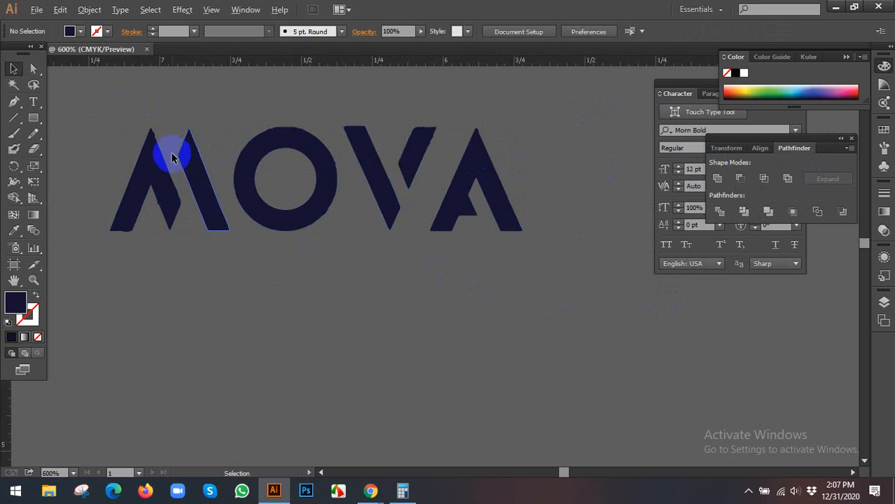
pyautogui.moveTo(195, 186); pyautogui.dragTo(339, 224)
pyautogui.click(232, 200)
pyautogui.scroll(2, 185, 156)
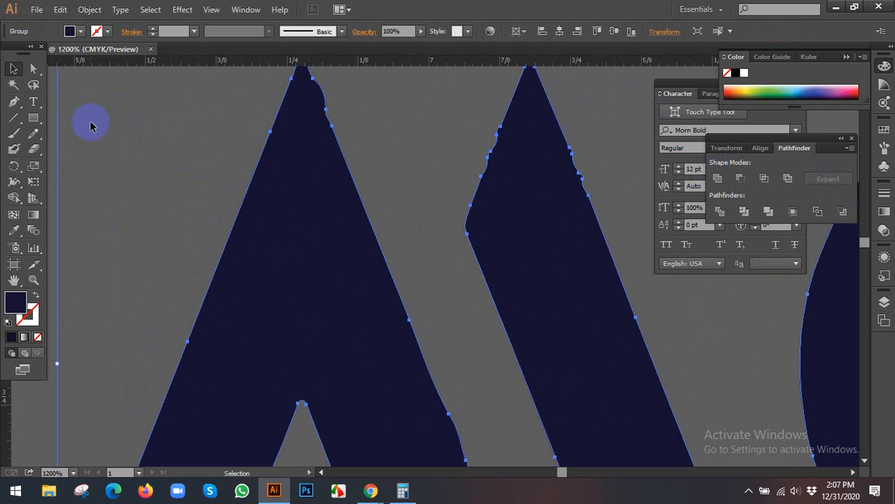
pyautogui.moveTo(38, 135); pyautogui.dragTo(91, 148)
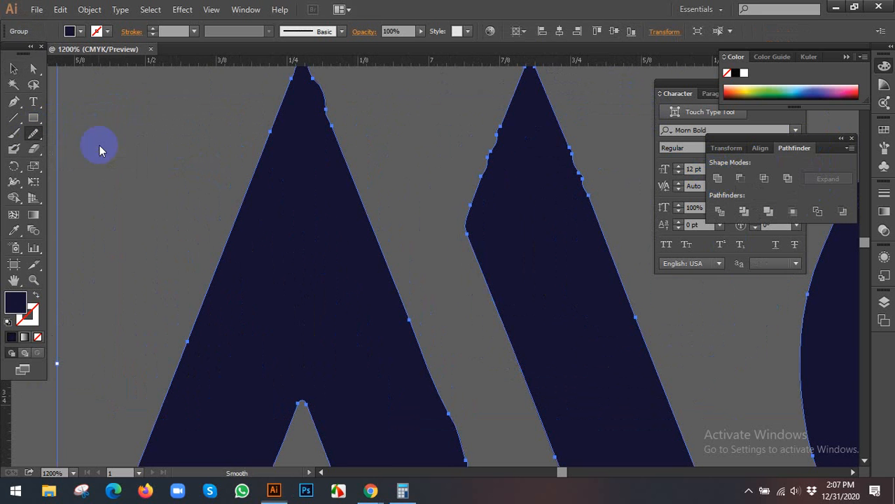
pyautogui.scroll(2, 346, 140)
pyautogui.moveTo(346, 200)
pyautogui.mouseDown()
pyautogui.moveTo(314, 134)
pyautogui.moveTo(344, 208)
pyautogui.moveTo(321, 127)
pyautogui.mouseUp()
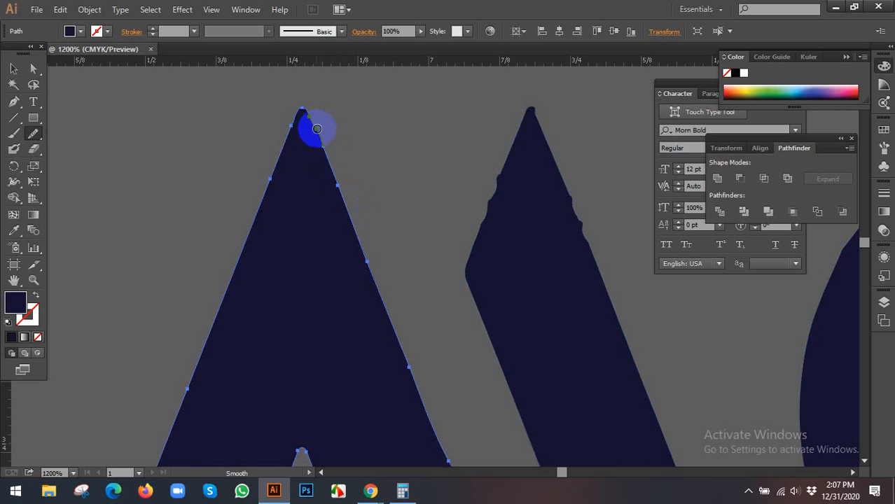
pyautogui.moveTo(317, 129); pyautogui.dragTo(349, 207)
pyautogui.moveTo(318, 138); pyautogui.dragTo(350, 213)
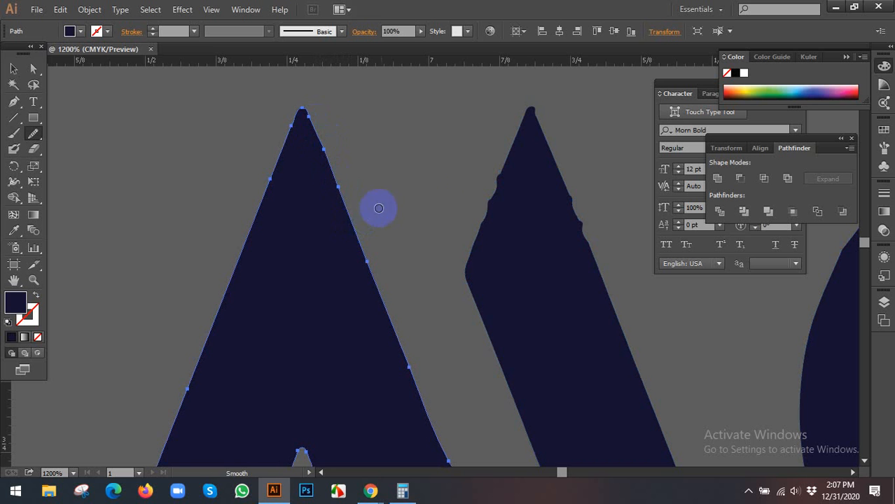
# Step: Smooth the remaining rough edges of the M's left shape: its outer right corner, inner leg edges and left foot
pyautogui.scroll(-2, 424, 204)
pyautogui.scroll(-1, 424, 204)
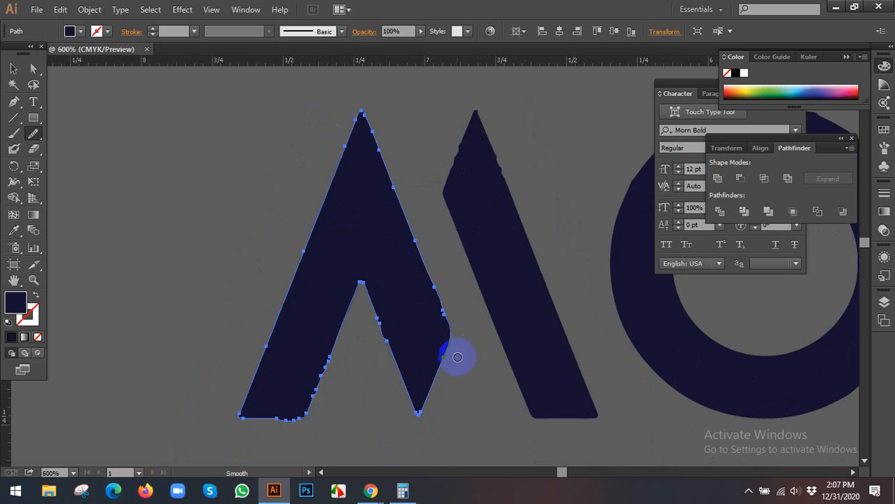
pyautogui.scroll(2, 449, 339)
pyautogui.moveTo(417, 223)
pyautogui.mouseDown()
pyautogui.moveTo(453, 298)
pyautogui.moveTo(412, 215)
pyautogui.mouseUp()
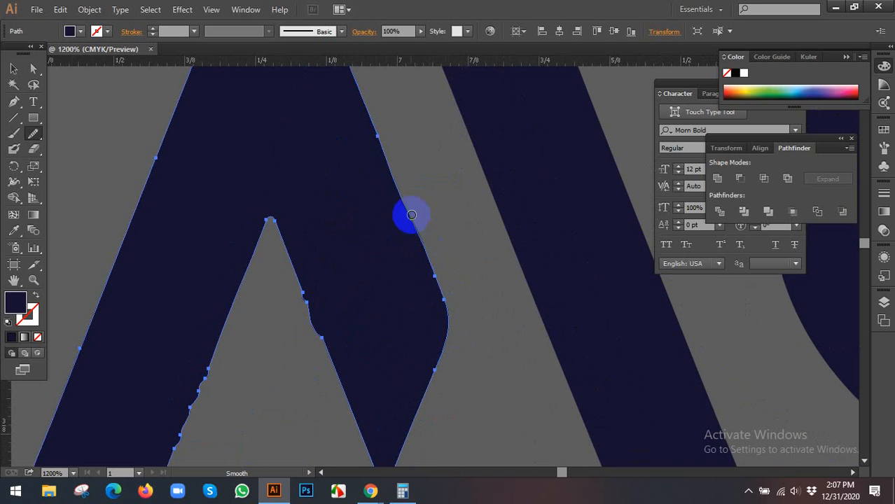
pyautogui.moveTo(306, 290)
pyautogui.mouseDown()
pyautogui.moveTo(355, 392)
pyautogui.moveTo(305, 296)
pyautogui.moveTo(335, 233)
pyautogui.mouseUp()
pyautogui.moveTo(265, 369)
pyautogui.mouseDown()
pyautogui.moveTo(272, 297)
pyautogui.moveTo(309, 228)
pyautogui.moveTo(311, 248)
pyautogui.moveTo(269, 318)
pyautogui.moveTo(312, 206)
pyautogui.moveTo(307, 239)
pyautogui.moveTo(260, 333)
pyautogui.moveTo(198, 362)
pyautogui.moveTo(274, 367)
pyautogui.moveTo(217, 366)
pyautogui.moveTo(273, 363)
pyautogui.moveTo(259, 356)
pyautogui.moveTo(193, 368)
pyautogui.moveTo(226, 366)
pyautogui.mouseUp()
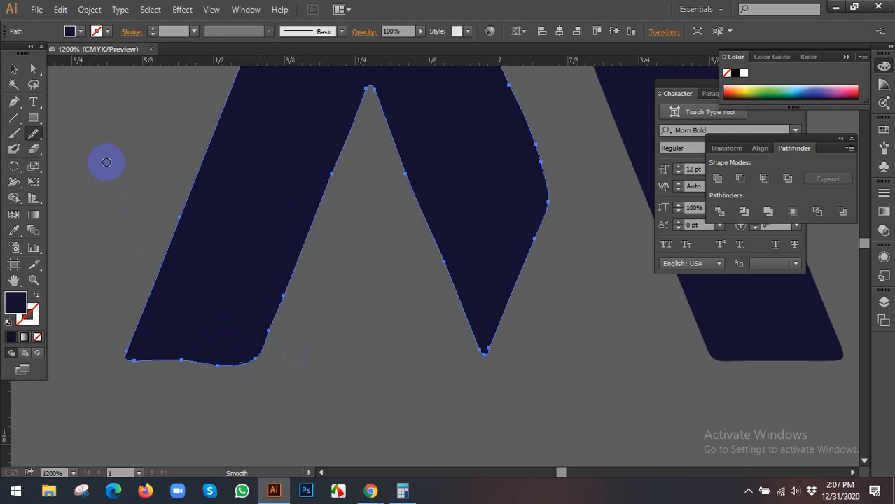
# Step: Move the whole MOVA logo group onto the upper part of the letterhead artboard
pyautogui.click(15, 72)
pyautogui.scroll(-5, 160, 221)
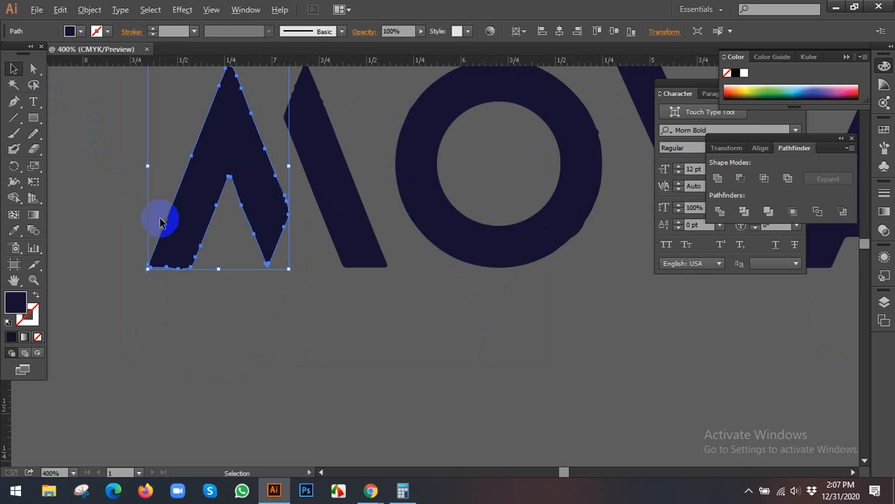
pyautogui.click(244, 310)
pyautogui.click(334, 231)
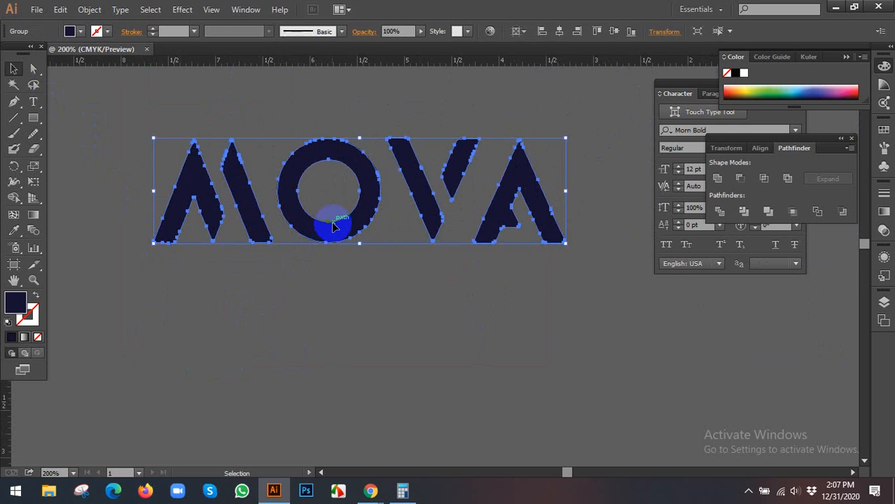
pyautogui.scroll(-2, 316, 230)
pyautogui.scroll(-2, 320, 229)
pyautogui.moveTo(321, 230); pyautogui.dragTo(488, 359)
pyautogui.scroll(3, 564, 354)
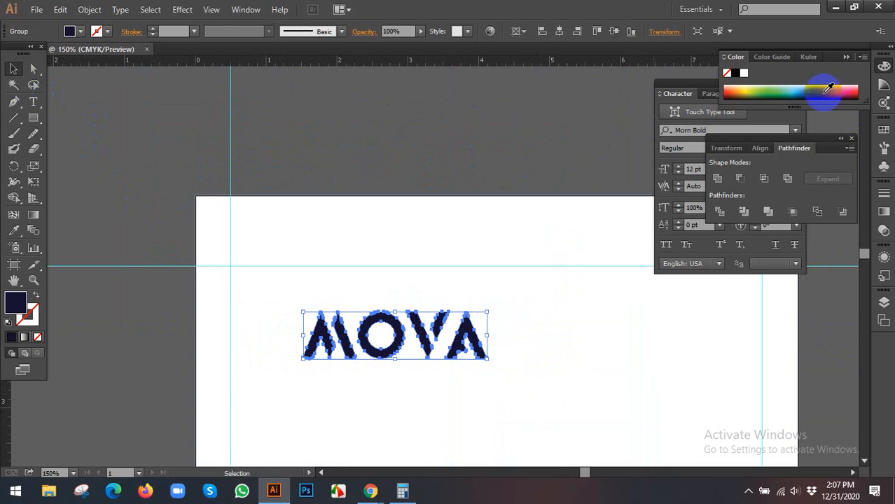
# Step: Recolour the logo orange and align it to the corner where the left and top margin guides meet
pyautogui.click(733, 89)
pyautogui.click(351, 150)
pyautogui.scroll(-2, 366, 240)
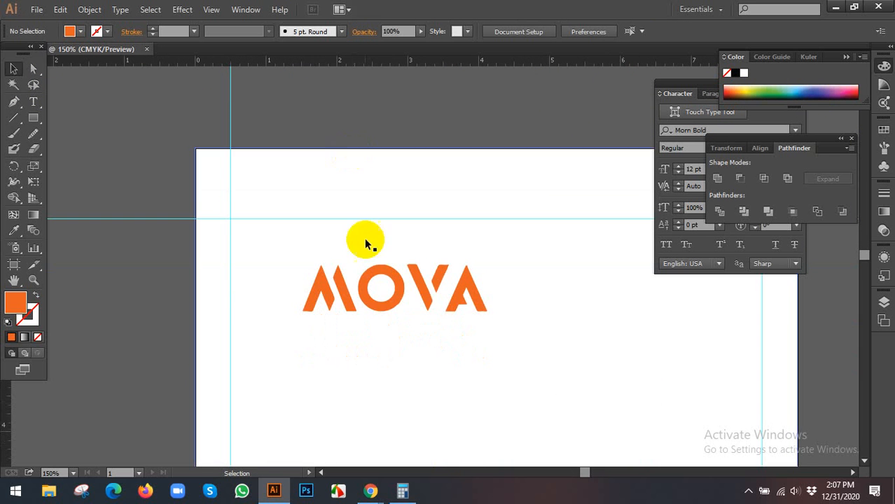
pyautogui.moveTo(422, 299); pyautogui.dragTo(349, 253)
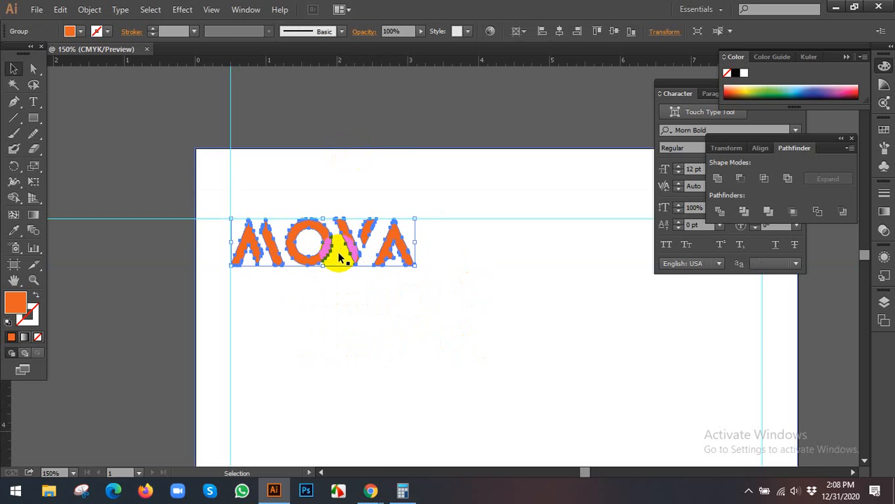
# Step: Deselect the MOVA logo and lock the white page background rectangle
pyautogui.click(364, 118)
pyautogui.scroll(-2, 365, 117)
pyautogui.moveTo(432, 246); pyautogui.dragTo(375, 260)
pyautogui.scroll(-2, 373, 254)
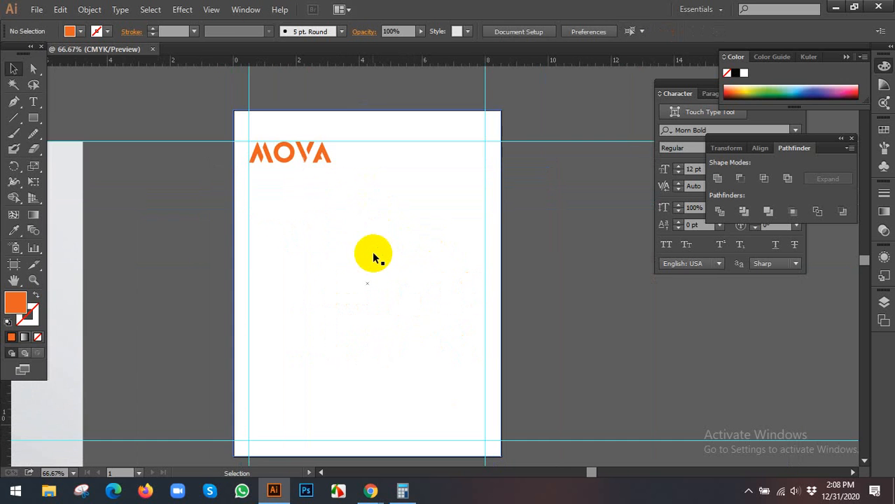
pyautogui.moveTo(364, 348); pyautogui.dragTo(403, 333)
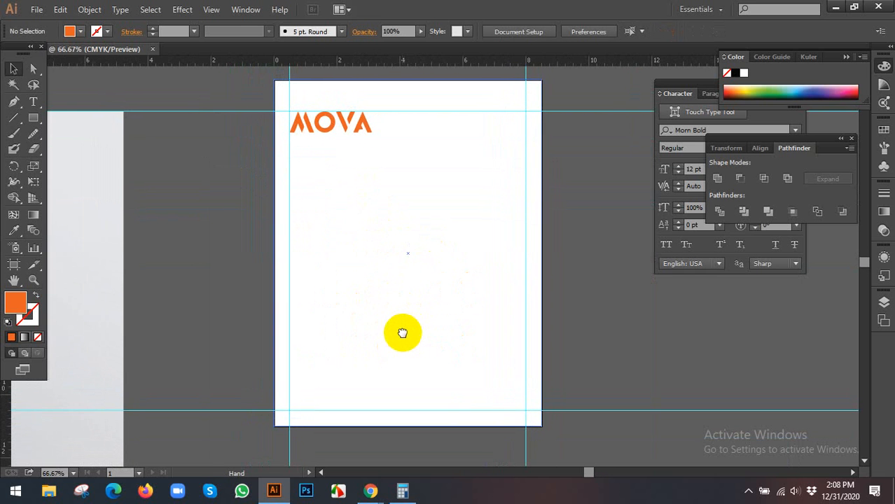
pyautogui.scroll(2, 337, 323)
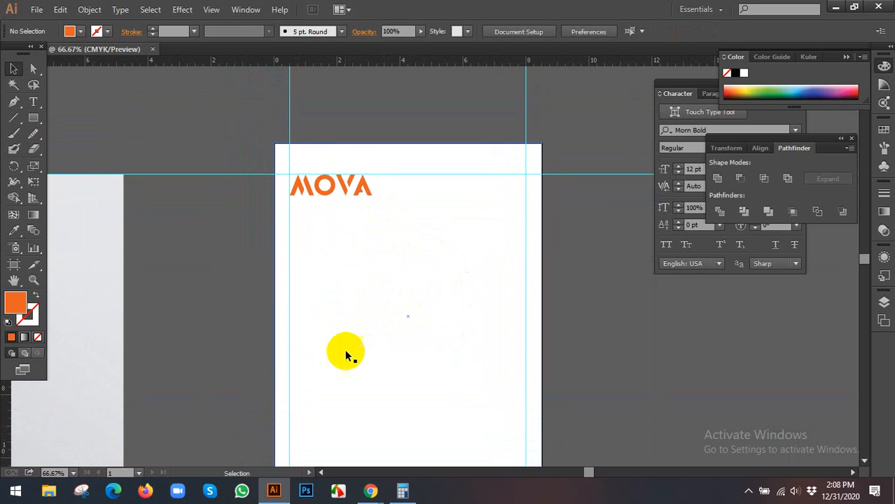
pyautogui.scroll(-4, 345, 350)
pyautogui.moveTo(346, 349); pyautogui.dragTo(349, 284)
pyautogui.click(305, 292)
pyautogui.press('a')
pyautogui.hotkey('ctrl', '2')
pyautogui.scroll(3, 306, 290)
pyautogui.click(167, 252)
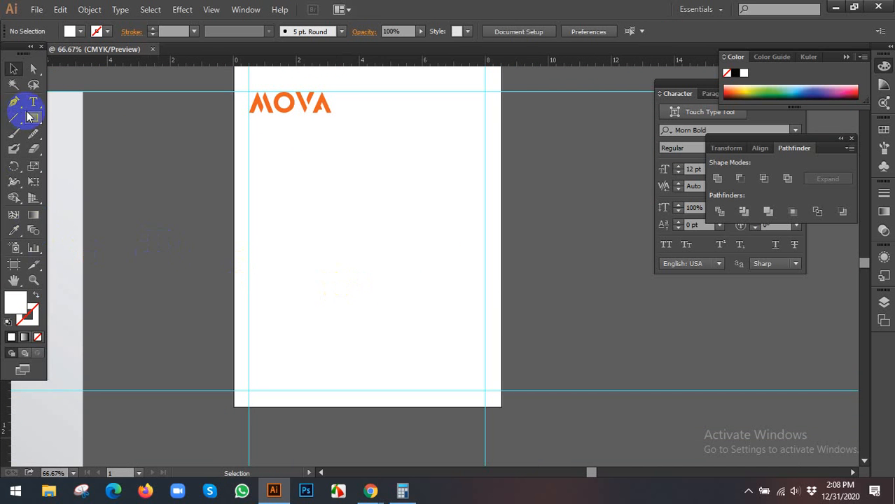
# Step: Draw a full-width rectangle about 2 in tall along the page's bottom edge and fill it with the logo's orange
pyautogui.moveTo(33, 117); pyautogui.dragTo(68, 119)
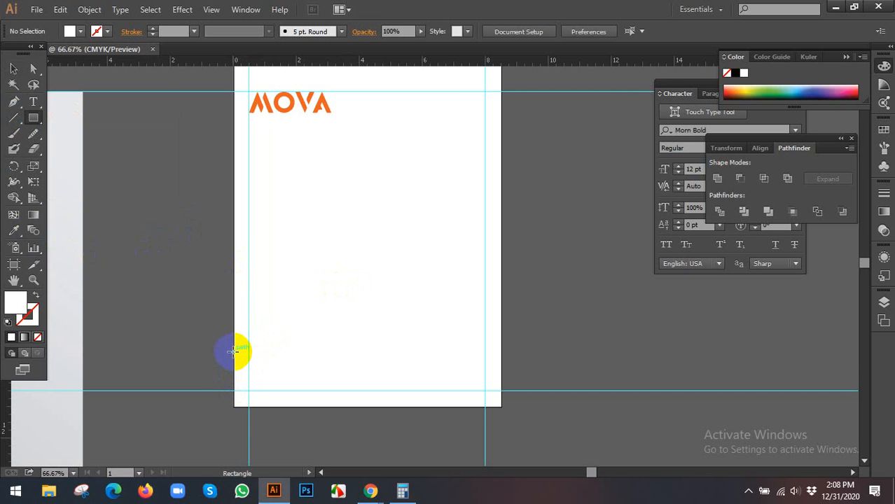
pyautogui.moveTo(233, 344); pyautogui.dragTo(499, 405)
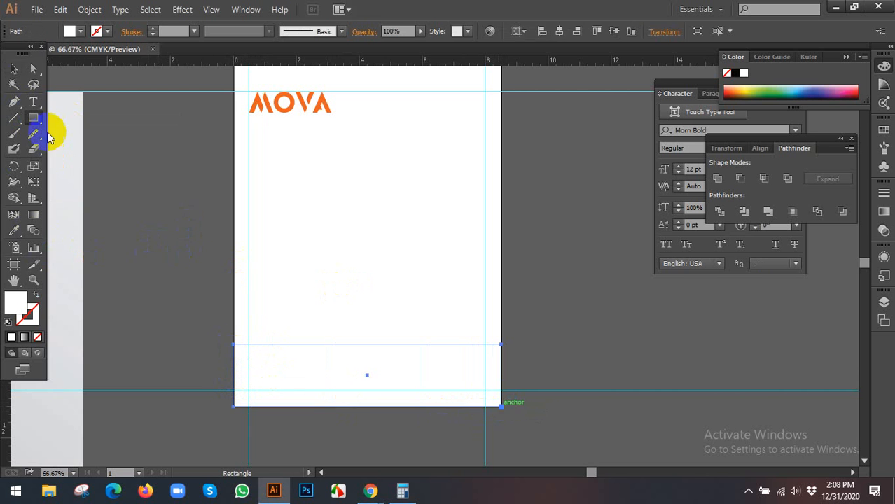
pyautogui.click(14, 68)
pyautogui.click(14, 231)
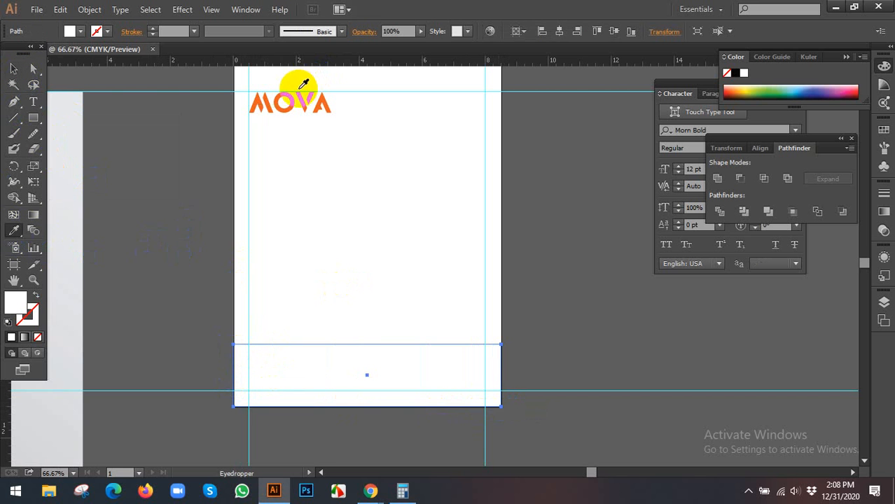
pyautogui.click(294, 91)
pyautogui.click(14, 68)
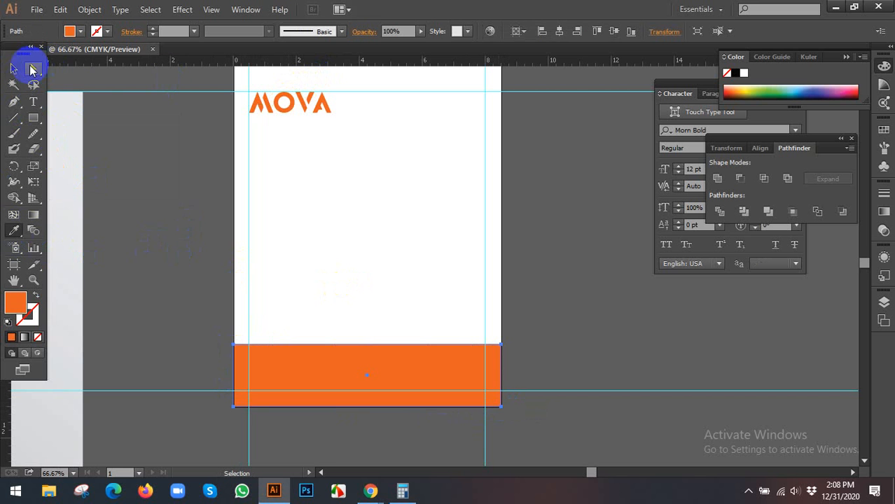
pyautogui.click(188, 205)
# Step: Add an anchor point on the orange rectangle's top edge at about X 5.75 in using the Reshape tool
pyautogui.scroll(-1, 323, 275)
pyautogui.scroll(1, 357, 327)
pyautogui.click(358, 331)
pyautogui.press('space')
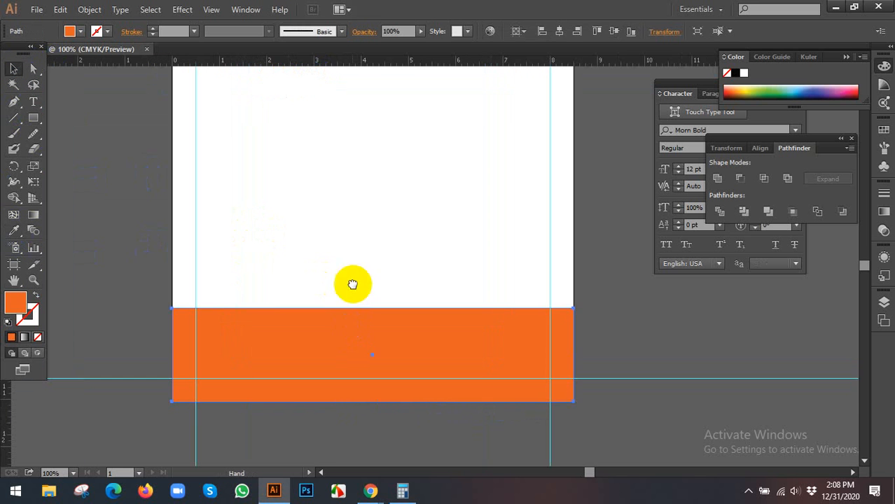
pyautogui.moveTo(353, 285); pyautogui.dragTo(347, 197)
pyautogui.scroll(1, 341, 254)
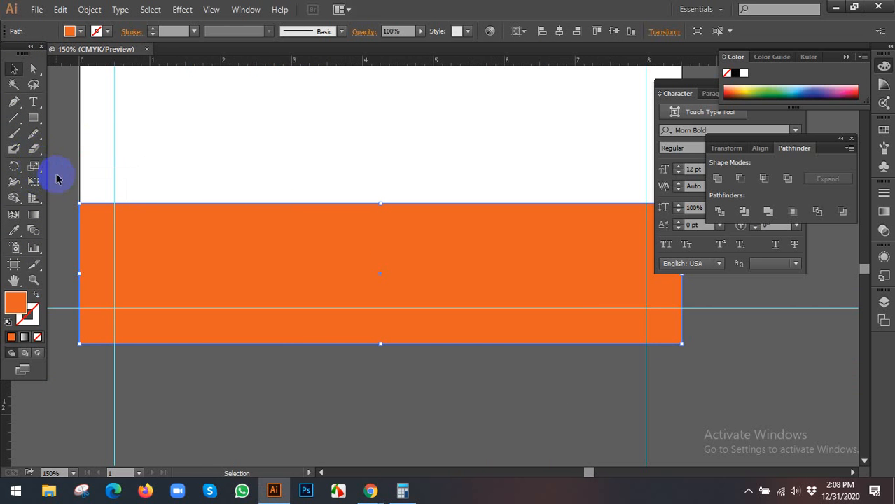
pyautogui.moveTo(39, 170); pyautogui.dragTo(88, 198)
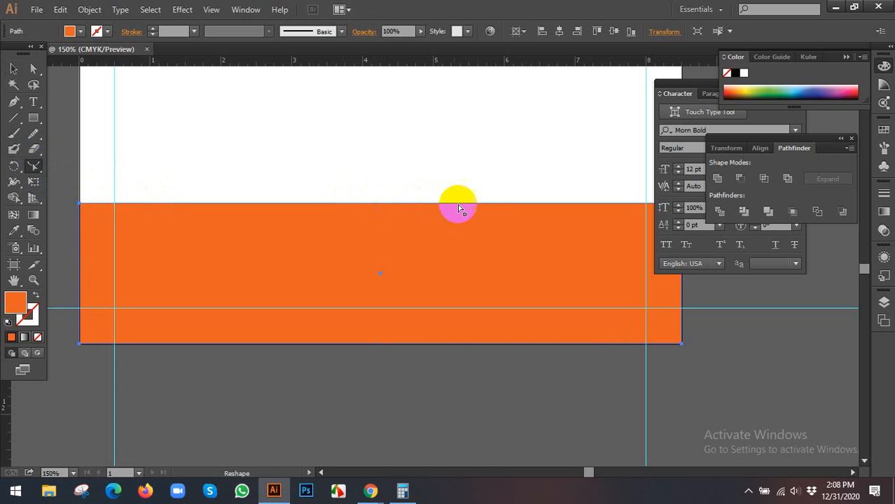
pyautogui.click(487, 204)
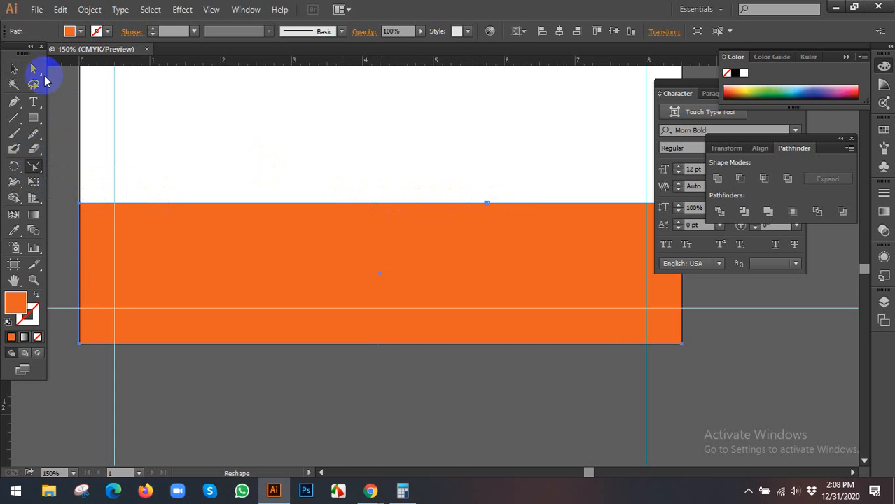
pyautogui.click(40, 75)
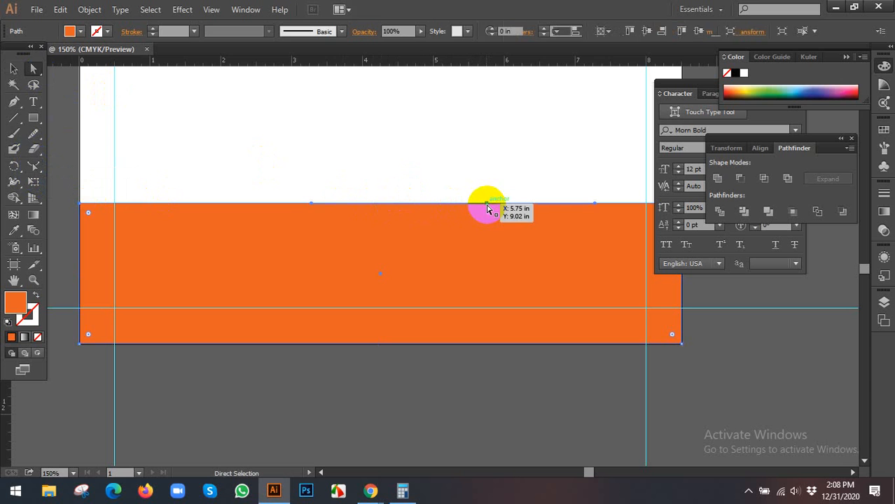
# Step: Bend the rectangle's top edge into a wave, raising the new anchor's left handle and lowering its right handle
pyautogui.click(487, 204)
pyautogui.moveTo(377, 206); pyautogui.dragTo(276, 213)
pyautogui.scroll(-1, 368, 205)
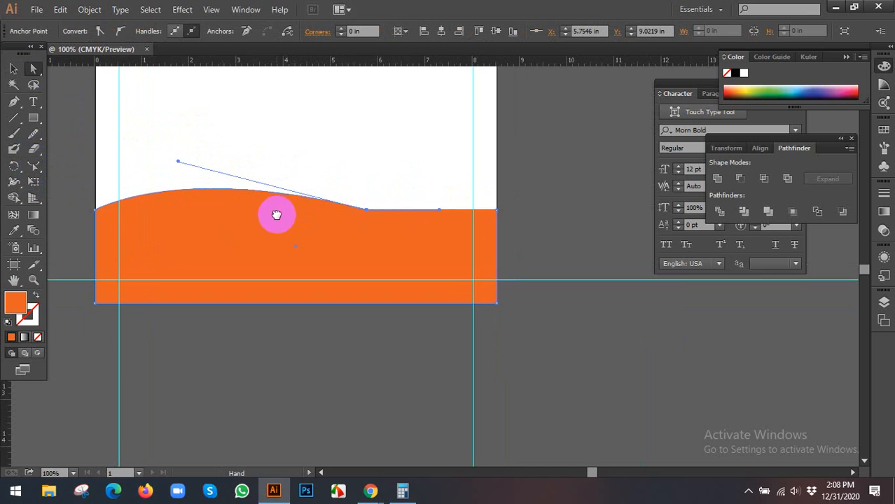
pyautogui.scroll(1, 416, 209)
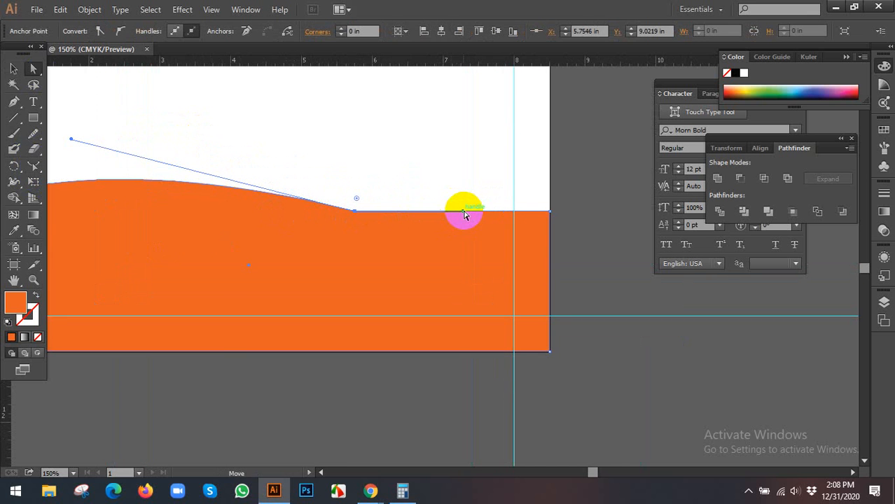
pyautogui.moveTo(463, 213); pyautogui.dragTo(495, 293)
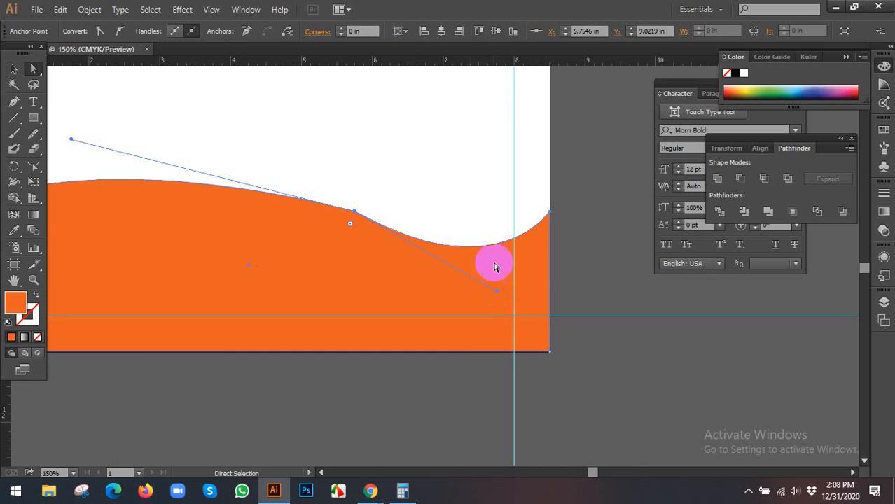
pyautogui.click(474, 200)
# Step: Round the corner at the wave's middle anchor to a radius of about 0.58 in
pyautogui.scroll(-1, 393, 216)
pyautogui.click(394, 212)
pyautogui.scroll(2, 396, 208)
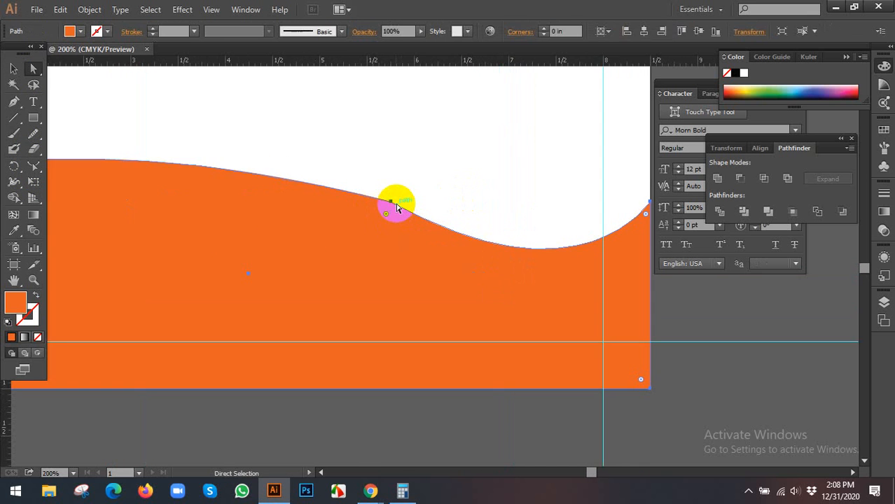
pyautogui.moveTo(390, 202); pyautogui.dragTo(370, 265)
pyautogui.scroll(-1, 416, 214)
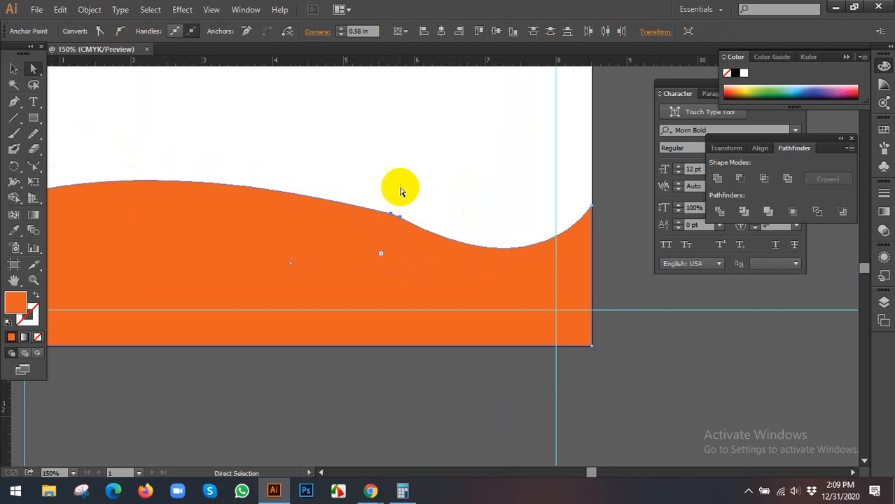
pyautogui.click(401, 188)
# Step: Delete the wavy orange shape at the bottom of the page
pyautogui.scroll(-2, 402, 187)
pyautogui.press('v')
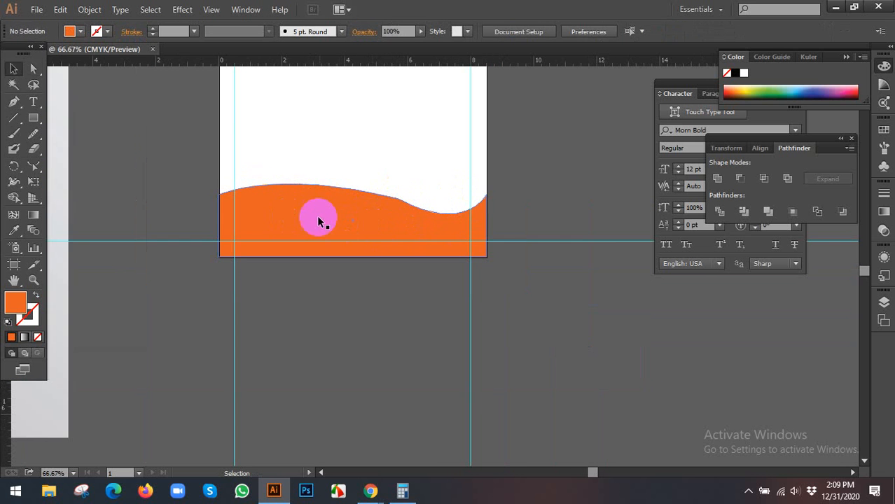
pyautogui.click(361, 204)
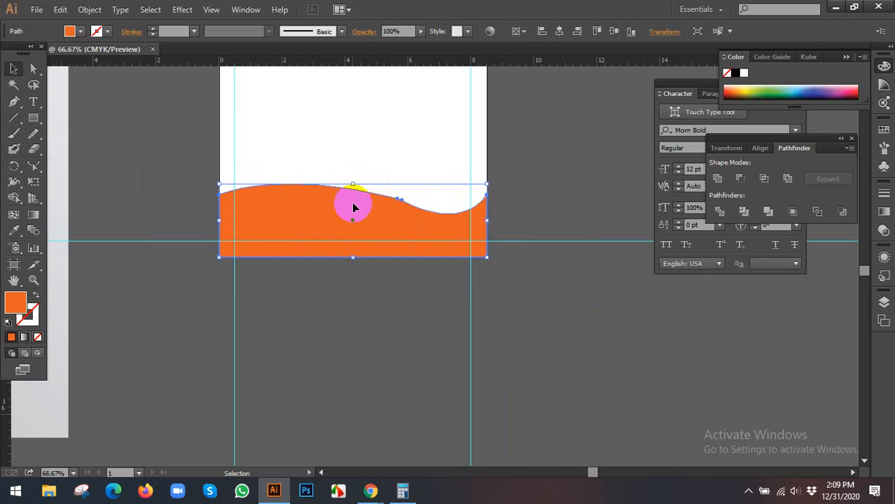
pyautogui.press('Delete')
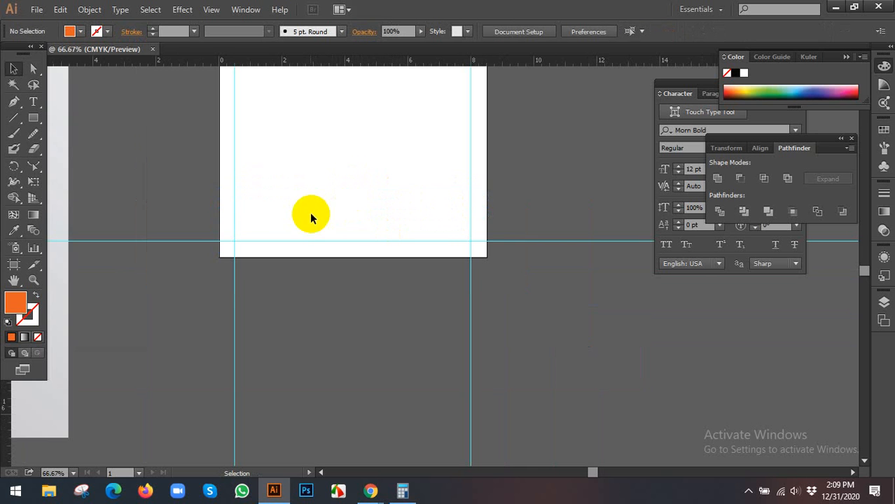
# Step: Draw a closed Pen shape from the page's bottom-left corner, curving through about X 4.54, Y 9.27 in to the right edge at Y 8.46 in and the bottom-right corner
pyautogui.click(14, 102)
pyautogui.click(221, 247)
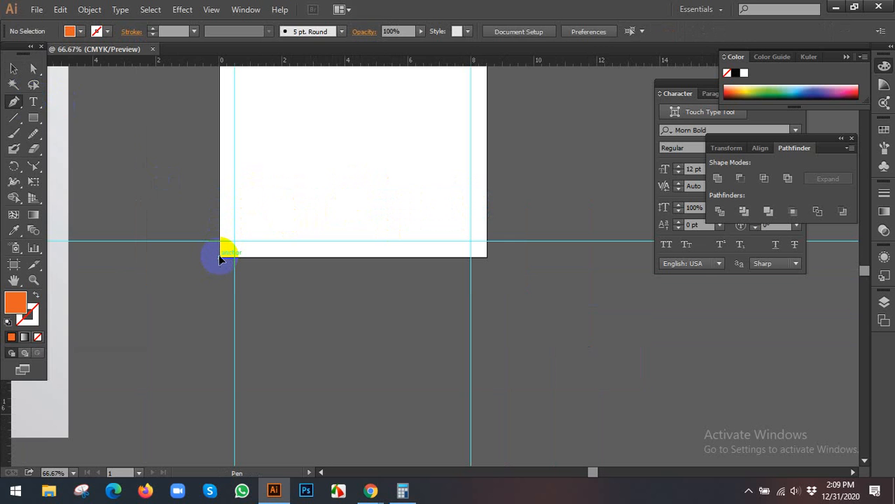
pyautogui.moveTo(363, 203); pyautogui.dragTo(463, 200)
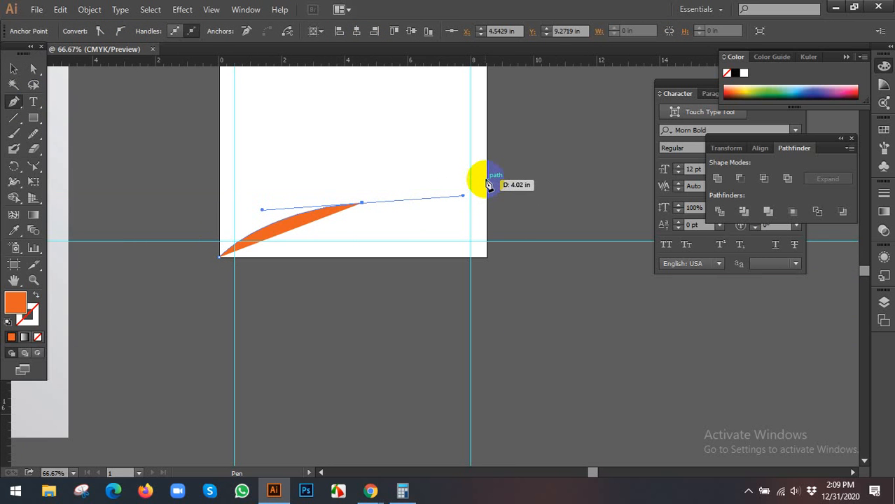
pyautogui.click(488, 180)
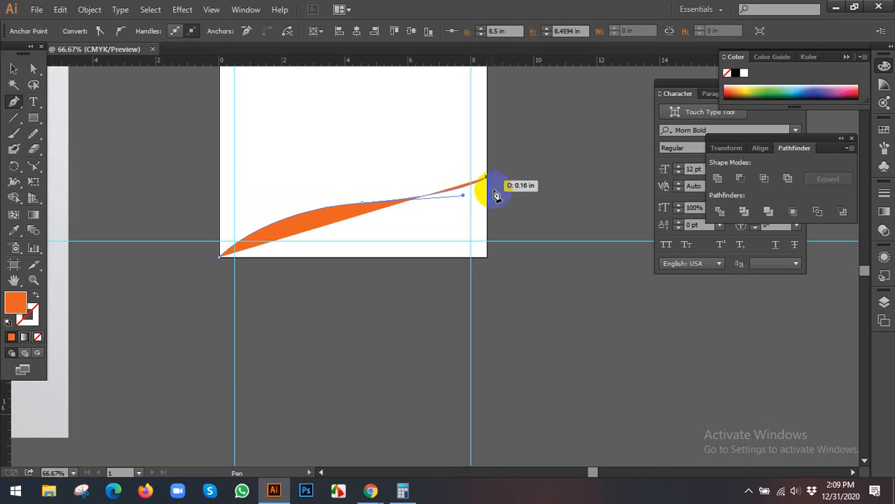
pyautogui.click(486, 257)
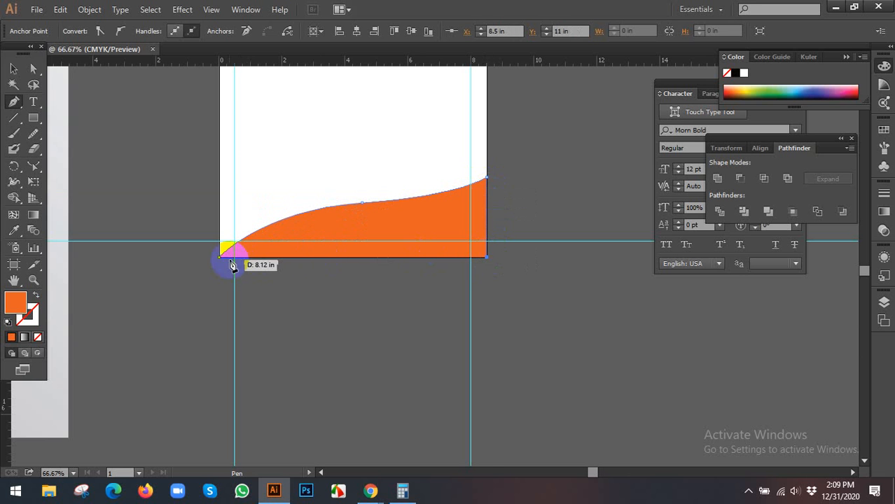
pyautogui.click(221, 258)
pyautogui.click(14, 68)
pyautogui.click(325, 136)
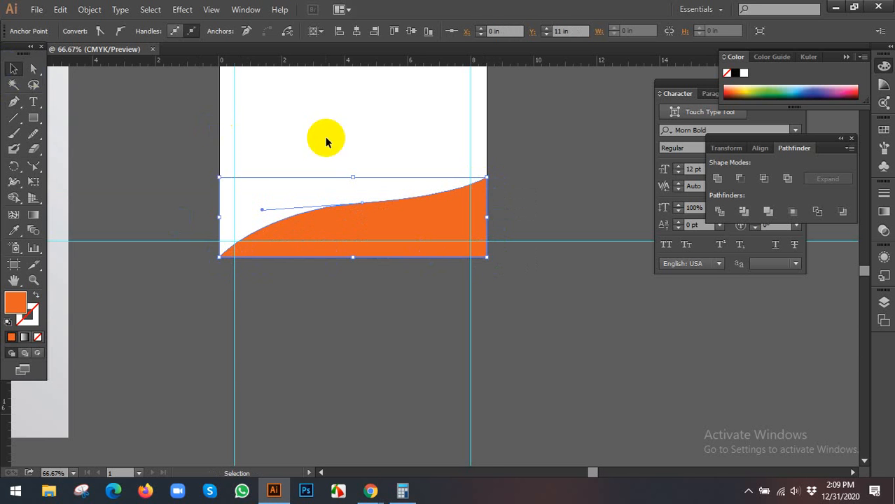
# Step: Move the middle anchor of the orange shape's curved edge down to about X 4.6 in, Y 9.96 in
pyautogui.click(359, 242)
pyautogui.click(33, 68)
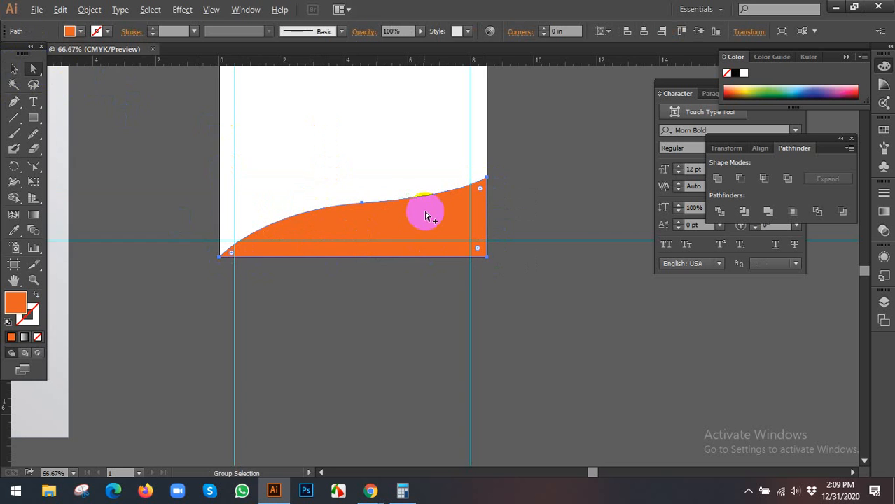
pyautogui.scroll(1, 423, 210)
pyautogui.moveTo(331, 199); pyautogui.dragTo(335, 232)
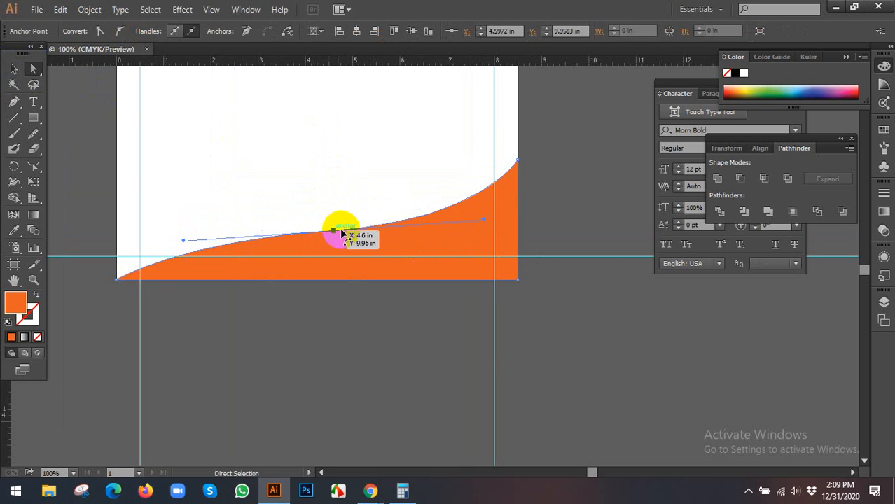
# Step: Try to move the orange shape's upper-right anchor down and inward from the page edge
pyautogui.click(519, 165)
pyautogui.moveTo(517, 163)
pyautogui.mouseDown()
pyautogui.moveTo(508, 198)
pyautogui.moveTo(507, 175)
pyautogui.mouseUp()
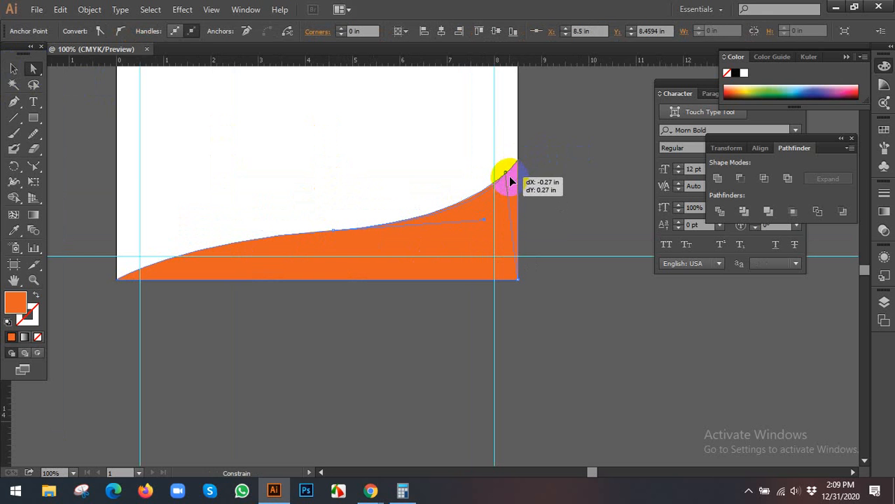
pyautogui.hotkey('ctrl', 'z')
# Step: Lower the curve's middle anchor to about X 4.57, Y 10.18 in and pull its right handle outward and down into a deeper wave
pyautogui.click(333, 233)
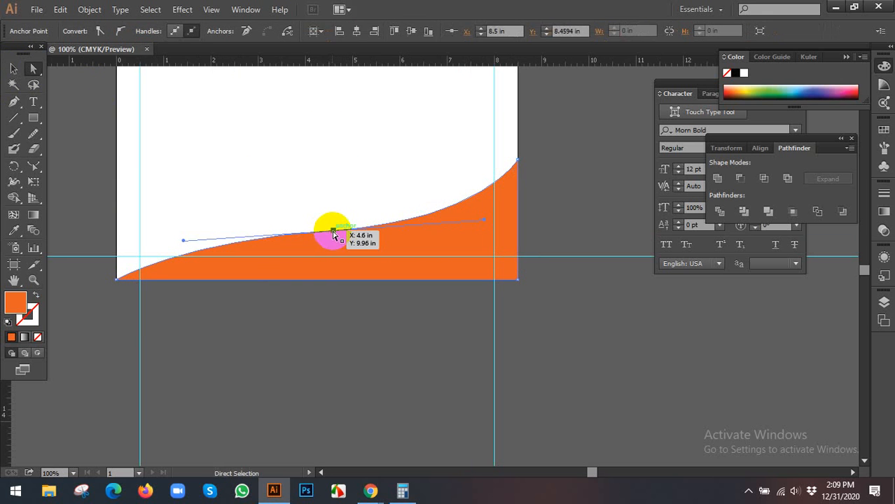
pyautogui.moveTo(334, 233); pyautogui.dragTo(333, 242)
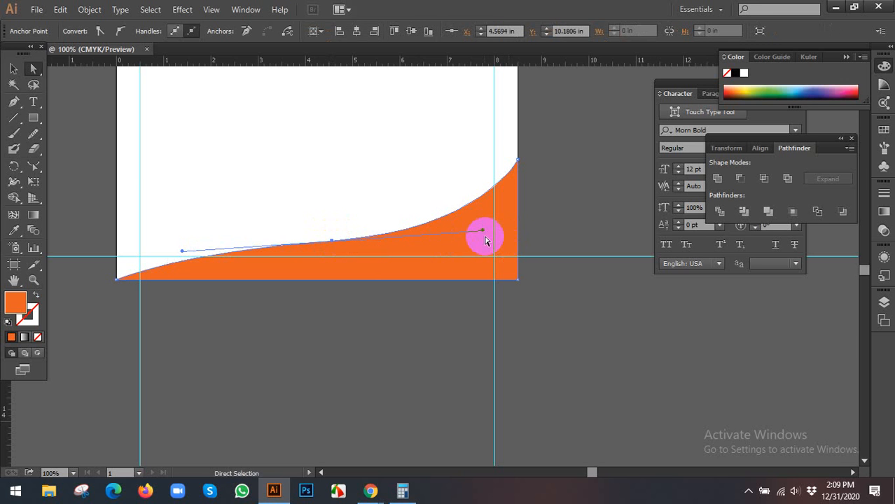
pyautogui.moveTo(482, 235); pyautogui.dragTo(532, 247)
pyautogui.click(524, 299)
pyautogui.click(510, 225)
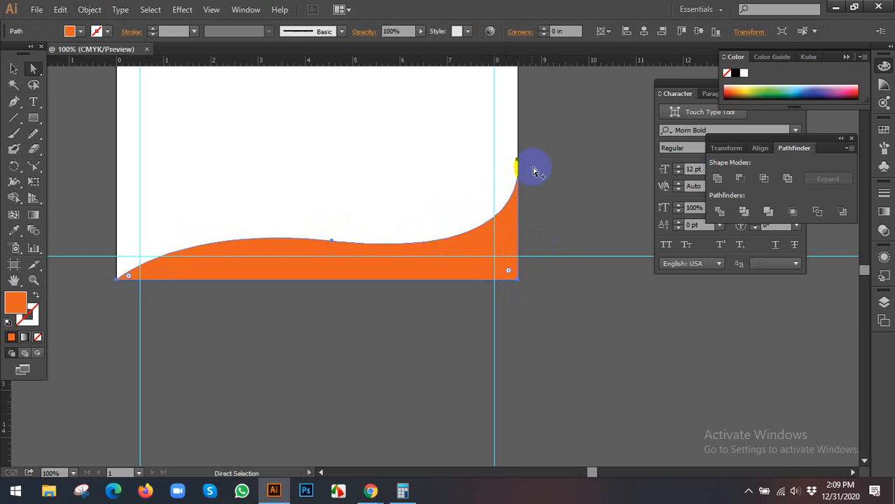
# Step: Lower the orange shape's upper-right anchor along the page edge to about Y 9.0 in
pyautogui.scroll(1, 535, 167)
pyautogui.moveTo(481, 160); pyautogui.dragTo(546, 240)
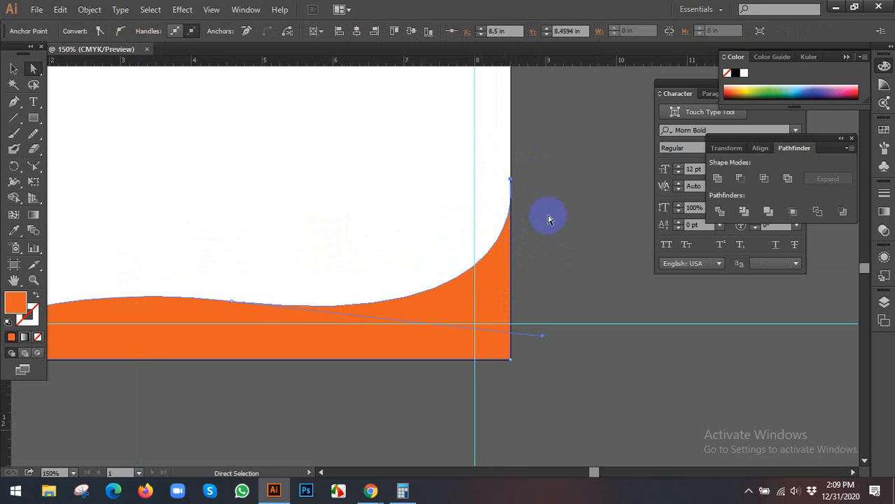
pyautogui.moveTo(456, 170); pyautogui.dragTo(565, 197)
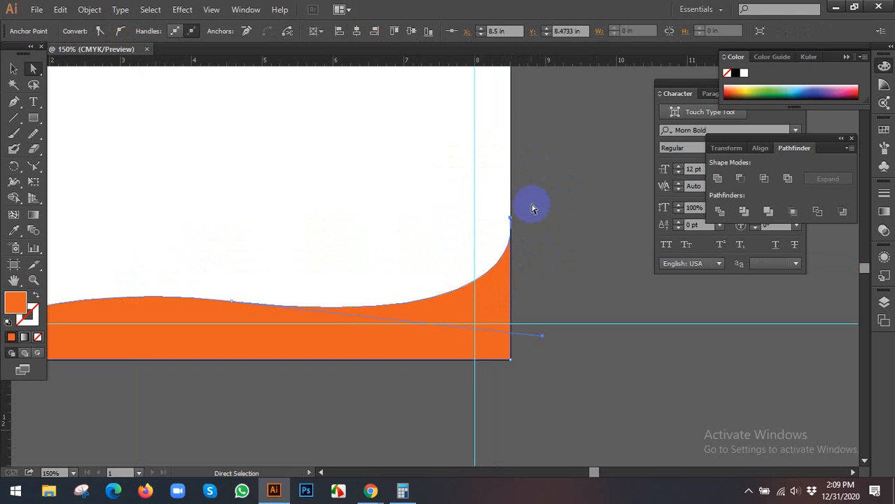
pyautogui.moveTo(489, 199); pyautogui.dragTo(568, 241)
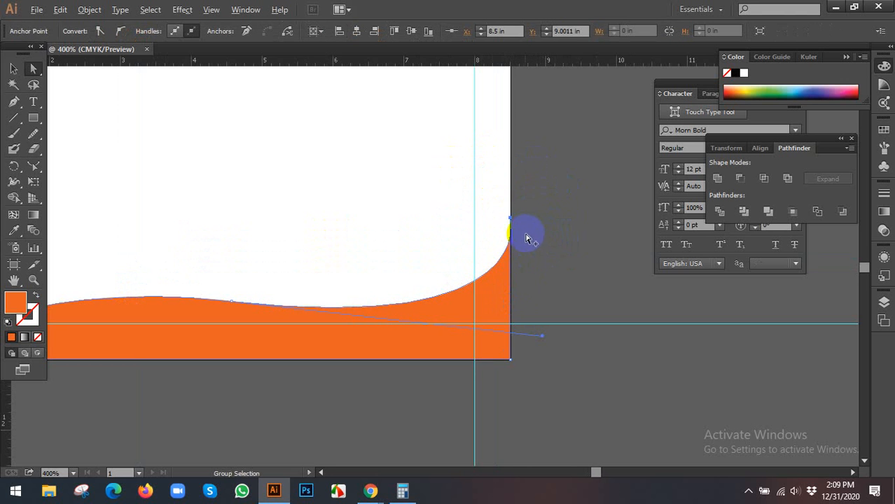
# Step: Try to delete the orange shape's upper-right anchor at the page edge, then undo it
pyautogui.scroll(2, 527, 238)
pyautogui.moveTo(442, 166); pyautogui.dragTo(535, 215)
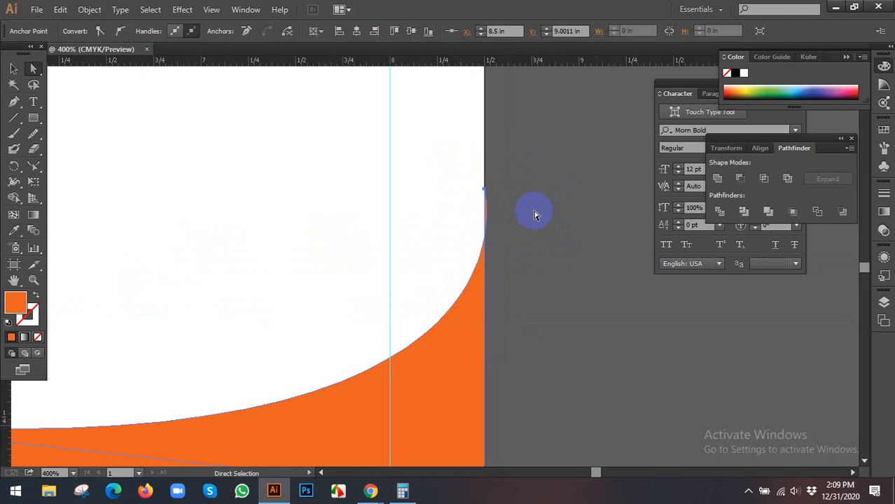
pyautogui.press('Delete')
pyautogui.hotkey('ctrl', 'z')
pyautogui.click(505, 260)
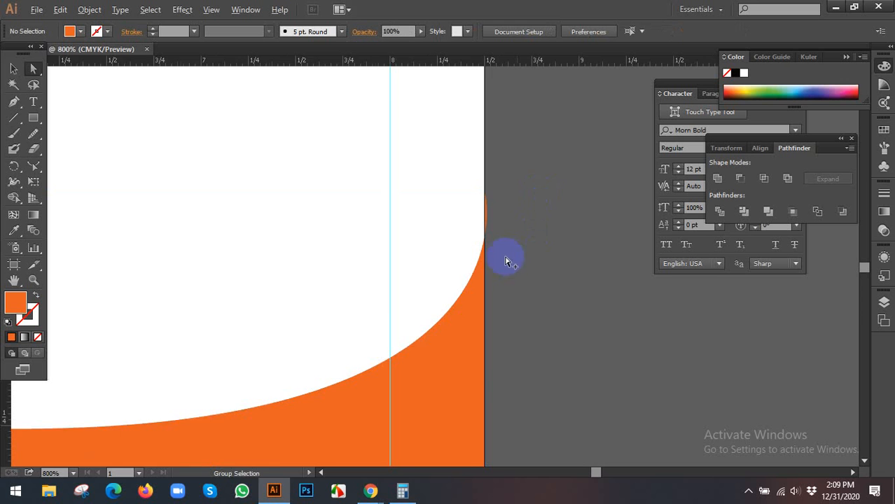
# Step: Draw a rectangle over the sliver of the orange wave bulging past the page edge and give it the grey canvas colour
pyautogui.scroll(3, 500, 246)
pyautogui.moveTo(492, 170); pyautogui.dragTo(393, 254)
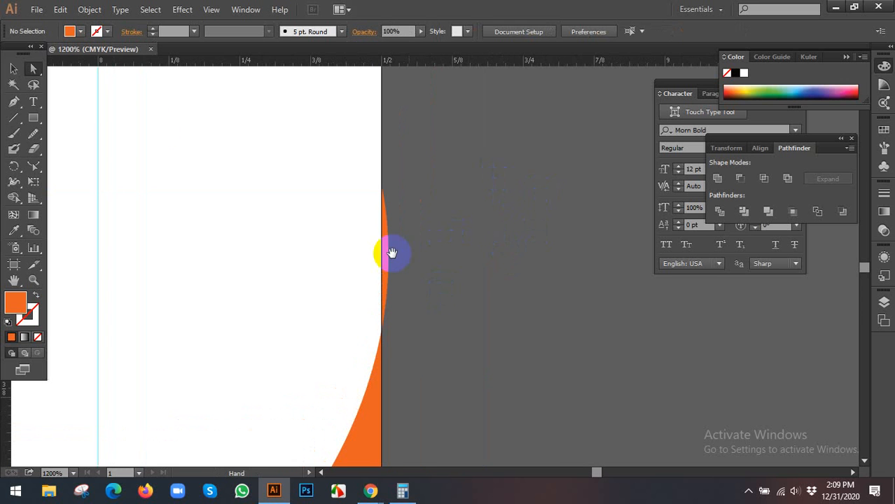
pyautogui.click(33, 118)
pyautogui.moveTo(300, 156); pyautogui.dragTo(568, 332)
pyautogui.click(17, 102)
pyautogui.click(13, 231)
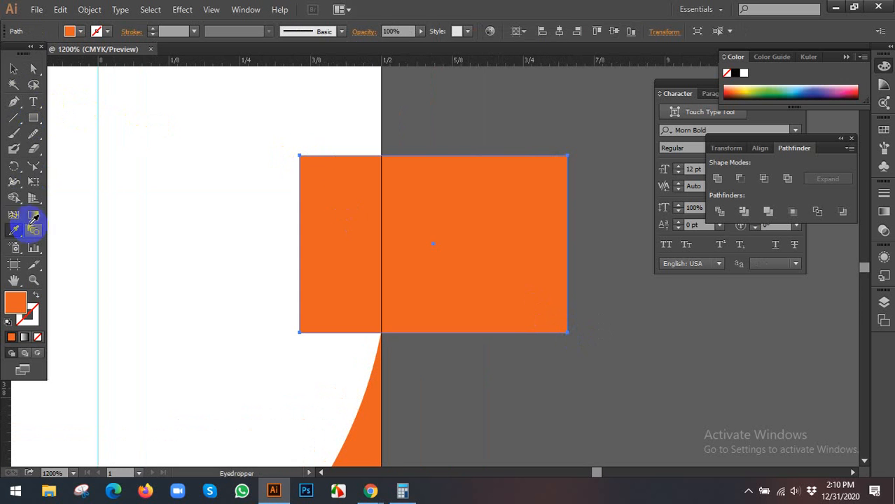
pyautogui.click(490, 113)
# Step: Divide the orange wave with the grey rectangle using Pathfinder Divide, and ungroup the resulting pieces
pyautogui.click(13, 68)
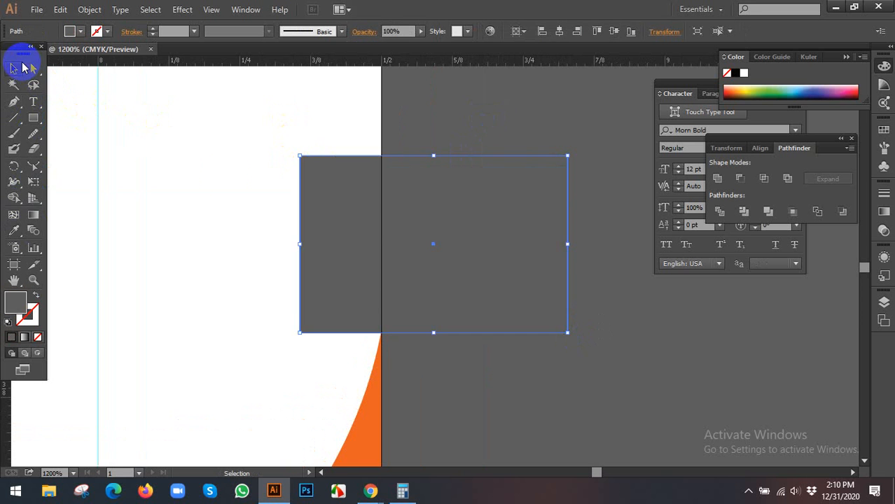
pyautogui.moveTo(481, 292); pyautogui.dragTo(481, 229)
pyautogui.keyDown('shift'); pyautogui.click(375, 336); pyautogui.keyUp('shift')
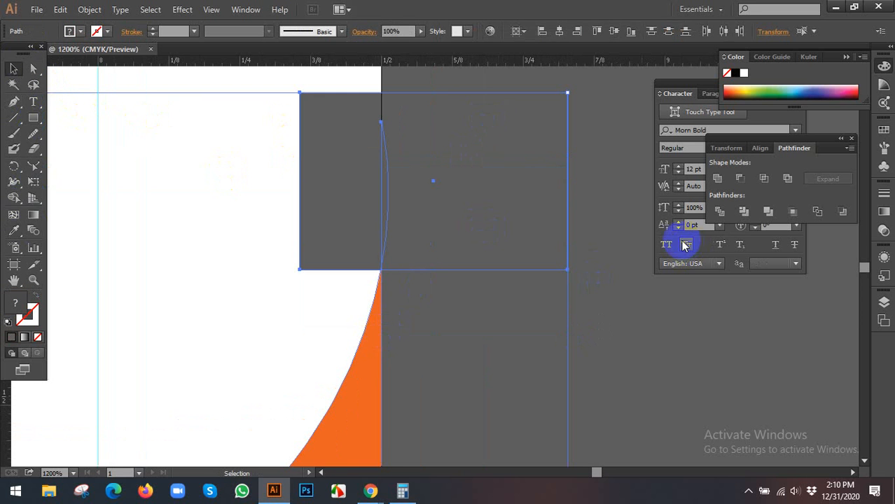
pyautogui.click(731, 217)
pyautogui.rightClick(391, 168)
pyautogui.click(442, 243)
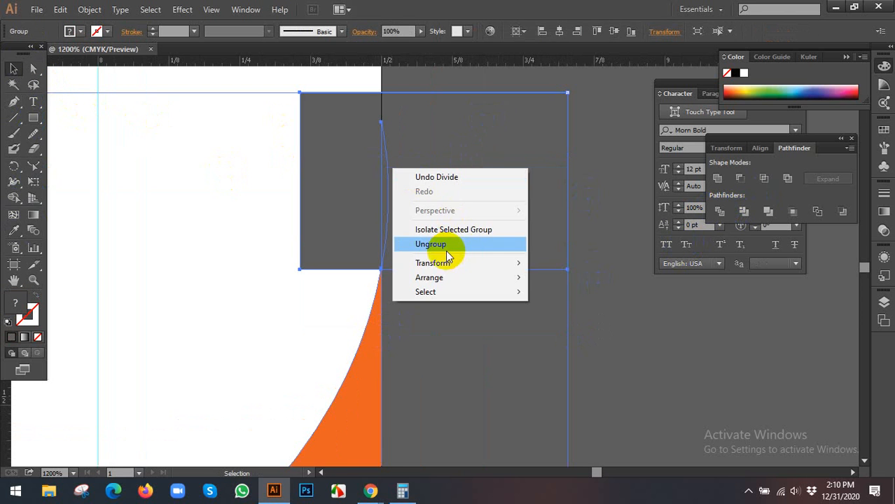
# Step: Delete the grey rectangle pieces, including the bulge beyond the page edge
pyautogui.click(483, 232)
pyautogui.press('Delete')
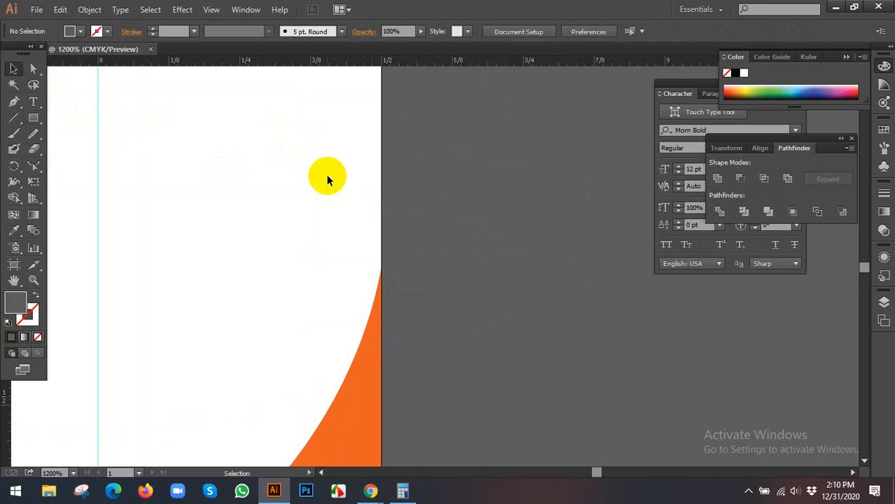
pyautogui.moveTo(476, 227); pyautogui.dragTo(513, 229)
pyautogui.press('Delete')
# Step: Duplicate the orange wave in place behind the original and fill the copy with a darker red-orange, #d84005
pyautogui.scroll(-5, 459, 212)
pyautogui.scroll(-3, 468, 208)
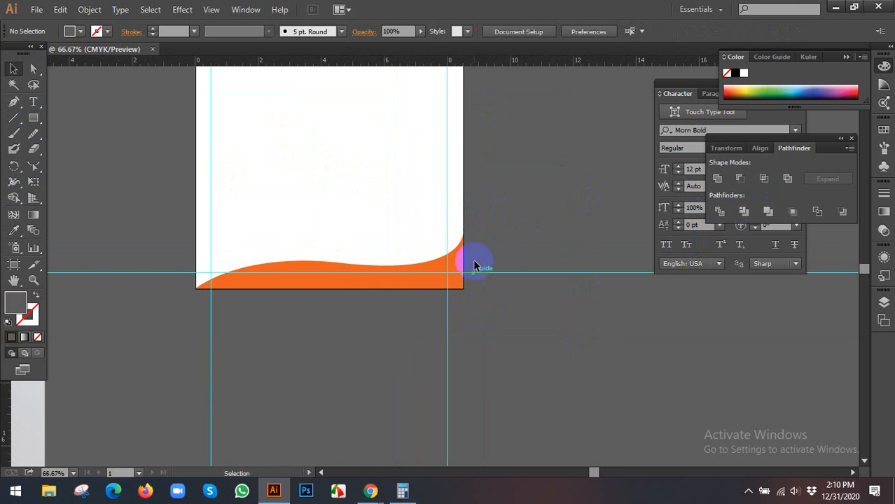
pyautogui.click(379, 278)
pyautogui.scroll(1, 327, 274)
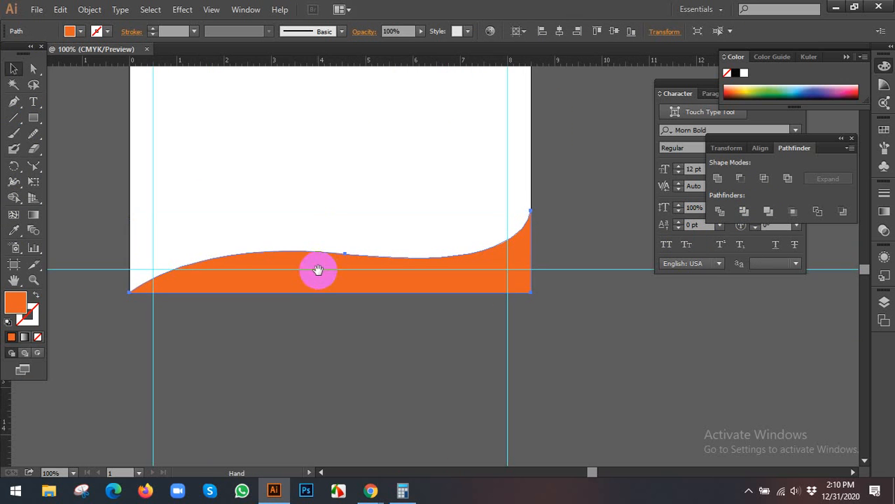
pyautogui.scroll(4, 326, 256)
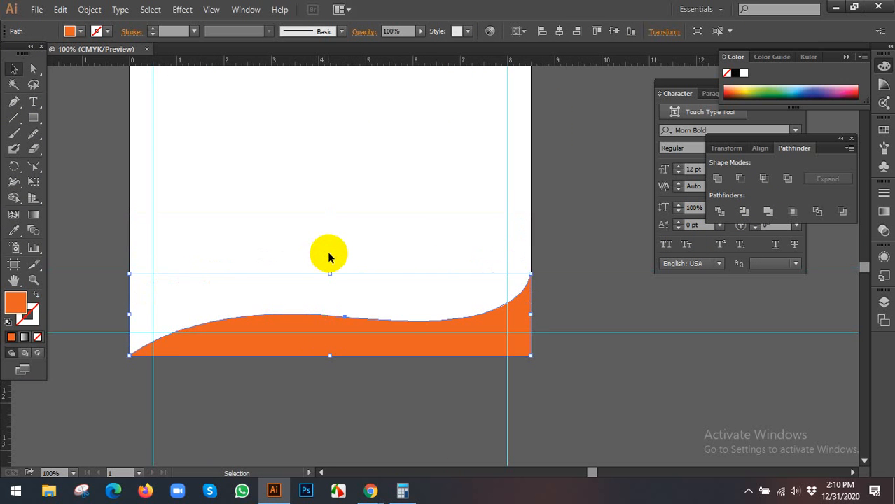
pyautogui.scroll(-3, 325, 295)
pyautogui.press('a')
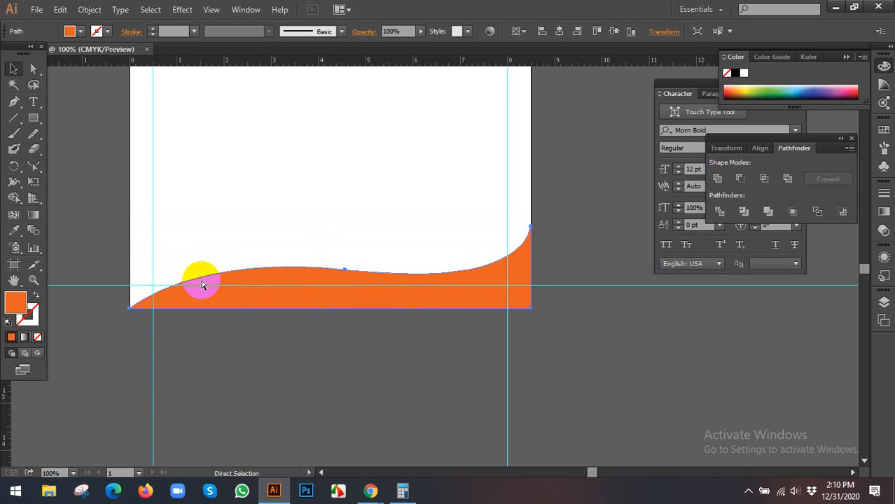
pyautogui.press('v')
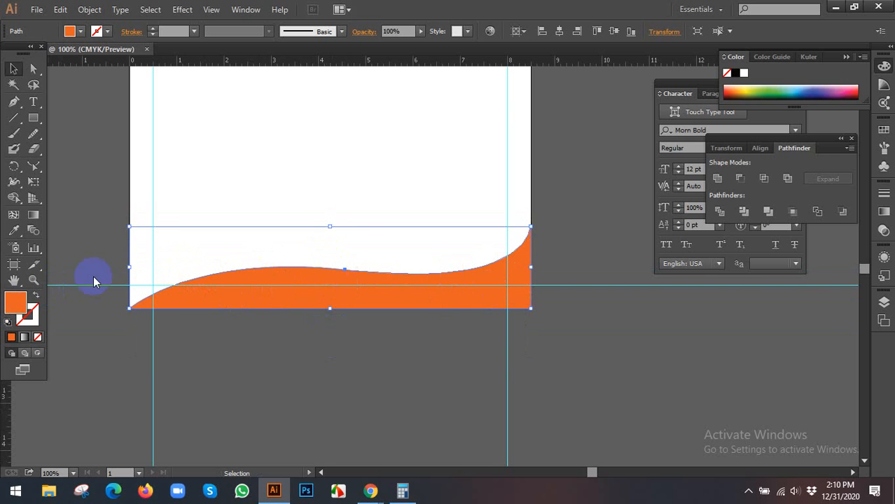
pyautogui.doubleClick(15, 302)
pyautogui.click(616, 183)
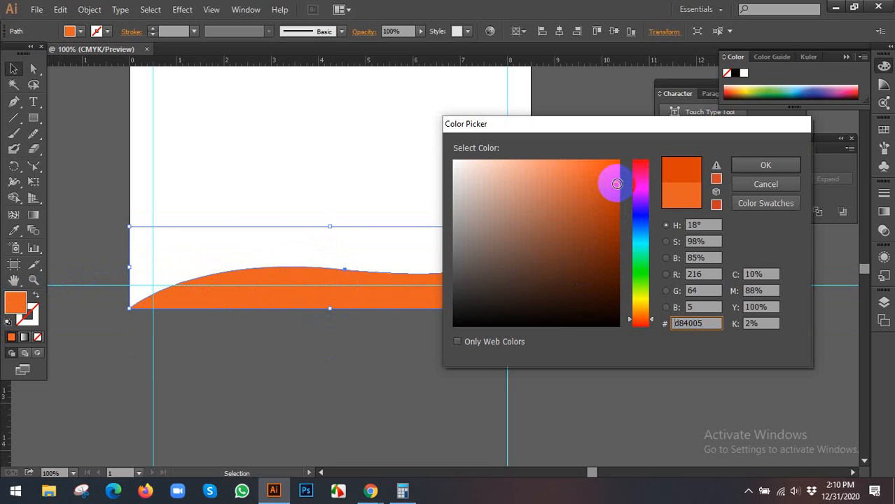
pyautogui.click(770, 165)
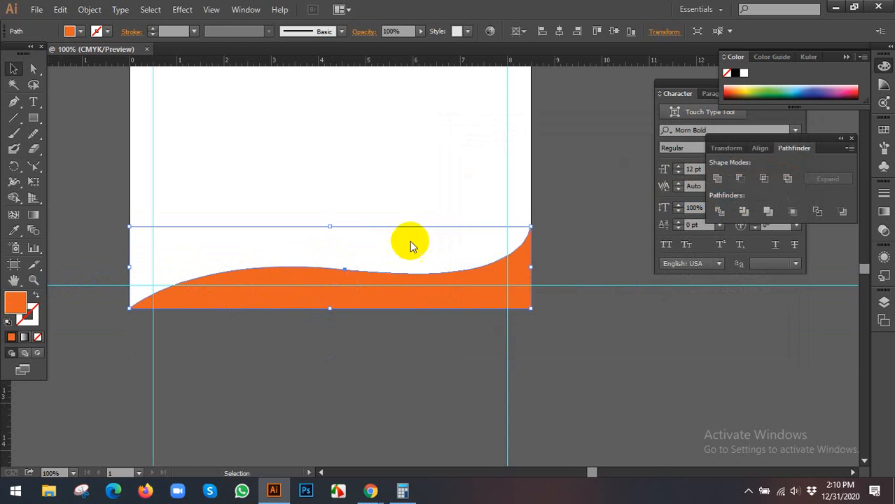
# Step: Stretch the rear wave slightly upward to form a thin rim, and lower its upper-right anchor along the page edge to Y 9.25 in
pyautogui.scroll(1, 333, 238)
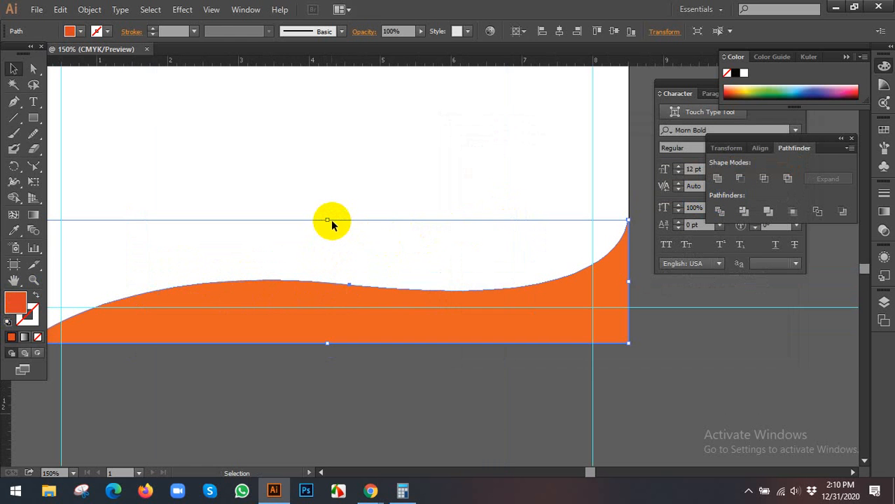
pyautogui.moveTo(329, 221); pyautogui.dragTo(305, 205)
pyautogui.click(33, 68)
pyautogui.click(616, 190)
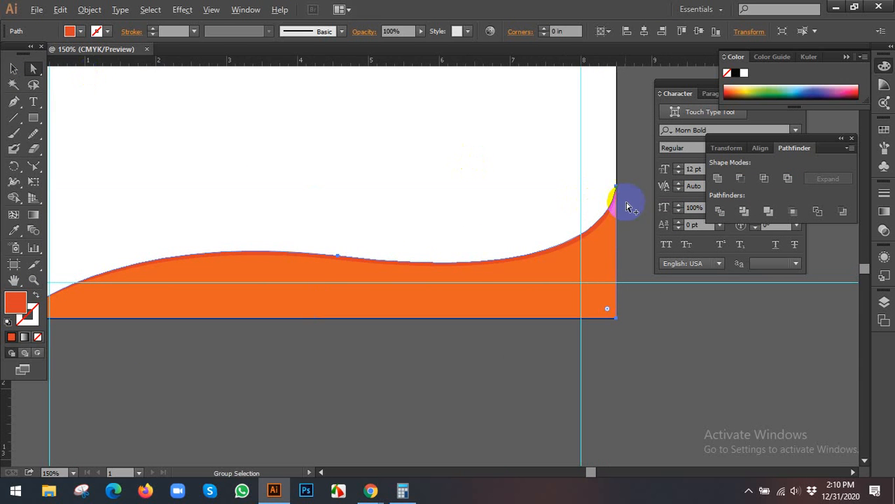
pyautogui.scroll(2, 615, 189)
pyautogui.click(606, 174)
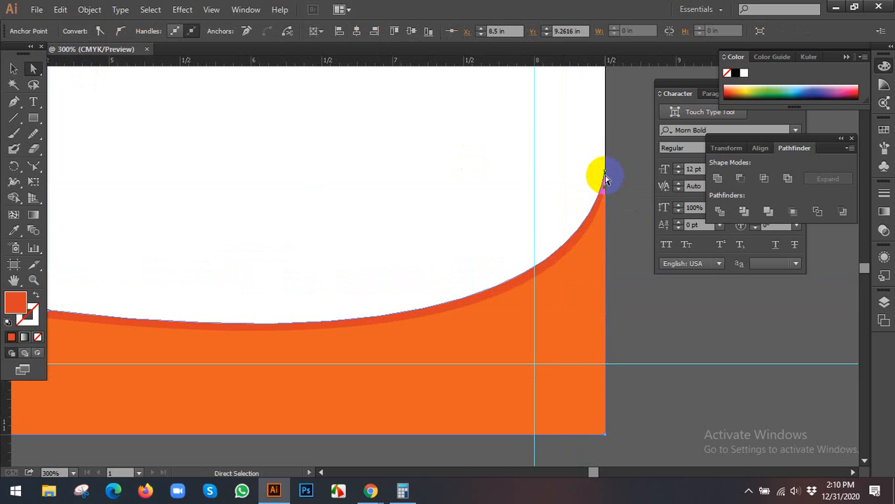
pyautogui.click(613, 170)
pyautogui.scroll(2, 616, 179)
pyautogui.click(592, 205)
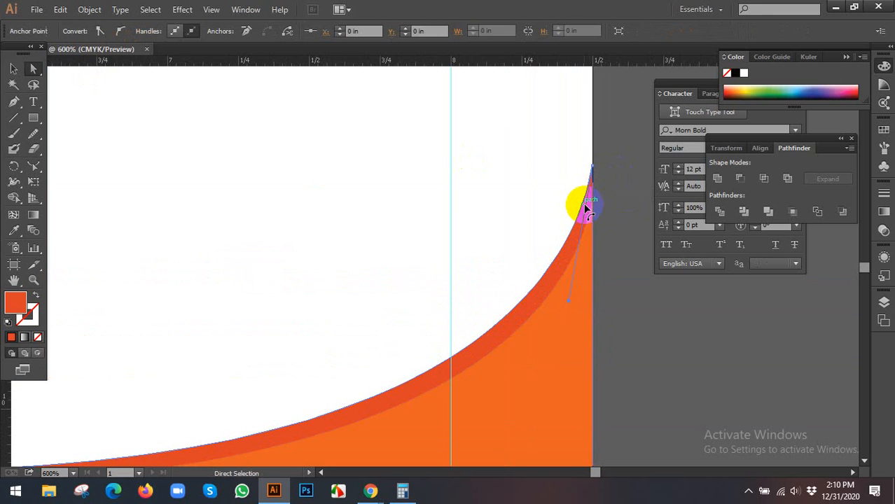
pyautogui.click(592, 170)
pyautogui.moveTo(593, 171); pyautogui.dragTo(593, 200)
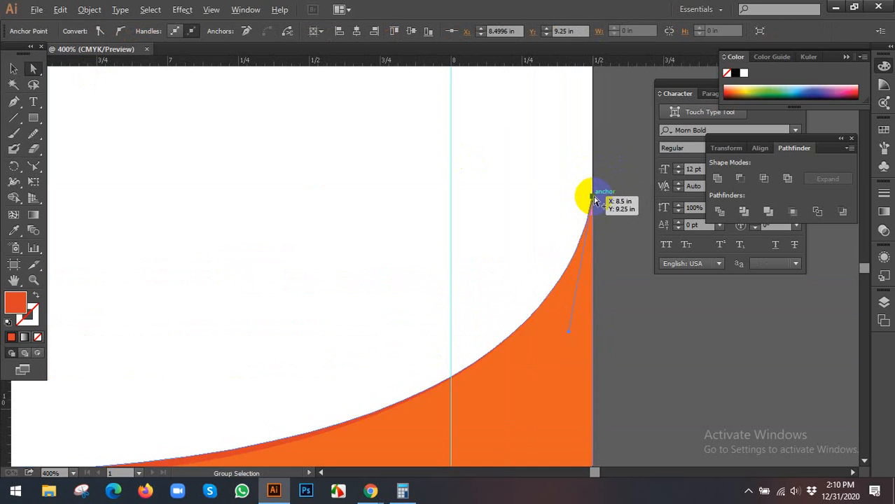
# Step: Change the rear wave's fill to the lighter orange #ff7f57
pyautogui.scroll(-3, 594, 197)
pyautogui.click(495, 196)
pyautogui.moveTo(375, 192); pyautogui.dragTo(525, 171)
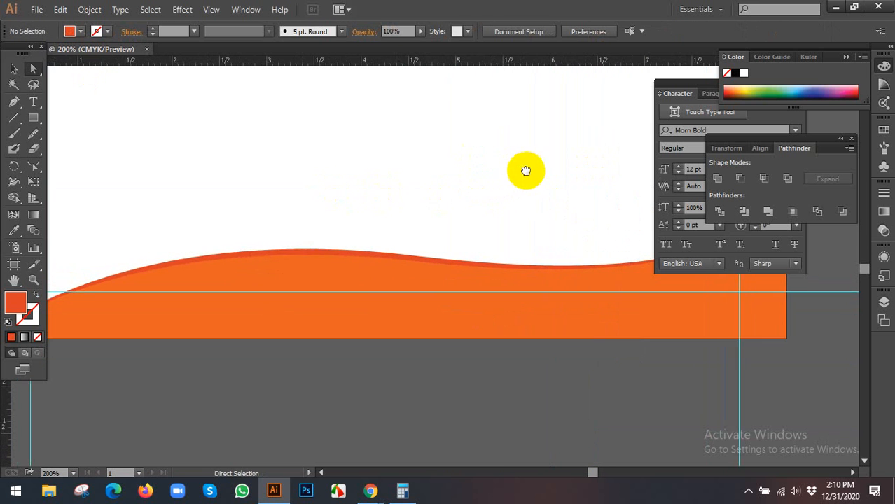
pyautogui.click(256, 254)
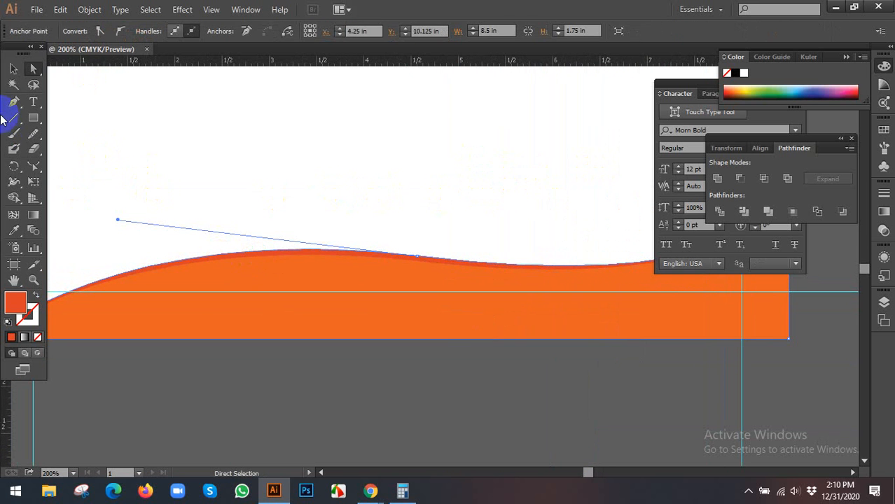
pyautogui.click(13, 68)
pyautogui.doubleClick(16, 302)
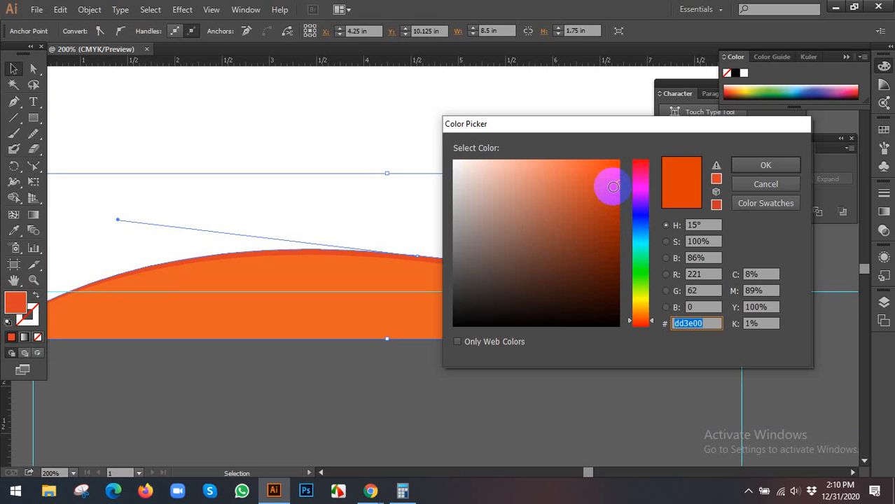
pyautogui.moveTo(605, 186); pyautogui.dragTo(565, 154)
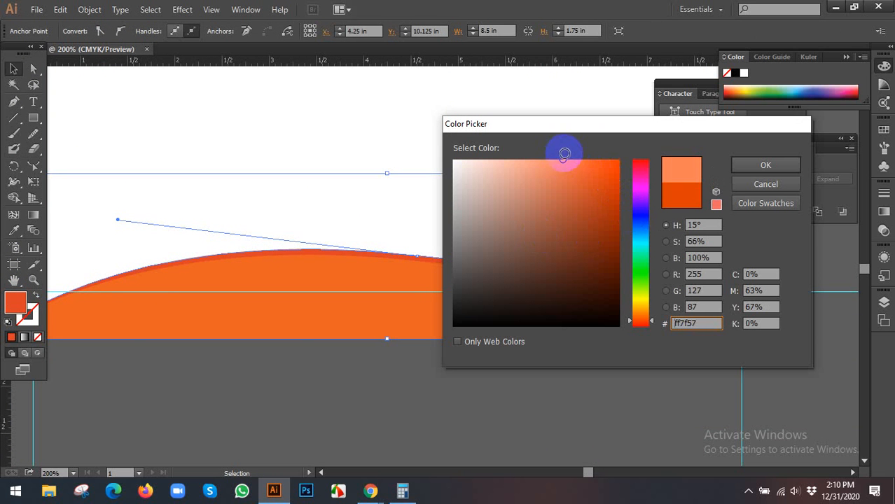
pyautogui.click(766, 165)
pyautogui.click(447, 373)
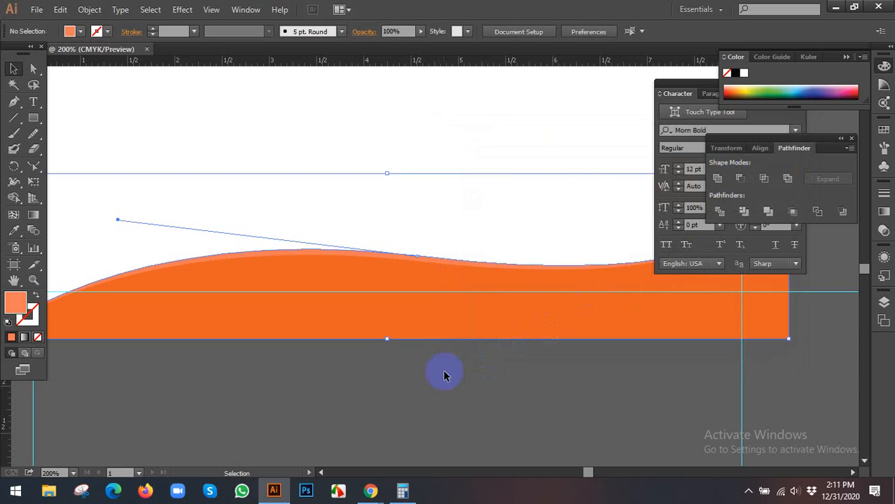
# Step: Draw a long horizontal bar across the right page edge and a tall, thin vertical bar crossing it above the wave
pyautogui.hotkey('ctrl', '-')
pyautogui.moveTo(468, 268); pyautogui.dragTo(327, 370)
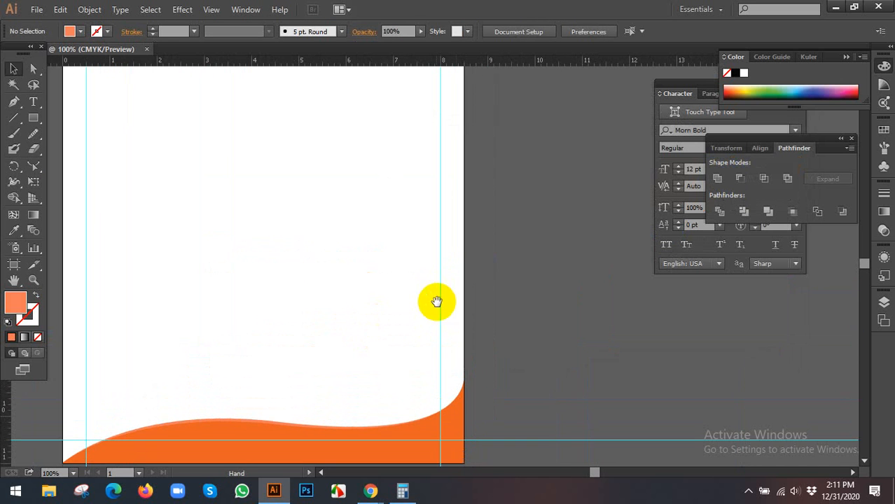
pyautogui.click(33, 118)
pyautogui.moveTo(378, 205); pyautogui.dragTo(559, 220)
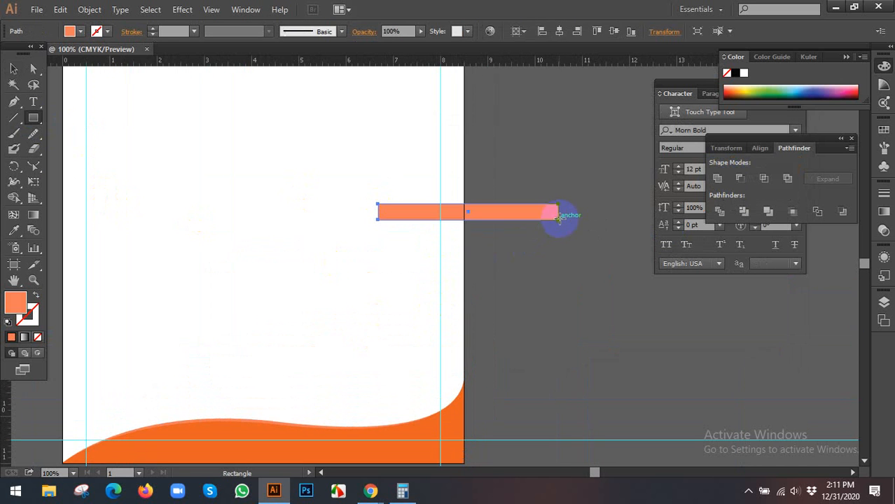
pyautogui.moveTo(435, 364); pyautogui.dragTo(427, 125)
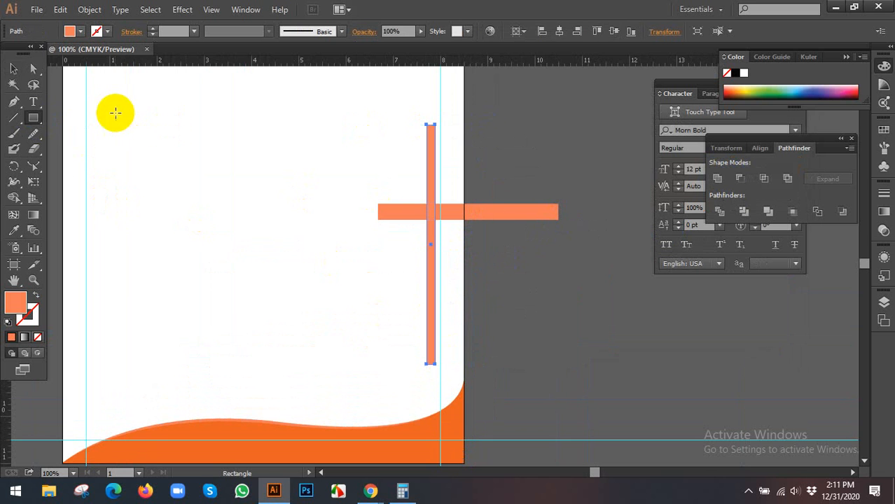
pyautogui.click(12, 70)
pyautogui.click(366, 250)
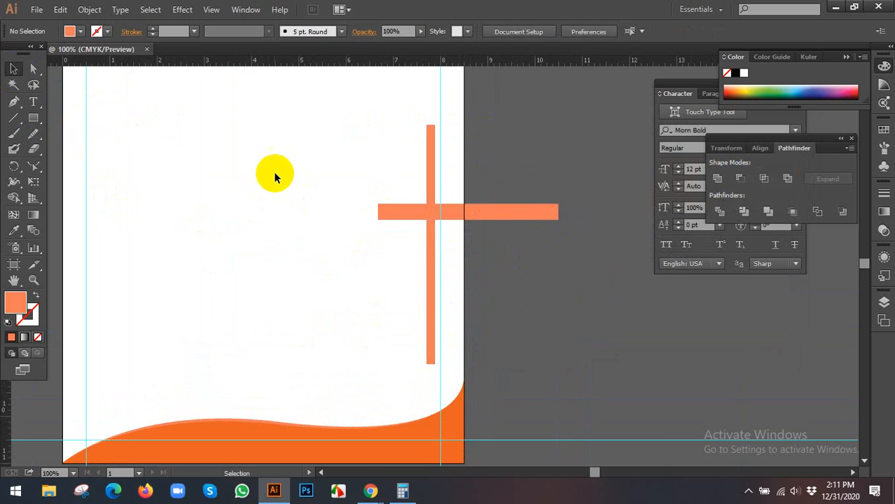
# Step: Try to remove the horizontal bar's section left of the vertical bar with Shape Builder, and undo the removal
pyautogui.moveTo(274, 176); pyautogui.dragTo(523, 266)
pyautogui.click(14, 199)
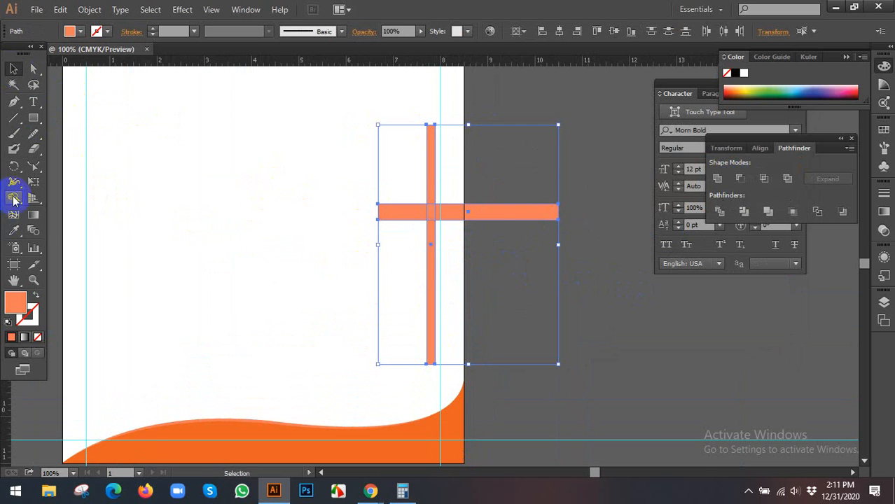
pyautogui.click(70, 197)
pyautogui.scroll(1, 430, 210)
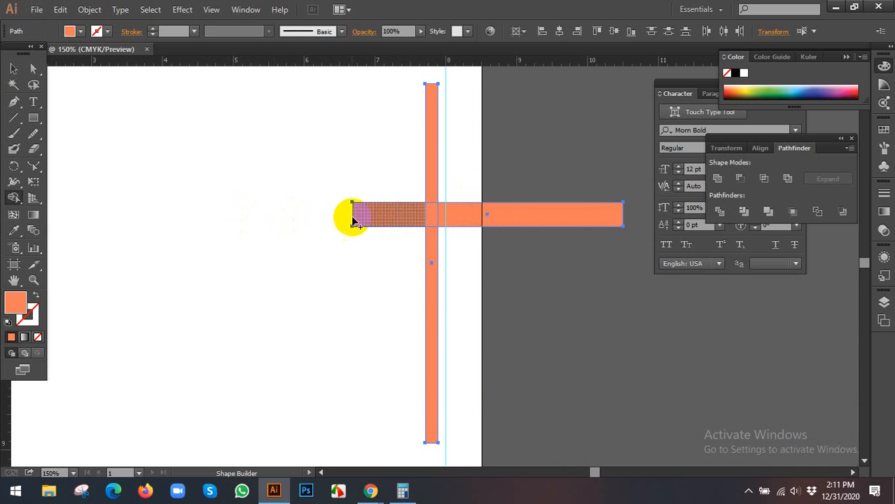
pyautogui.keyDown('alt'); pyautogui.click(385, 220); pyautogui.keyUp('alt')
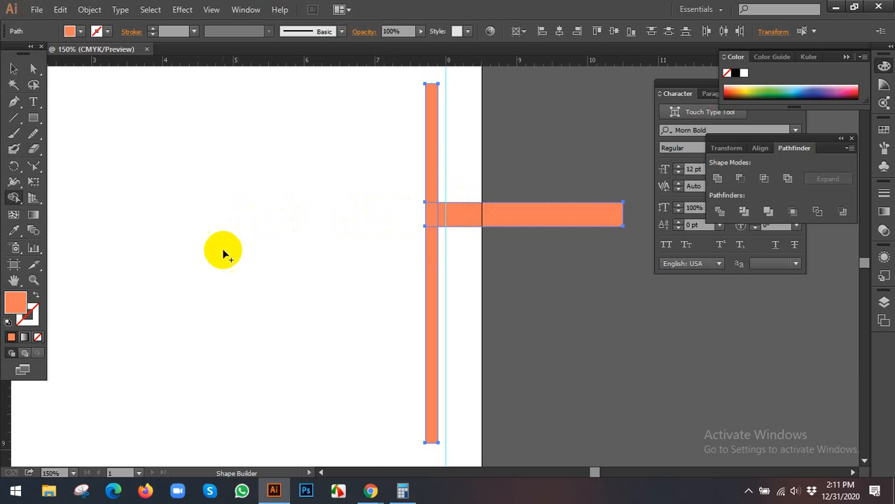
pyautogui.hotkey('ctrl', 'z')
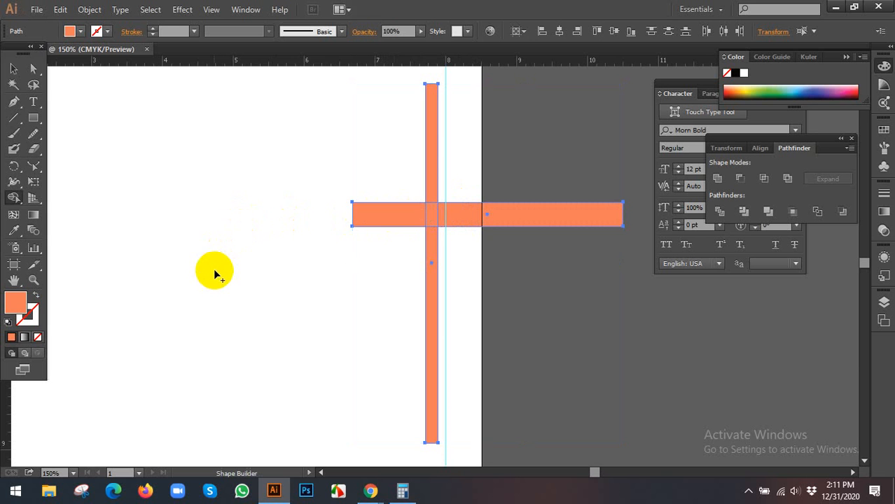
# Step: Divide the two crossing bars along their overlaps with Pathfinder and ungroup the resulting pieces
pyautogui.press('v')
pyautogui.click(217, 266)
pyautogui.doubleClick(518, 215)
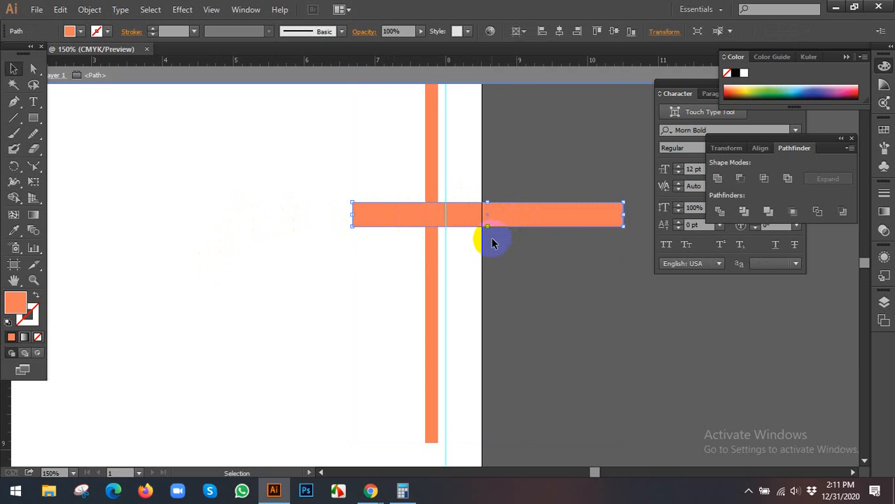
pyautogui.doubleClick(758, 278)
pyautogui.moveTo(297, 160); pyautogui.dragTo(476, 246)
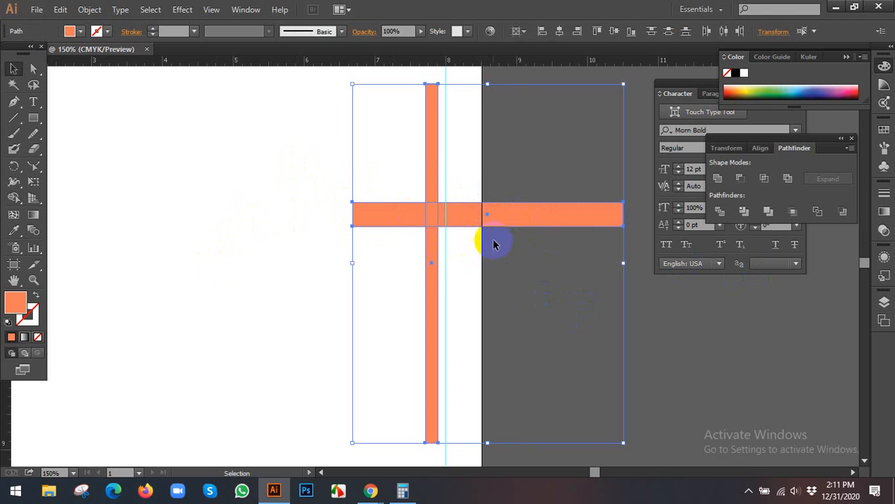
pyautogui.click(721, 215)
pyautogui.rightClick(438, 219)
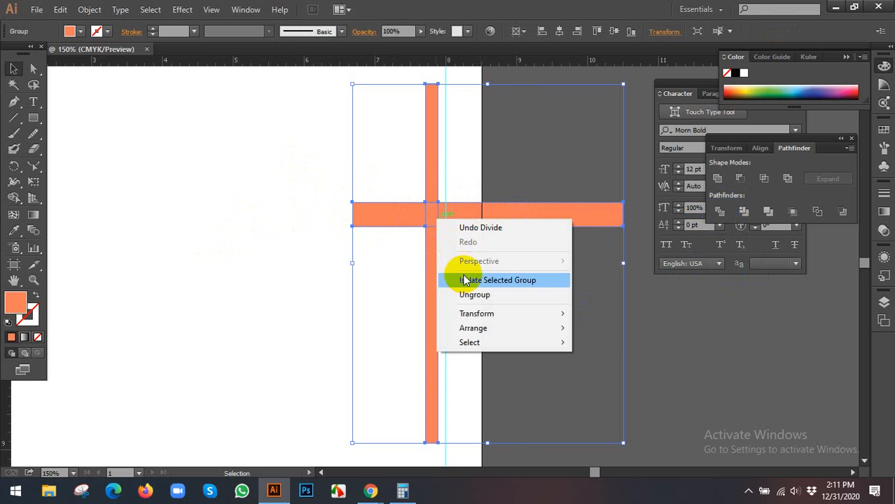
pyautogui.click(448, 295)
# Step: Move the divided bar pieces apart: the horizontal end sections outward, the crossing square and the upper vertical section aside
pyautogui.click(265, 245)
pyautogui.moveTo(377, 219); pyautogui.dragTo(317, 217)
pyautogui.moveTo(458, 210); pyautogui.dragTo(506, 210)
pyautogui.moveTo(427, 218); pyautogui.dragTo(398, 217)
pyautogui.moveTo(423, 180); pyautogui.dragTo(482, 190)
# Step: Delete all the separated bar pieces from the page and its surroundings
pyautogui.scroll(-2, 333, 177)
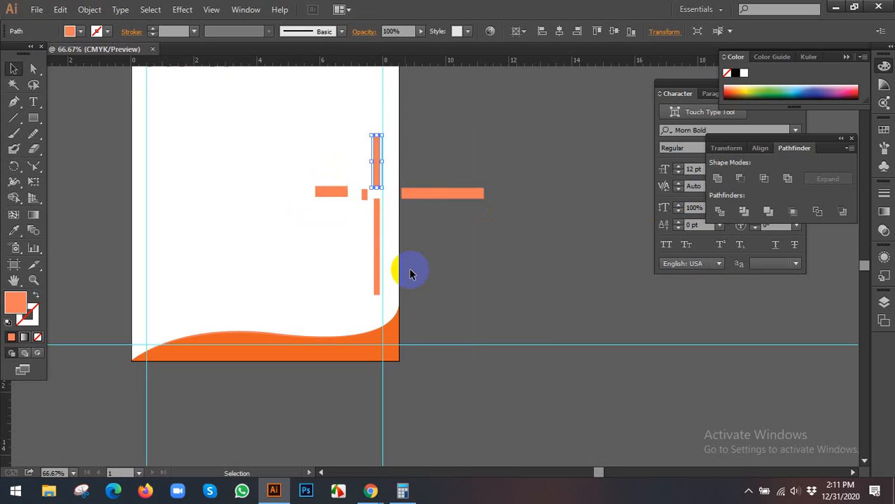
pyautogui.scroll(-3, 407, 274)
pyautogui.scroll(2, 408, 240)
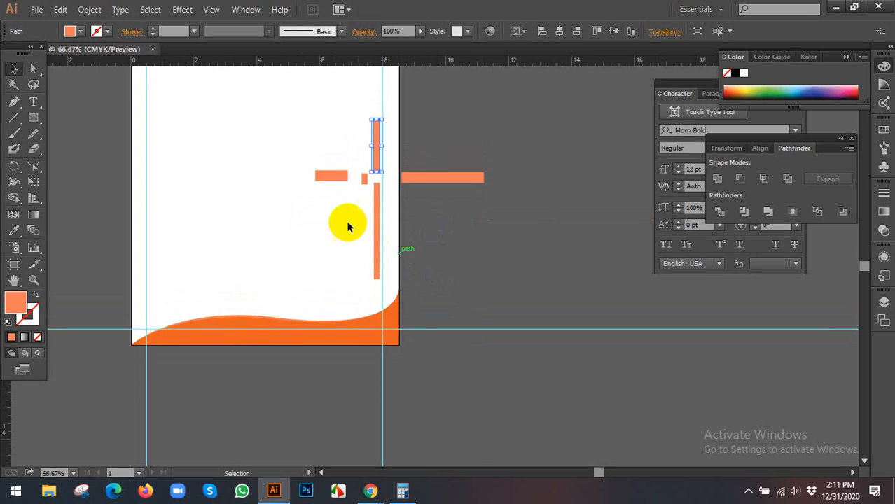
pyautogui.moveTo(300, 140); pyautogui.dragTo(494, 212)
pyautogui.press('Delete')
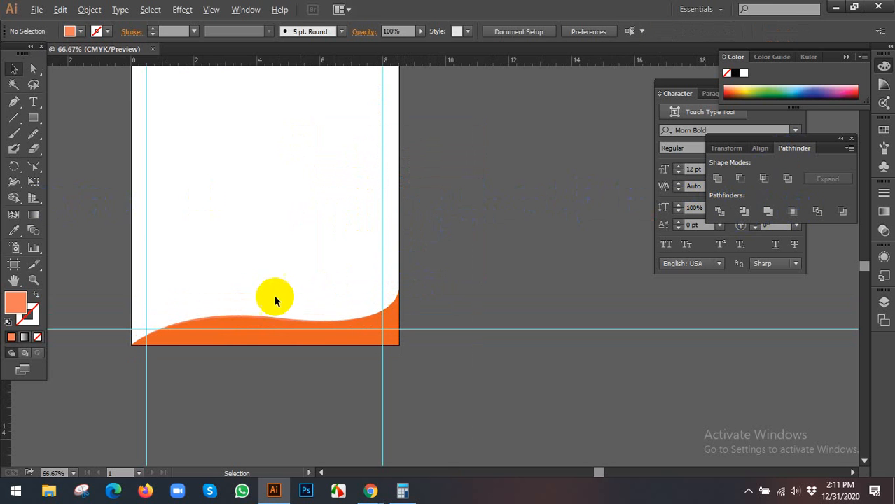
# Step: Select both footer waves together and reduce their height by lowering their top edge, keeping the base at the page bottom
pyautogui.scroll(1, 274, 296)
pyautogui.moveTo(332, 259); pyautogui.dragTo(520, 321)
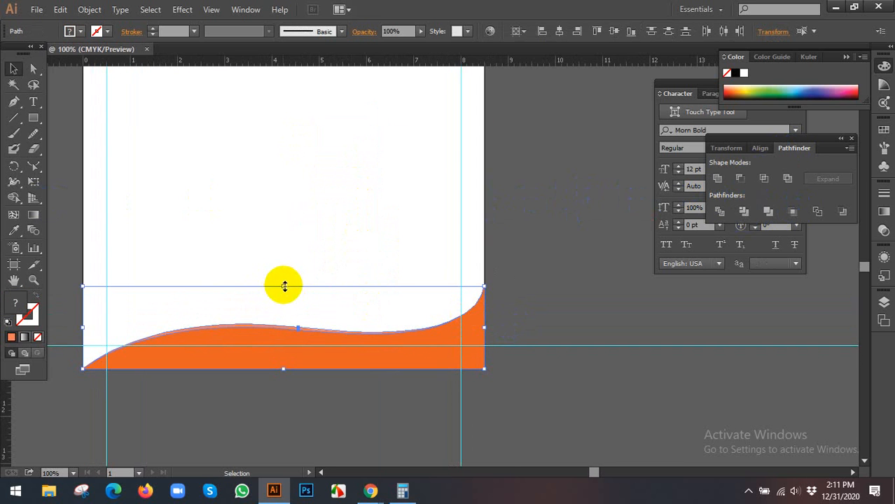
pyautogui.moveTo(285, 286); pyautogui.dragTo(277, 311)
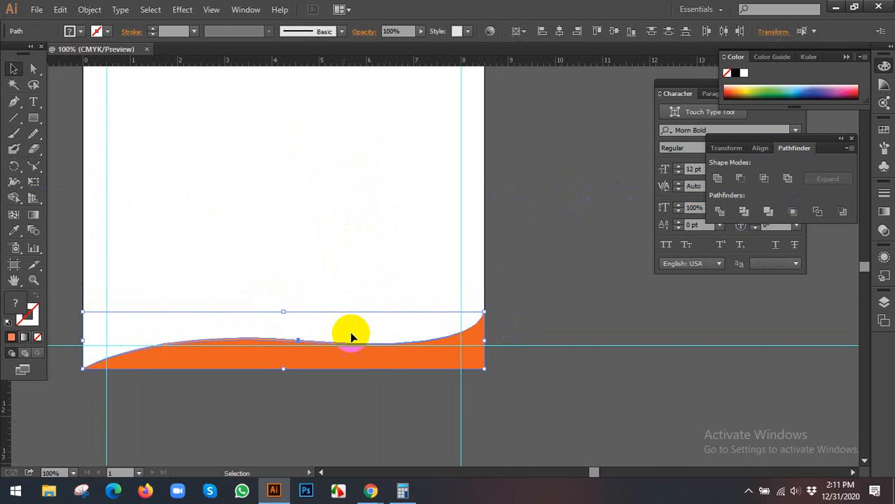
pyautogui.click(413, 390)
pyautogui.moveTo(381, 255); pyautogui.dragTo(456, 274)
pyautogui.scroll(-2, 429, 260)
pyautogui.scroll(2, 441, 294)
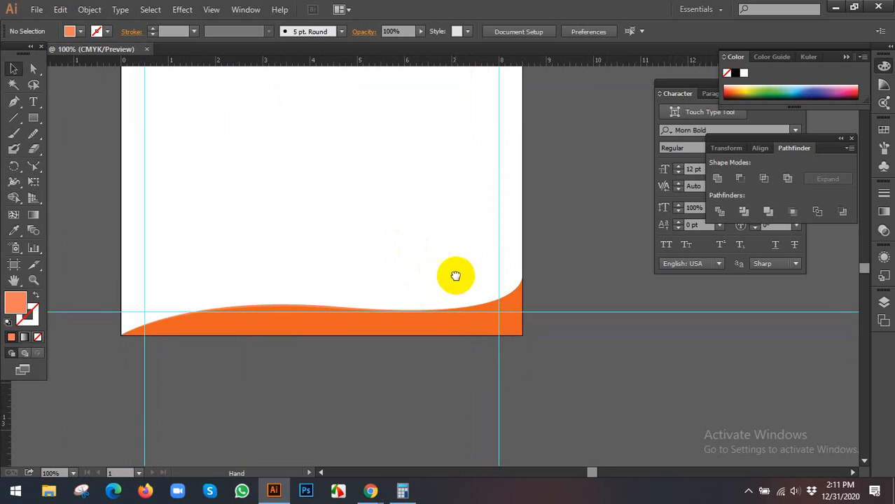
# Step: Add a text line below the reference letterhead image with the first placeholder phone number from its contact details
pyautogui.click(33, 102)
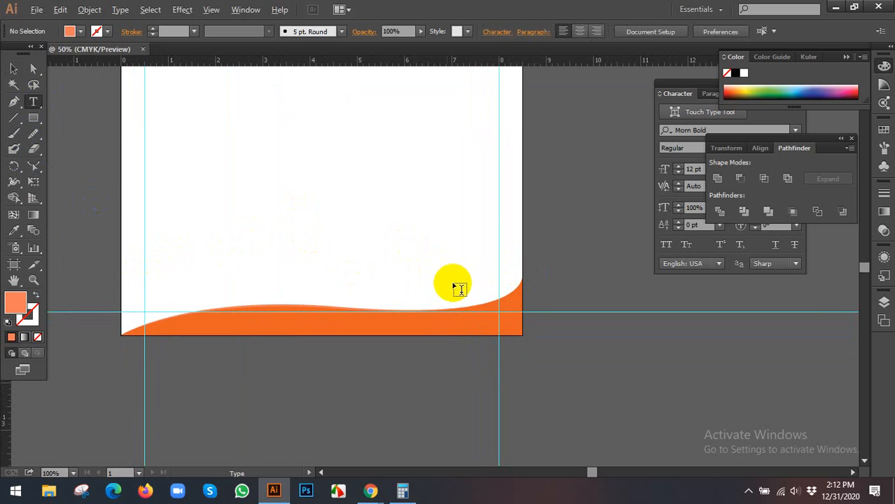
pyautogui.scroll(-3, 455, 284)
pyautogui.click(14, 68)
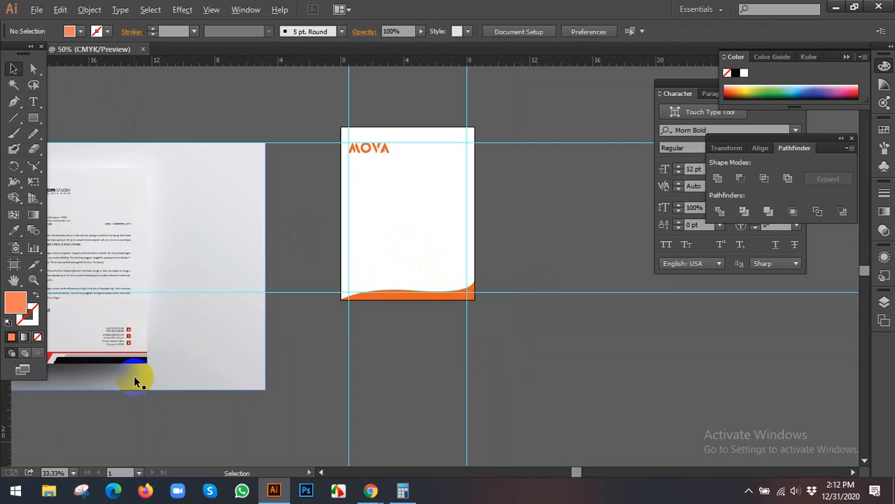
pyautogui.scroll(2, 137, 365)
pyautogui.moveTo(135, 350); pyautogui.dragTo(154, 339)
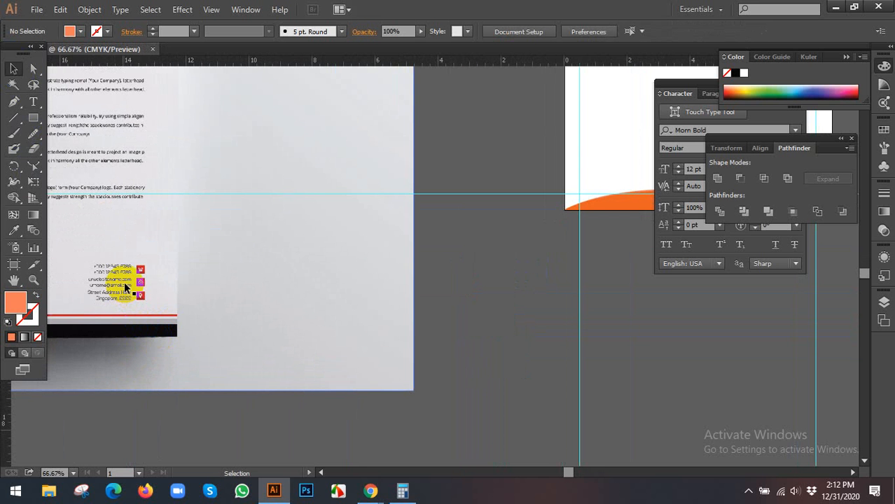
pyautogui.scroll(1, 125, 288)
pyautogui.moveTo(124, 290); pyautogui.dragTo(279, 207)
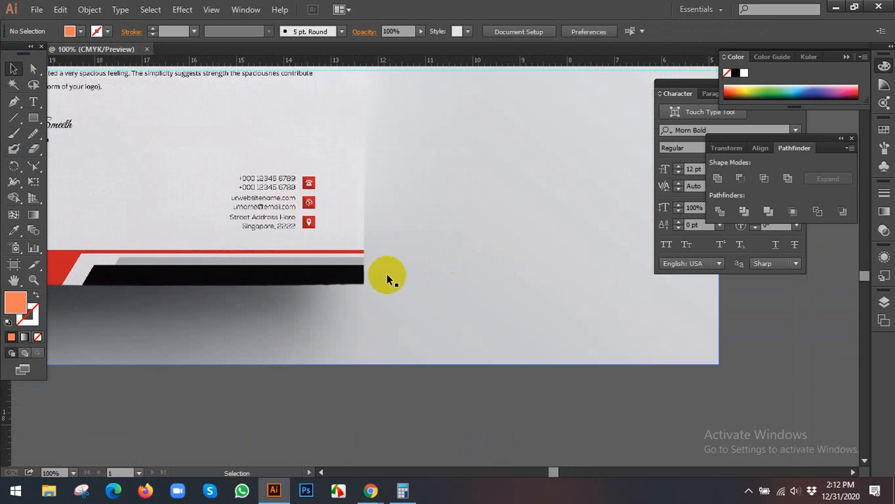
pyautogui.moveTo(388, 275); pyautogui.dragTo(402, 264)
pyautogui.click(31, 117)
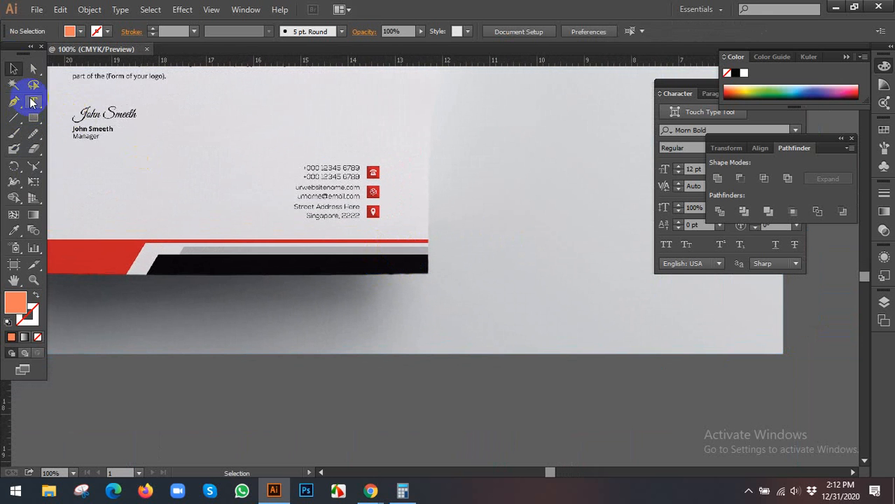
pyautogui.click(30, 100)
pyautogui.click(254, 400)
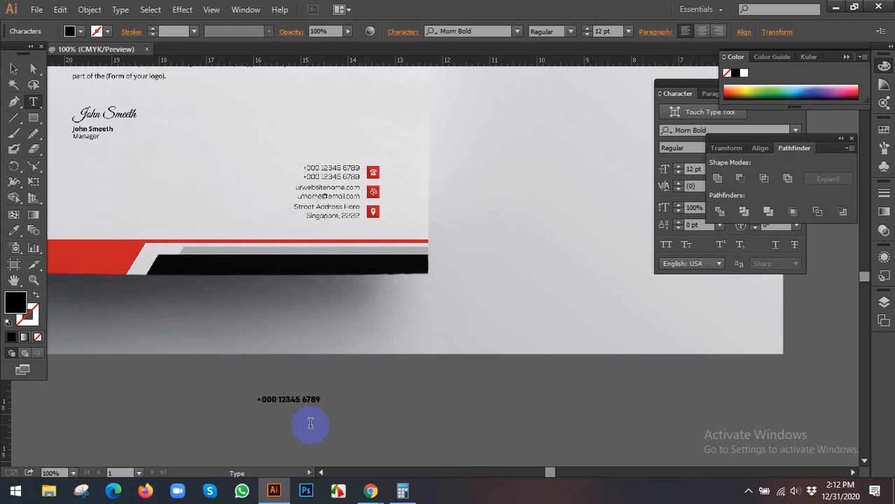
# Step: Set the phone number text to Montserrat Regular at 8 pt
pyautogui.click(13, 68)
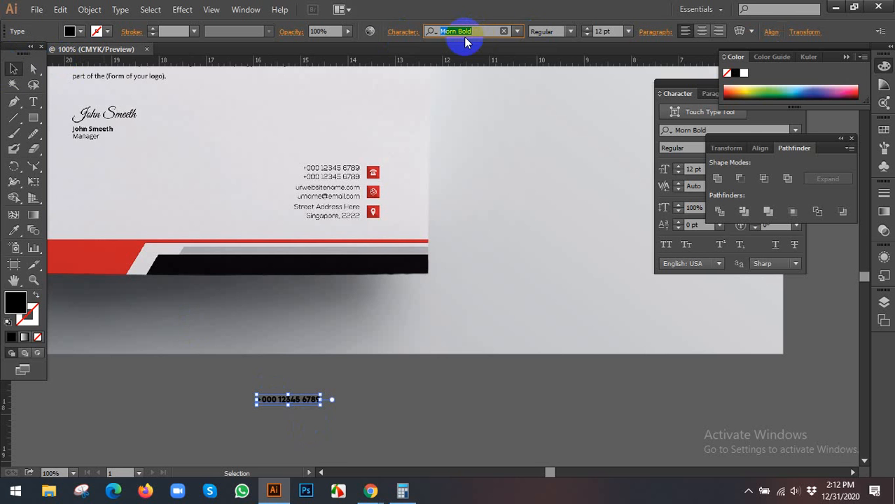
pyautogui.write('Montserrat')
pyautogui.press('Return')
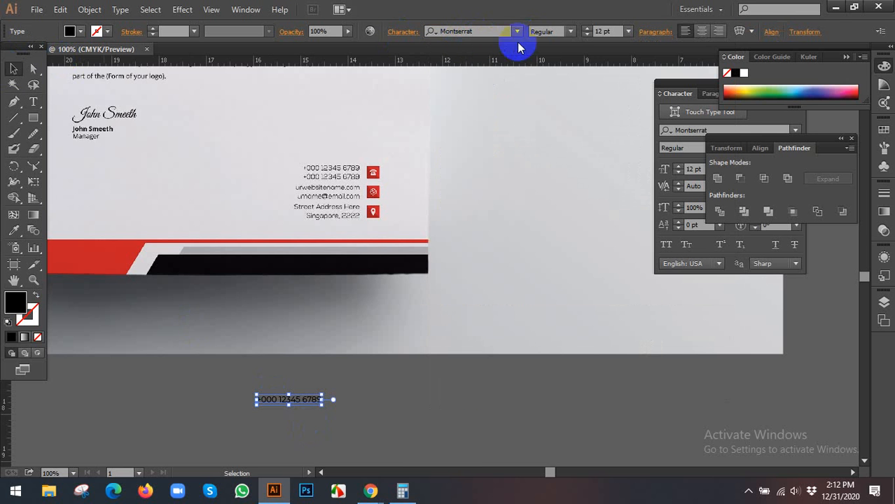
pyautogui.click(571, 32)
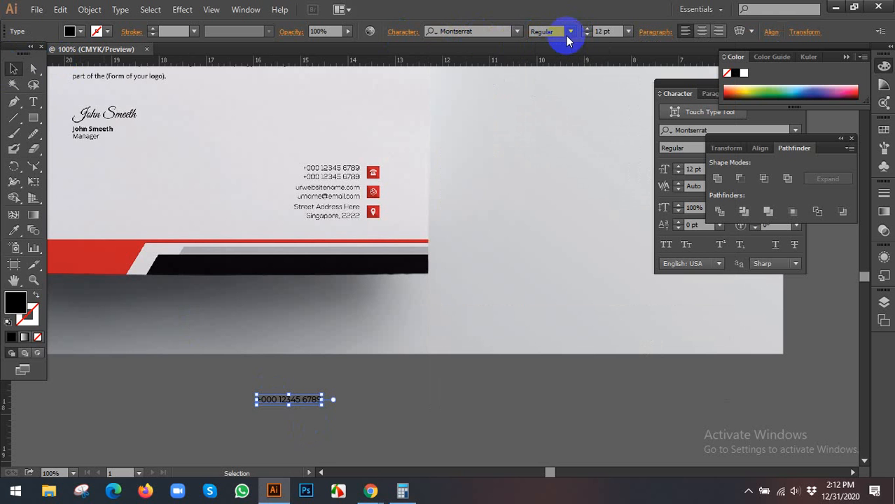
pyautogui.click(401, 411)
pyautogui.click(309, 401)
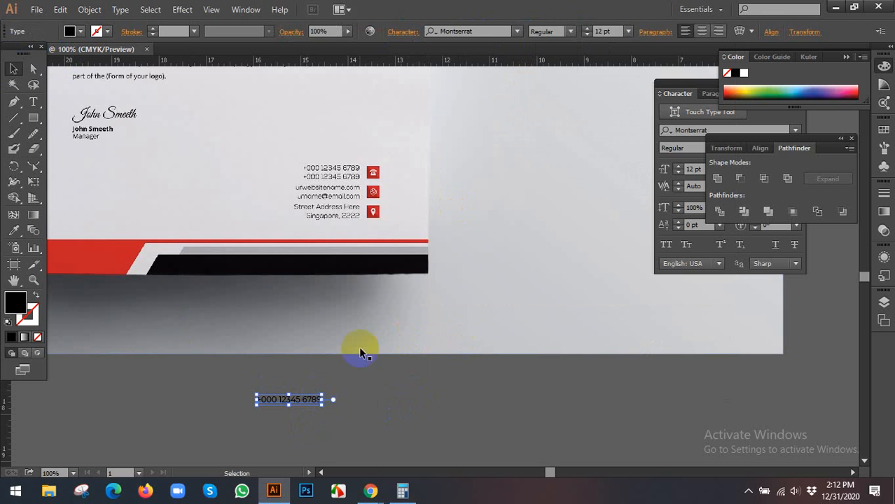
pyautogui.click(596, 39)
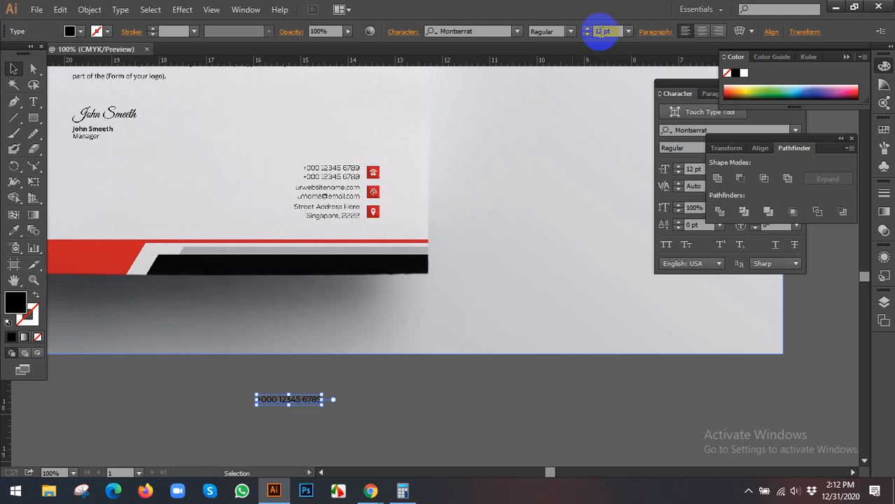
pyautogui.doubleClick(602, 30)
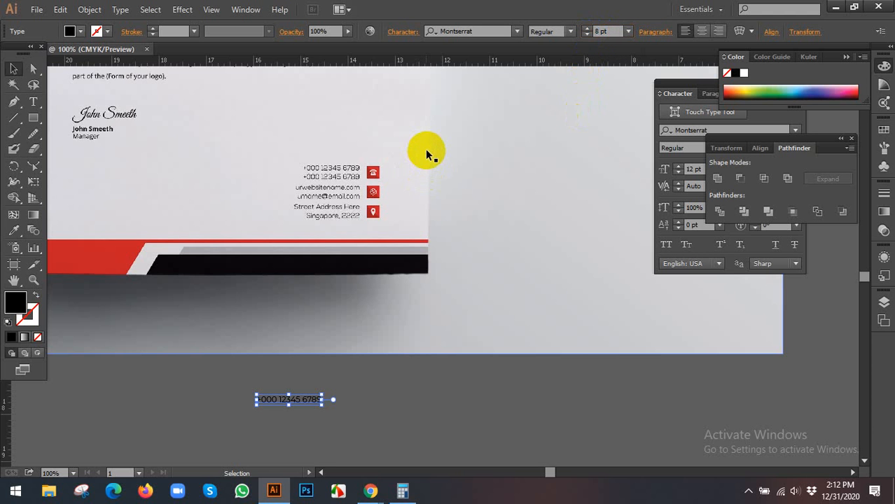
pyautogui.click(395, 413)
# Step: Duplicate the phone number line directly beneath the original, aligned with it
pyautogui.scroll(-2, 350, 392)
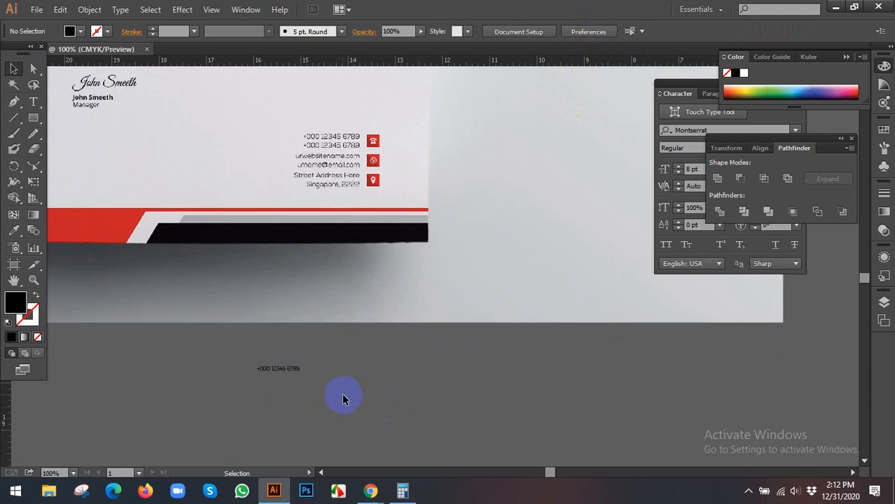
pyautogui.click(280, 368)
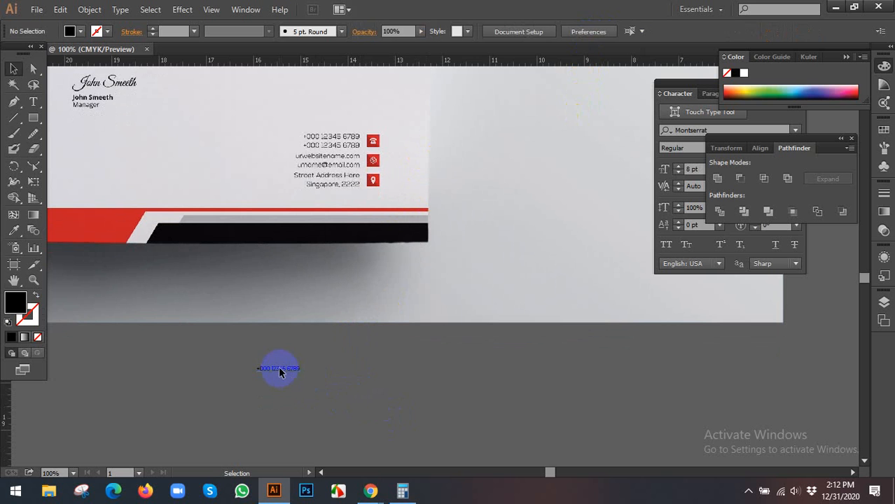
pyautogui.click(329, 376)
pyautogui.moveTo(251, 384); pyautogui.dragTo(344, 361)
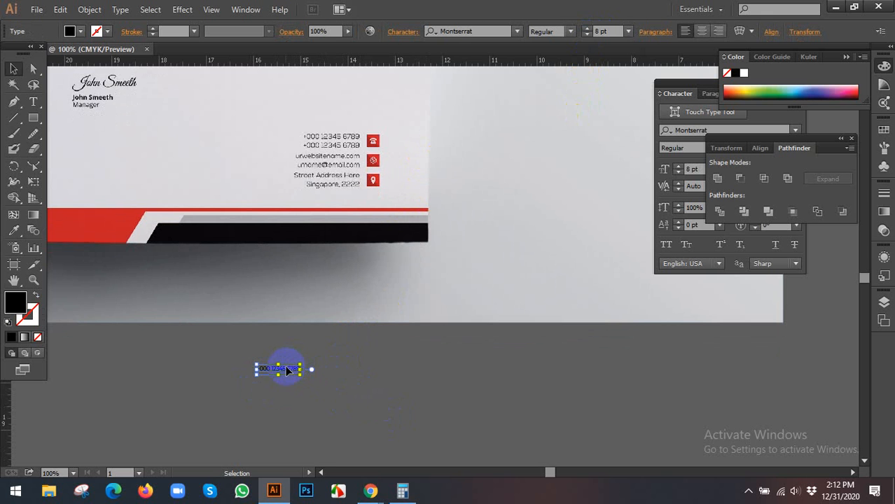
pyautogui.moveTo(286, 374); pyautogui.dragTo(283, 387)
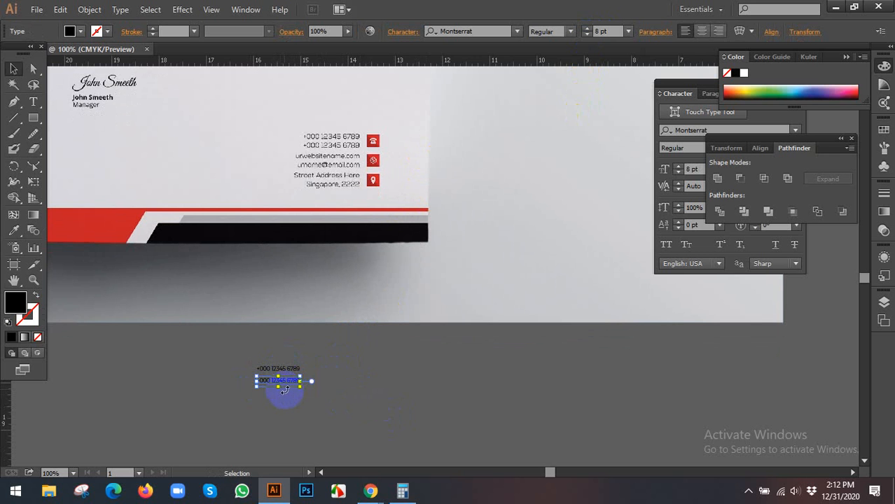
# Step: Duplicate the second phone line below, replace the copy's text with urwebsitename.com, and move it slightly closer to the phone lines
pyautogui.moveTo(289, 384); pyautogui.dragTo(288, 401)
pyautogui.tripleClick(289, 398)
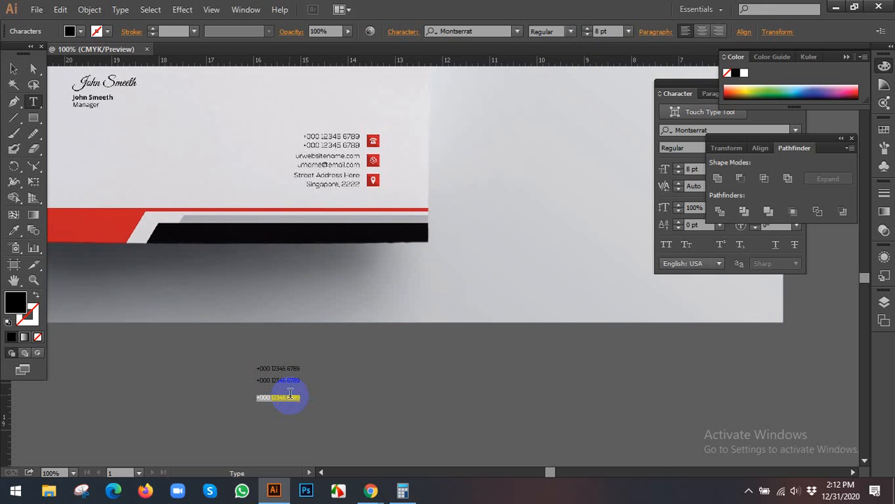
pyautogui.write('urwebsitename.com')
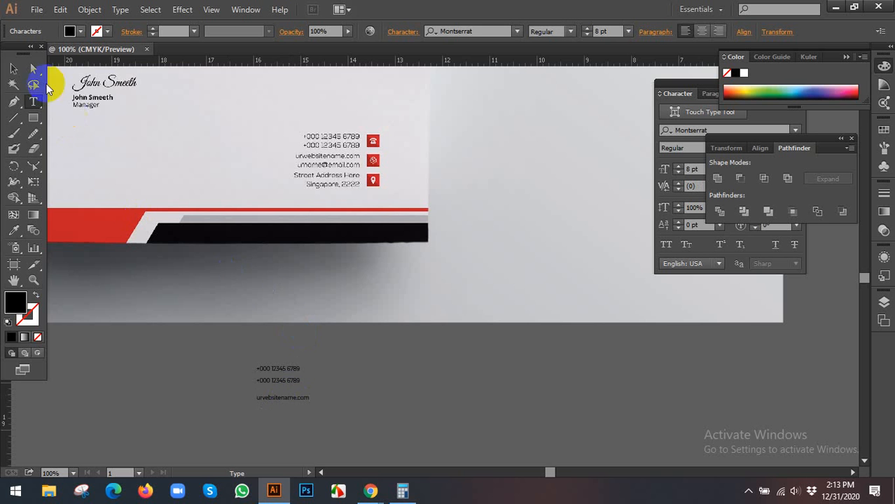
pyautogui.click(13, 68)
pyautogui.scroll(-2, 201, 274)
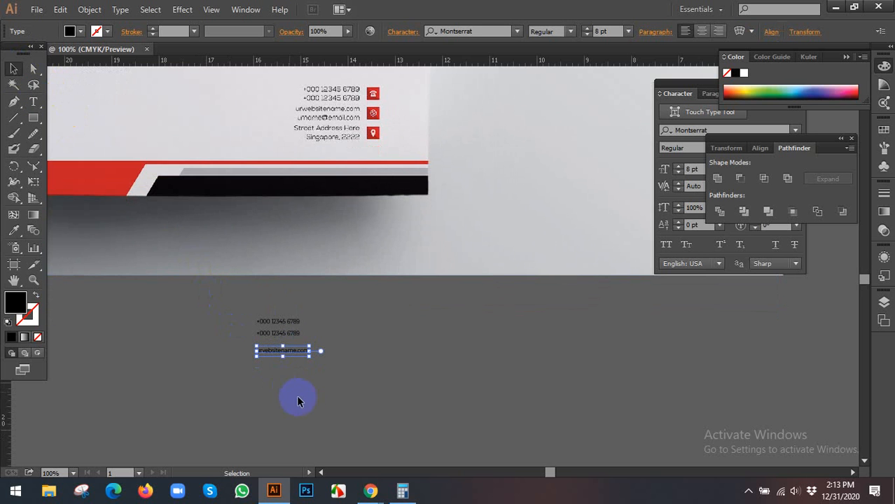
pyautogui.click(374, 347)
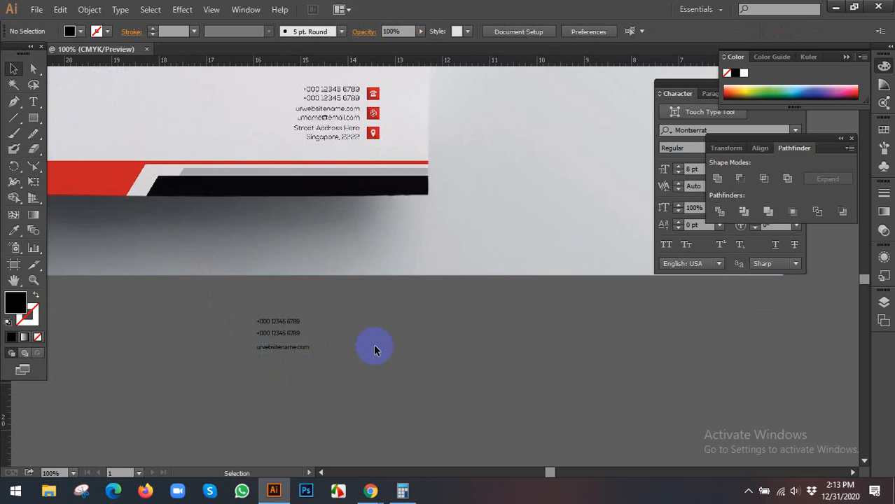
# Step: Examine the letterhead's empty body area, margins, logo and wave footer, and compare them with the reference letterhead's layout and contact block
pyautogui.hotkey('ctrl', '-')
pyautogui.hotkey('ctrl', '-')
pyautogui.moveTo(462, 326); pyautogui.dragTo(305, 412)
pyautogui.moveTo(551, 228); pyautogui.dragTo(377, 372)
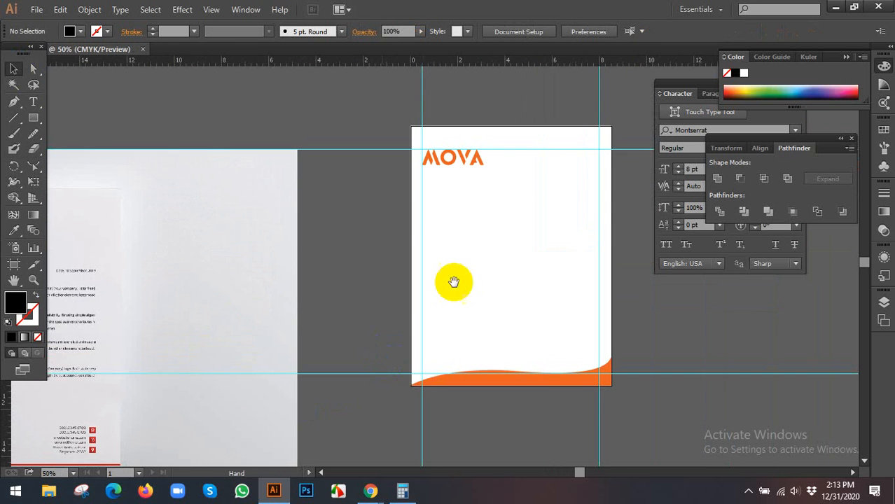
pyautogui.moveTo(525, 242); pyautogui.dragTo(479, 248)
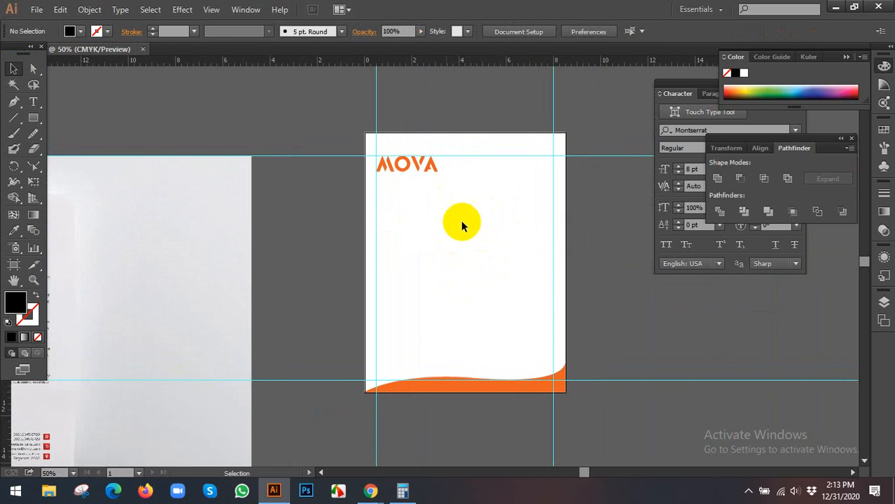
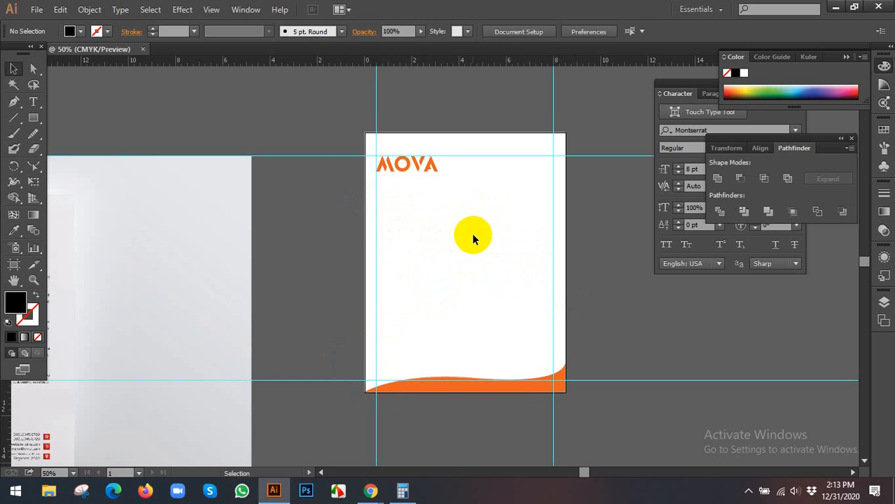
pyautogui.moveTo(471, 238); pyautogui.dragTo(519, 251)
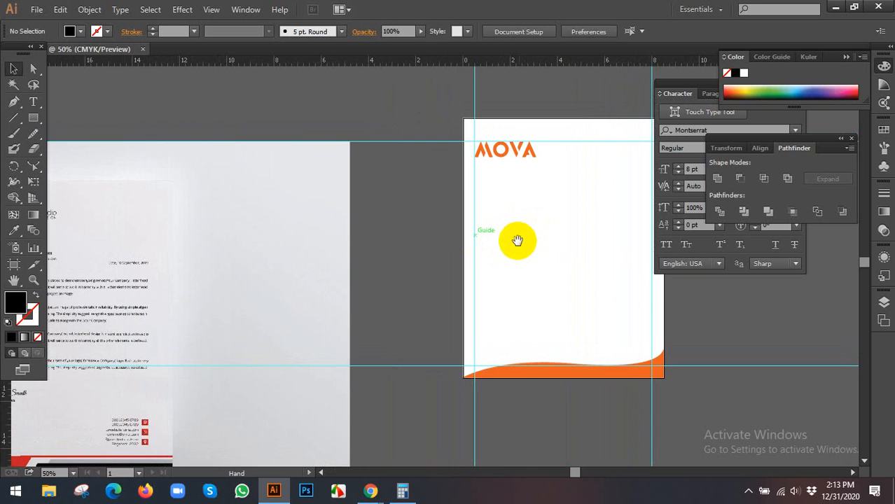
pyautogui.moveTo(473, 170); pyautogui.dragTo(624, 296)
pyautogui.moveTo(458, 339); pyautogui.dragTo(699, 354)
pyautogui.click(560, 198)
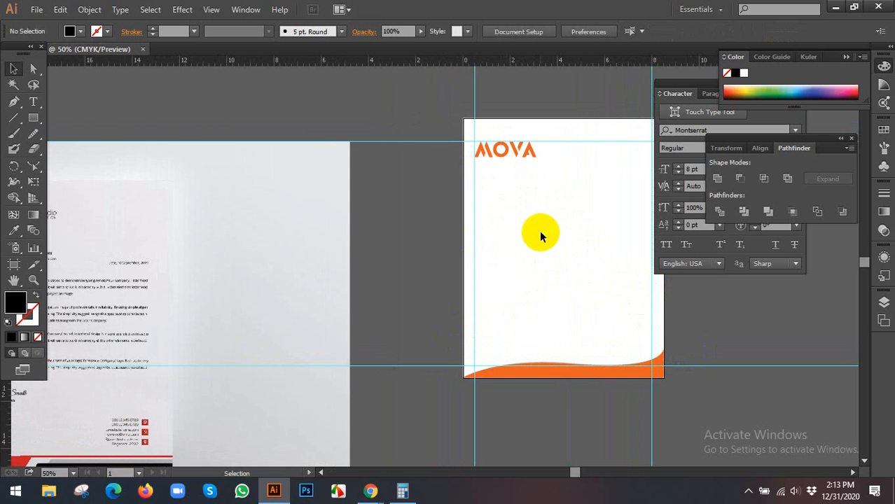
pyautogui.moveTo(442, 293); pyautogui.dragTo(556, 206)
pyautogui.moveTo(450, 269); pyautogui.dragTo(519, 245)
pyautogui.click(342, 251)
pyautogui.scroll(-5, 298, 341)
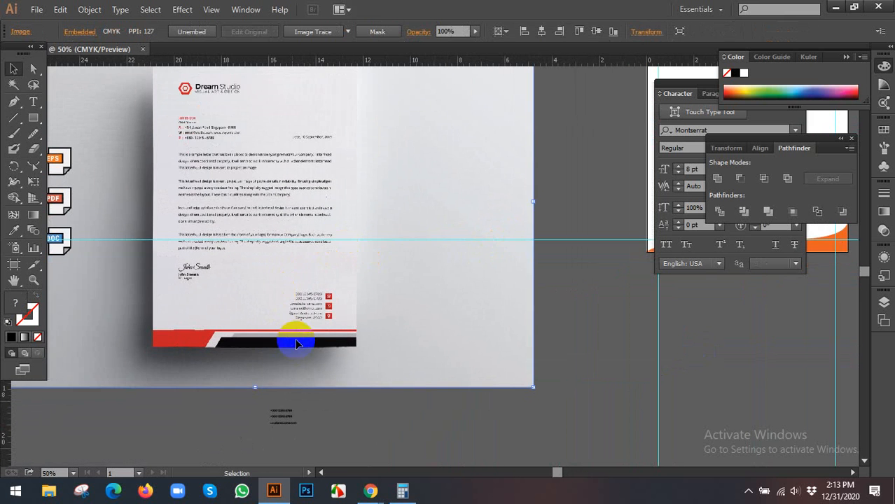
# Step: Duplicate the website line directly below itself and replace the copy's text with a placeholder e-mail address
pyautogui.click(283, 398)
pyautogui.scroll(3, 280, 360)
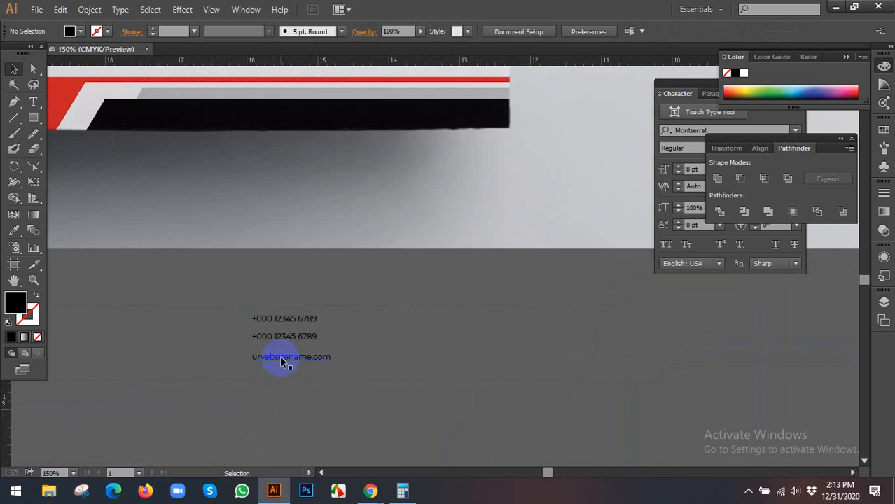
pyautogui.click(285, 359)
pyautogui.scroll(2, 287, 360)
pyautogui.scroll(-1, 291, 360)
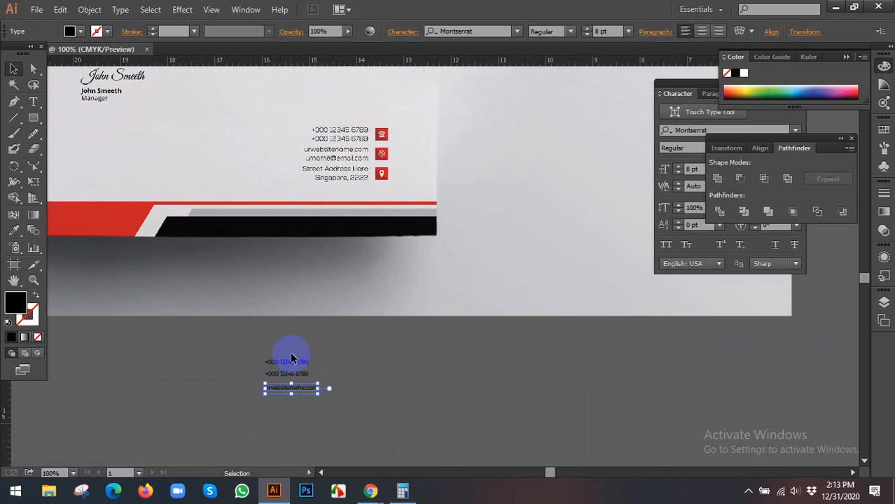
pyautogui.scroll(-1, 286, 378)
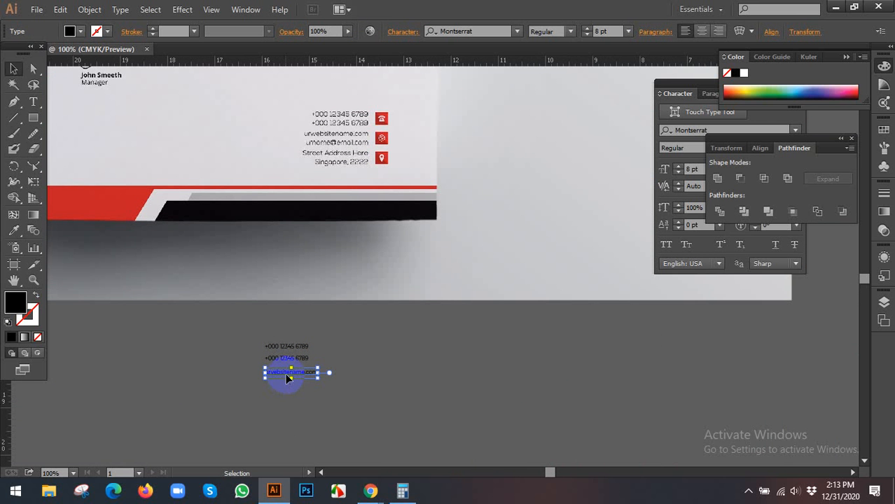
pyautogui.moveTo(286, 379); pyautogui.dragTo(287, 388)
pyautogui.moveTo(286, 387); pyautogui.dragTo(288, 386)
pyautogui.doubleClick(287, 386)
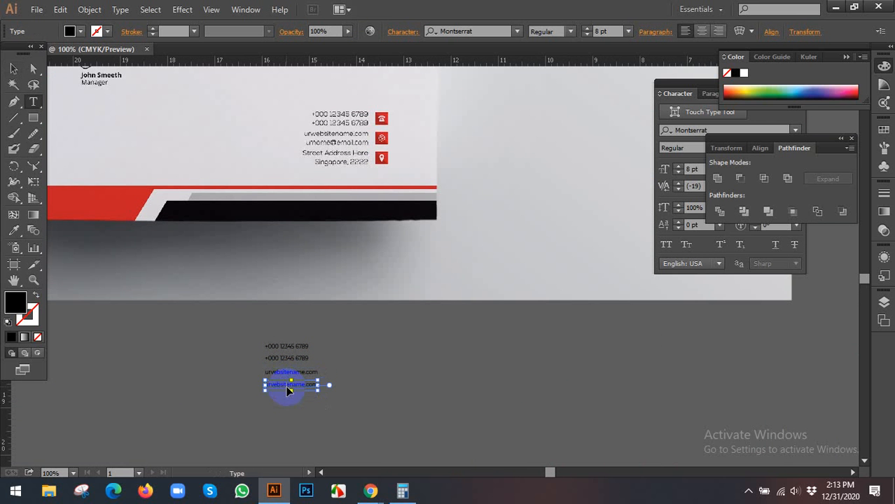
pyautogui.hotkey('ctrl', 'a')
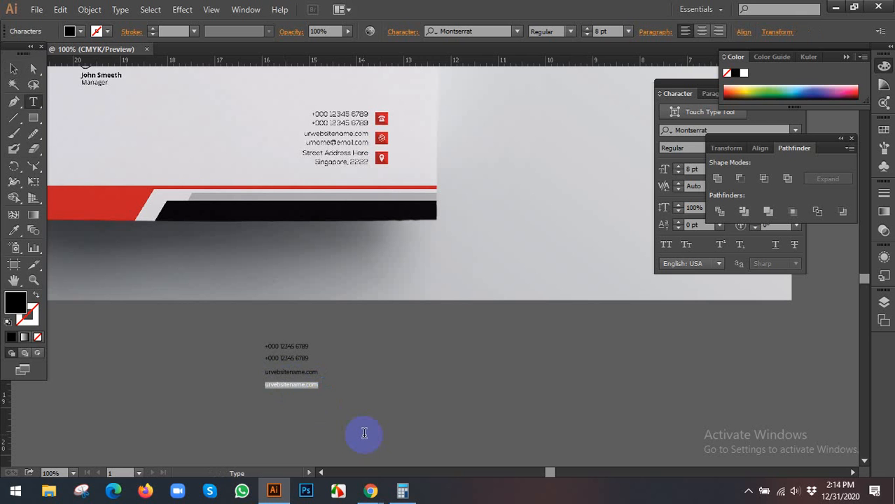
pyautogui.write('umone@email')
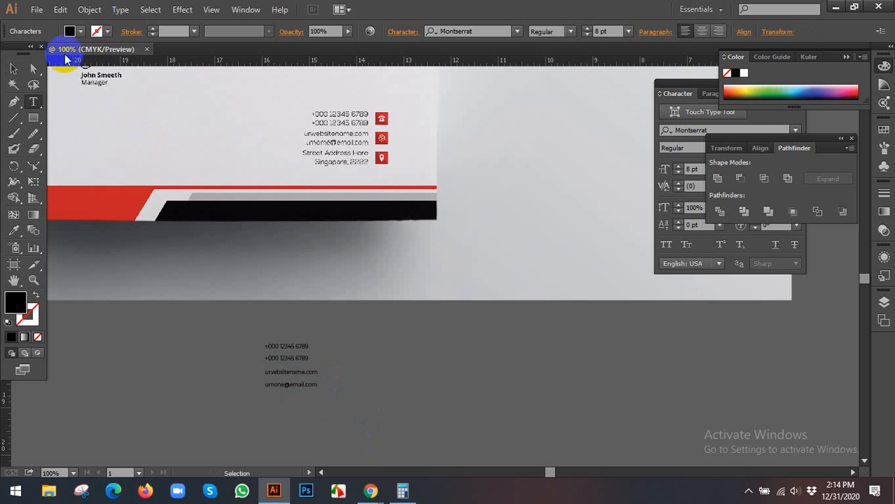
pyautogui.click(13, 68)
# Step: Duplicate the e-mail line below with a small gap and replace the copy's text with "Streat address here" over a second line "singapore"
pyautogui.scroll(-2, 384, 280)
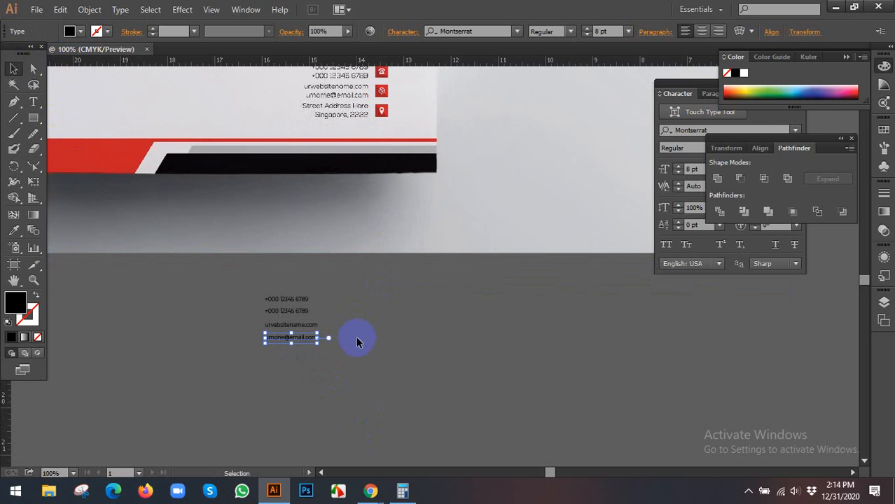
pyautogui.scroll(1, 356, 341)
pyautogui.click(317, 360)
pyautogui.click(306, 359)
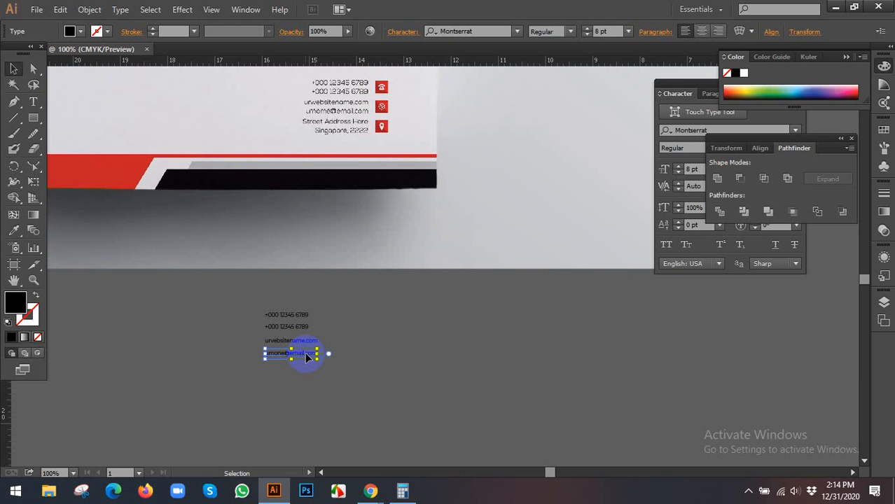
pyautogui.moveTo(306, 359); pyautogui.dragTo(306, 377)
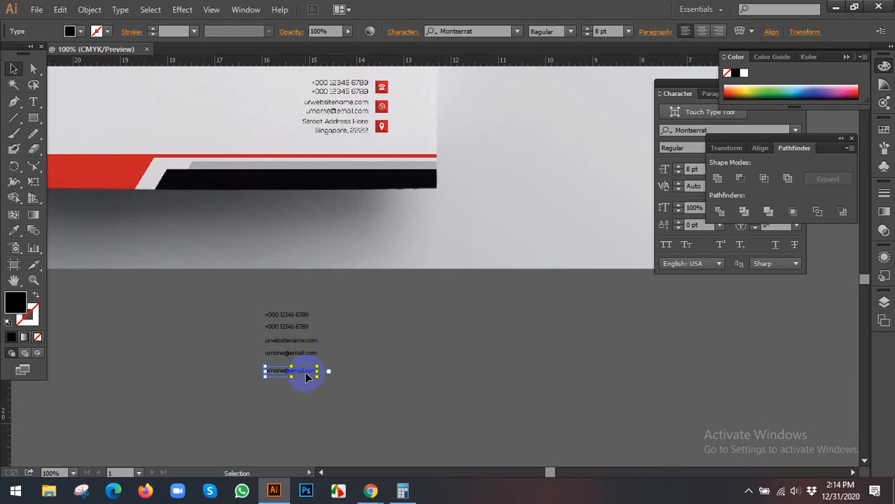
pyautogui.press('t')
pyautogui.hotkey('ctrl', 'a')
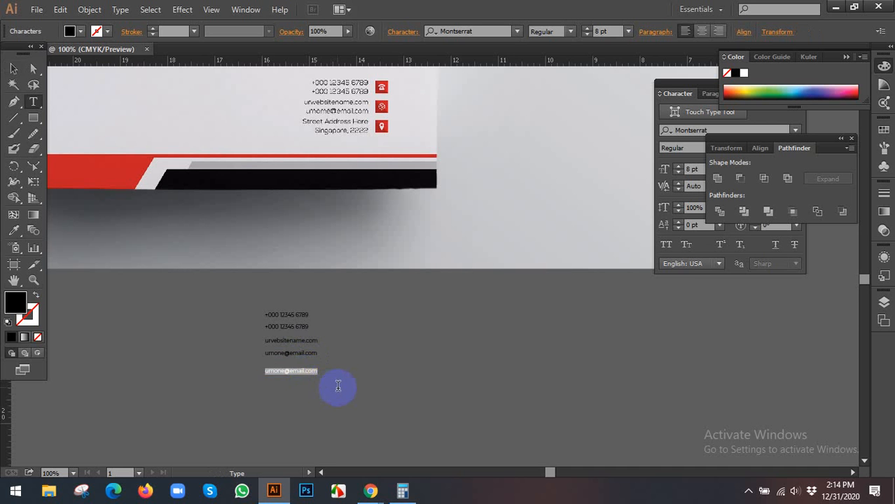
pyautogui.write('Street address here')
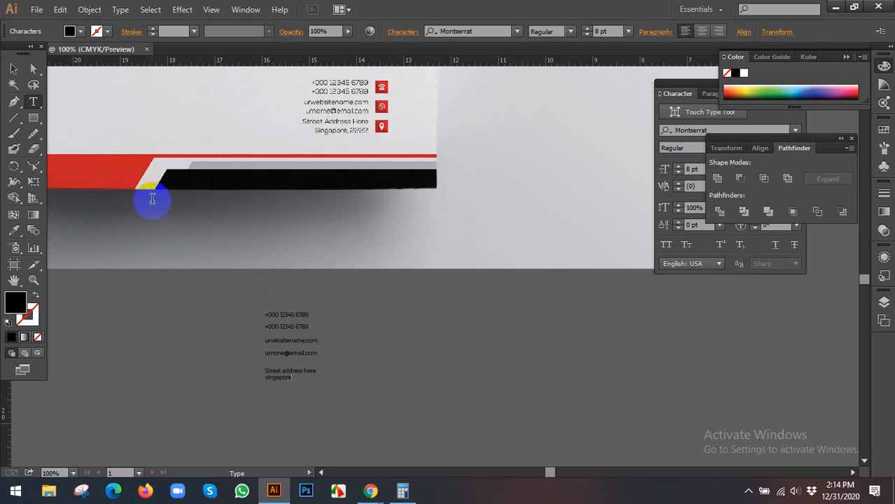
pyautogui.click(13, 68)
# Step: Move the whole block of contact lines from below the reference image to just beneath the MOVA letterhead page
pyautogui.hotkey('ctrl', '-')
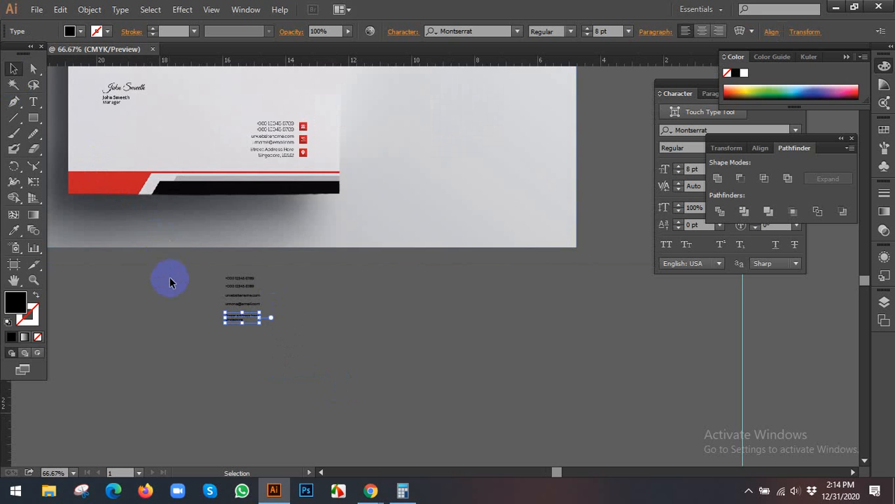
pyautogui.hotkey('ctrl', '-')
pyautogui.moveTo(163, 278); pyautogui.dragTo(271, 319)
pyautogui.scroll(-1, 271, 320)
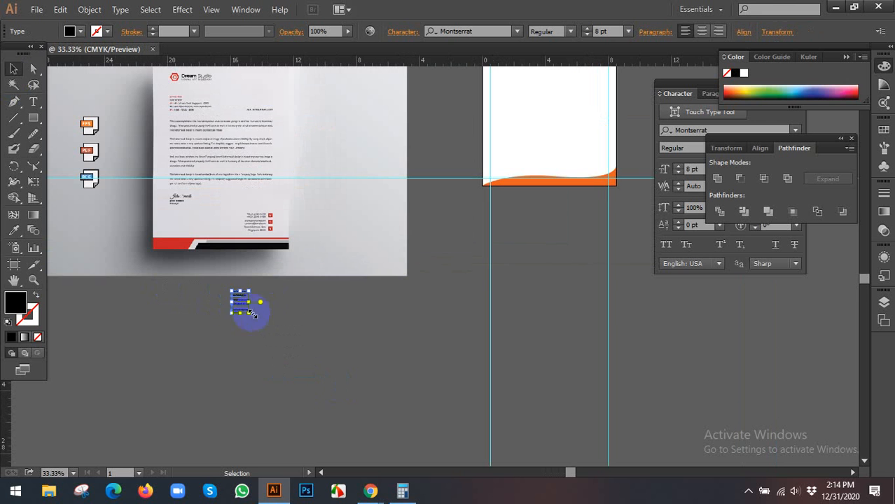
pyautogui.moveTo(414, 218); pyautogui.dragTo(508, 144)
pyautogui.click(307, 324)
pyautogui.moveTo(263, 287); pyautogui.dragTo(225, 329)
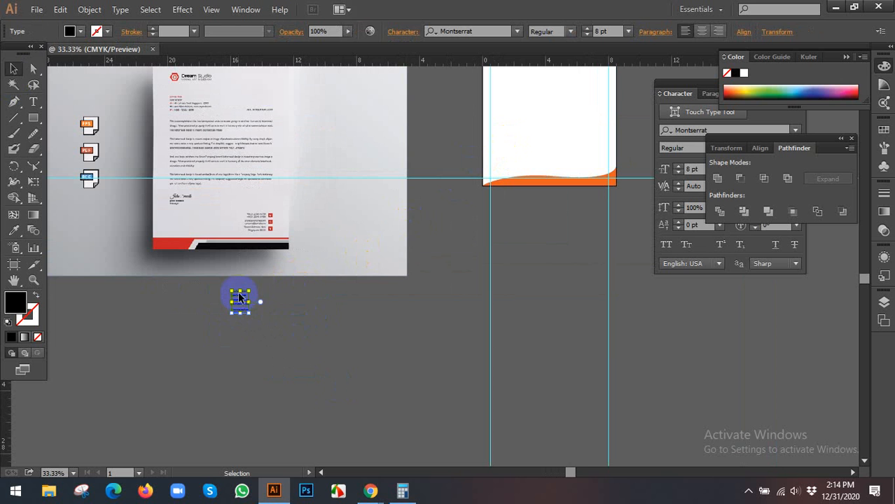
pyautogui.moveTo(237, 292); pyautogui.dragTo(512, 206)
pyautogui.moveTo(253, 337); pyautogui.dragTo(437, 317)
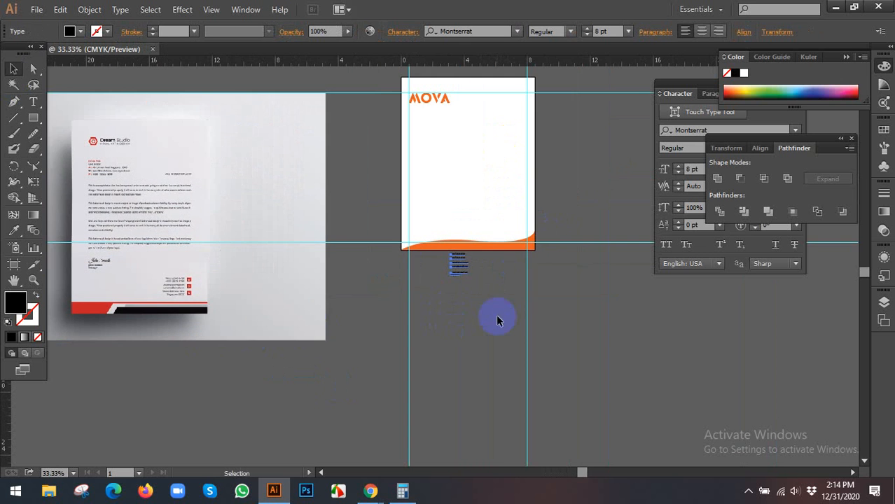
# Step: Remove the orange wave footer and draw a black rectangle spanning the full page width at its lower edge
pyautogui.scroll(3, 479, 269)
pyautogui.click(504, 227)
pyautogui.moveTo(506, 221); pyautogui.dragTo(394, 361)
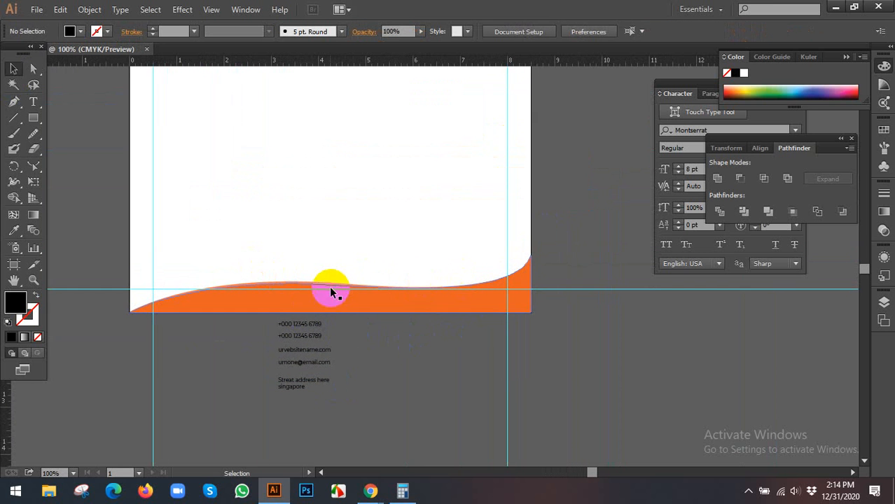
pyautogui.moveTo(462, 252); pyautogui.dragTo(528, 328)
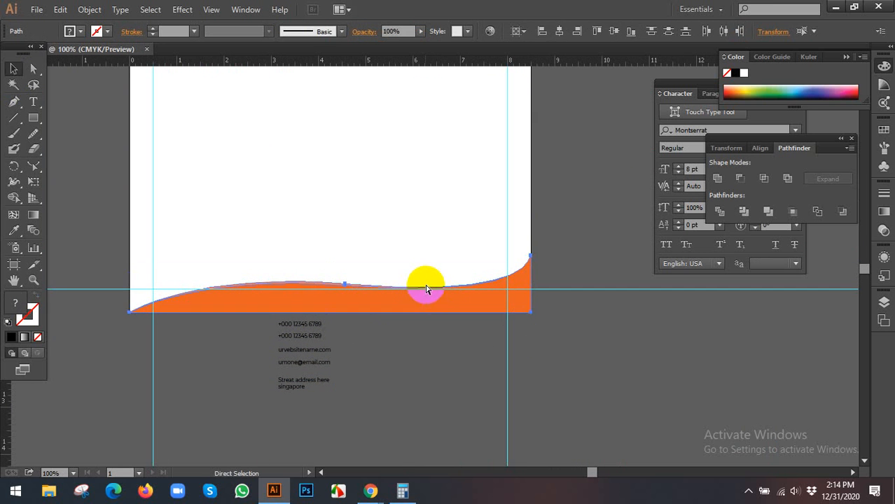
pyautogui.press('Delete')
pyautogui.scroll(-2, 392, 276)
pyautogui.click(33, 118)
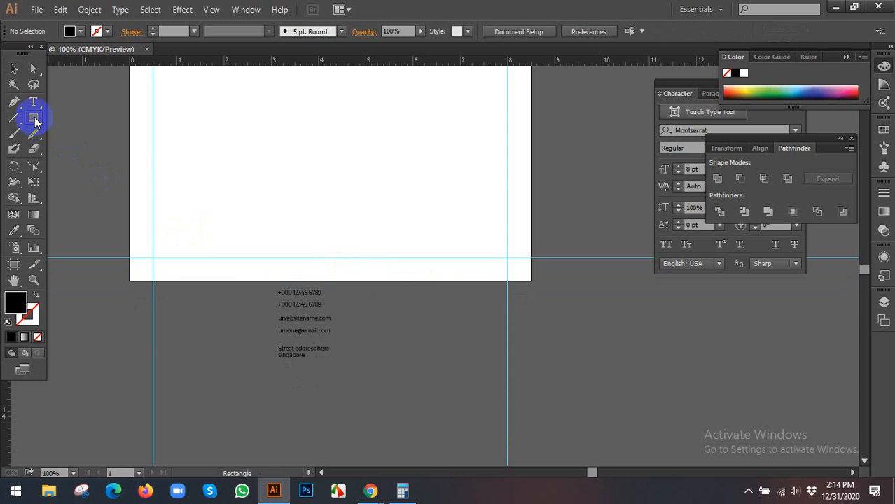
pyautogui.moveTo(130, 181); pyautogui.dragTo(531, 281)
pyautogui.click(14, 68)
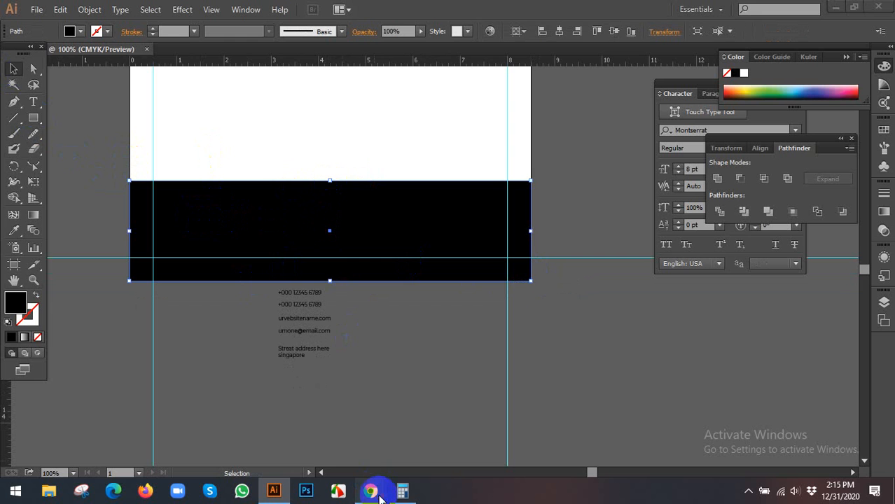
# Step: Switch to Chrome and examine the Letterhead Bundle mockups on GraphicRiver for footer and contact layout ideas
pyautogui.moveTo(371, 491)
pyautogui.click(319, 455)
pyautogui.click(399, 11)
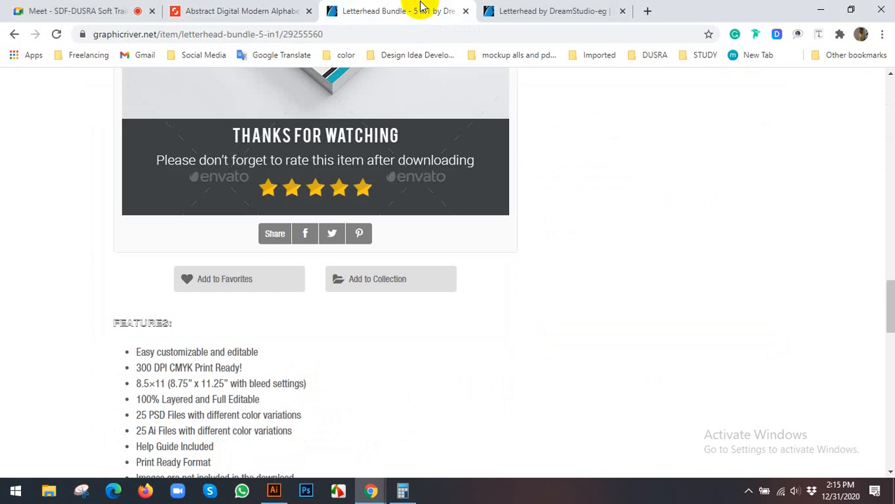
pyautogui.scroll(-2, 324, 232)
pyautogui.scroll(4, 323, 232)
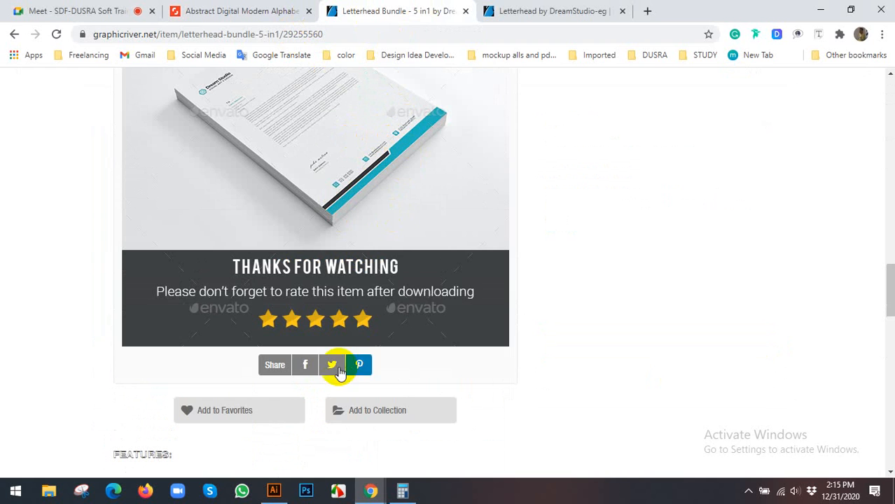
pyautogui.click(283, 494)
# Step: Back in Illustrator, delete the black rectangle and paste the orange wave footer back in its original place
pyautogui.click(362, 256)
pyautogui.click(368, 228)
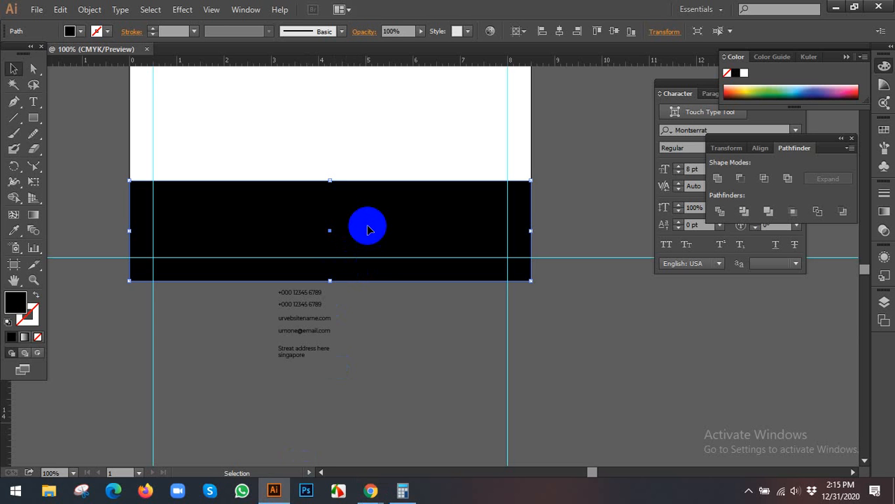
pyautogui.press('Delete')
pyautogui.click(420, 358)
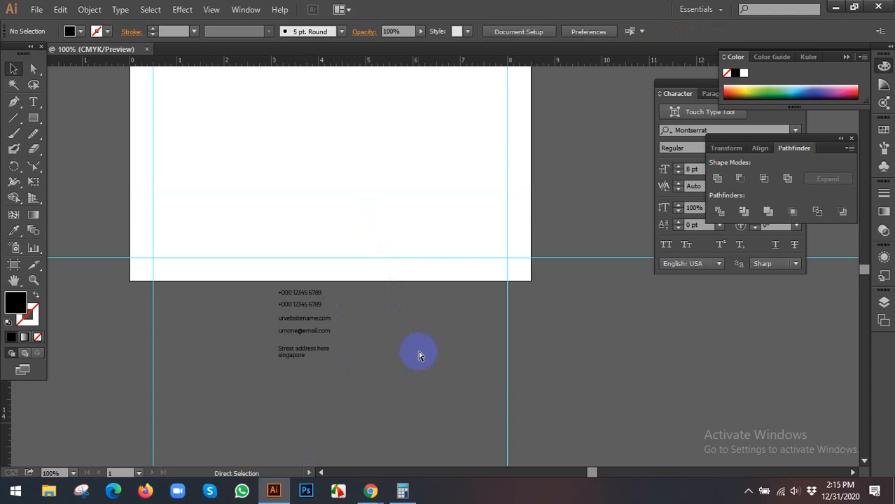
pyautogui.hotkey('ctrl', 'f')
pyautogui.click(418, 342)
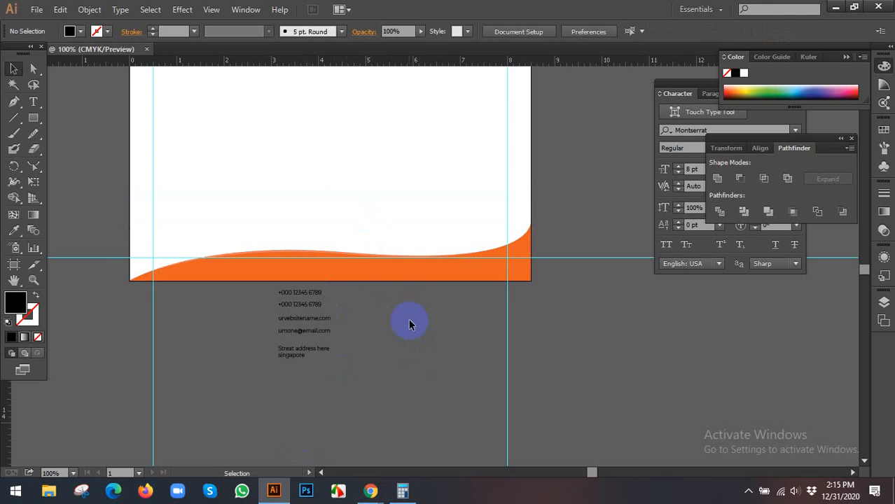
# Step: Lock the orange wave footer artwork
pyautogui.moveTo(410, 320); pyautogui.dragTo(475, 245)
pyautogui.hotkey('ctrl', '2')
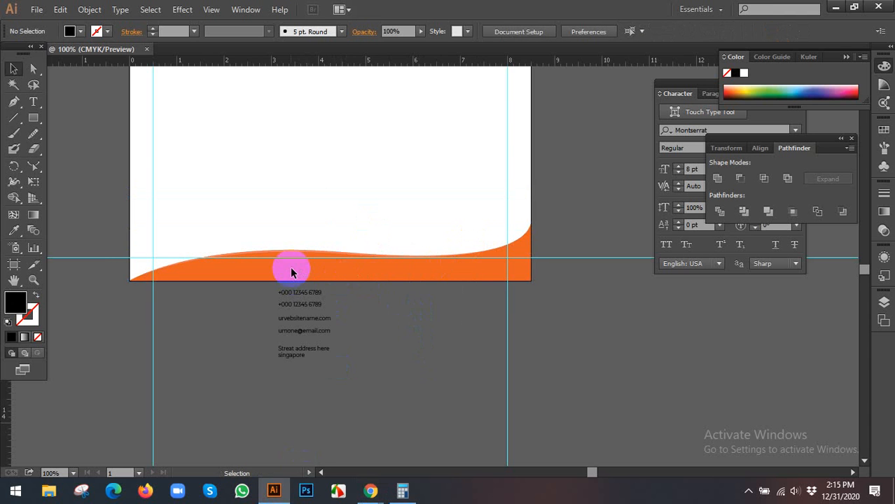
# Step: Spread the two phone lines, website, e-mail and address texts in one horizontal row just above the wave footer
pyautogui.scroll(1, 292, 266)
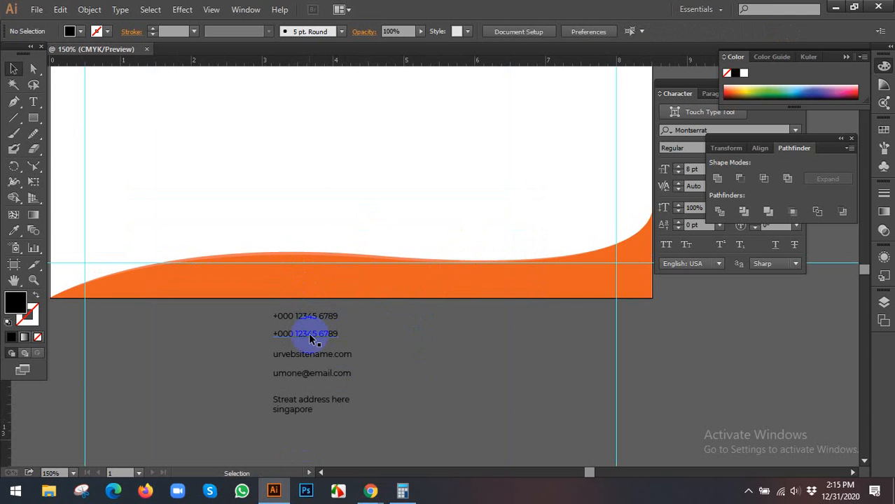
pyautogui.scroll(-1, 340, 320)
pyautogui.moveTo(358, 330); pyautogui.dragTo(215, 264)
pyautogui.moveTo(319, 340); pyautogui.dragTo(270, 262)
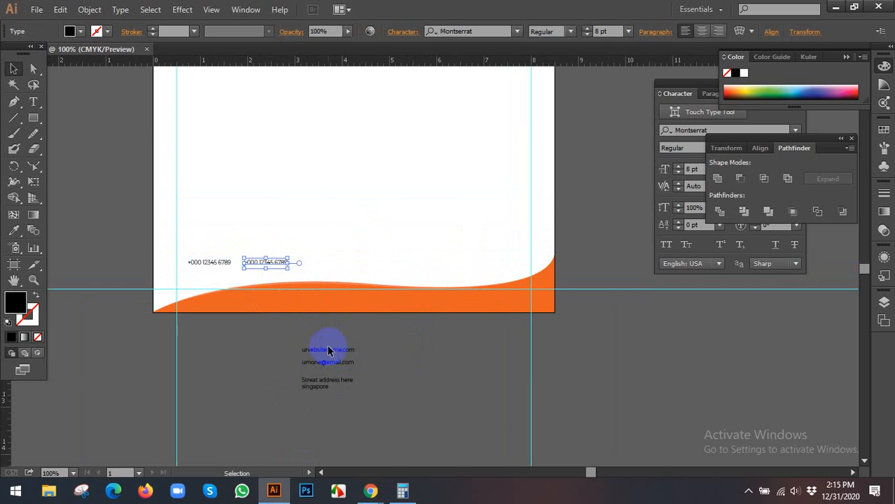
pyautogui.moveTo(330, 353); pyautogui.dragTo(408, 265)
pyautogui.moveTo(330, 381); pyautogui.dragTo(486, 262)
# Step: Align the tops of the five contact texts relative to the selection and distribute them evenly by their horizontal centers
pyautogui.moveTo(201, 244); pyautogui.dragTo(520, 268)
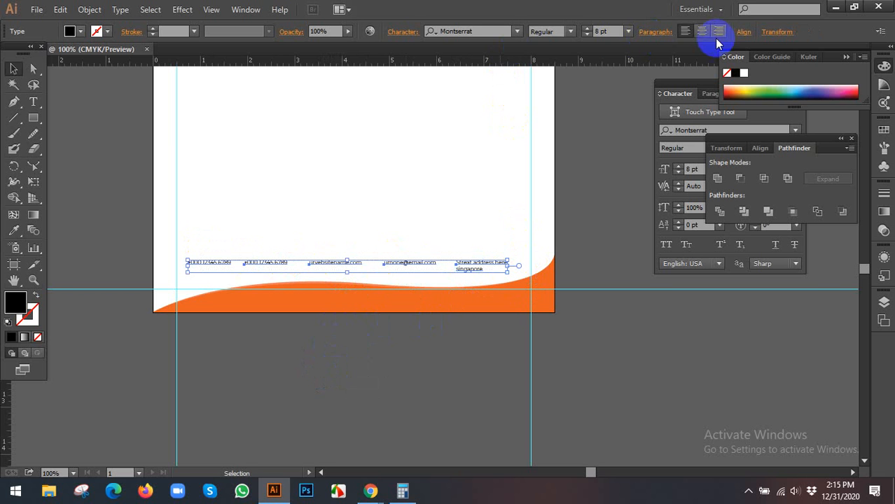
pyautogui.click(744, 33)
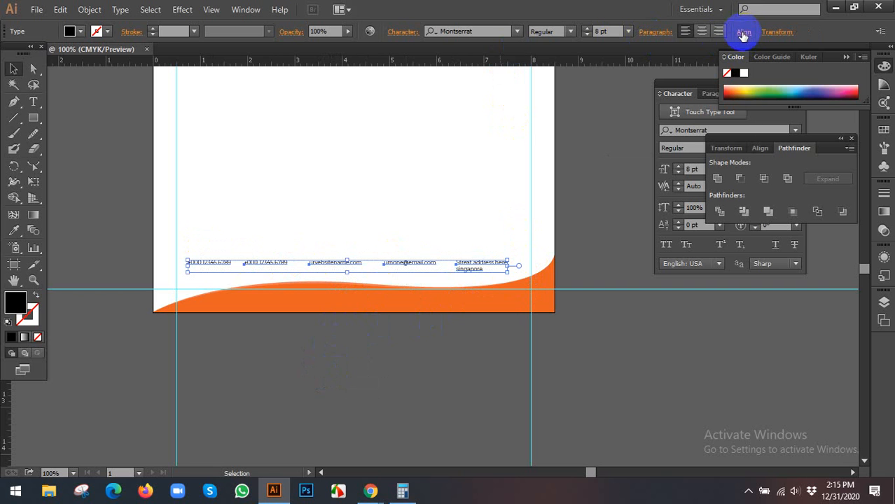
pyautogui.click(746, 34)
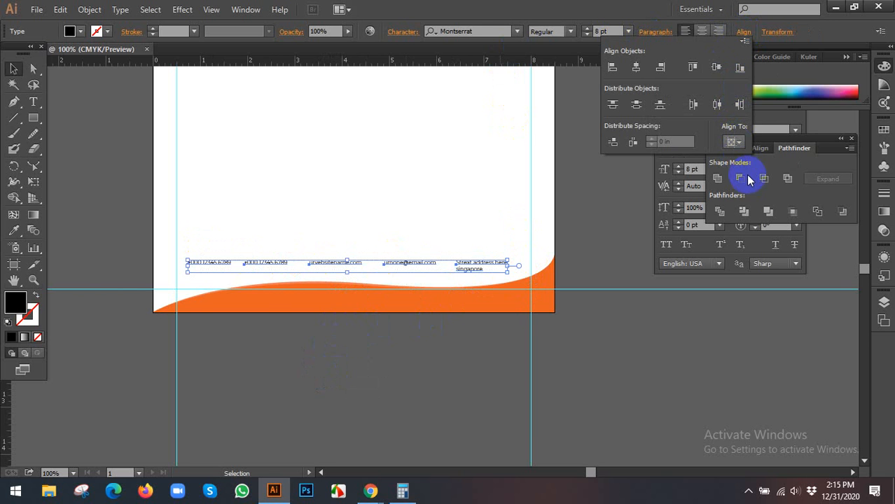
pyautogui.click(734, 142)
pyautogui.click(753, 162)
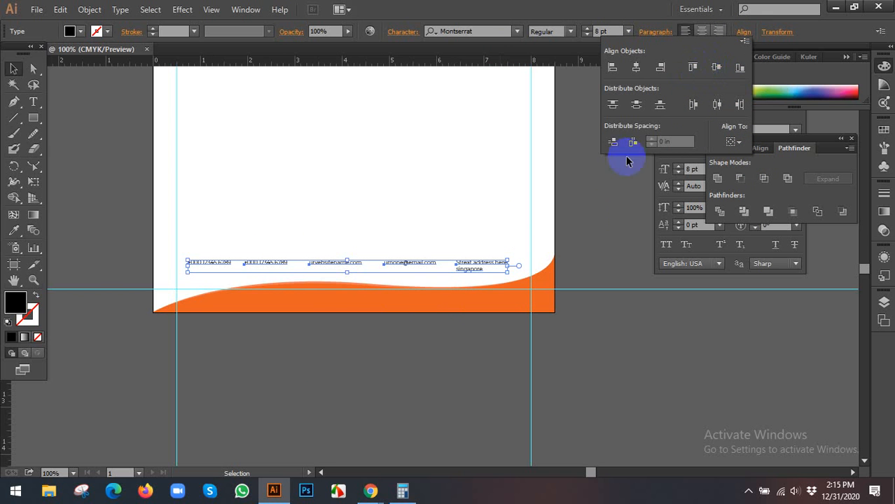
pyautogui.click(696, 69)
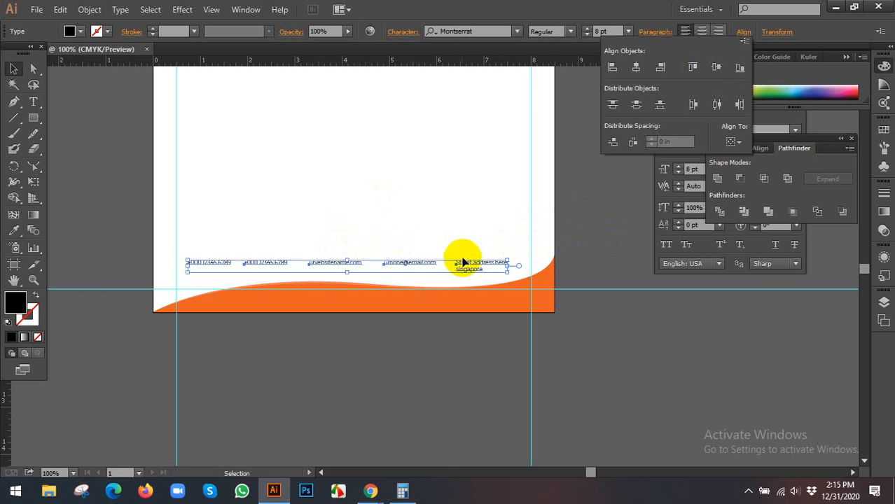
pyautogui.click(716, 104)
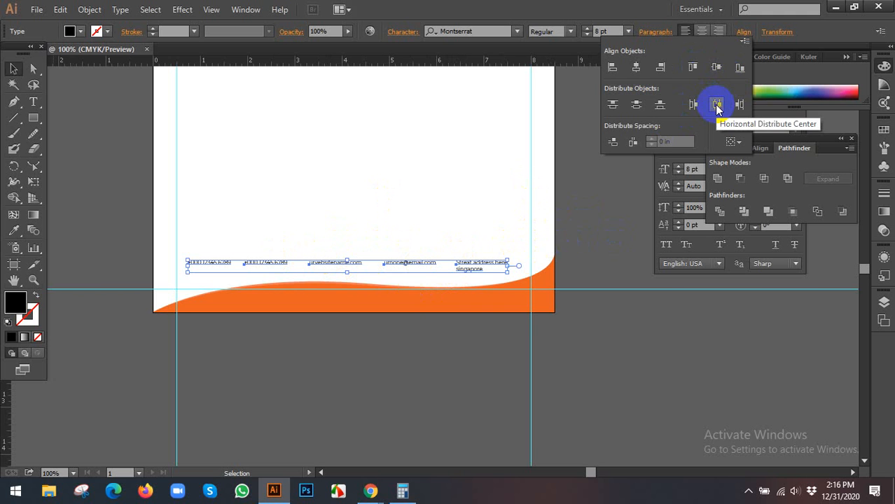
pyautogui.click(716, 104)
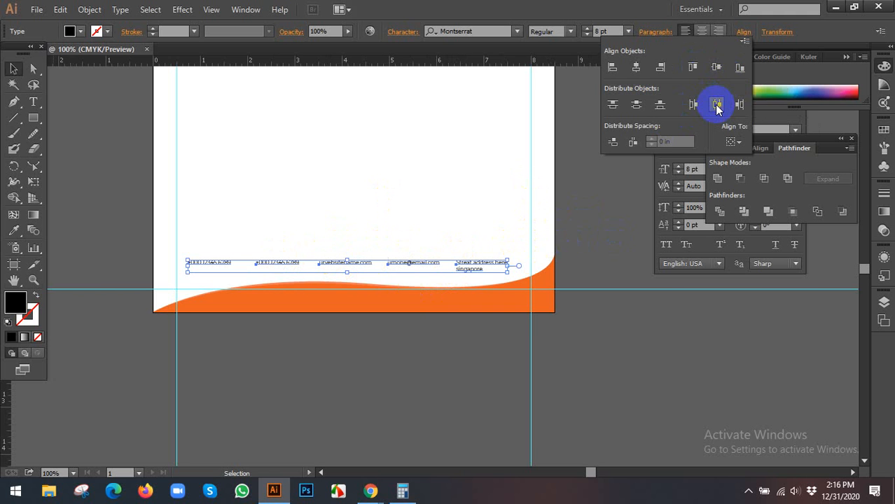
pyautogui.click(305, 380)
pyautogui.click(291, 363)
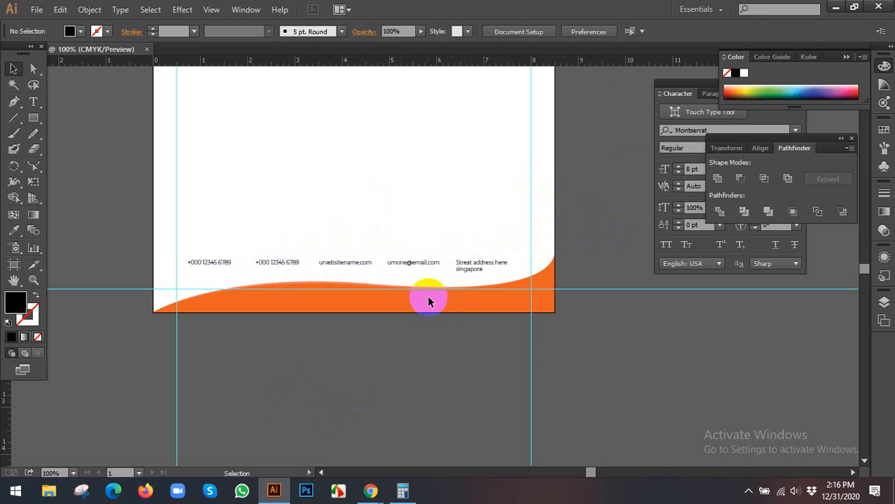
# Step: Nudge the second phone number slightly left to adjust its spacing in the contact row
pyautogui.scroll(1, 244, 284)
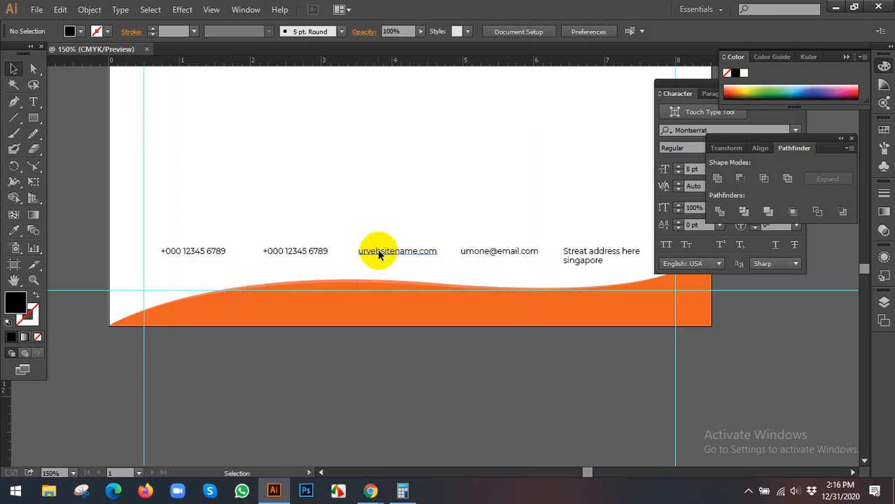
pyautogui.click(382, 251)
pyautogui.moveTo(528, 274); pyautogui.dragTo(498, 289)
pyautogui.click(239, 267)
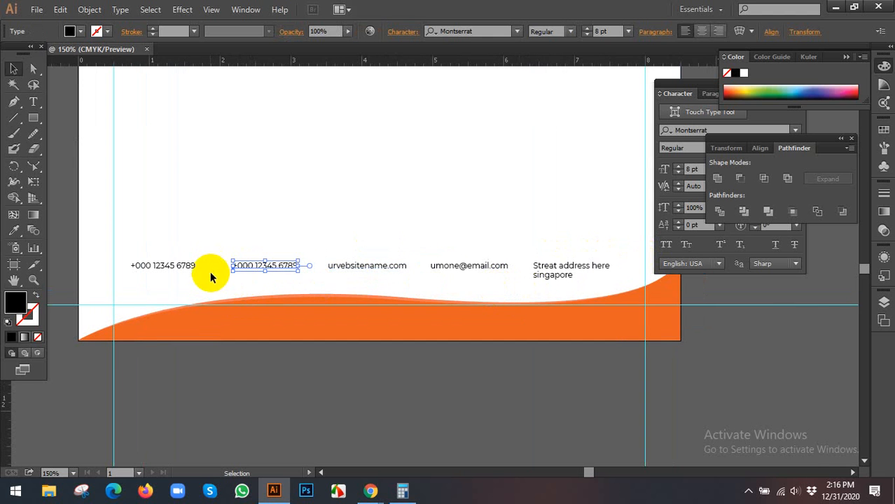
pyautogui.click(210, 271)
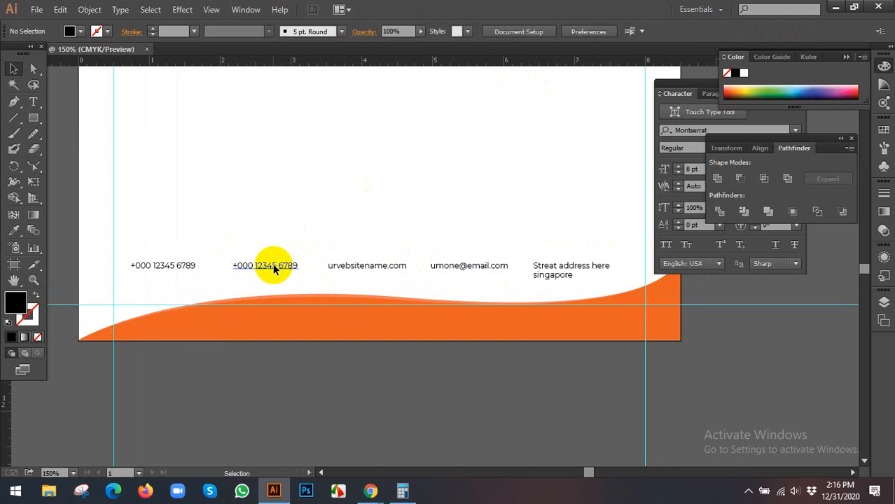
pyautogui.moveTo(275, 264); pyautogui.dragTo(269, 271)
# Step: Nudge the website and e-mail texts slightly left to even out the gaps in the contact row
pyautogui.click(364, 272)
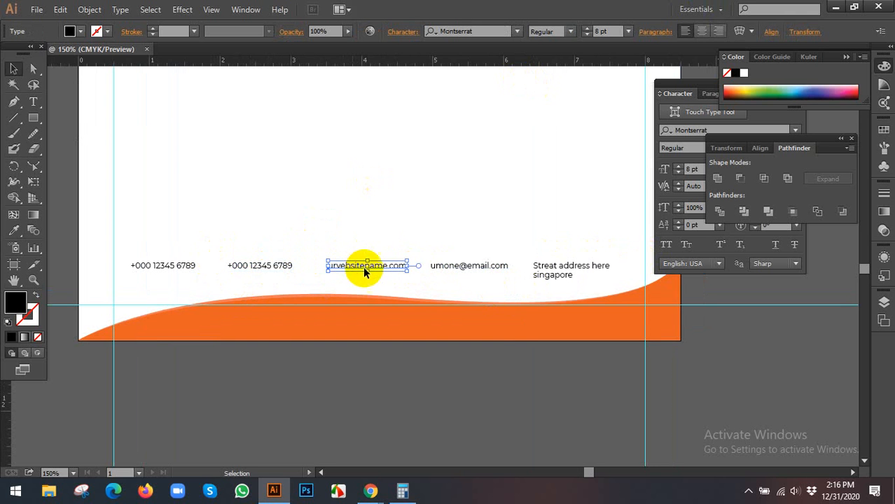
pyautogui.press('Left')
pyautogui.press('Left')
pyautogui.press('Left')
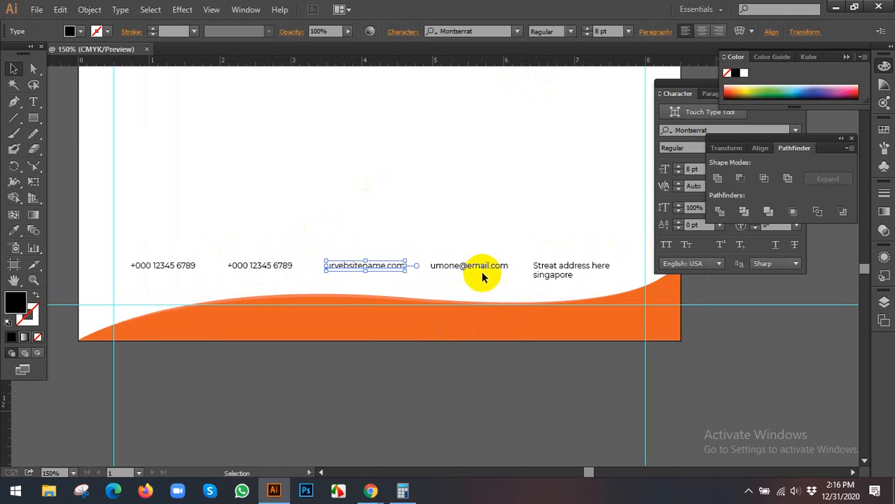
pyautogui.click(464, 362)
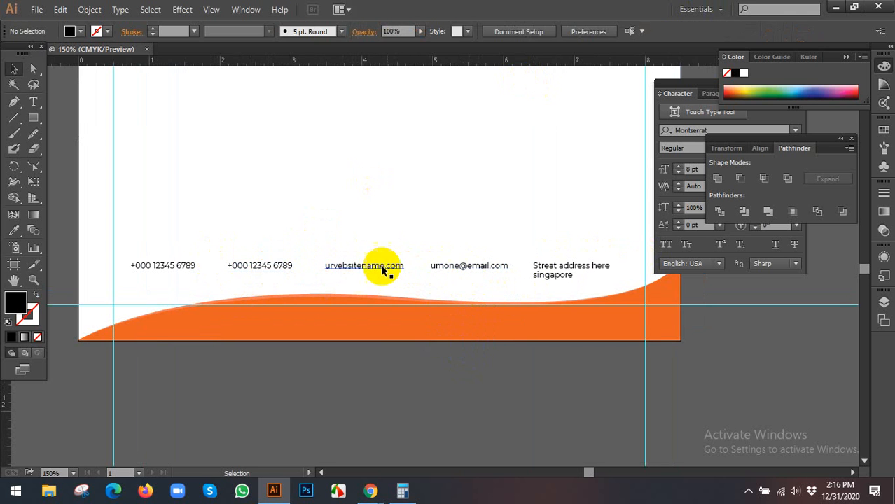
pyautogui.click(353, 269)
pyautogui.click(457, 266)
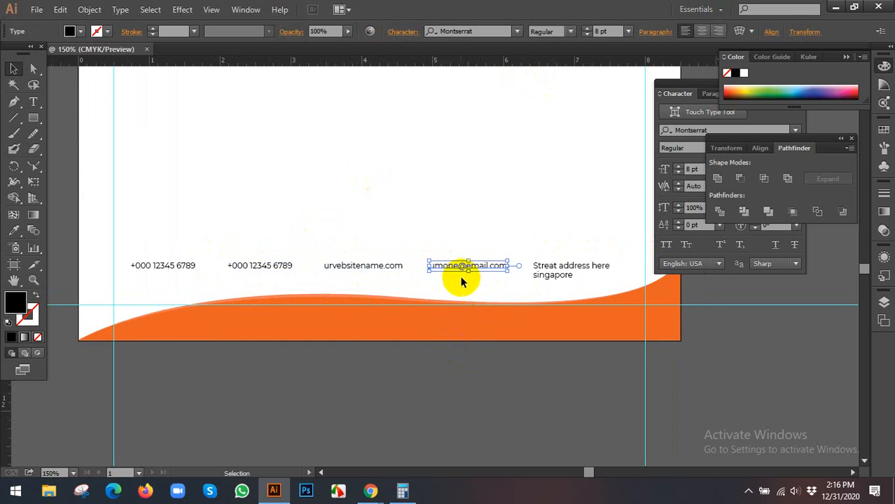
pyautogui.click(474, 380)
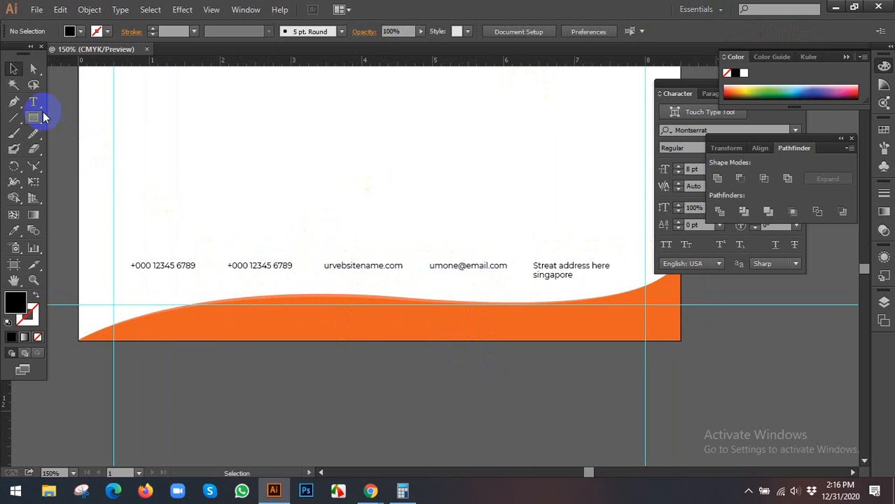
# Step: Draw a small black spacer rectangle spanning the gap between the two phone numbers
pyautogui.moveTo(32, 117); pyautogui.dragTo(57, 117)
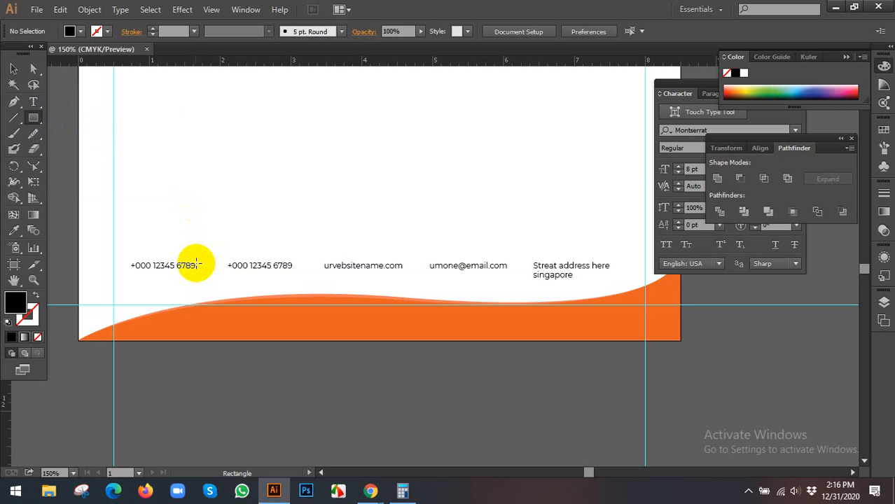
pyautogui.moveTo(197, 265); pyautogui.dragTo(227, 274)
pyautogui.click(13, 68)
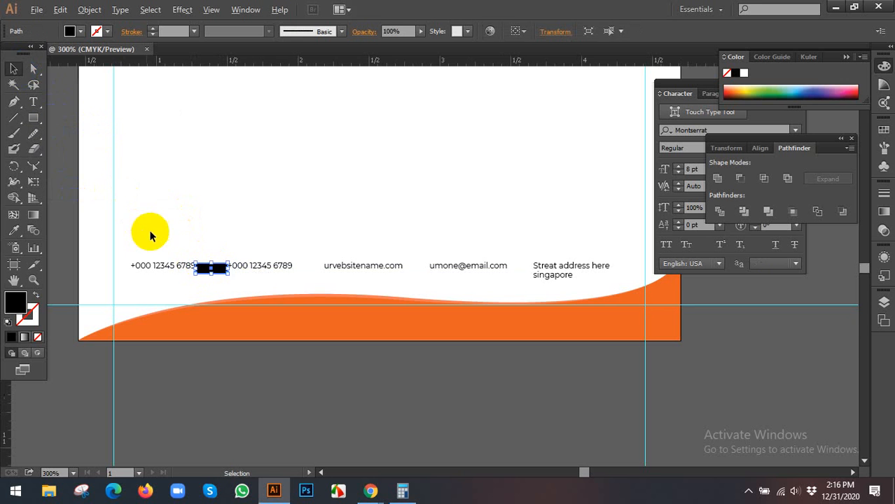
# Step: Move the black spacer into the gap after the second phone number and nudge the website text left against it
pyautogui.scroll(2, 150, 236)
pyautogui.moveTo(276, 304); pyautogui.dragTo(522, 300)
pyautogui.click(563, 300)
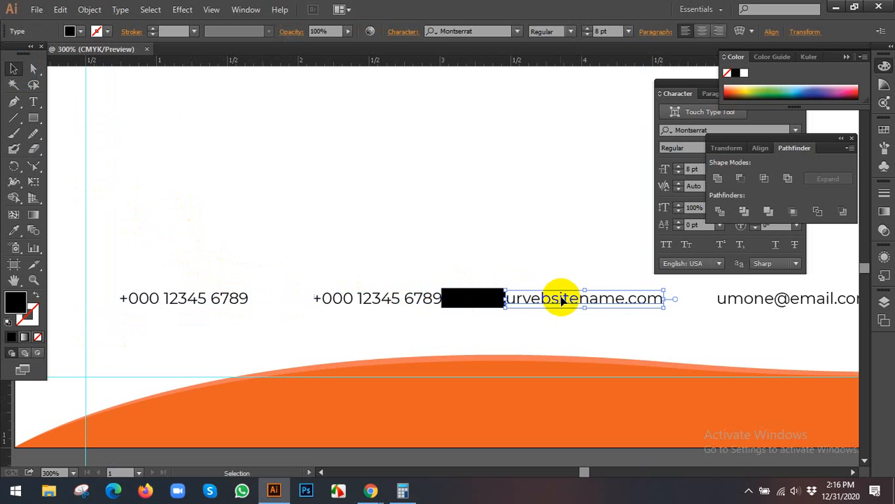
pyautogui.click(525, 325)
pyautogui.hscroll(3, 528, 336)
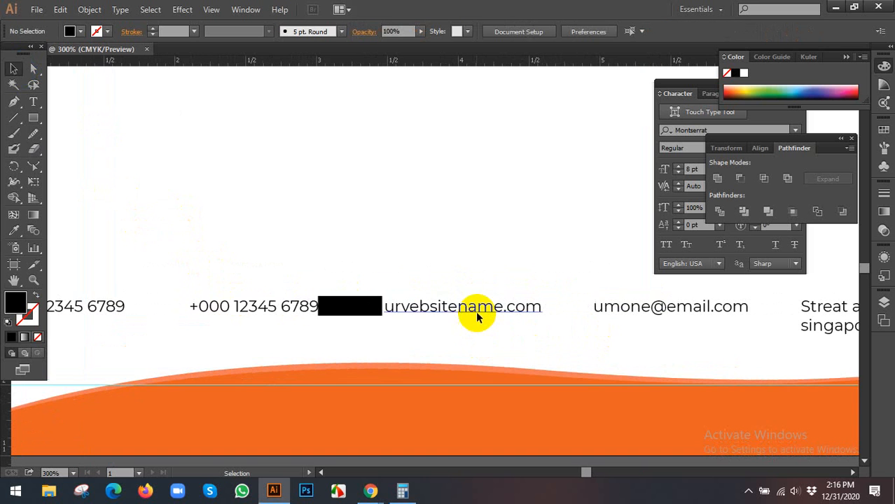
pyautogui.click(478, 316)
pyautogui.press('Left')
# Step: Move the black spacer to the gaps before the e-mail and the address, and nudge the address text right to match its width
pyautogui.click(352, 305)
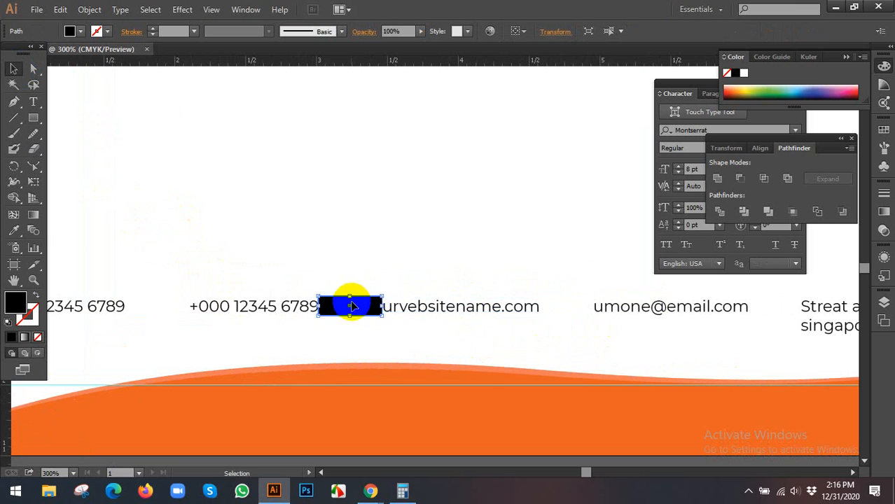
pyautogui.moveTo(353, 306); pyautogui.dragTo(367, 341)
pyautogui.click(637, 359)
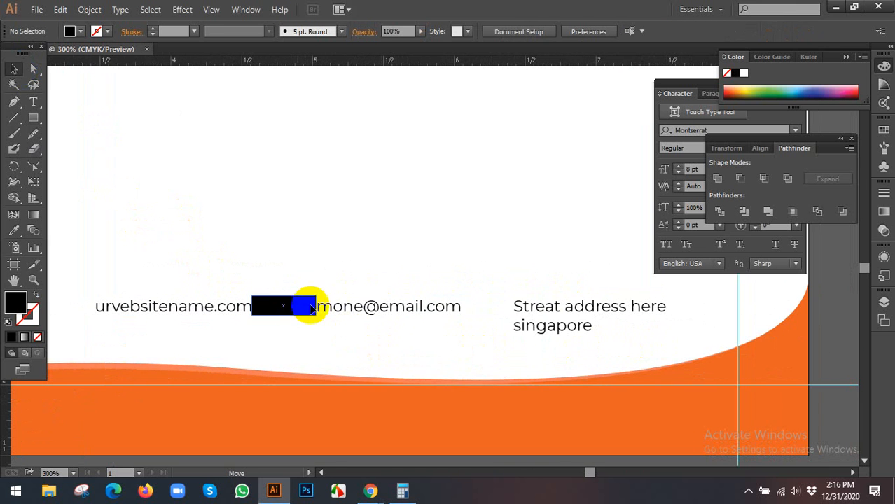
pyautogui.moveTo(310, 309); pyautogui.dragTo(511, 313)
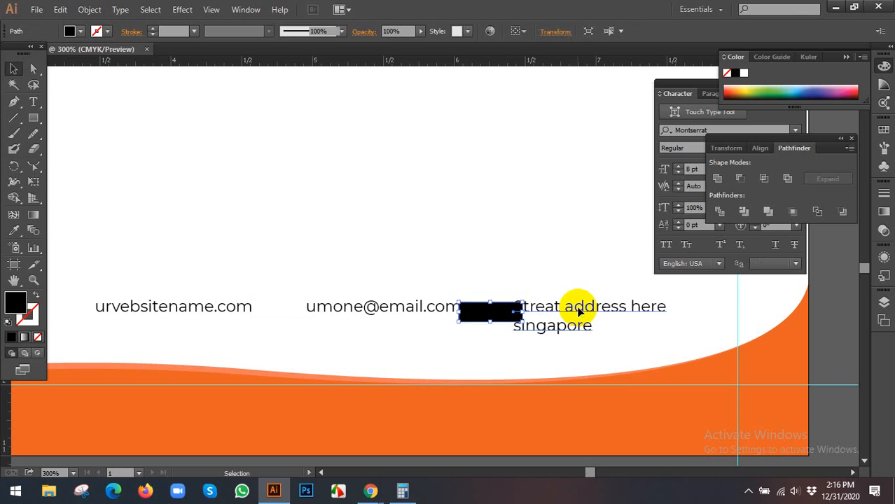
pyautogui.click(573, 308)
pyautogui.press('Right')
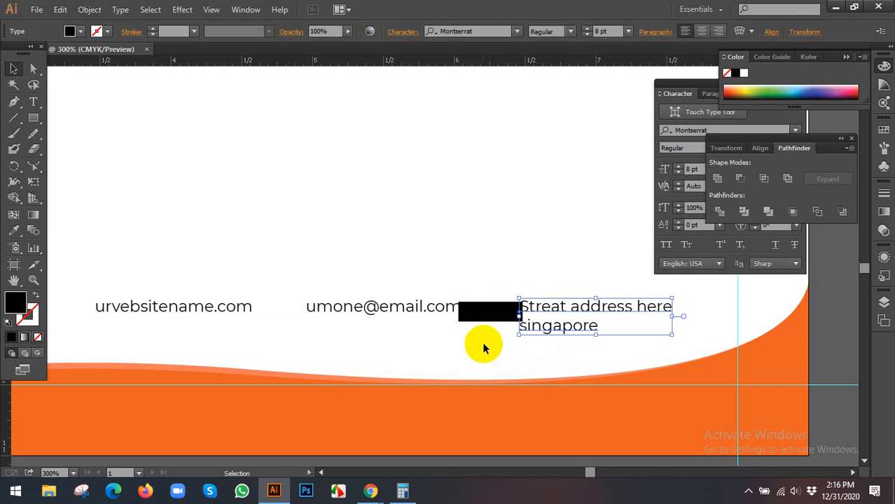
pyautogui.click(482, 346)
pyautogui.click(584, 312)
pyautogui.press('Right')
# Step: Delete the black spacer rectangle from the contact row
pyautogui.click(493, 319)
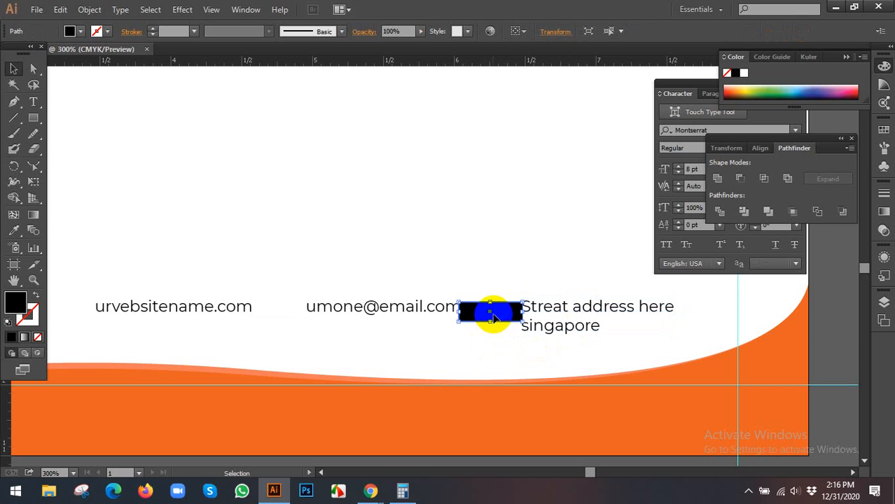
pyautogui.press('Delete')
pyautogui.hotkey('ctrl', '1')
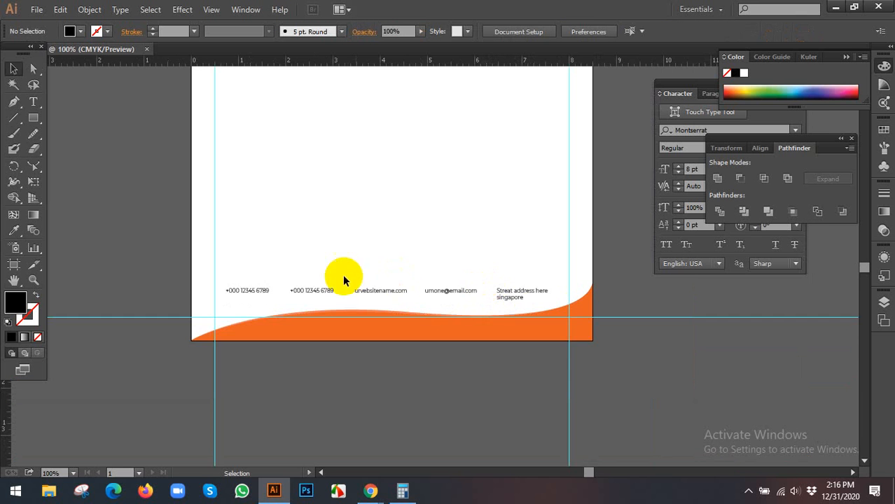
# Step: Group the five contact texts and center the group horizontally on the artboard
pyautogui.moveTo(208, 283); pyautogui.dragTo(545, 295)
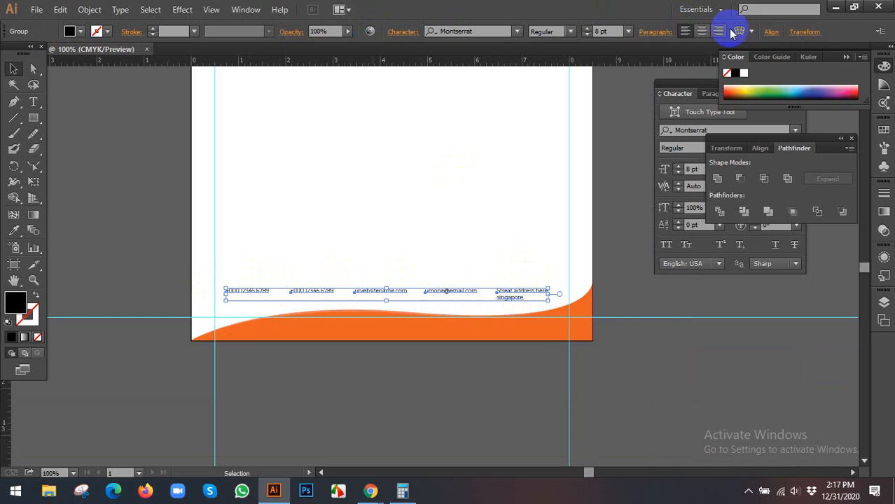
pyautogui.click(772, 33)
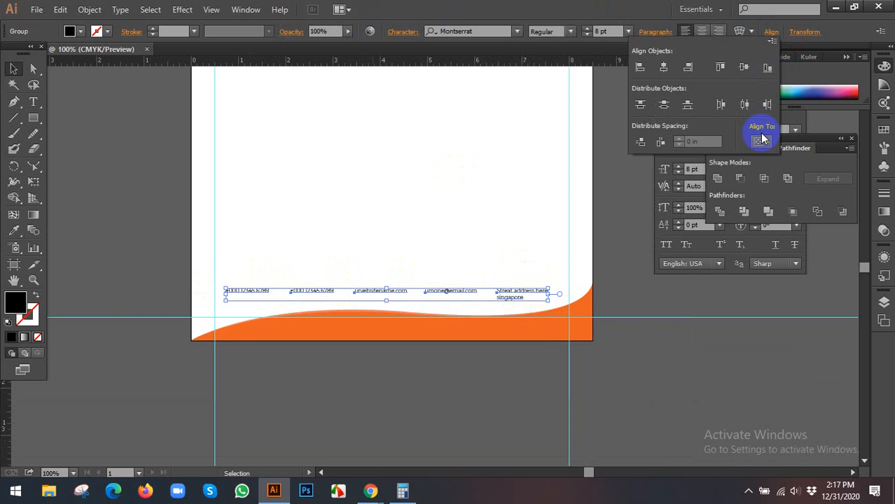
pyautogui.click(762, 141)
pyautogui.click(774, 187)
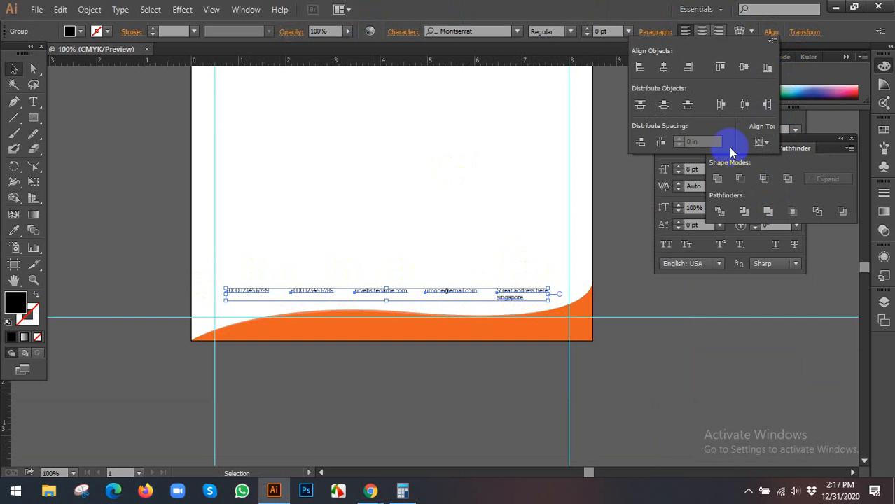
pyautogui.click(663, 68)
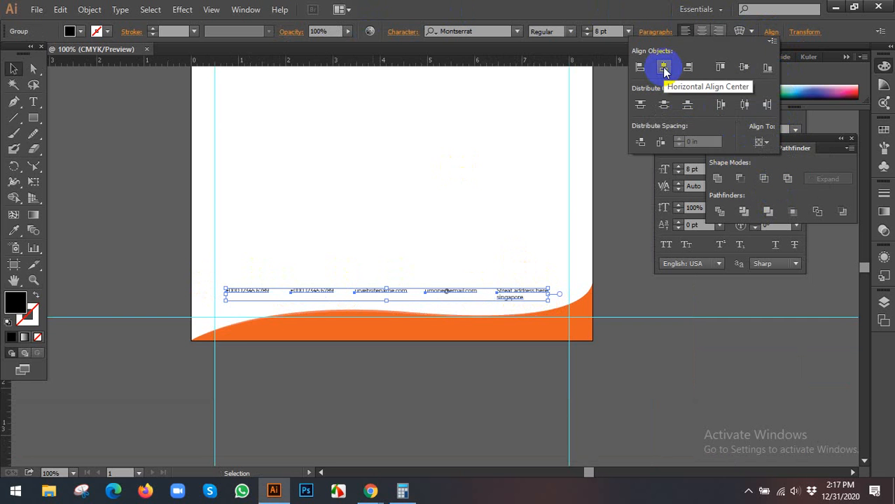
pyautogui.click(665, 70)
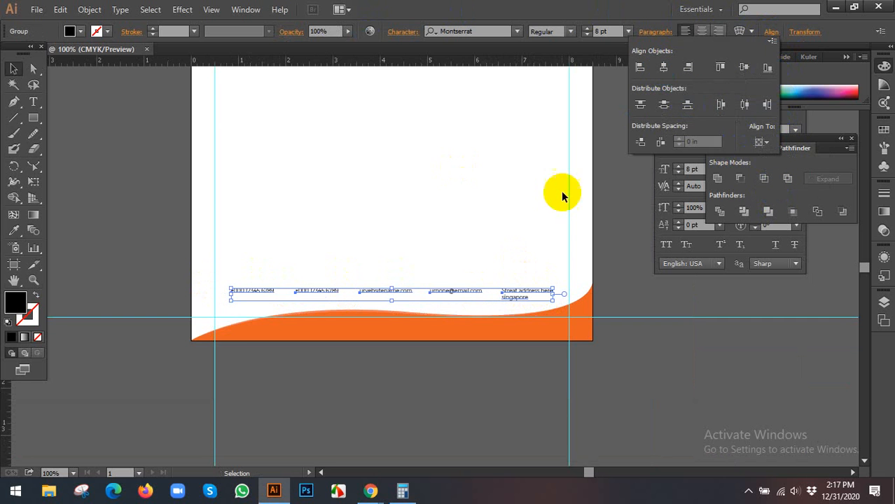
pyautogui.click(461, 210)
# Step: Lock the white page background rectangle
pyautogui.scroll(5, 435, 220)
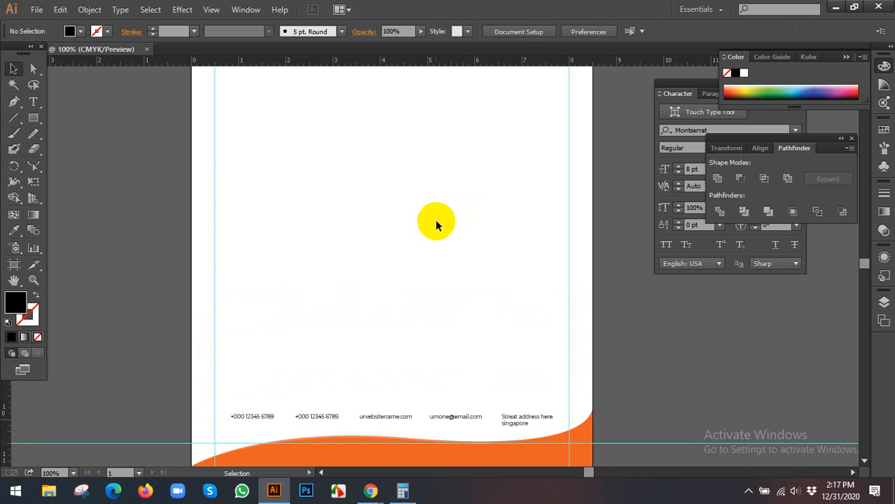
pyautogui.scroll(-1, 435, 210)
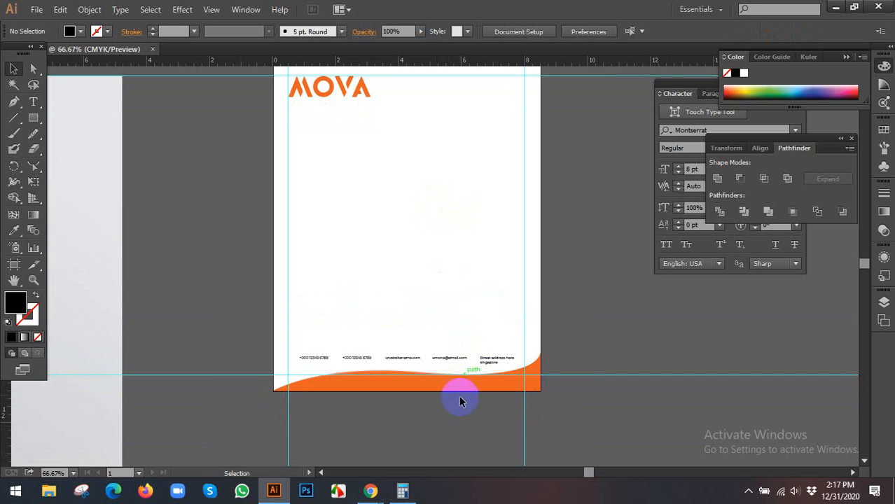
pyautogui.moveTo(459, 399); pyautogui.dragTo(568, 383)
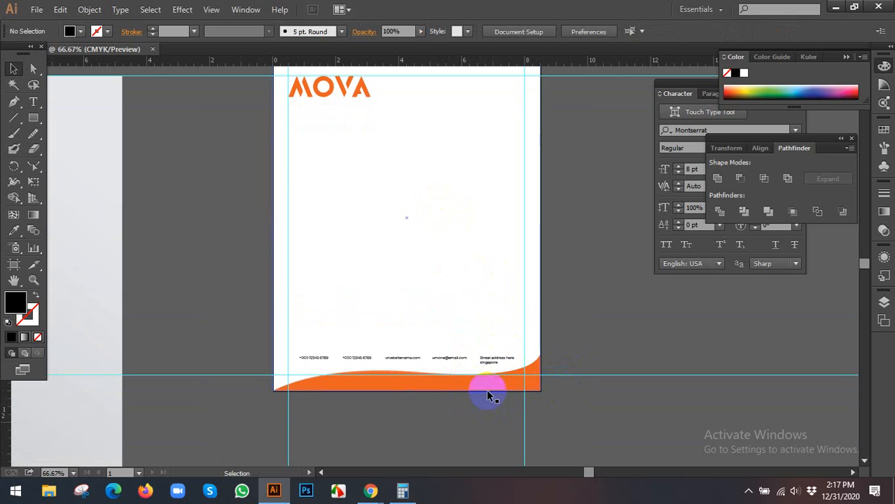
pyautogui.click(429, 206)
pyautogui.hotkey('ctrl', '2')
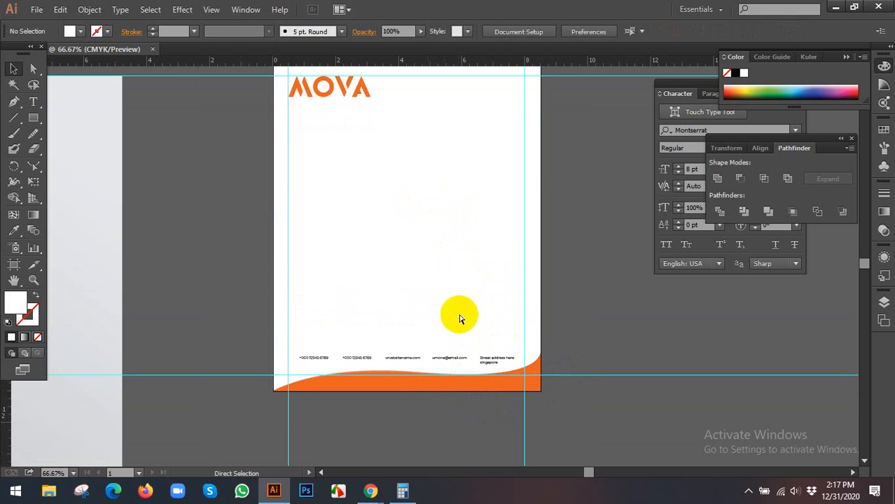
# Step: Reflect a copy of the orange wave footer across the horizontal axis and align the copy to the artboard's top edge
pyautogui.click(466, 408)
pyautogui.moveTo(579, 382); pyautogui.dragTo(579, 382)
pyautogui.moveTo(439, 419); pyautogui.dragTo(550, 372)
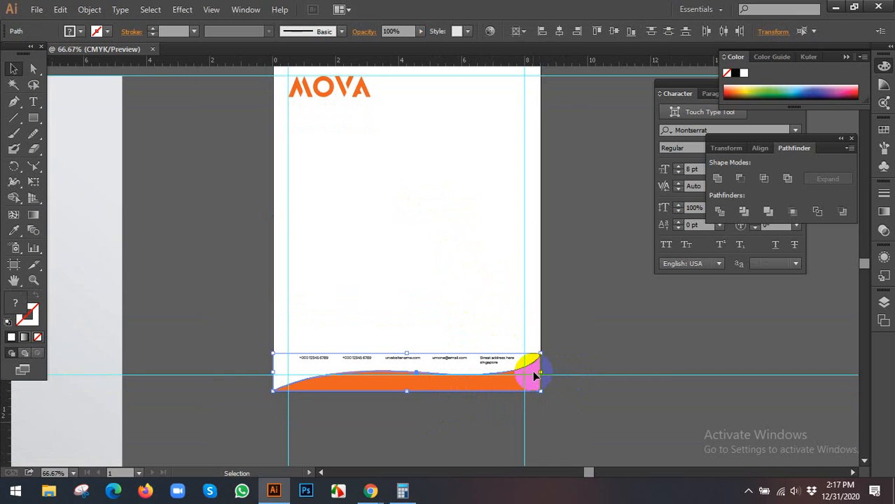
pyautogui.rightClick(533, 377)
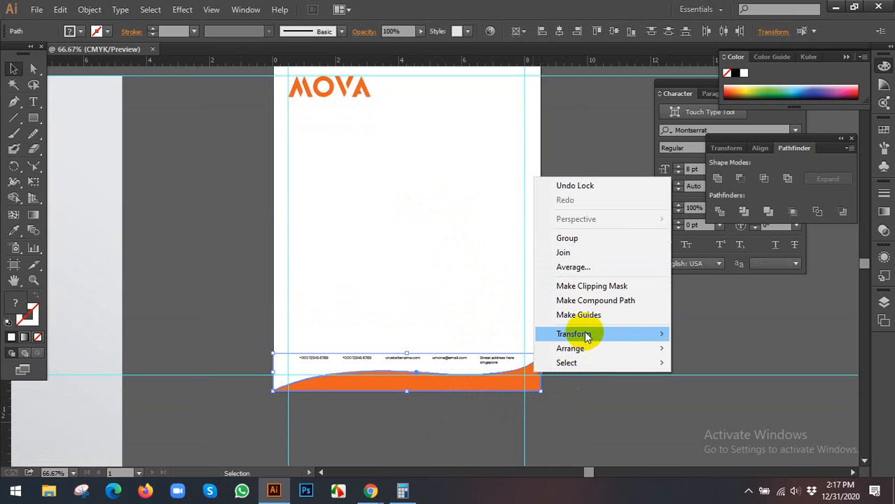
pyautogui.moveTo(587, 336)
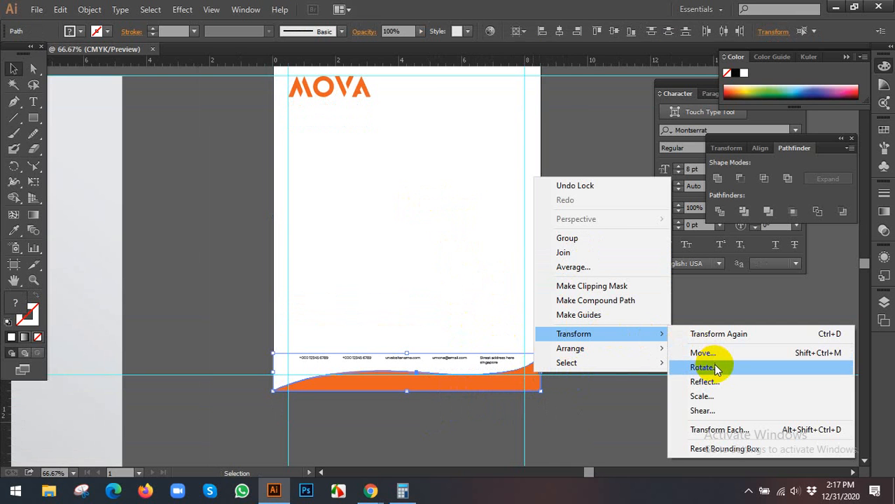
pyautogui.click(722, 386)
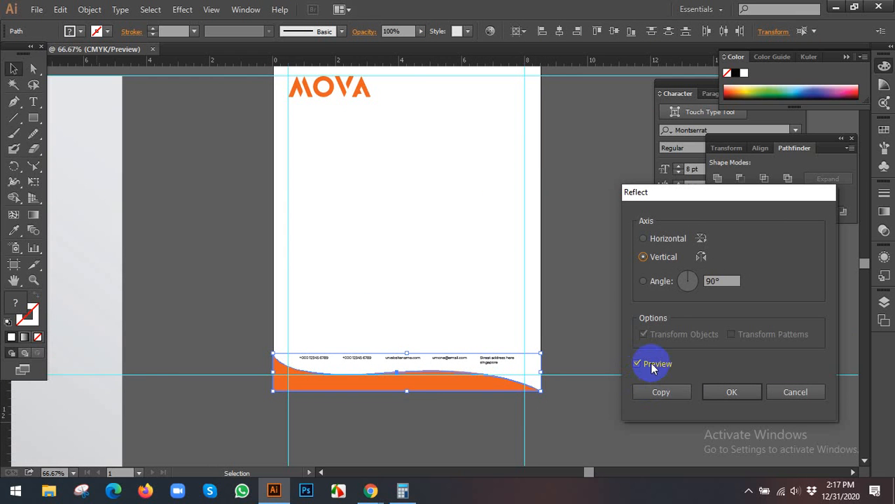
pyautogui.click(660, 239)
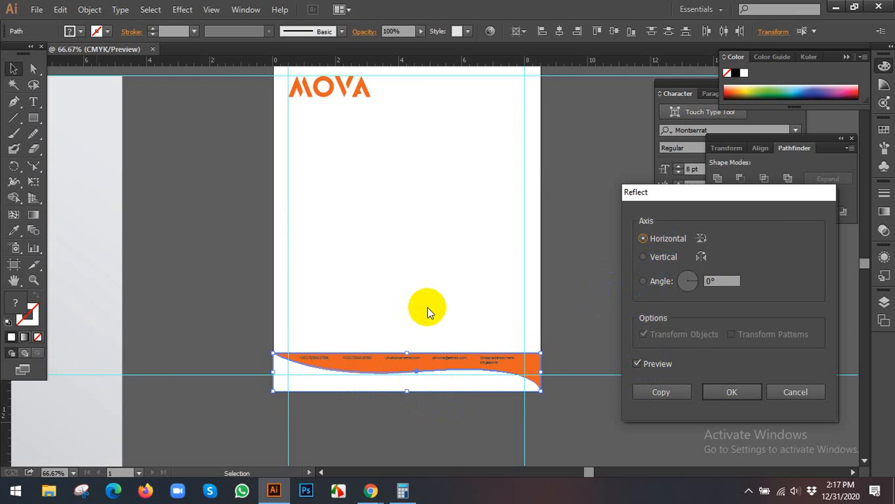
pyautogui.click(663, 393)
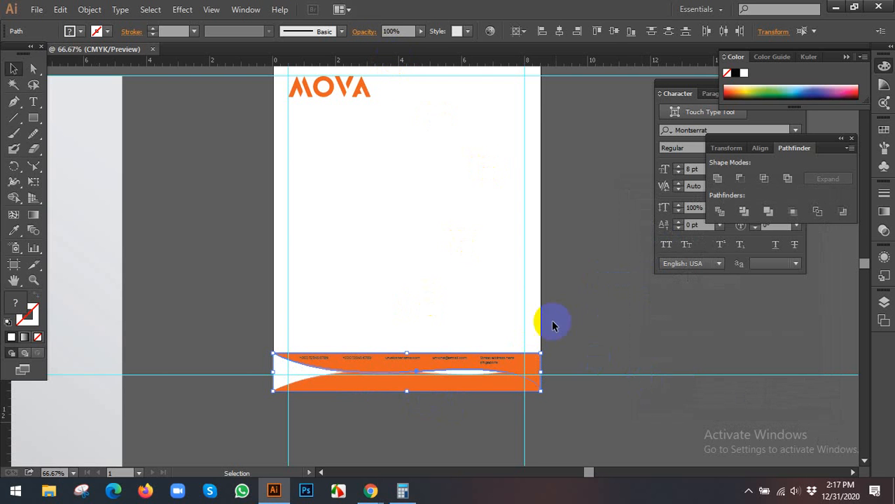
pyautogui.click(602, 31)
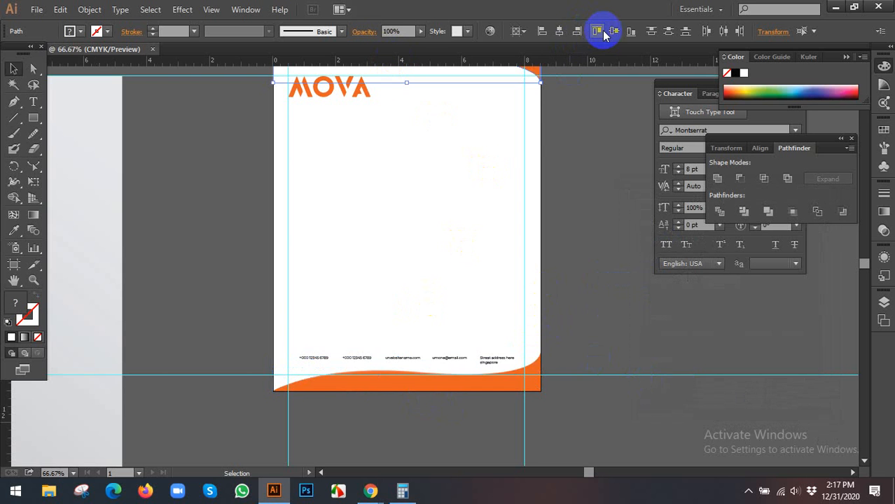
pyautogui.scroll(3, 559, 205)
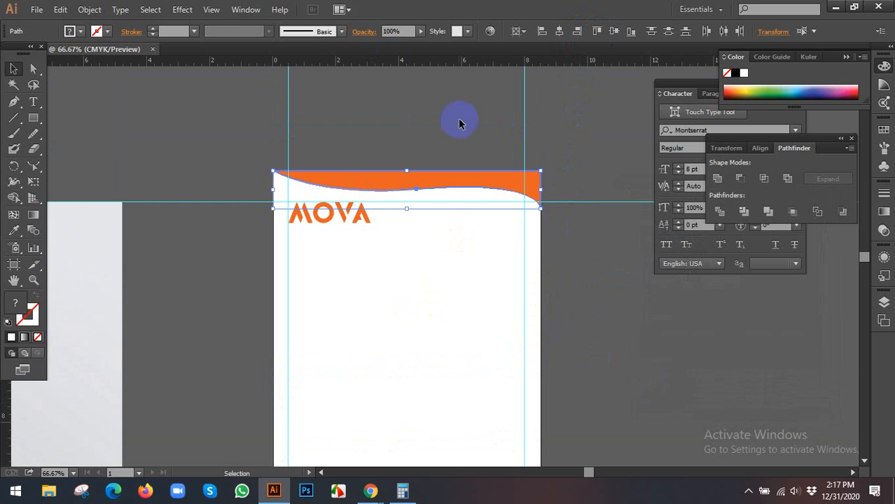
# Step: Reflect the orange wave header across the vertical axis, flipping the original rather than making a copy
pyautogui.scroll(-2, 436, 220)
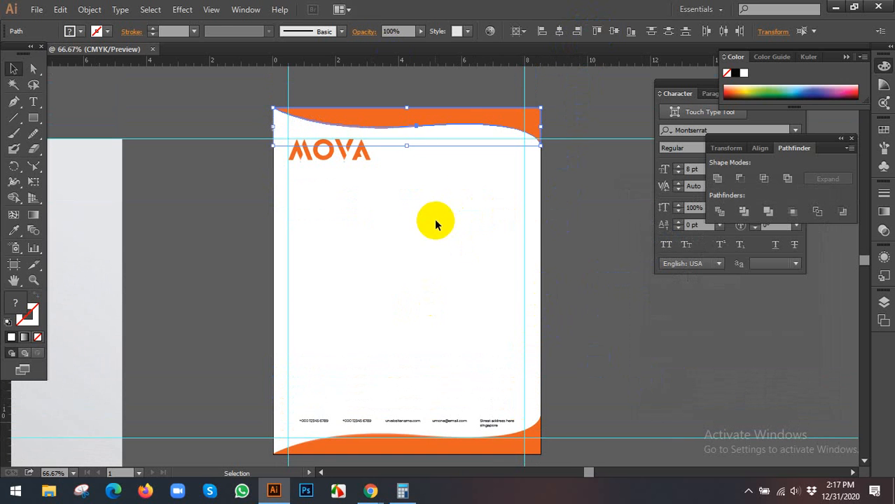
pyautogui.rightClick(459, 113)
pyautogui.moveTo(512, 276)
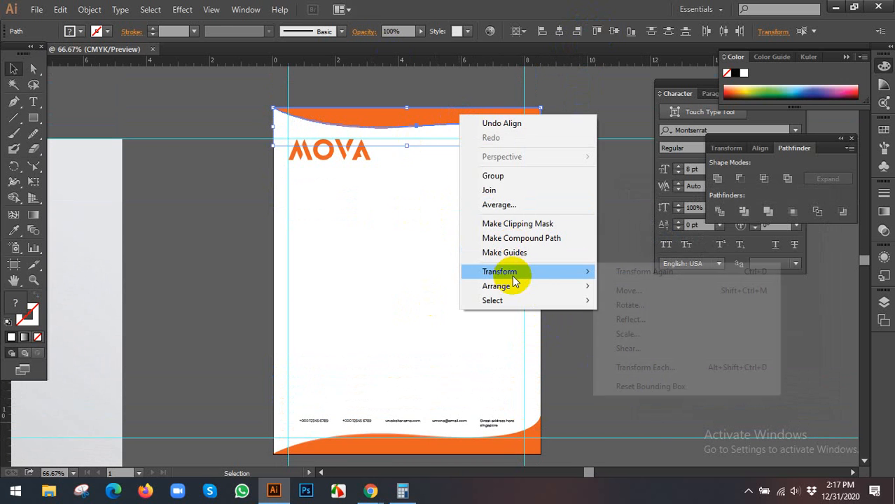
pyautogui.click(630, 320)
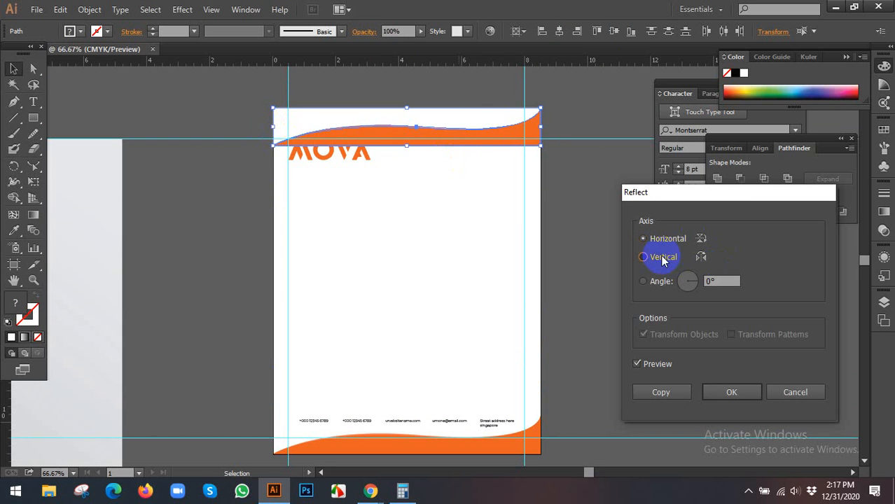
pyautogui.click(661, 257)
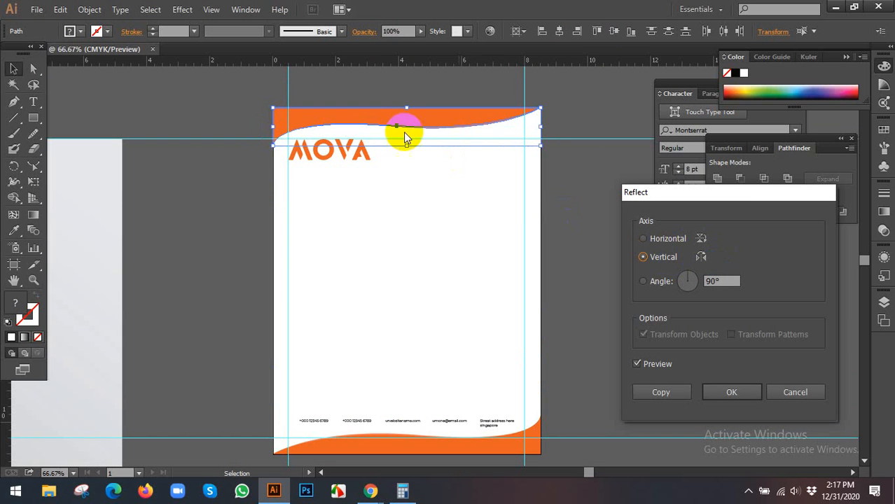
pyautogui.click(714, 397)
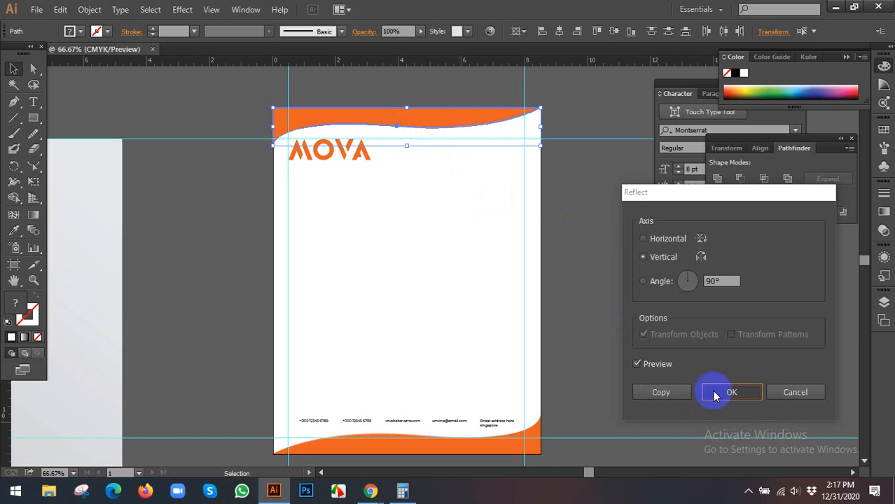
pyautogui.click(603, 264)
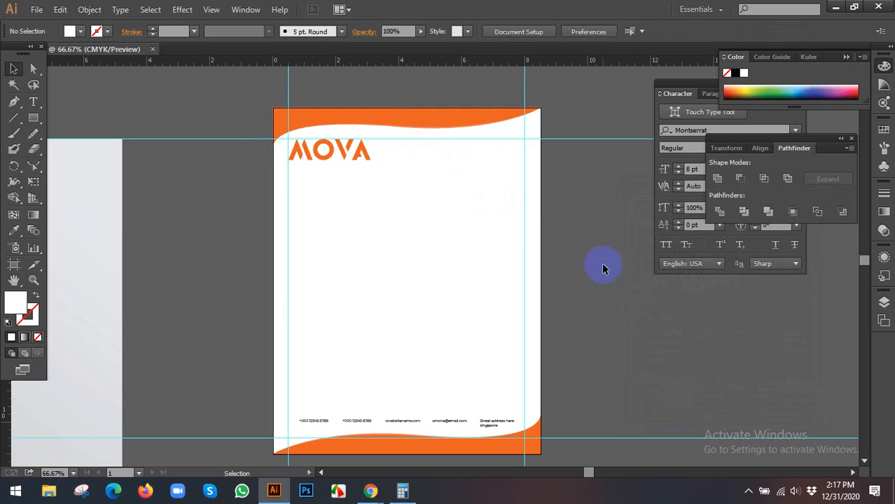
# Step: Duplicate the MOVA logo into the middle of the page and center the copy horizontally and vertically on the artboard
pyautogui.scroll(-1, 560, 242)
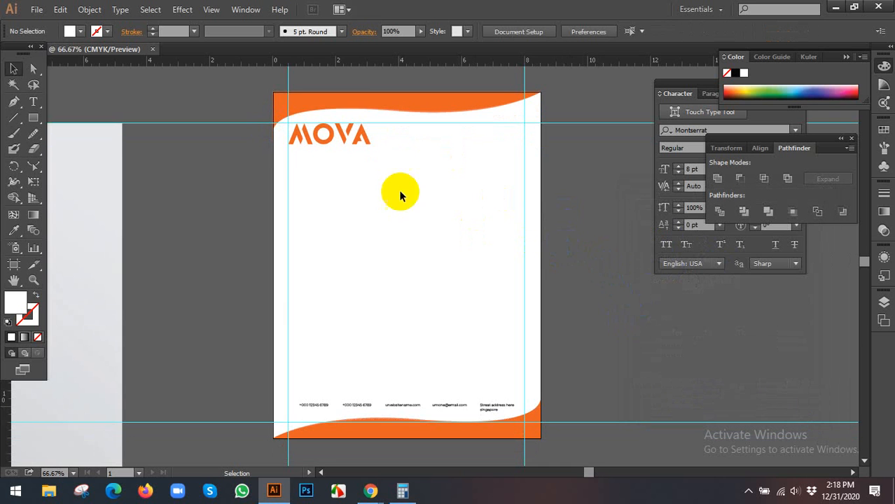
pyautogui.click(349, 125)
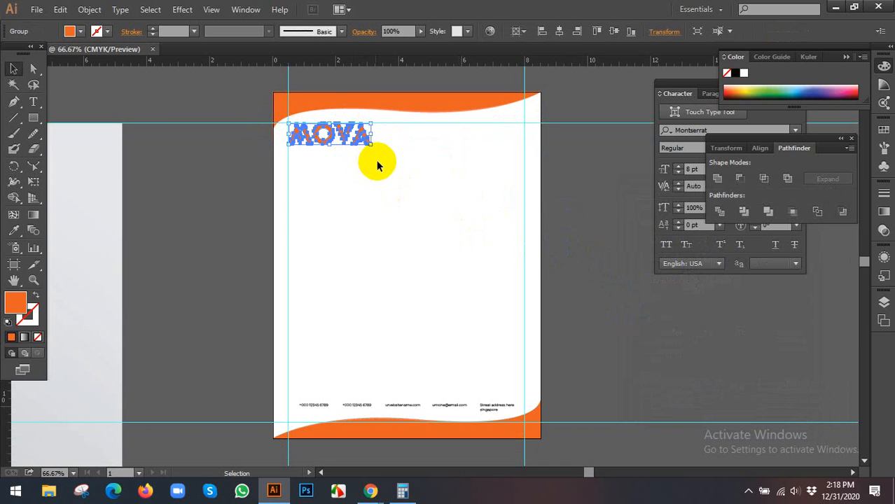
pyautogui.moveTo(347, 142); pyautogui.dragTo(405, 250)
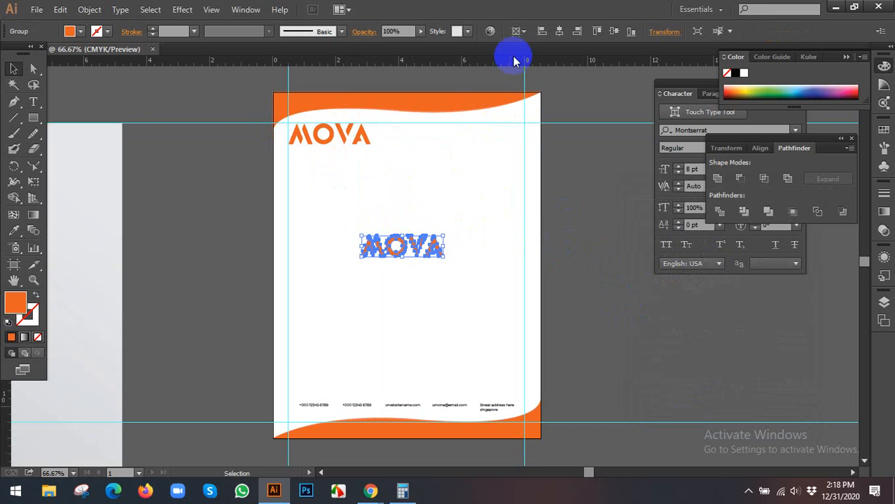
pyautogui.click(559, 31)
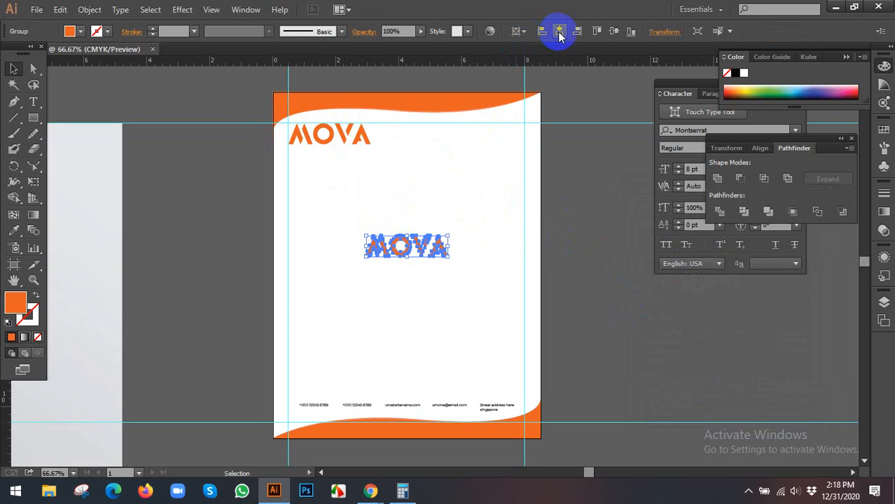
pyautogui.click(618, 33)
pyautogui.click(607, 189)
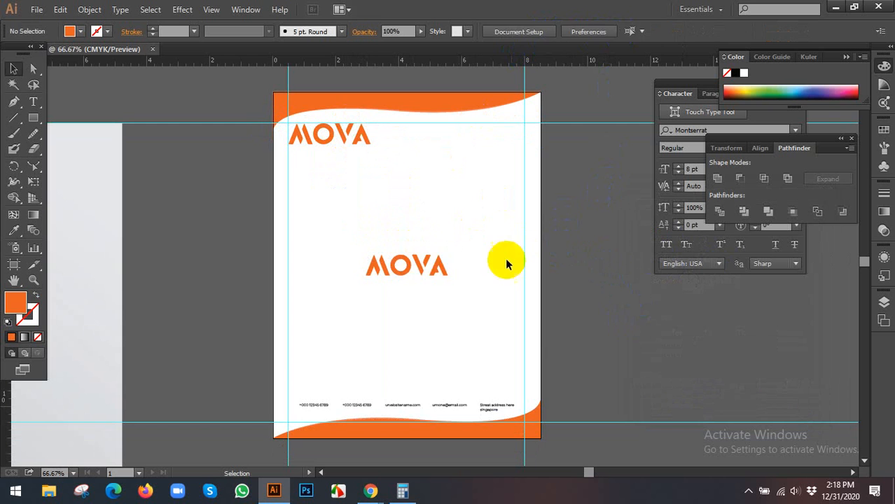
# Step: Try an opacity of 17% on the centered logo copy, then restore it to 100%
pyautogui.click(441, 269)
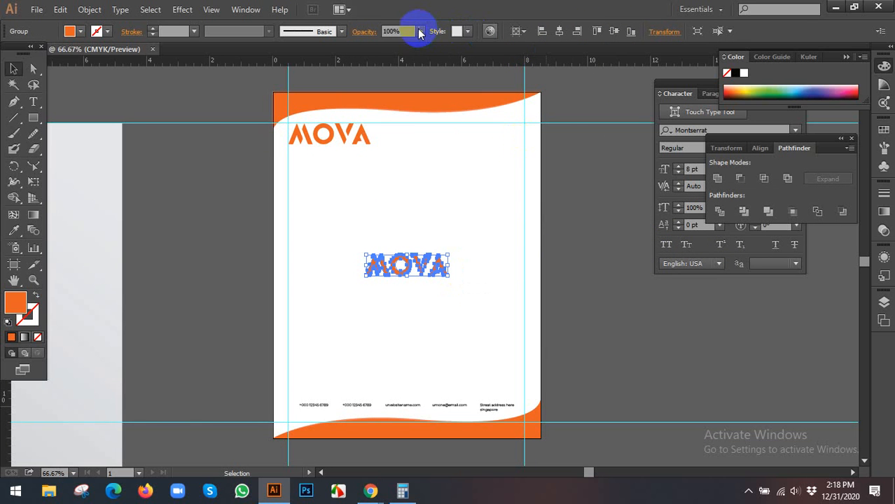
pyautogui.click(421, 30)
pyautogui.moveTo(424, 44); pyautogui.dragTo(375, 47)
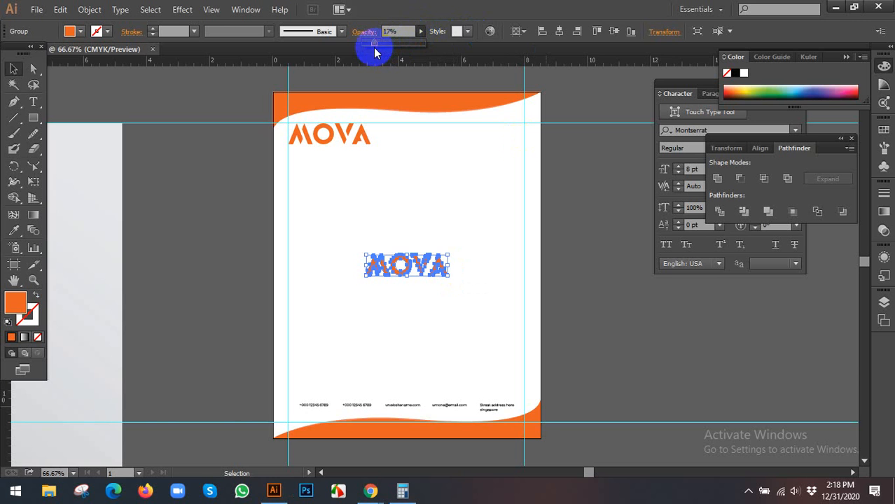
pyautogui.click(447, 210)
pyautogui.click(427, 266)
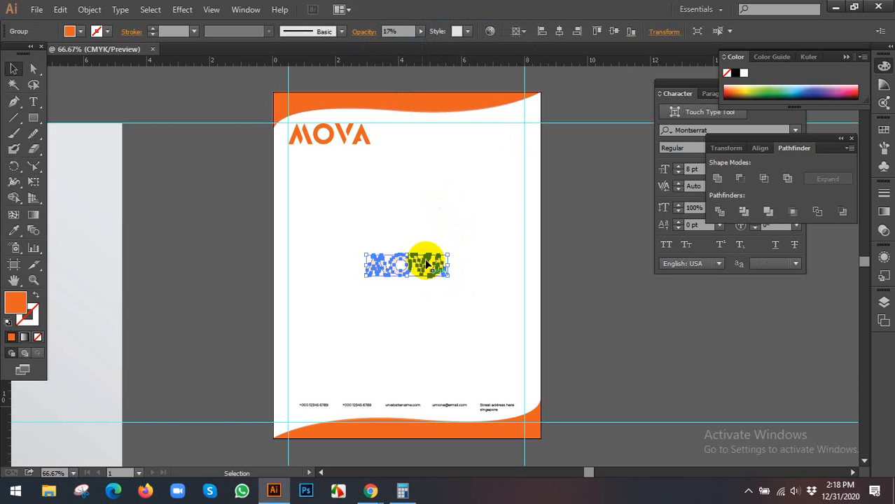
pyautogui.click(420, 31)
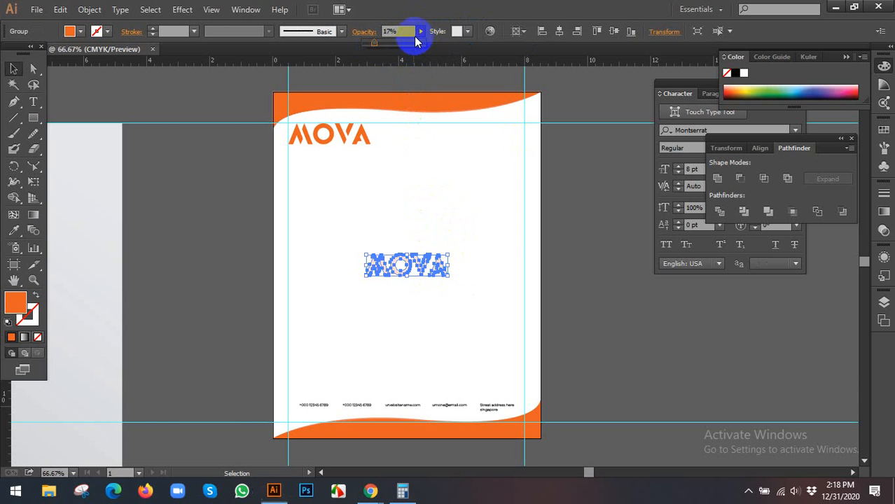
pyautogui.click(452, 123)
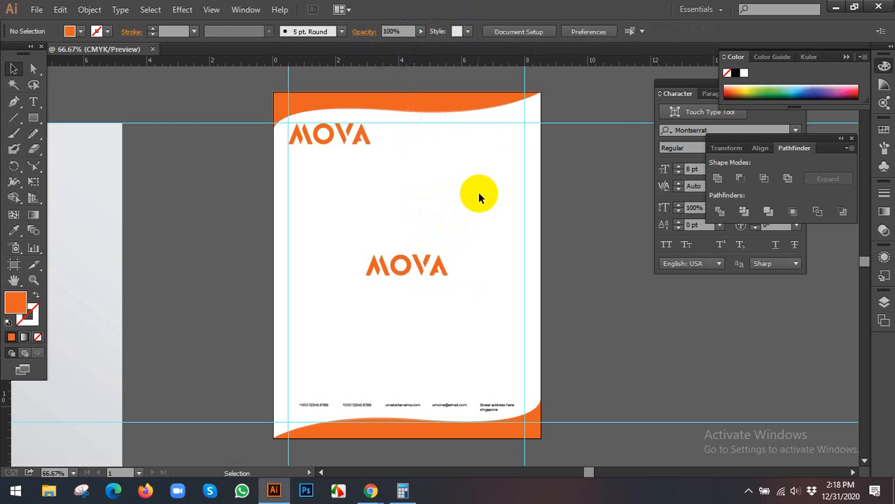
# Step: Enlarge the centered logo copy proportionally from its center until it spans the artboard's full width
pyautogui.click(420, 270)
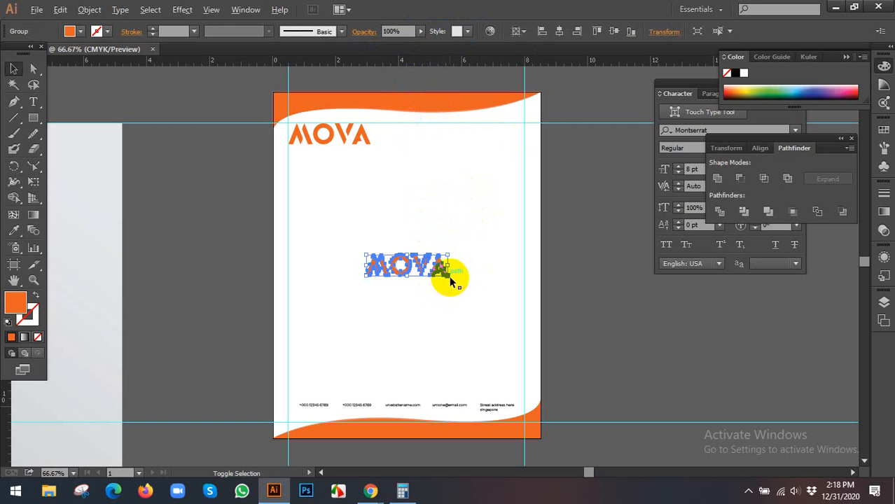
pyautogui.moveTo(451, 281); pyautogui.dragTo(541, 323)
pyautogui.click(587, 315)
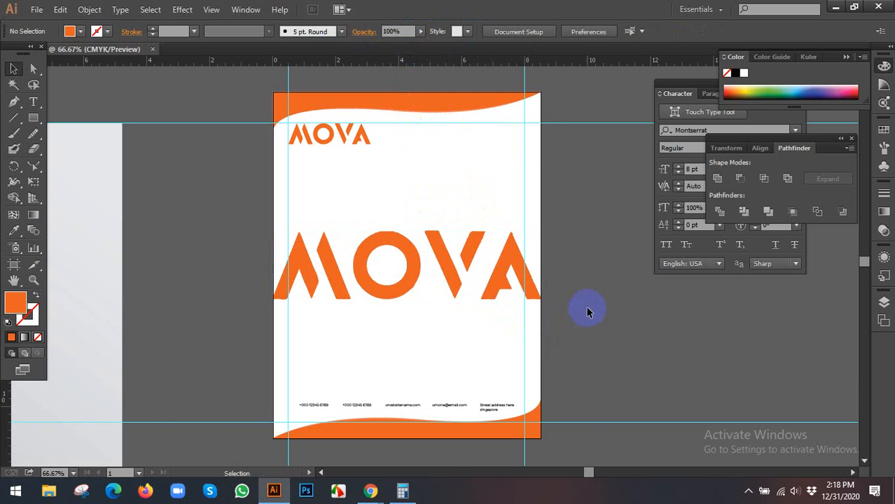
# Step: Unlock all locked objects, including the white page background, and undo the test move of the background
pyautogui.hotkey('ctrl', 'alt', '2')
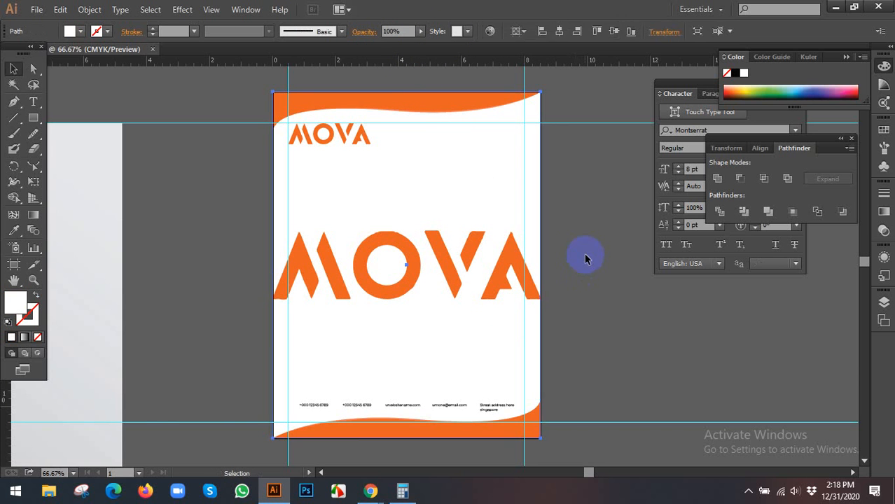
pyautogui.click(586, 259)
pyautogui.moveTo(457, 173); pyautogui.dragTo(508, 192)
pyautogui.hotkey('ctrl', 'z')
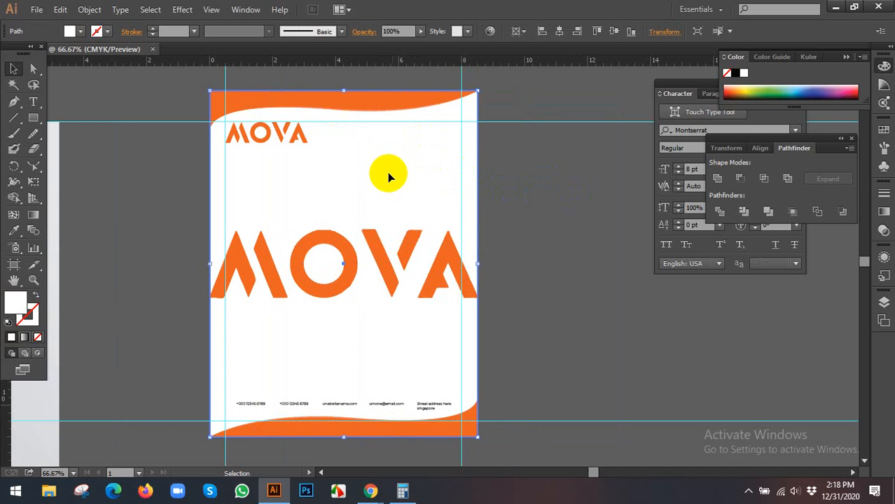
# Step: Copy the white page background and paste the duplicate in front at the same position
pyautogui.click(61, 9)
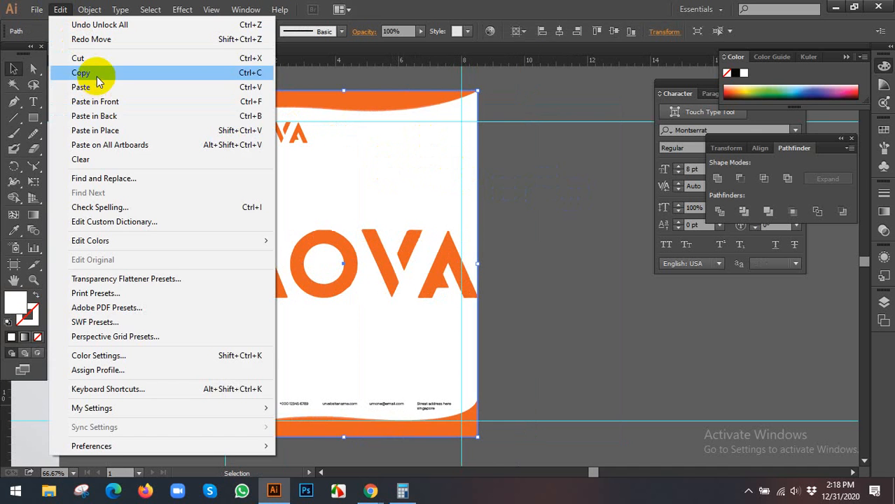
pyautogui.click(94, 72)
pyautogui.click(61, 9)
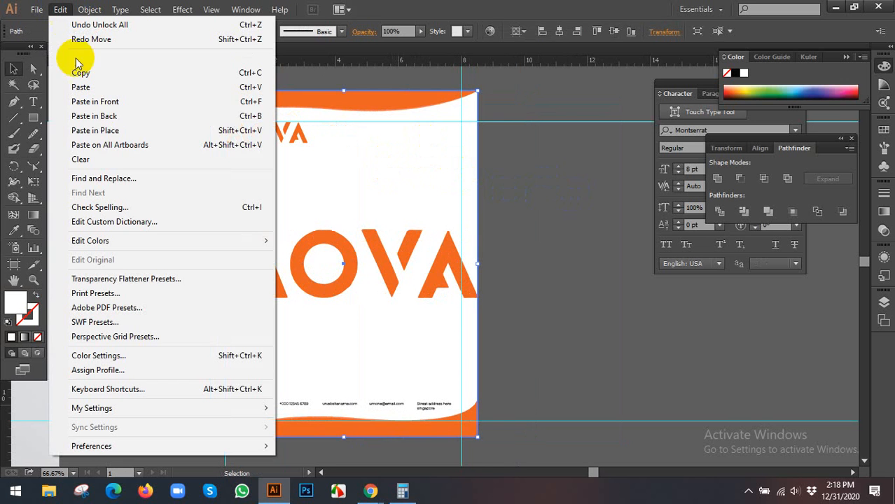
pyautogui.click(115, 104)
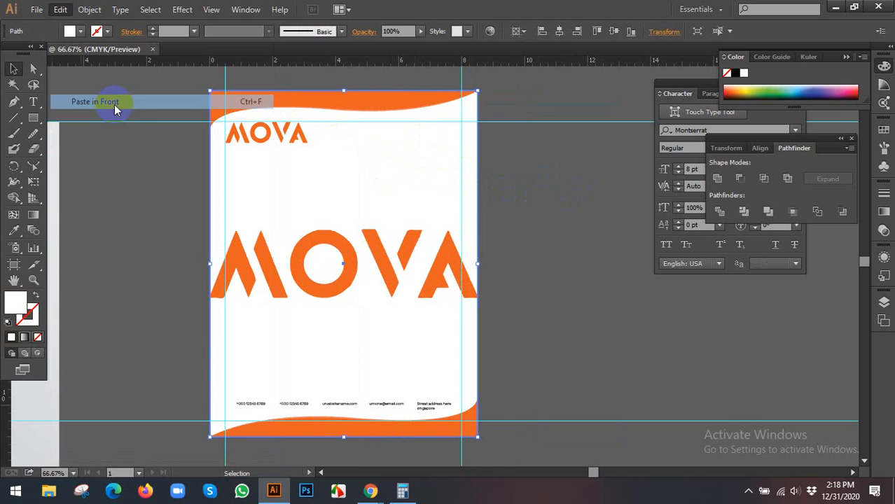
# Step: Bring the duplicated white page rectangle to the front of all artwork
pyautogui.click(538, 196)
pyautogui.click(386, 161)
pyautogui.rightClick(386, 160)
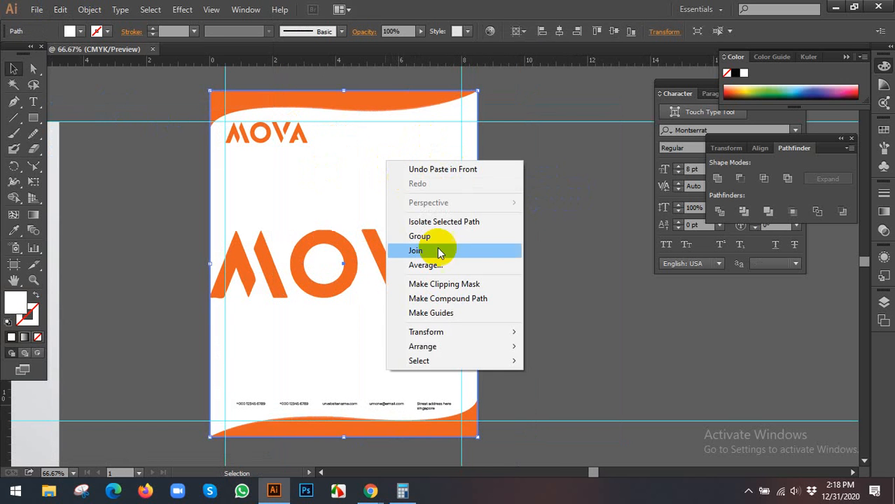
pyautogui.moveTo(456, 346)
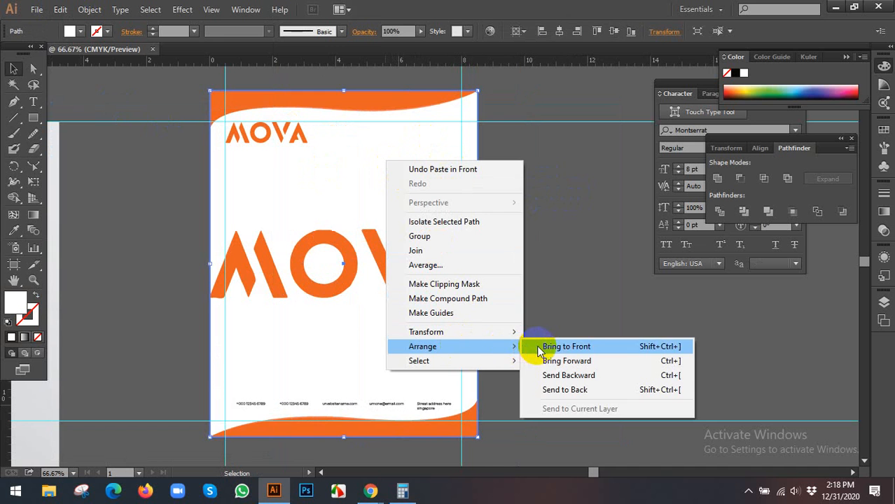
pyautogui.click(566, 347)
pyautogui.click(551, 300)
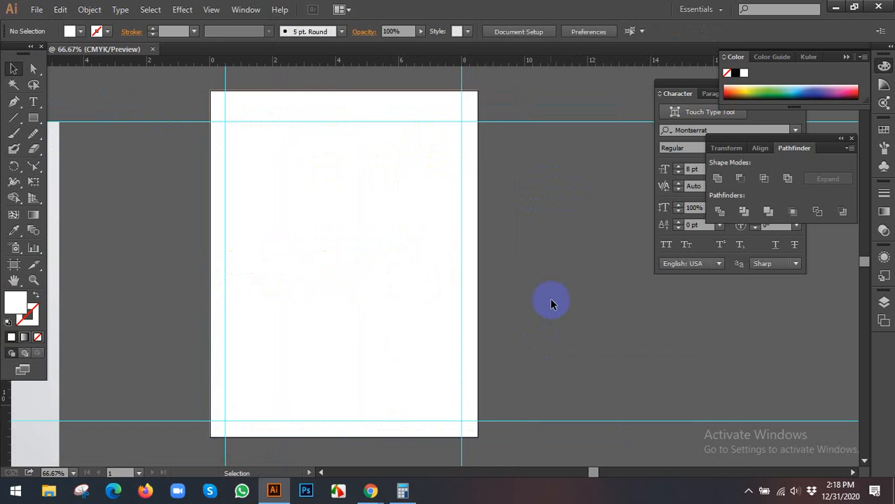
# Step: Move the front white rectangle sideways off the artwork and undo the move
pyautogui.click(372, 221)
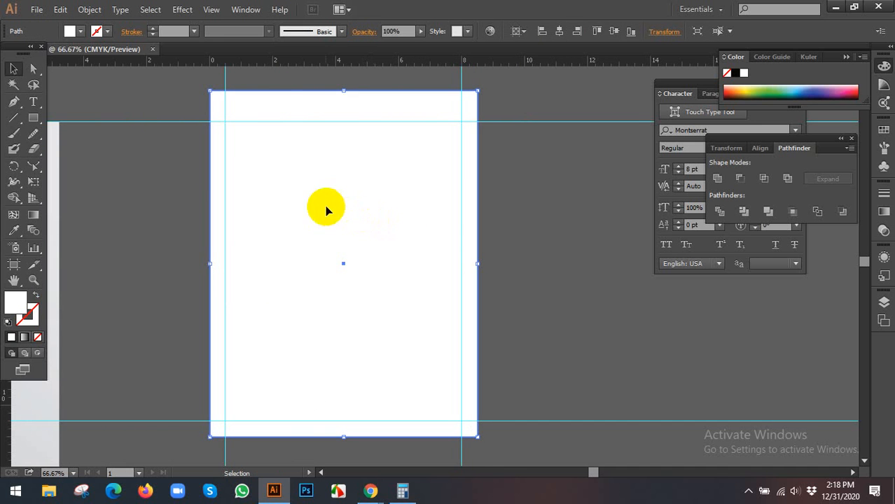
pyautogui.moveTo(326, 207); pyautogui.dragTo(485, 205)
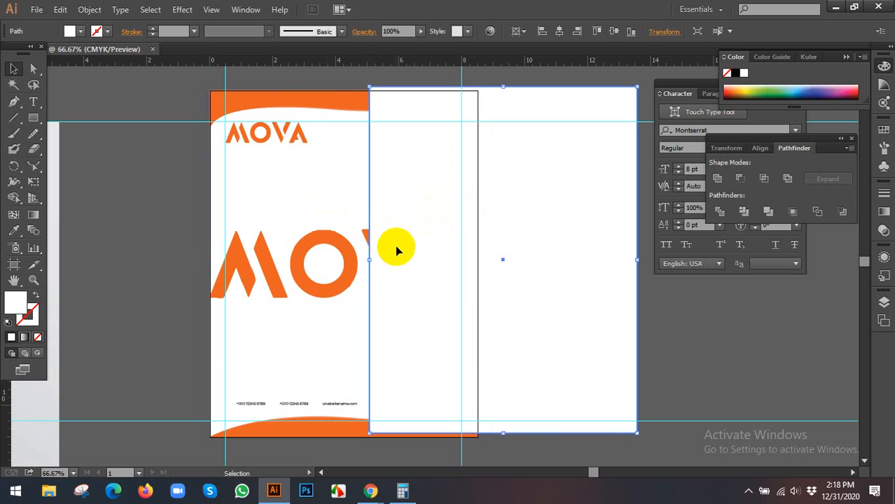
pyautogui.press('a')
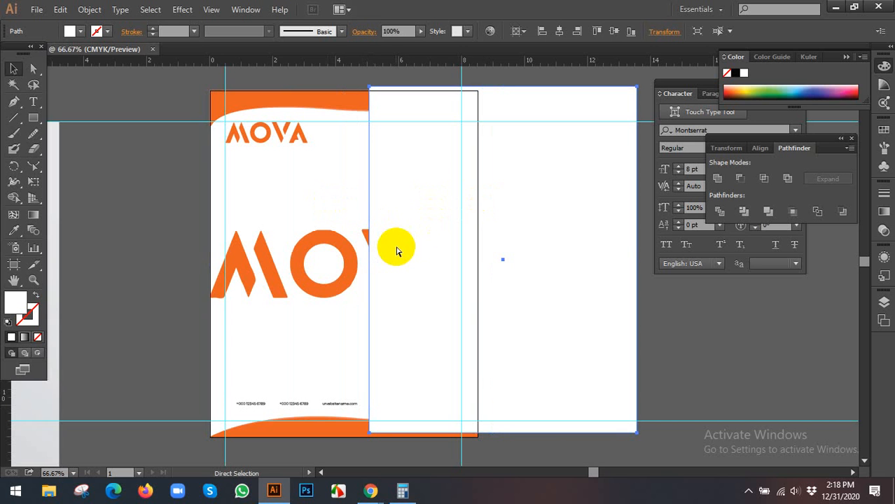
pyautogui.hotkey('ctrl', 'z')
pyautogui.press('v')
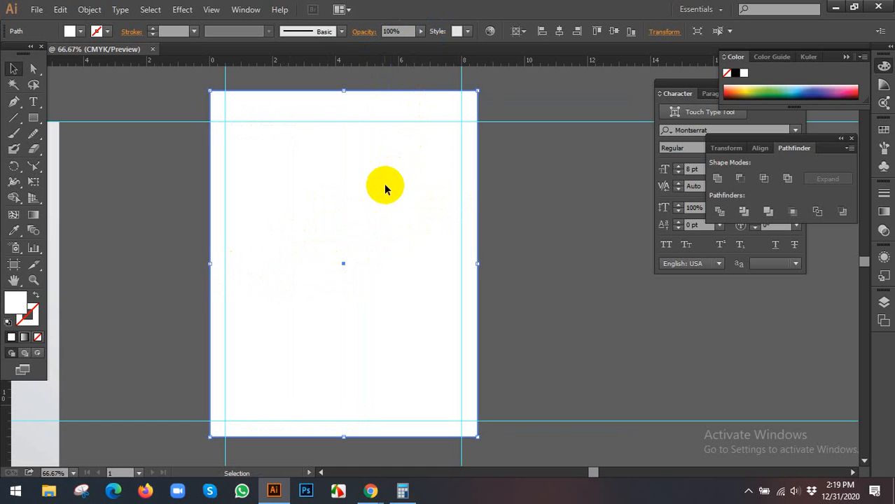
# Step: Lock the white rectangle that covers the page artwork
pyautogui.hotkey('ctrl', 'shift', 'a')
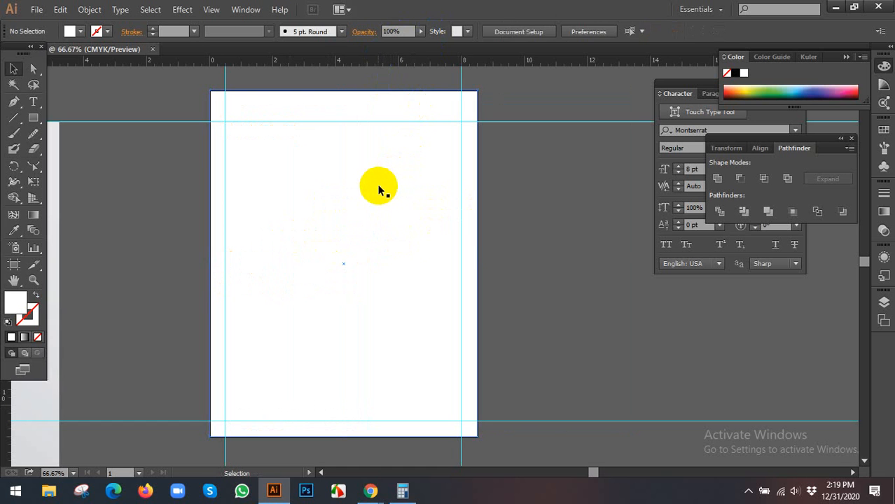
pyautogui.click(379, 186)
pyautogui.press('a')
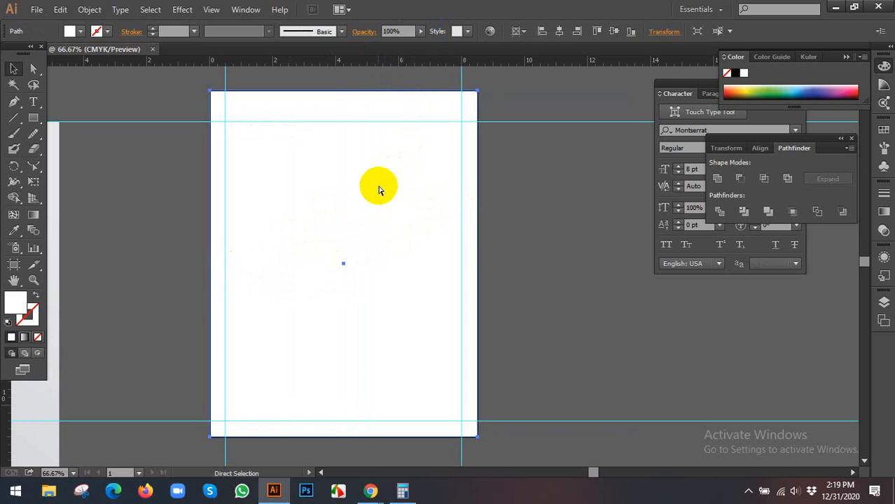
pyautogui.hotkey('ctrl', '2')
pyautogui.moveTo(329, 196); pyautogui.dragTo(514, 243)
pyautogui.hotkey('ctrl', '2')
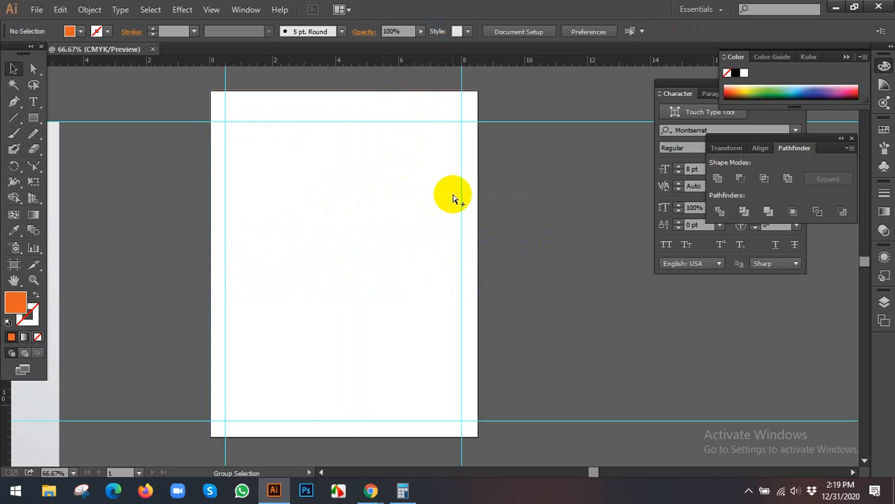
# Step: Unlock all objects and move the front white rectangle aside, partly off the artboard, to uncover the letterhead
pyautogui.hotkey('ctrl', 'alt', '2')
pyautogui.click(496, 201)
pyautogui.moveTo(449, 198); pyautogui.dragTo(646, 236)
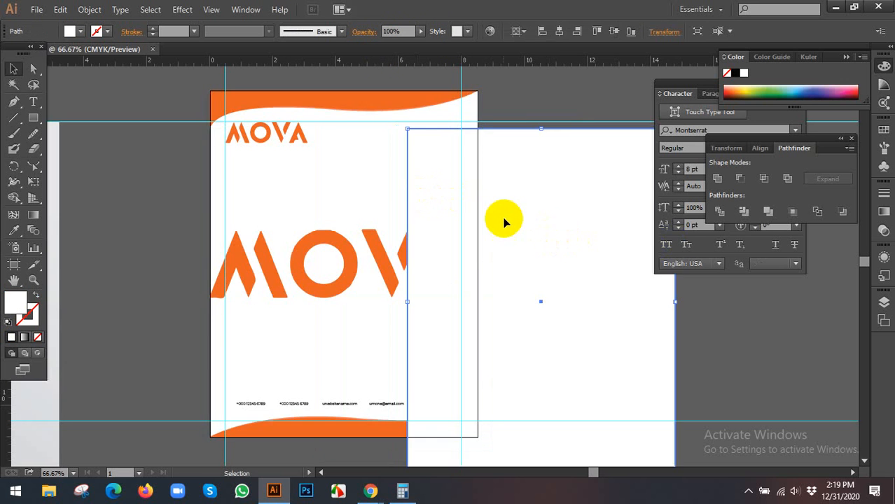
pyautogui.scroll(-1, 495, 212)
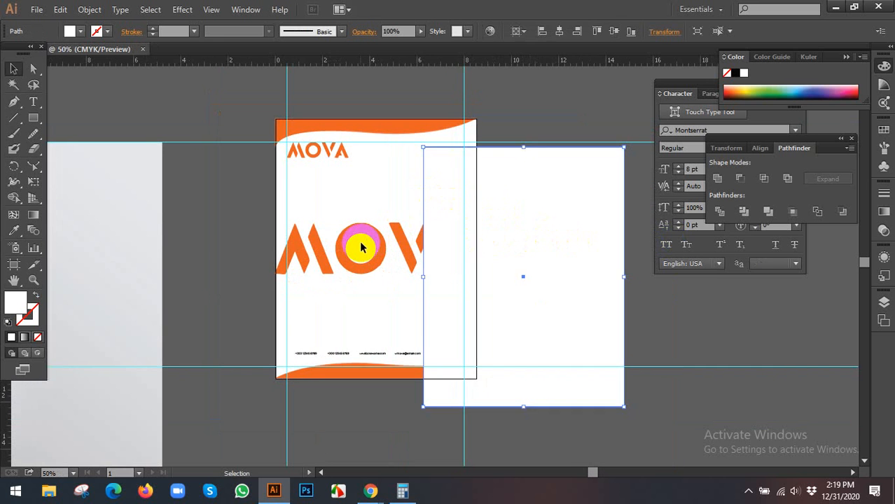
# Step: Centre the displaced front white rectangle horizontally and vertically on the artboard
pyautogui.click(364, 240)
pyautogui.click(364, 241)
pyautogui.hscroll(2, 435, 233)
pyautogui.click(474, 240)
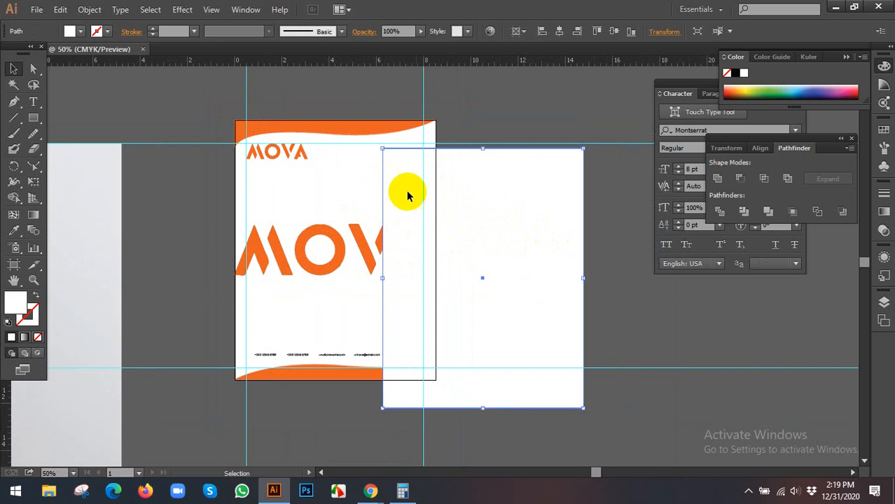
pyautogui.click(559, 31)
pyautogui.click(612, 31)
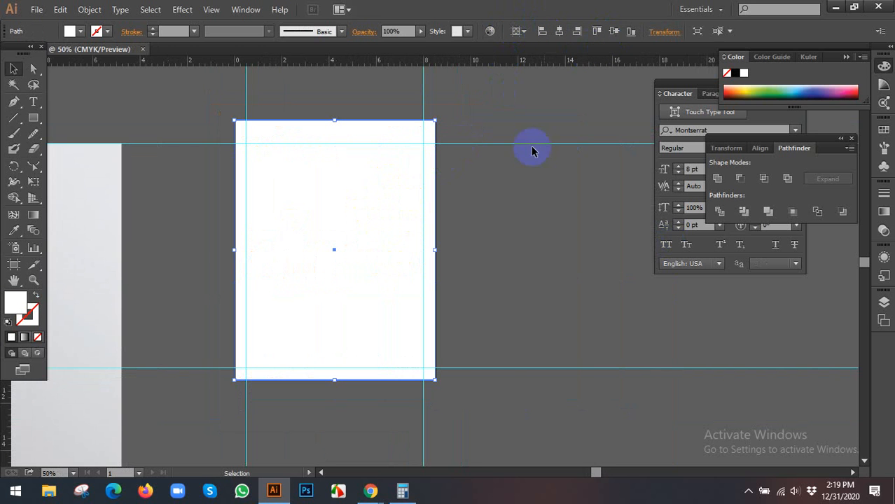
# Step: Select the large MOVA logo together with the front white rectangle and make a clipping mask from them
pyautogui.moveTo(466, 246); pyautogui.dragTo(306, 292)
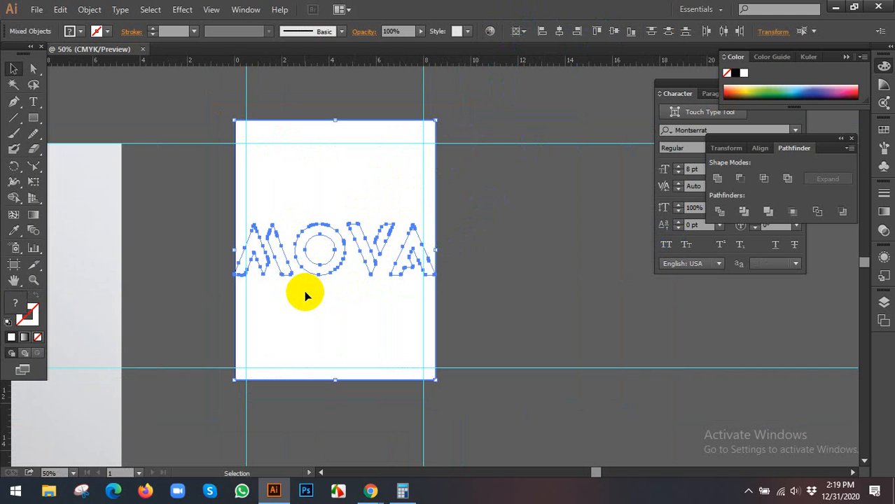
pyautogui.scroll(1, 264, 254)
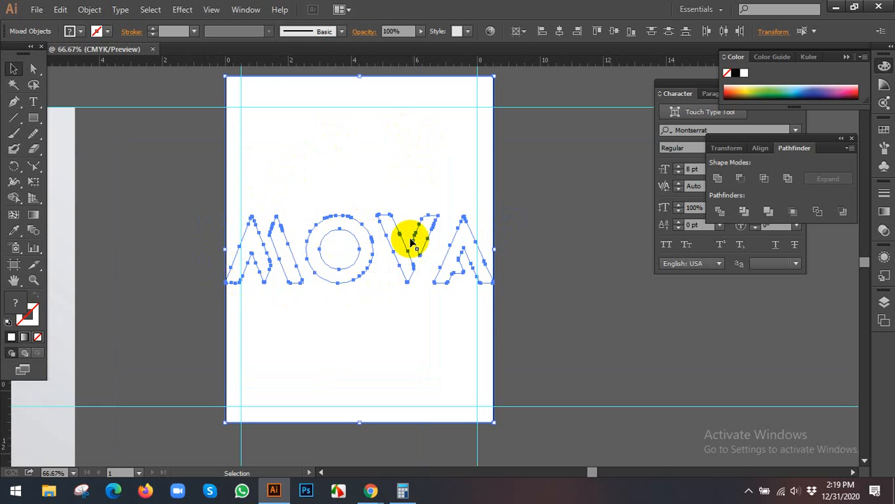
pyautogui.rightClick(388, 185)
pyautogui.click(424, 259)
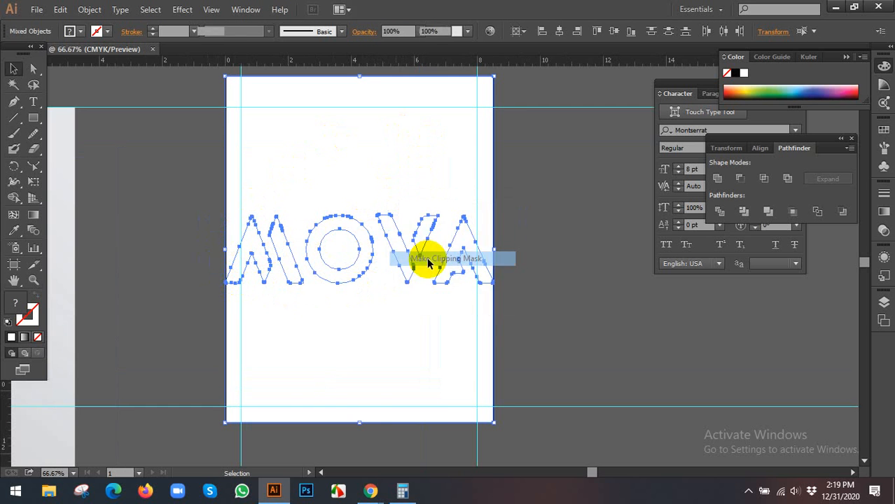
pyautogui.click(541, 247)
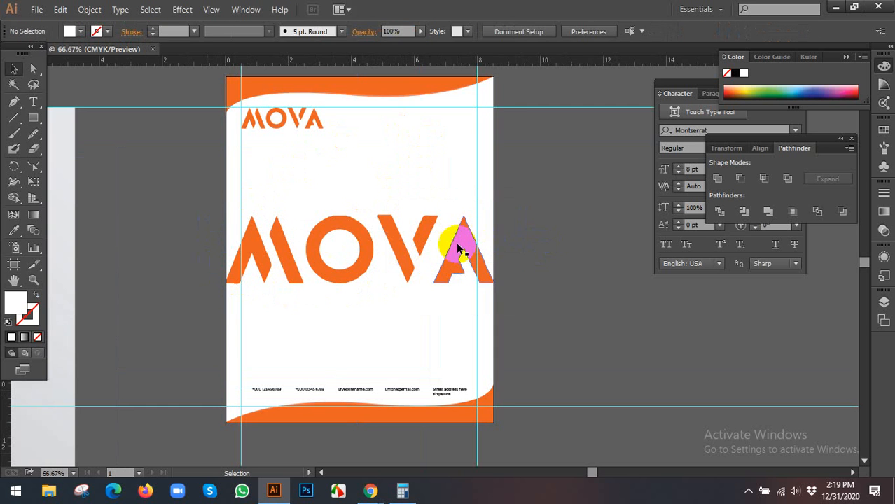
pyautogui.click(459, 249)
pyautogui.moveTo(459, 249); pyautogui.dragTo(422, 253)
pyautogui.scroll(-1, 422, 253)
pyautogui.click(530, 258)
pyautogui.moveTo(556, 254); pyautogui.dragTo(526, 254)
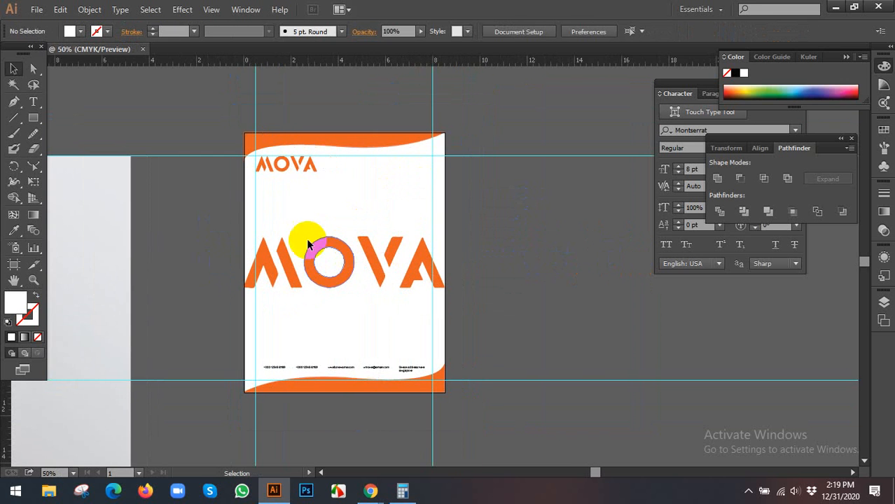
# Step: Move the small MOVA header logo away from its place and undo the move
pyautogui.click(302, 170)
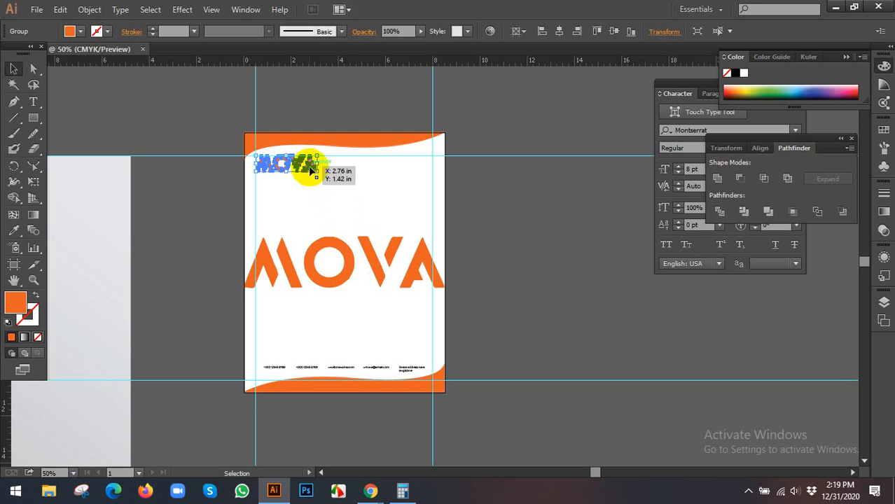
pyautogui.scroll(1, 312, 198)
pyautogui.moveTo(312, 198); pyautogui.dragTo(506, 233)
pyautogui.hotkey('ctrl', 'z')
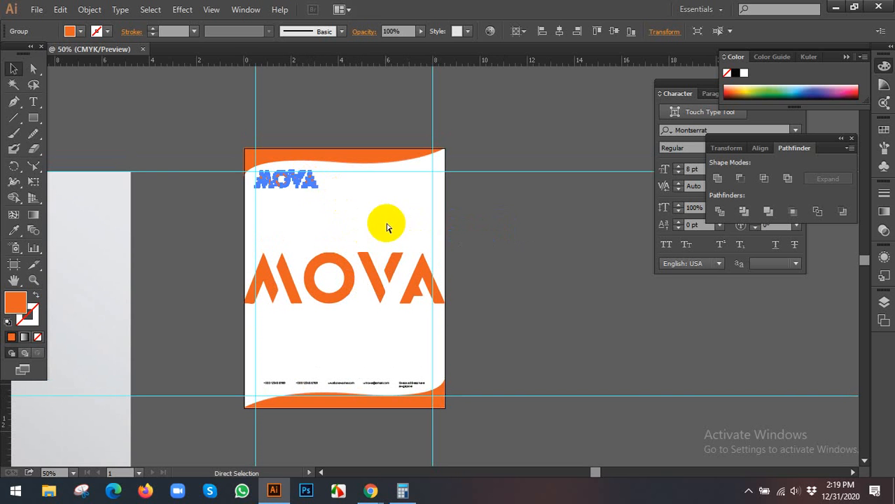
# Step: Shift the clipped large logo group sideways past the page edge and realign it to the artboard's horizontal centre
pyautogui.click(370, 270)
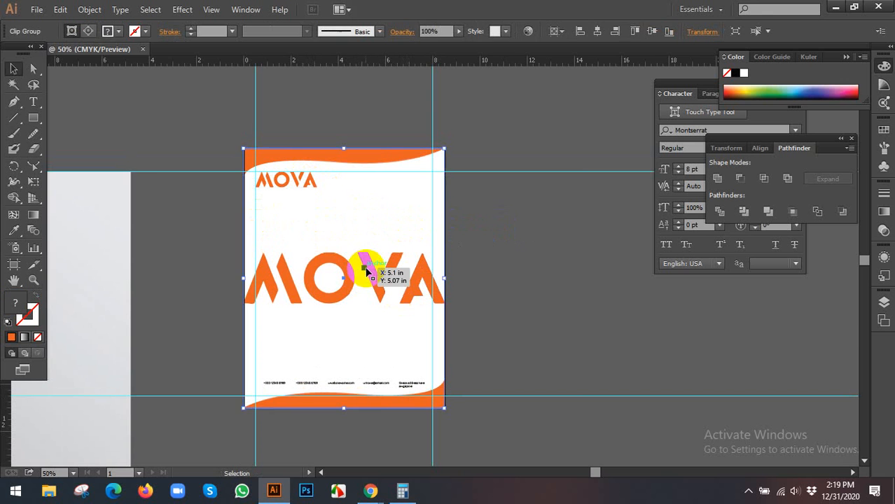
pyautogui.moveTo(376, 271); pyautogui.dragTo(424, 280)
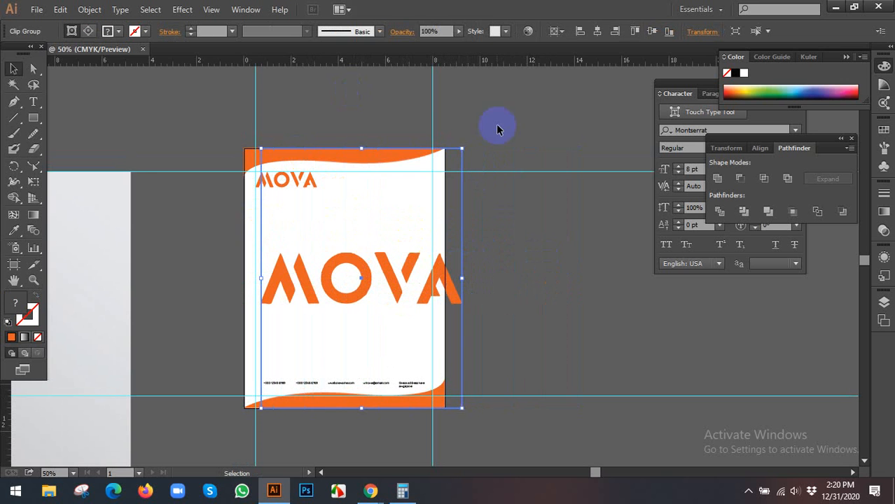
pyautogui.click(580, 31)
pyautogui.click(468, 260)
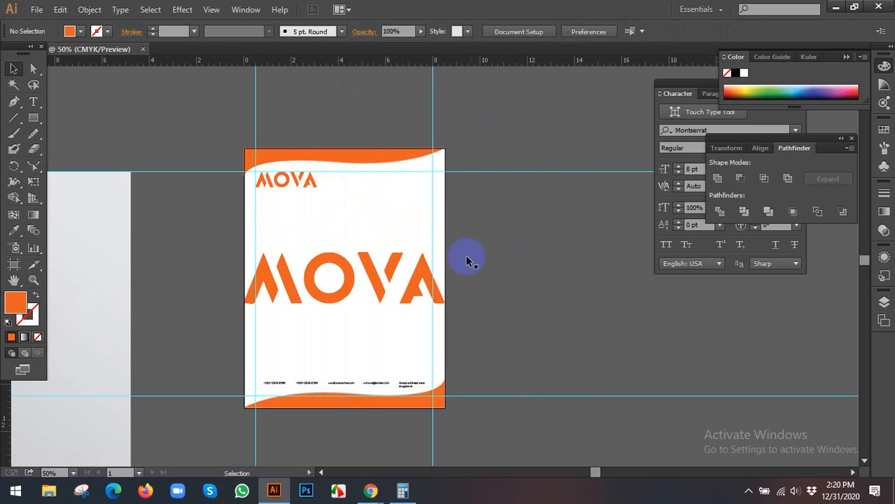
# Step: Scale the logo inside the clip group down around its centre to about 3 in wide and leave isolation mode
pyautogui.doubleClick(394, 260)
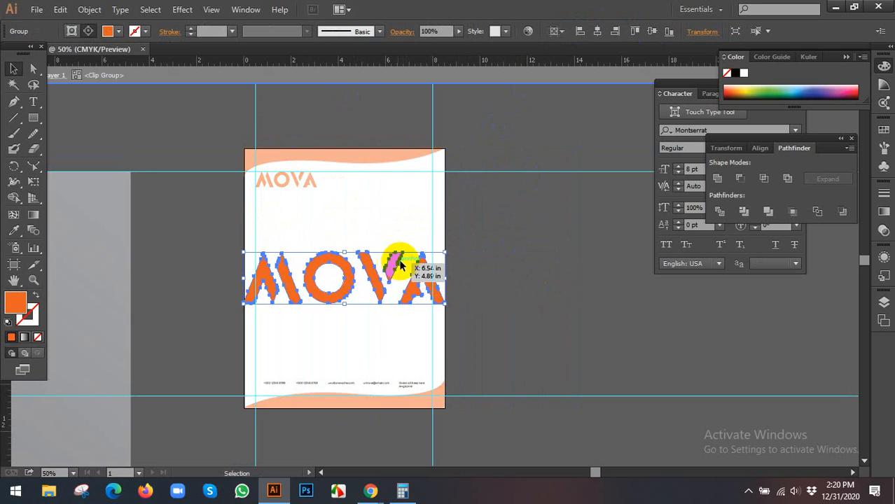
pyautogui.moveTo(444, 252); pyautogui.dragTo(434, 271)
pyautogui.click(488, 247)
pyautogui.doubleClick(488, 247)
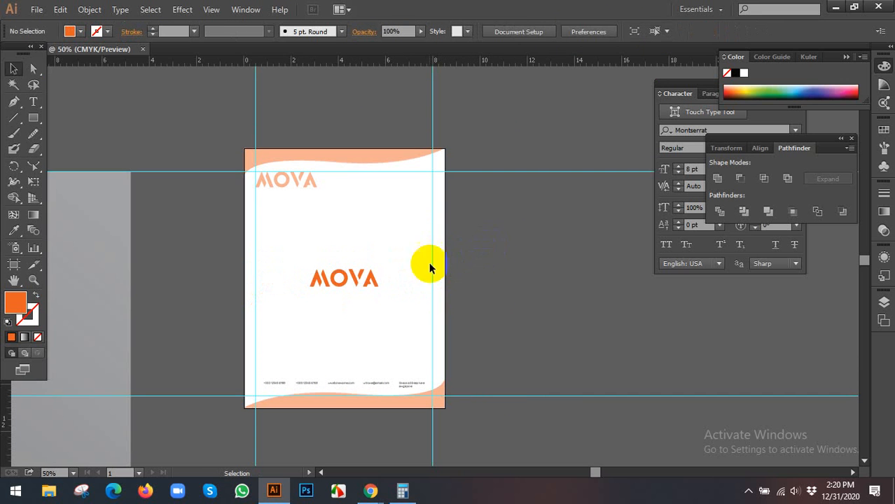
pyautogui.moveTo(372, 278); pyautogui.dragTo(482, 278)
pyautogui.hotkey('ctrl', 'z')
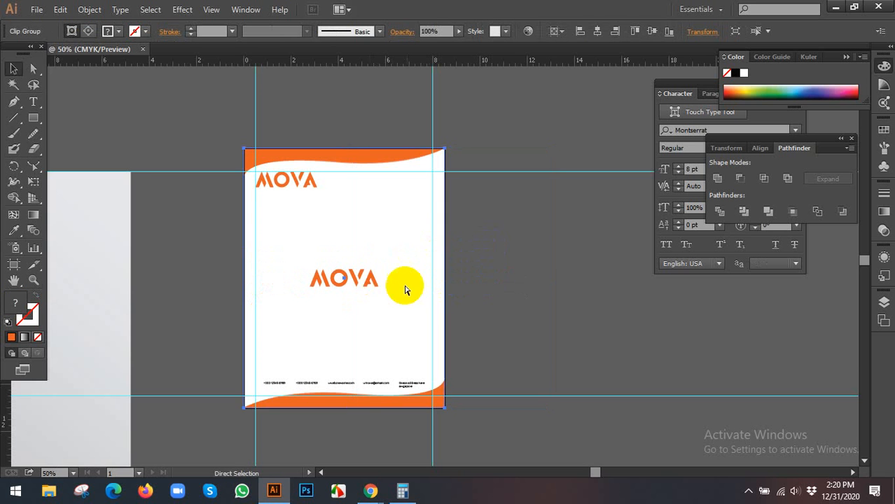
# Step: Set the opacity of the clipped centre logo group to 10%
pyautogui.click(429, 31)
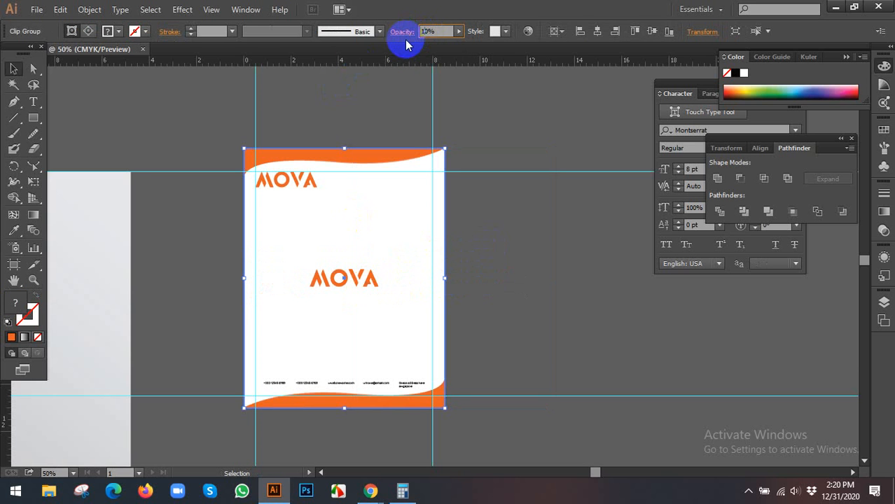
pyautogui.press('Return')
pyautogui.click(521, 242)
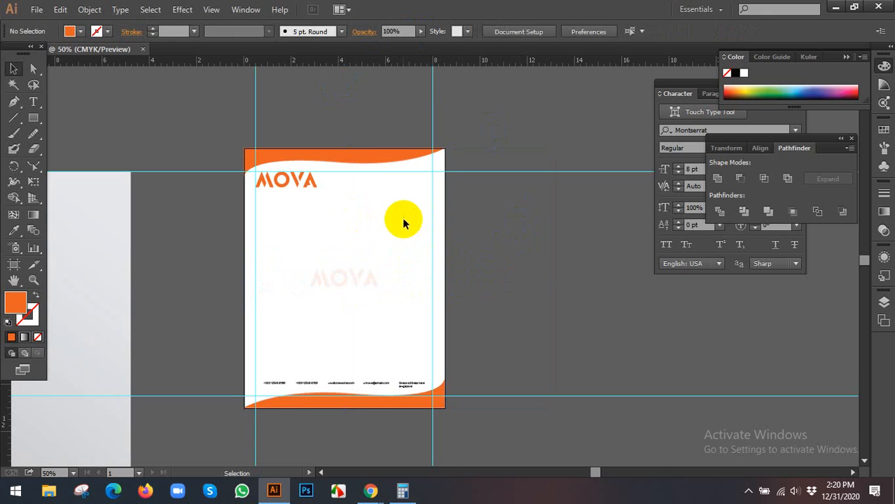
# Step: Delete the clip group containing the faint centre logo
pyautogui.click(350, 155)
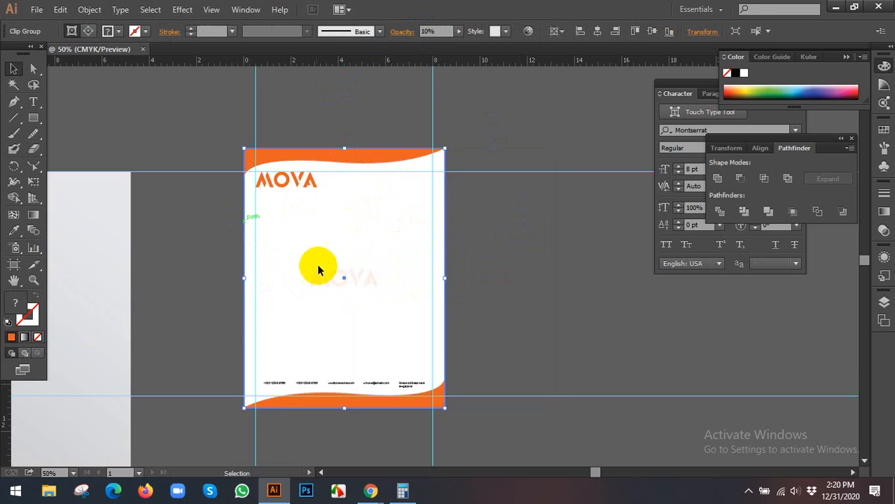
pyautogui.moveTo(318, 270); pyautogui.dragTo(491, 285)
pyautogui.press('Delete')
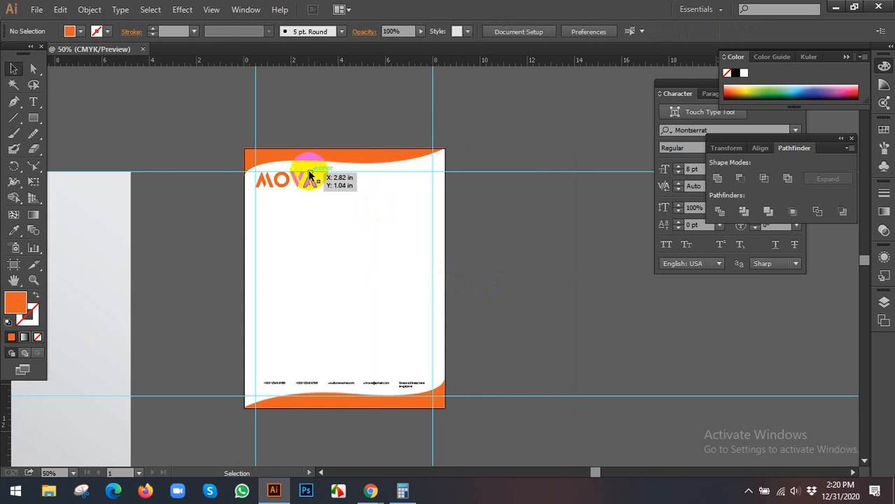
# Step: Duplicate the MOVA header logo to the centre of the page and set the copy's opacity to 10%
pyautogui.click(303, 185)
pyautogui.moveTo(302, 185); pyautogui.dragTo(358, 282)
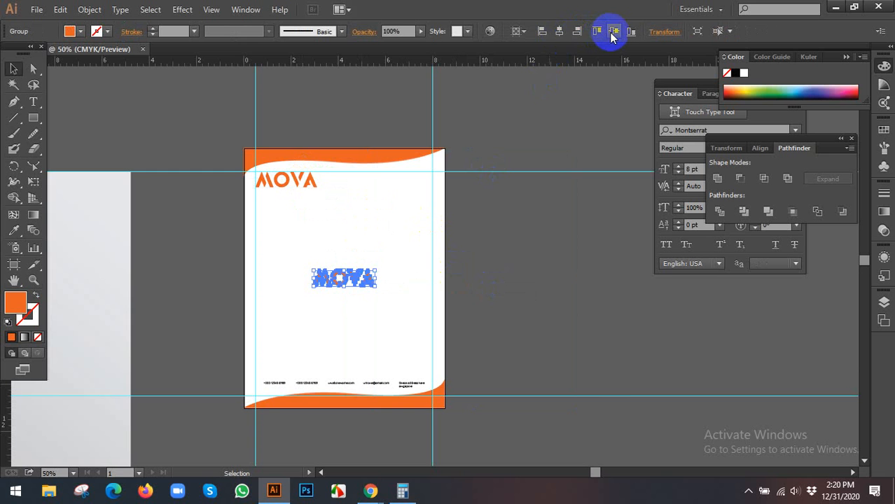
pyautogui.click(390, 31)
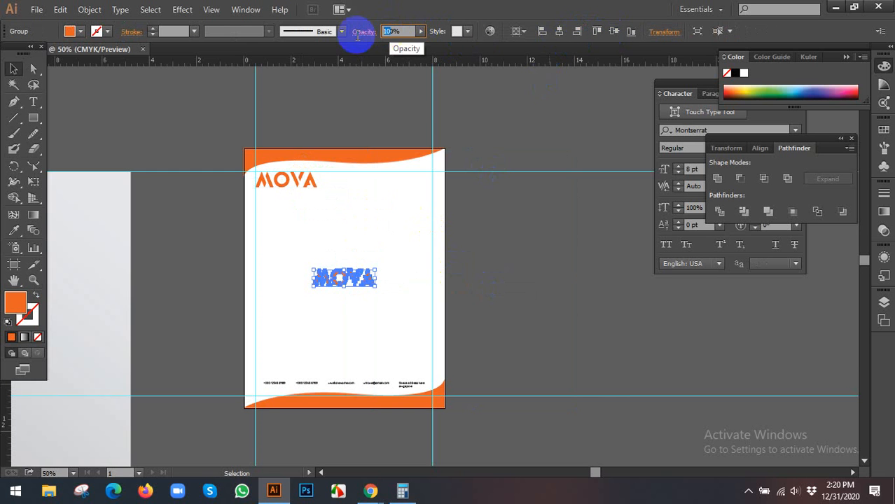
pyautogui.write('10')
pyautogui.click(508, 258)
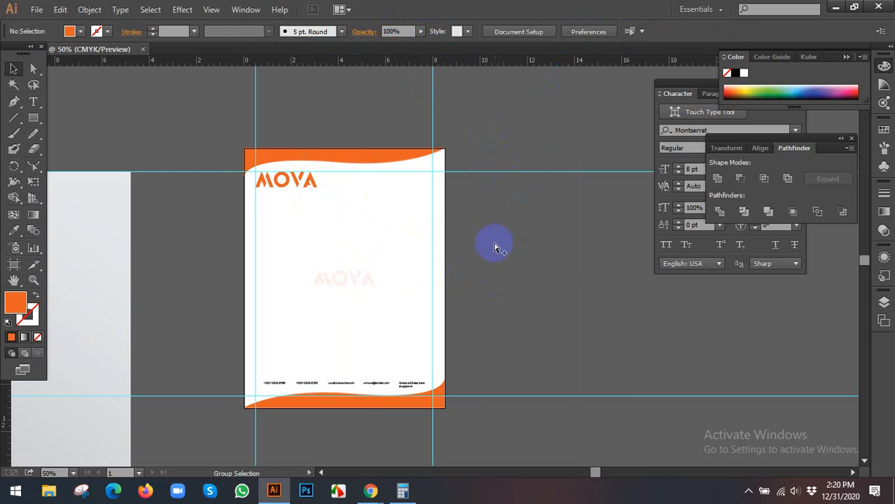
# Step: Move the white background rectangle sideways off the page and undo the move
pyautogui.moveTo(366, 228); pyautogui.dragTo(506, 244)
pyautogui.moveTo(395, 230); pyautogui.dragTo(481, 228)
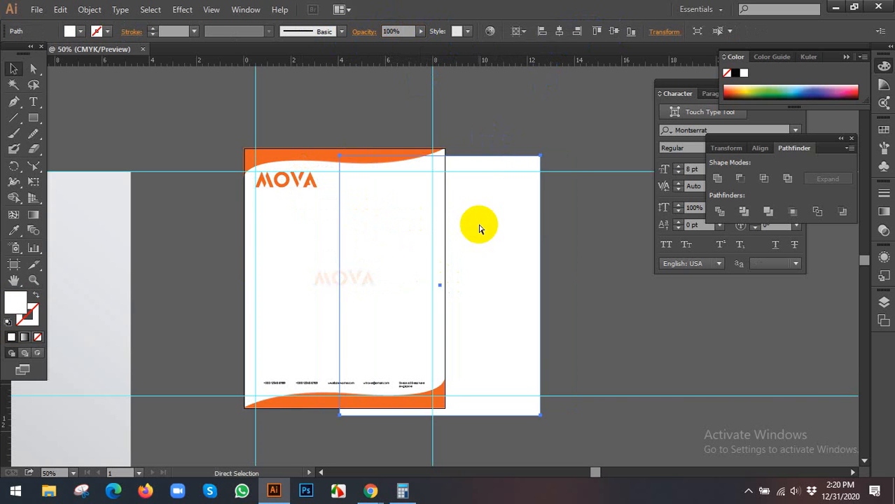
pyautogui.hotkey('ctrl', 'z')
pyautogui.moveTo(336, 280); pyautogui.dragTo(283, 180)
pyautogui.click(282, 181)
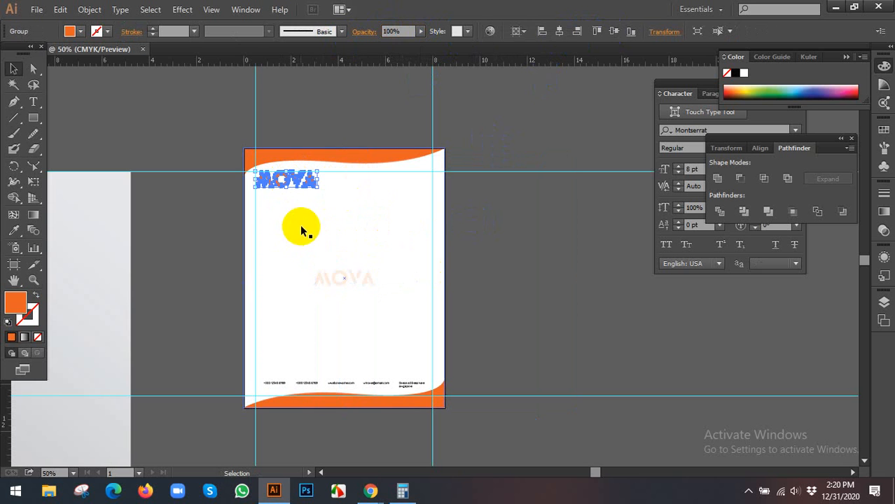
pyautogui.click(300, 382)
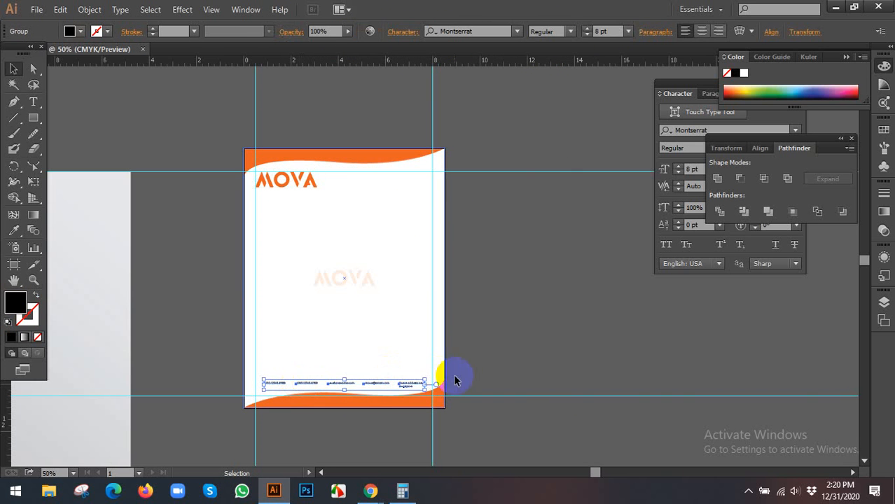
pyautogui.click(376, 404)
pyautogui.click(456, 229)
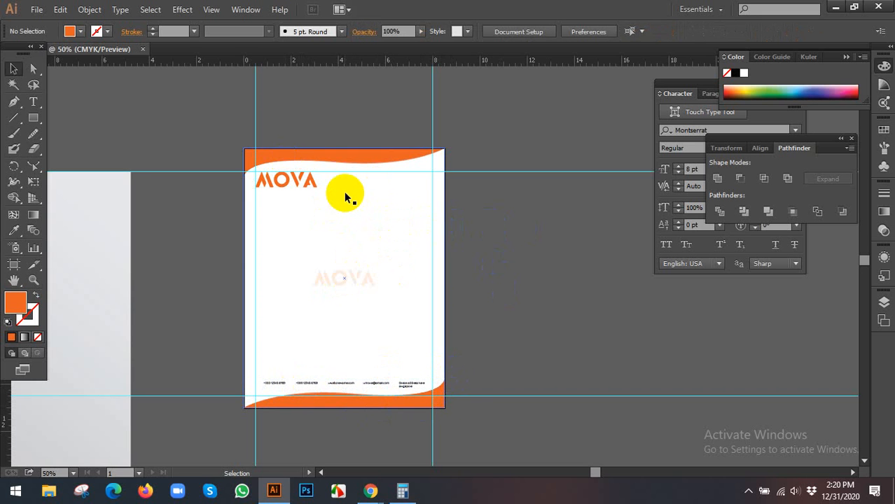
# Step: Paste a copy of the white page rectangle in place and bring it to the front of all artwork
pyautogui.click(385, 197)
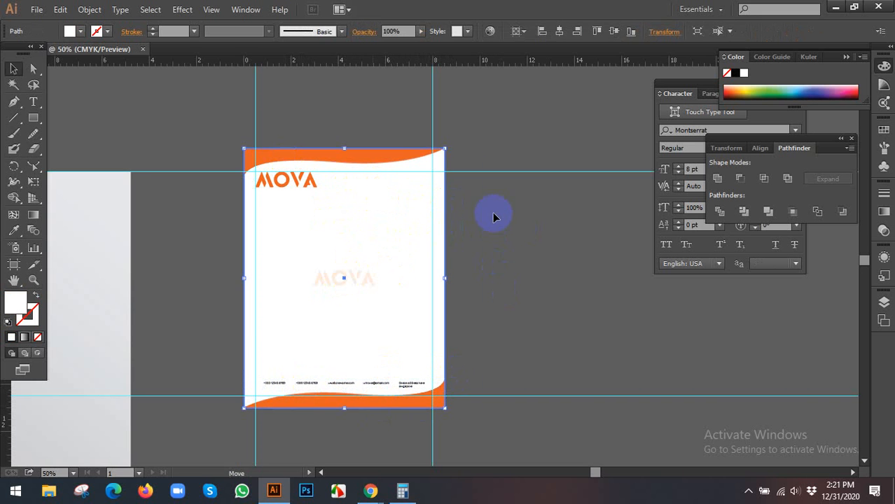
pyautogui.press('v')
pyautogui.rightClick(403, 221)
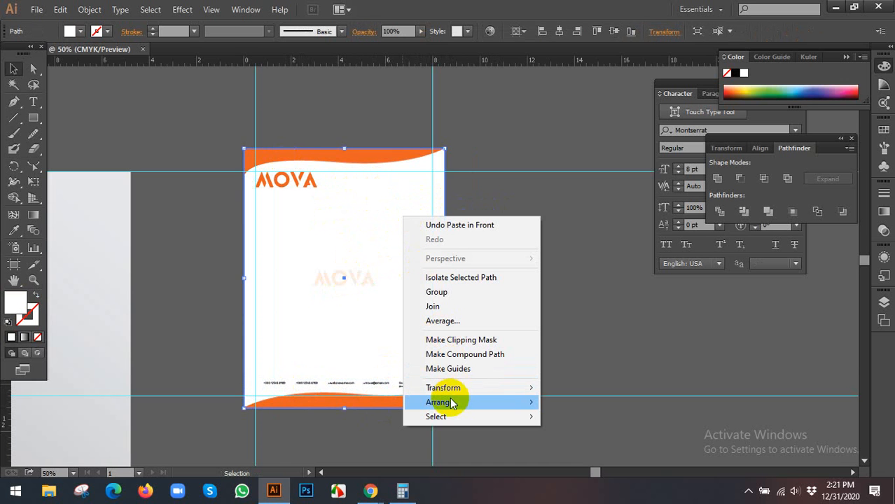
pyautogui.moveTo(452, 402)
pyautogui.click(555, 403)
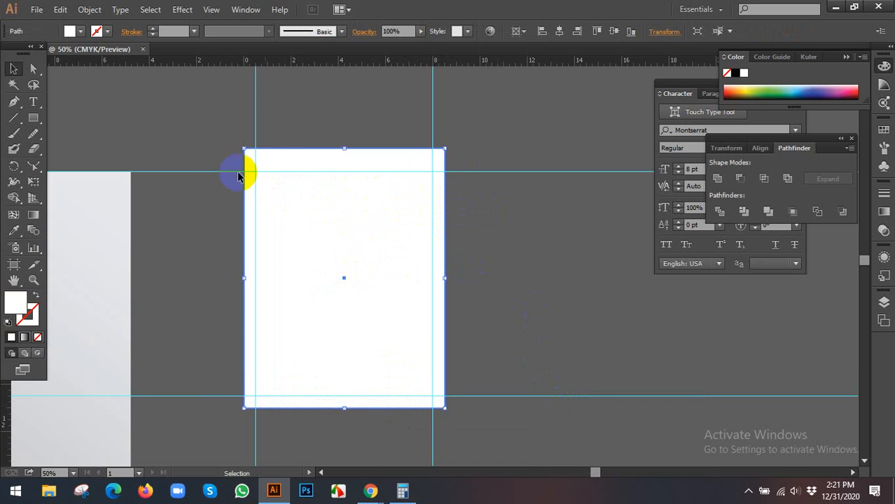
# Step: Select all the letterhead artwork with the front rectangle and make a clipping mask
pyautogui.moveTo(266, 181); pyautogui.dragTo(520, 455)
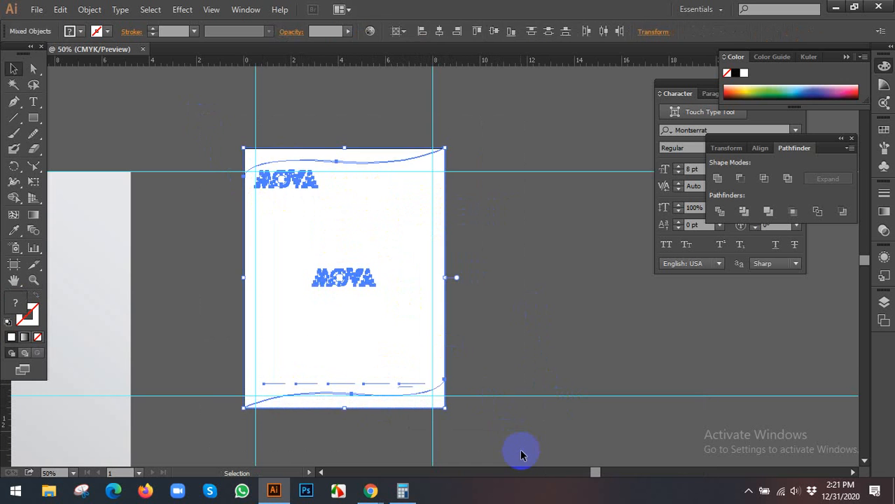
pyautogui.rightClick(356, 223)
pyautogui.click(406, 297)
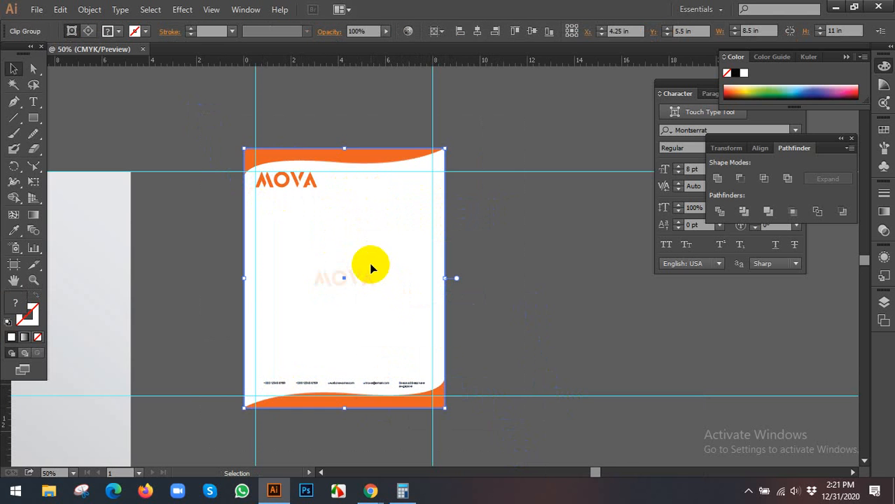
# Step: Deselect the letterhead and hide the guides
pyautogui.scroll(-1, 371, 268)
pyautogui.click(490, 276)
pyautogui.moveTo(546, 276); pyautogui.dragTo(344, 299)
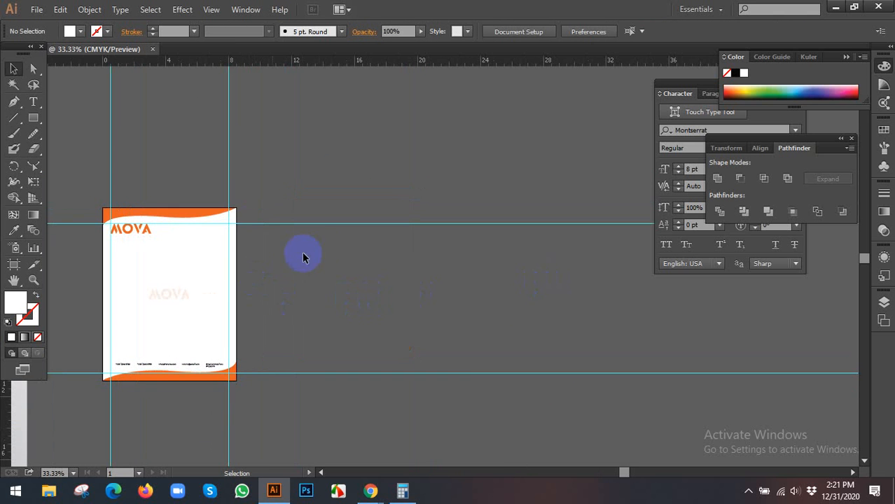
pyautogui.rightClick(320, 249)
pyautogui.click(360, 352)
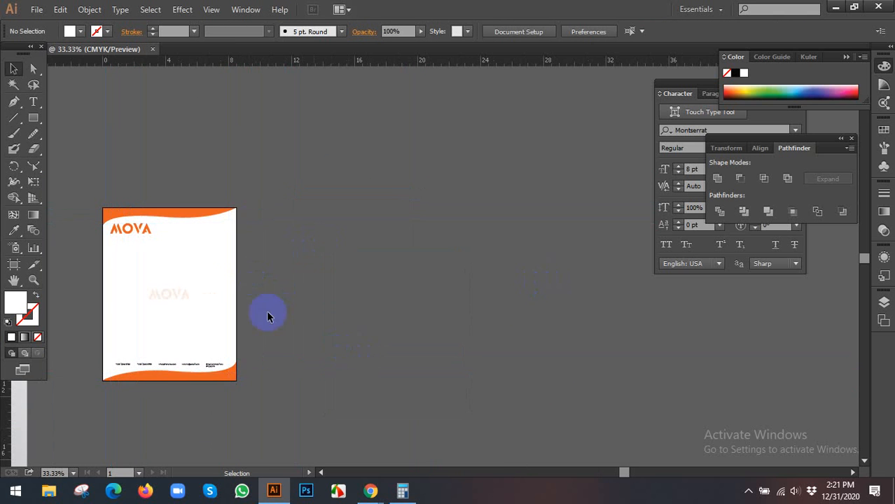
# Step: Move the clipped letterhead group sideways off the artboard, leaving a clear gap between them
pyautogui.moveTo(210, 290); pyautogui.dragTo(431, 306)
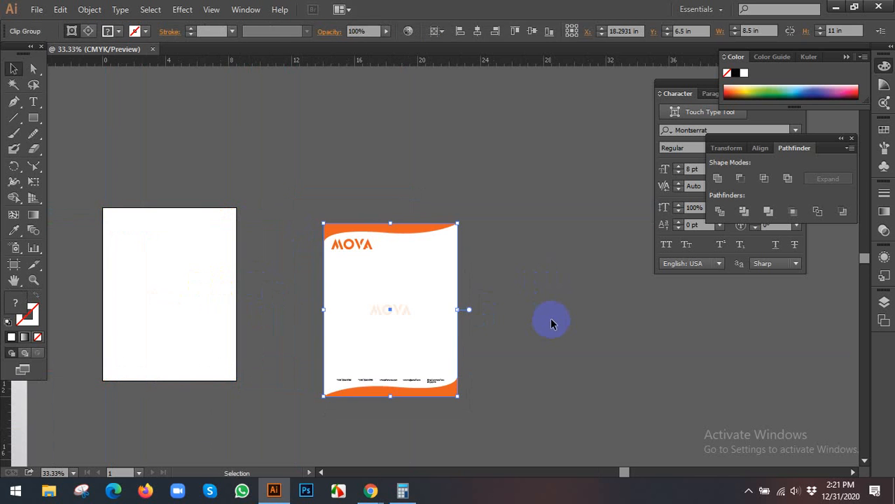
pyautogui.click(551, 320)
pyautogui.moveTo(385, 326); pyautogui.dragTo(429, 317)
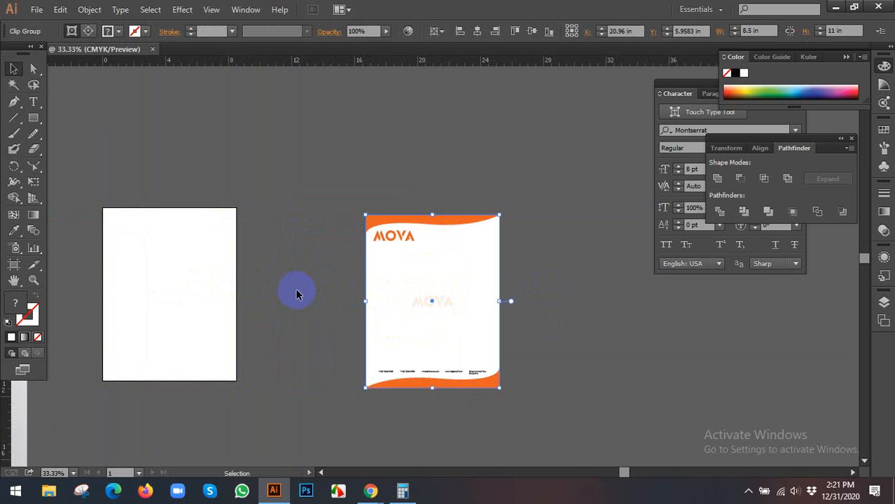
# Step: Align the clipped letterhead group to the horizontal and vertical centre of the artboard
pyautogui.click(312, 276)
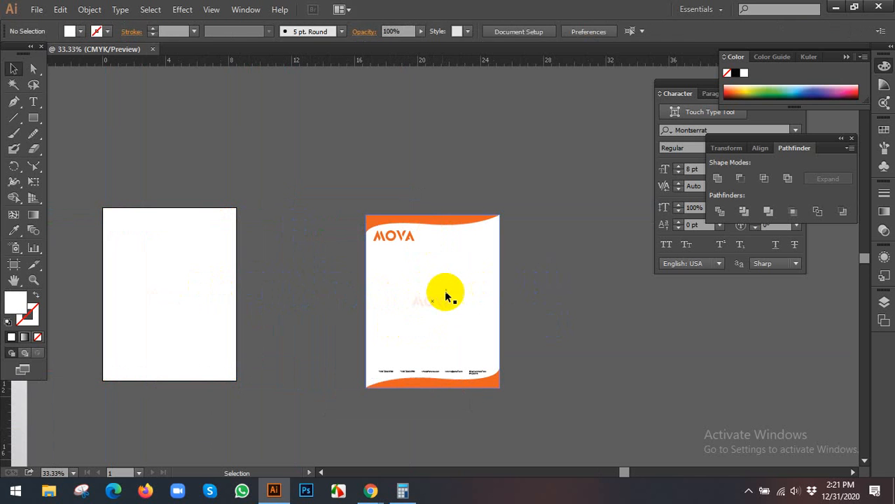
pyautogui.click(444, 290)
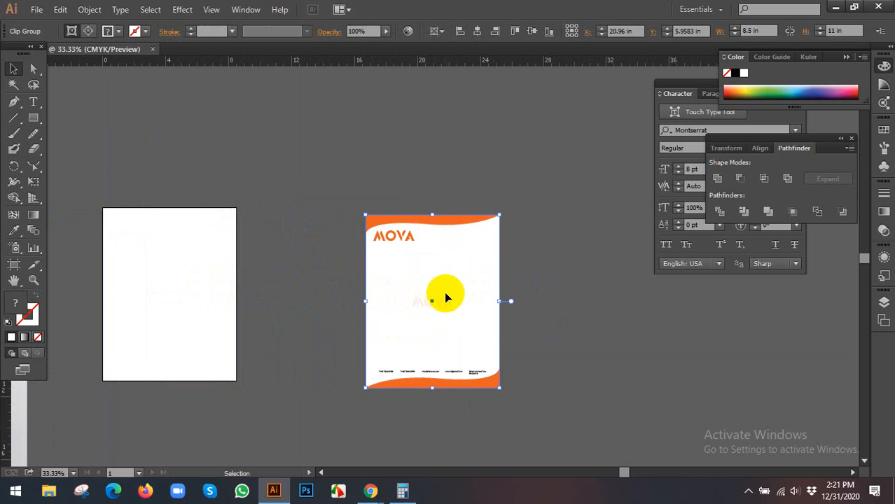
pyautogui.click(477, 31)
pyautogui.click(532, 31)
pyautogui.click(351, 266)
pyautogui.hscroll(-5, 457, 266)
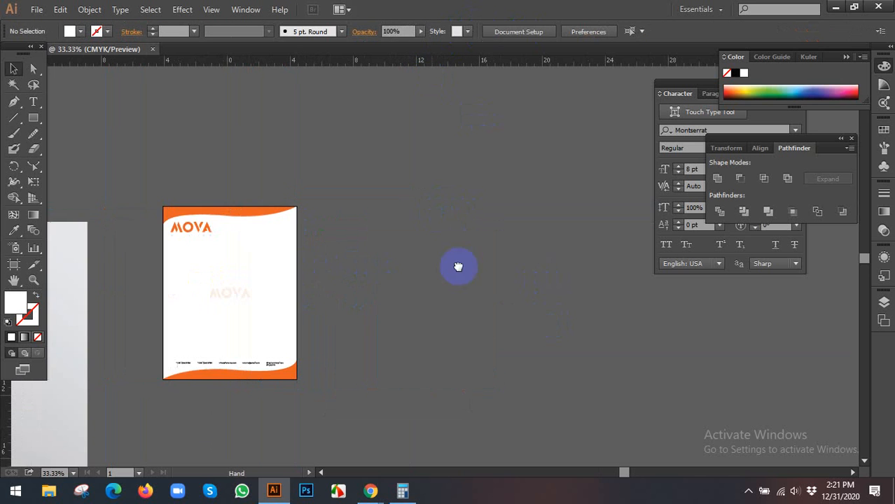
pyautogui.scroll(1, 355, 282)
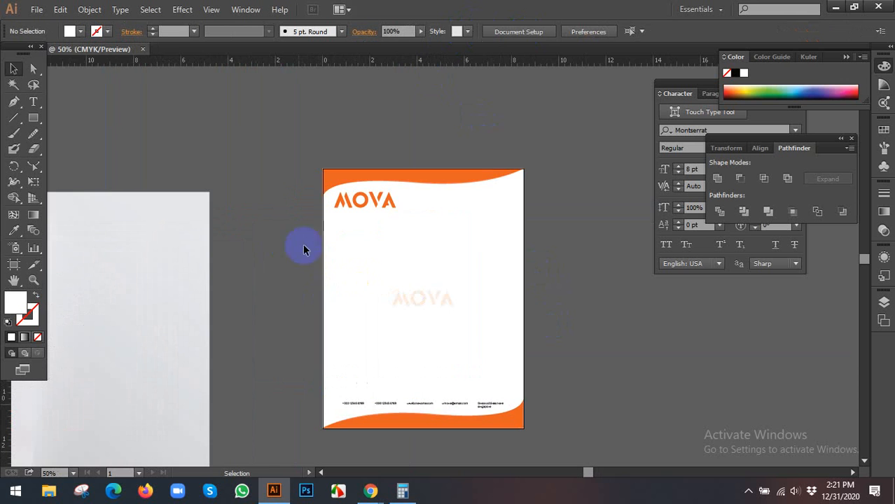
pyautogui.scroll(1, 462, 288)
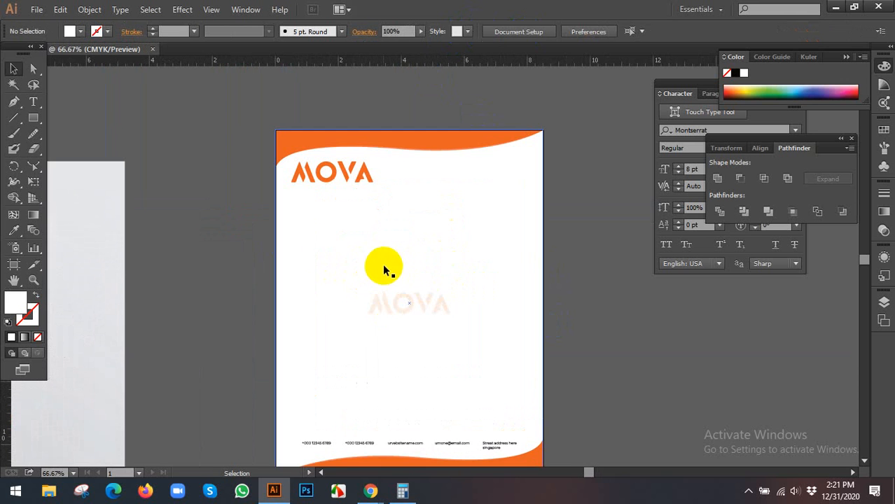
pyautogui.scroll(-1, 265, 241)
pyautogui.click(317, 241)
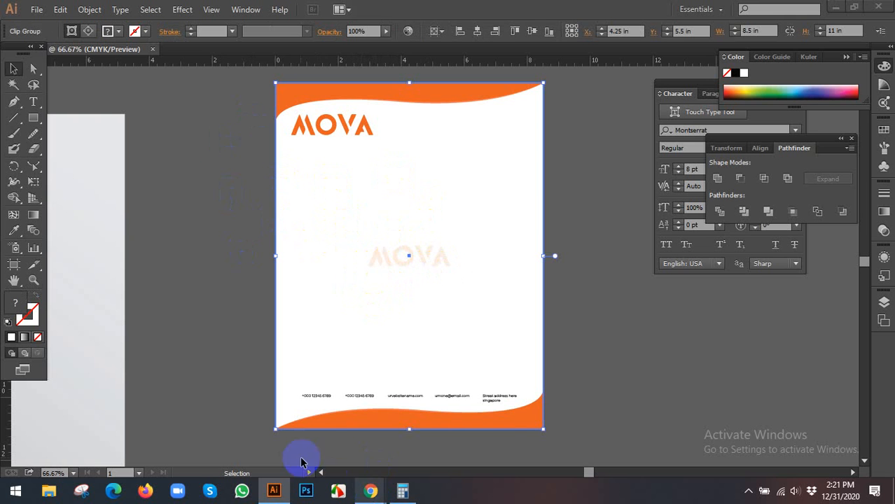
# Step: Switch to Chrome and search Google for "letterhead text demo" in a new tab
pyautogui.moveTo(371, 490)
pyautogui.click(295, 430)
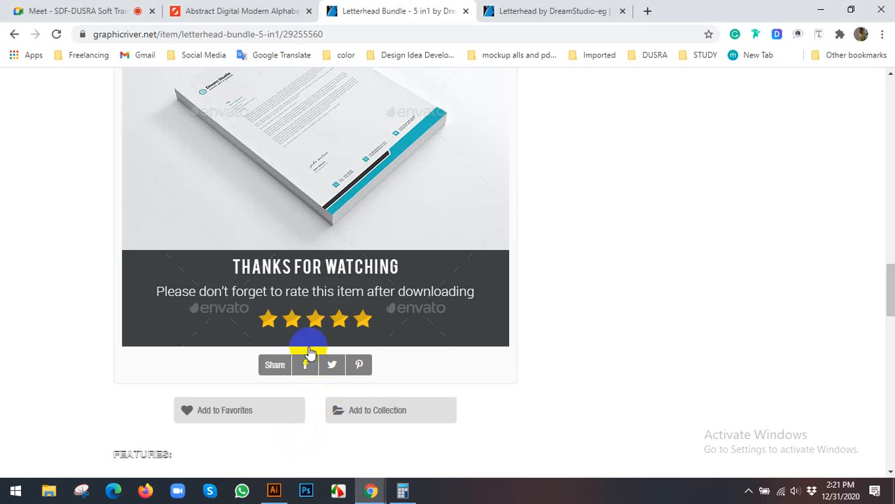
pyautogui.click(646, 10)
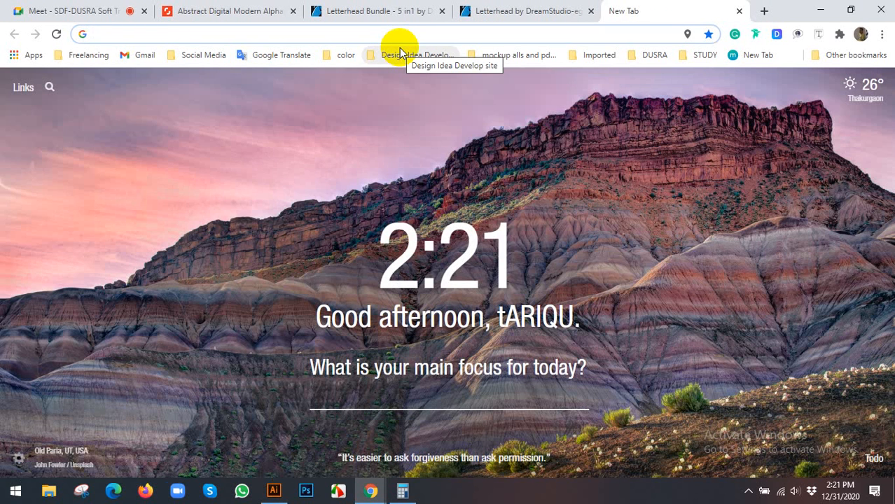
pyautogui.write('le')
pyautogui.press('Right')
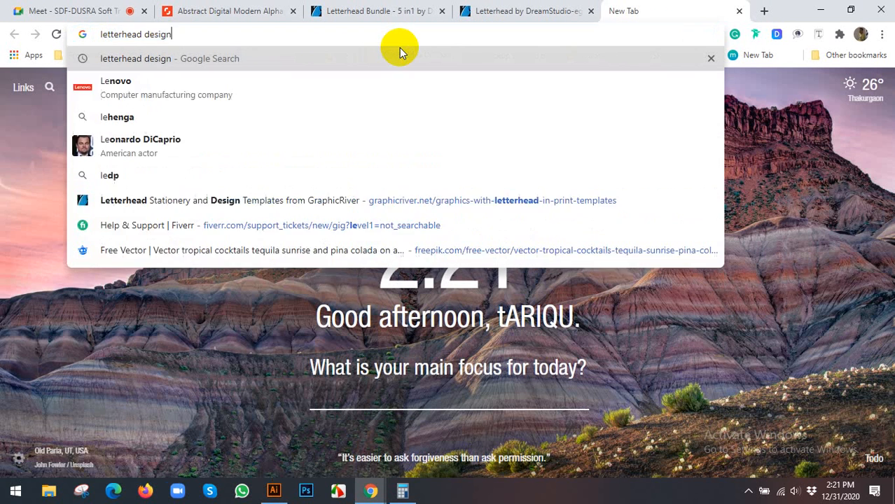
pyautogui.press('BackSpace')
pyautogui.press('BackSpace')
pyautogui.press('BackSpace')
pyautogui.press('BackSpace')
pyautogui.press('BackSpace')
pyautogui.press('BackSpace')
pyautogui.press('BackSpace')
pyautogui.write('text')
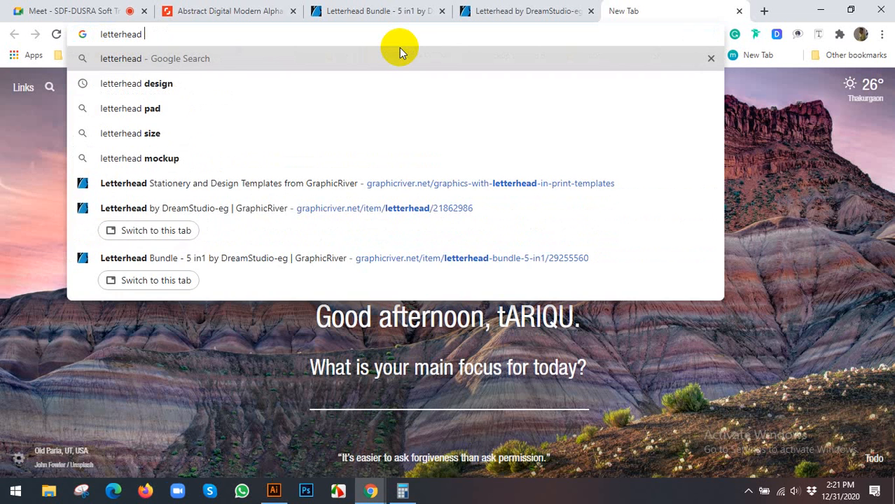
pyautogui.write(' demo')
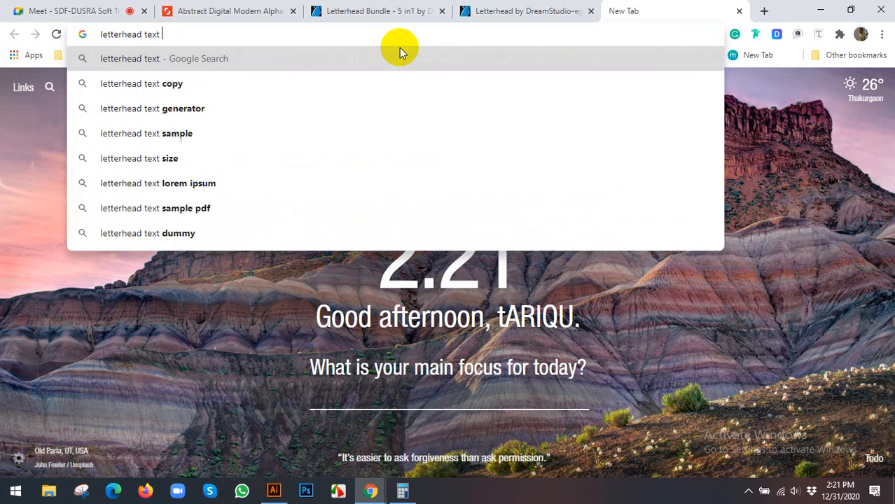
pyautogui.press('Return')
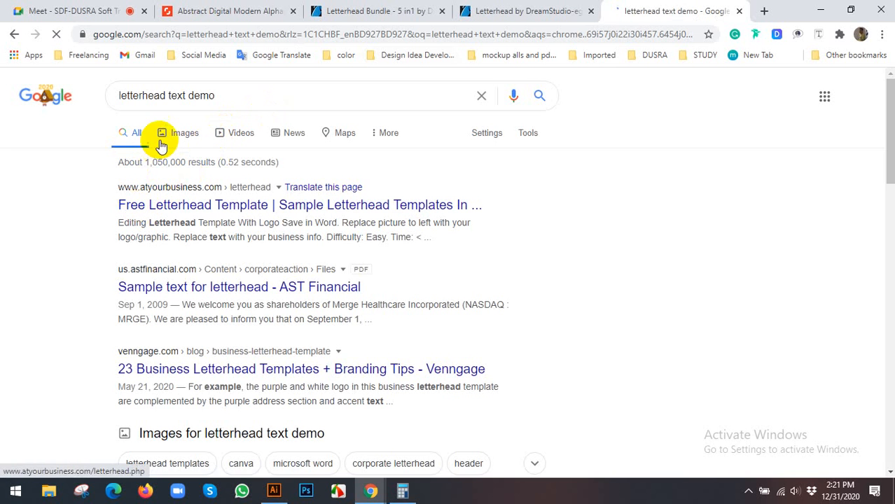
# Step: Open the Free Letterhead Template result in a new tab and change the Google search to "letterhead text sample pdf"
pyautogui.rightClick(189, 211)
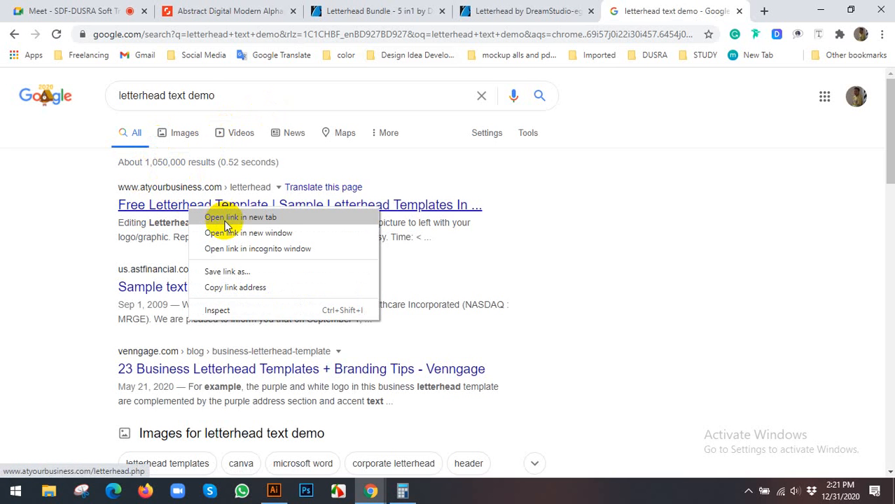
pyautogui.click(226, 218)
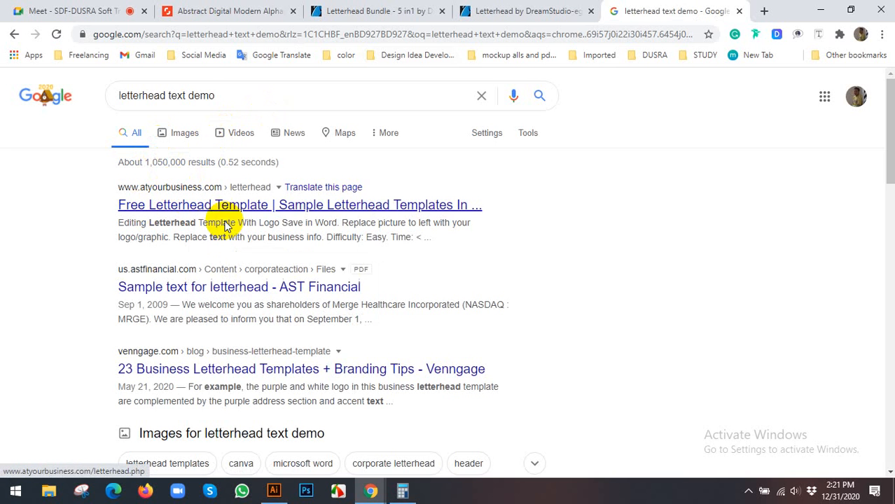
pyautogui.click(216, 96)
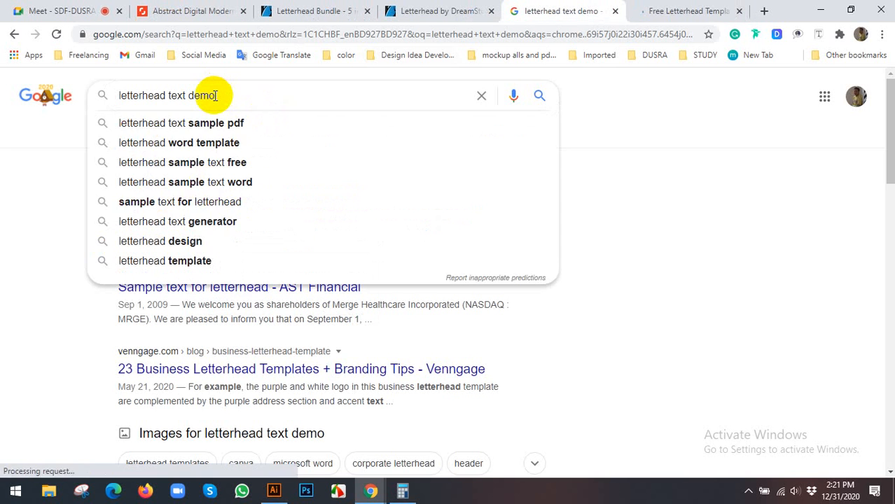
pyautogui.click(166, 123)
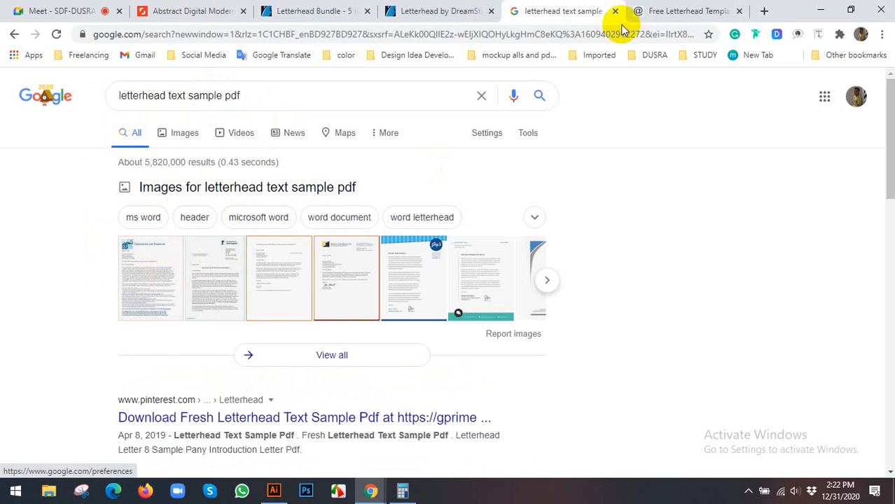
# Step: Copy the sample letter from the atyourbusiness.com page, from the date line through the sender's address
pyautogui.click(644, 11)
pyautogui.scroll(-7, 343, 220)
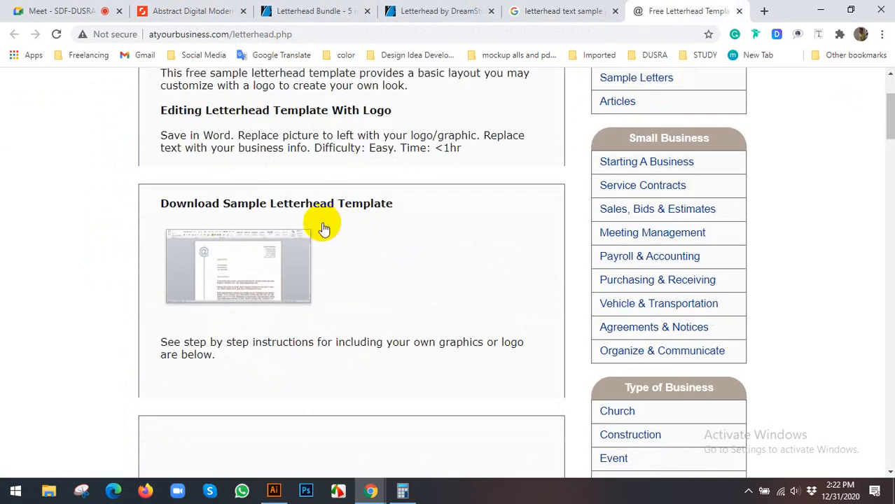
pyautogui.scroll(-3, 190, 179)
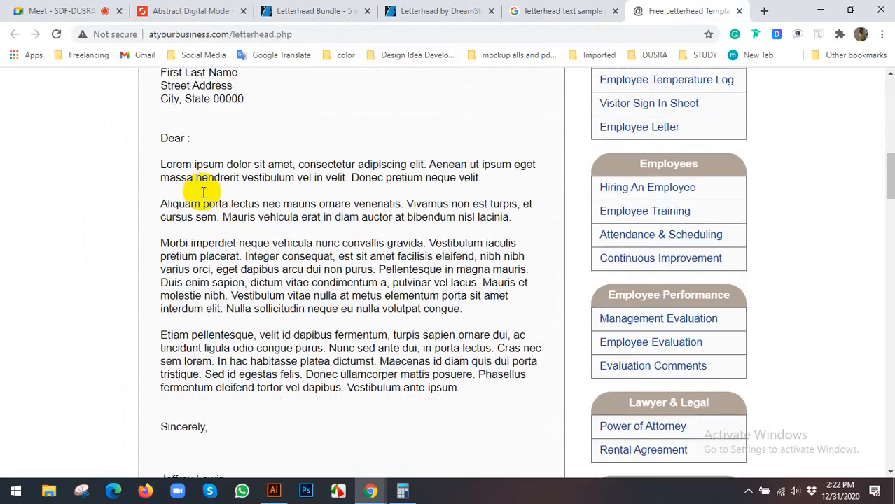
pyautogui.scroll(2, 184, 280)
pyautogui.scroll(2, 180, 280)
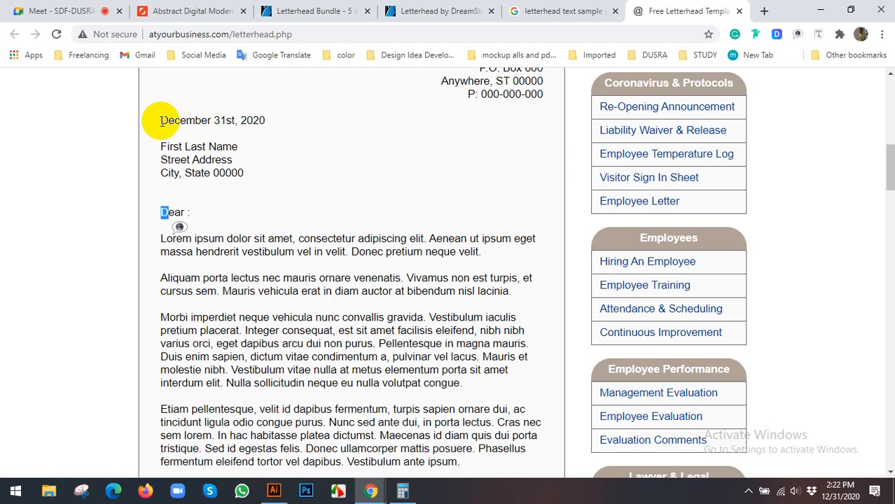
pyautogui.moveTo(161, 120); pyautogui.dragTo(426, 408)
pyautogui.rightClick(389, 291)
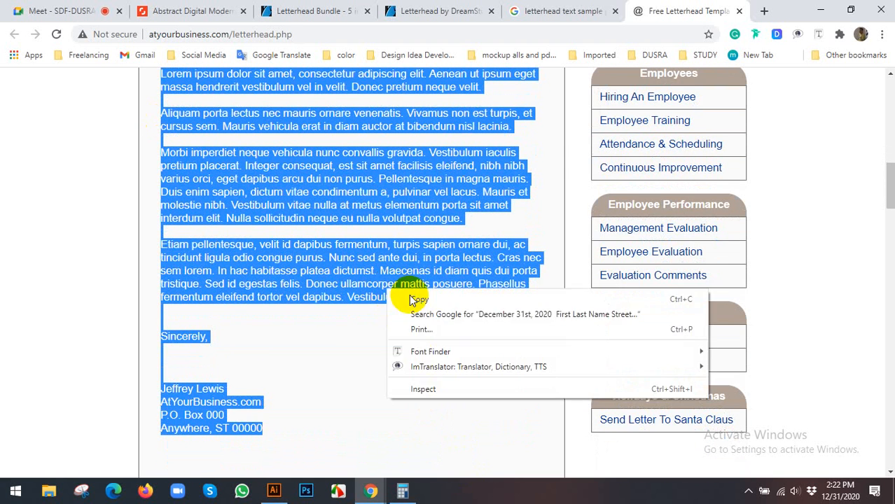
pyautogui.click(412, 300)
# Step: Switch back to Illustrator, lock the clipped letterhead group and show the guides
pyautogui.click(274, 490)
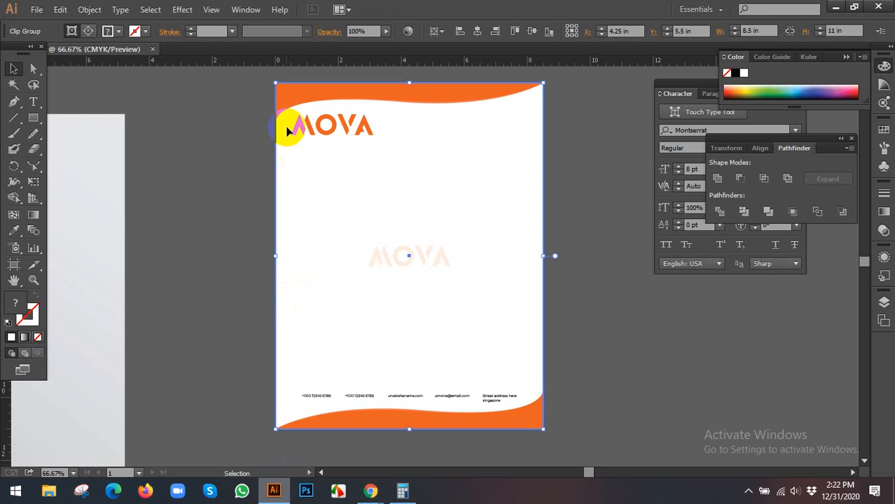
pyautogui.click(279, 170)
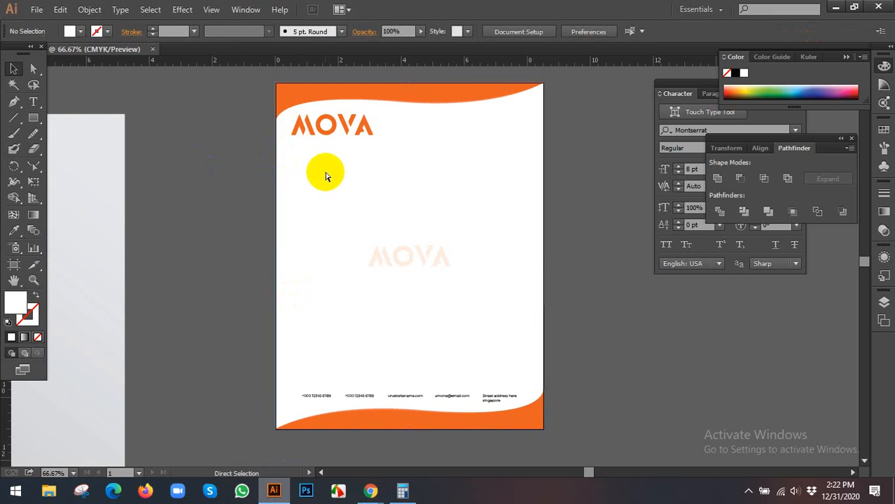
pyautogui.click(35, 103)
pyautogui.click(14, 69)
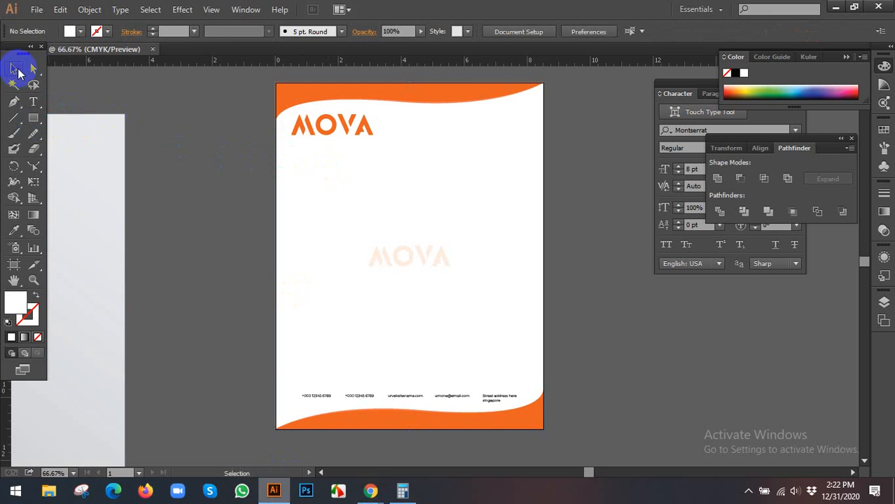
pyautogui.rightClick(96, 83)
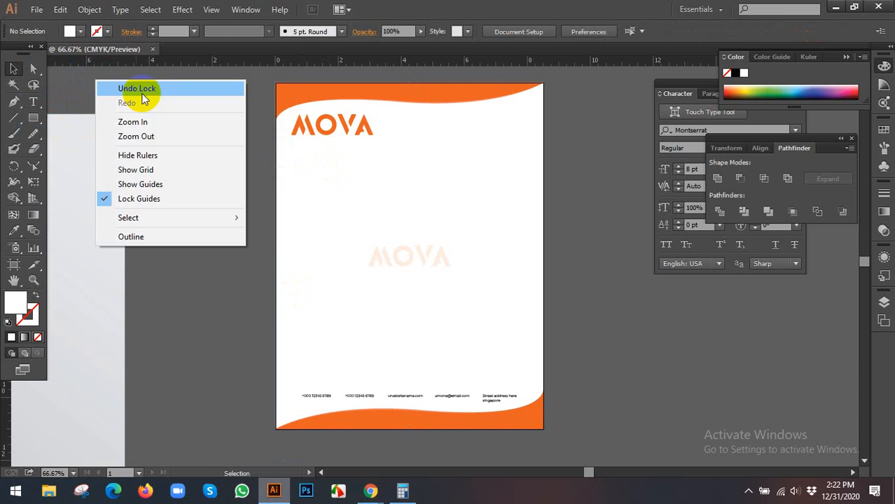
pyautogui.click(140, 183)
# Step: Draw a text area between the side guides, from below the logo to above the contact row, and paste the copied letter into it
pyautogui.click(33, 102)
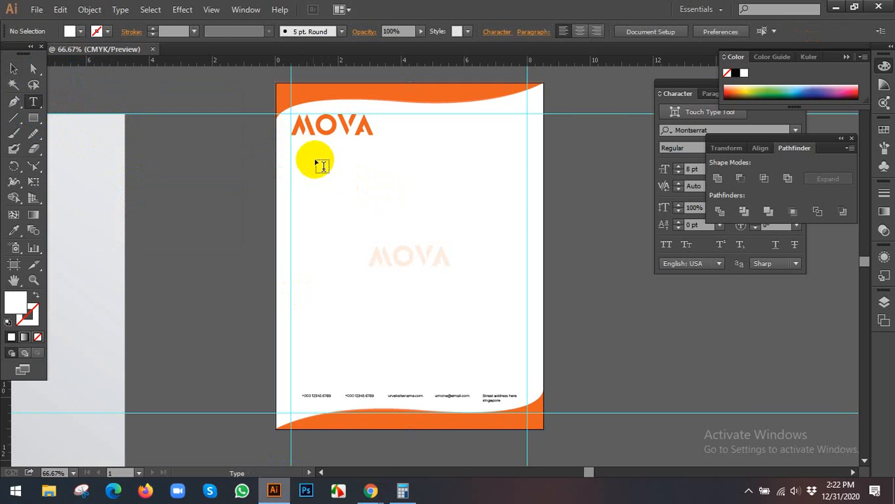
pyautogui.moveTo(293, 149); pyautogui.dragTo(527, 382)
pyautogui.hotkey('ctrl', 'v')
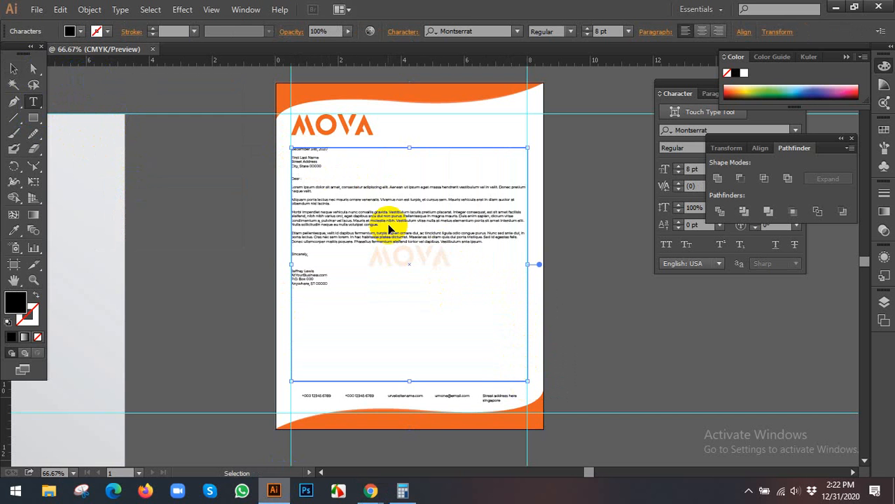
# Step: Set all the letter text to 12 pt and hide the guides
pyautogui.hotkey('ctrl', 'a')
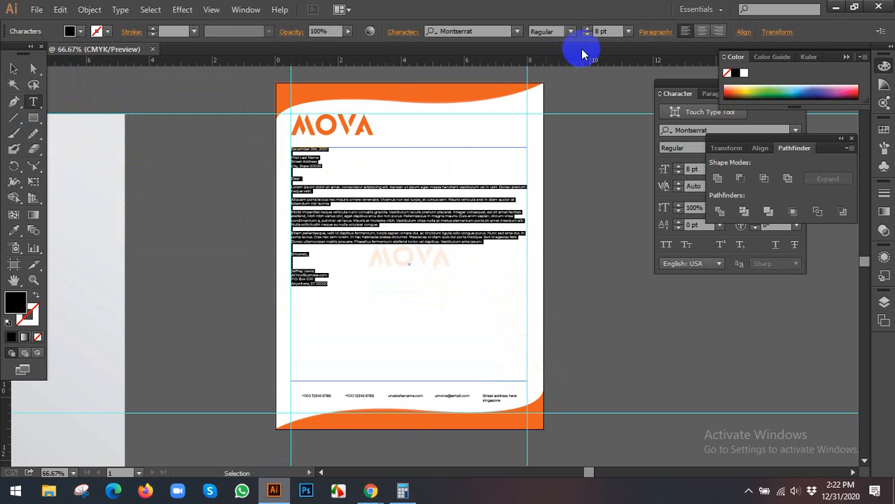
pyautogui.press('Up')
pyautogui.press('Up')
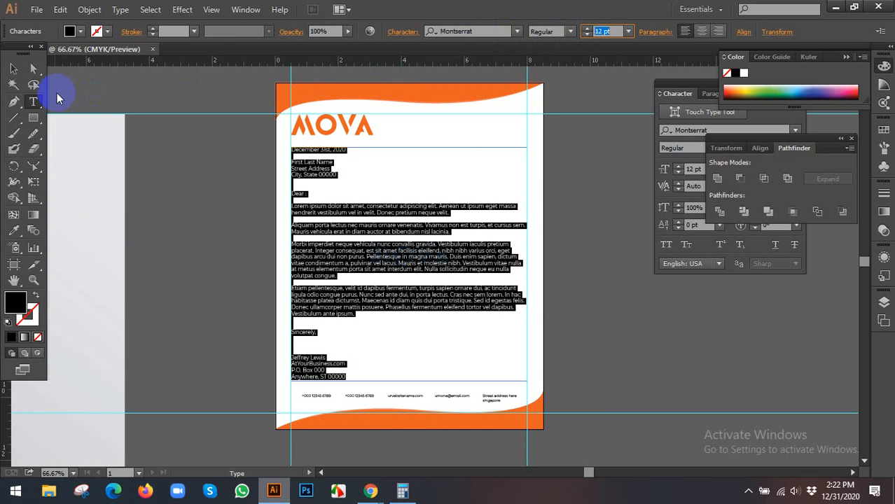
pyautogui.click(16, 69)
pyautogui.click(168, 131)
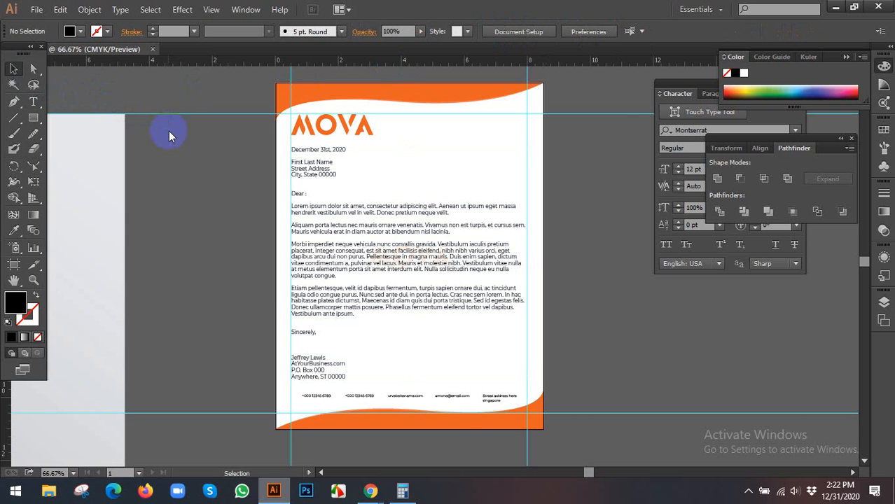
pyautogui.rightClick(169, 131)
pyautogui.click(198, 235)
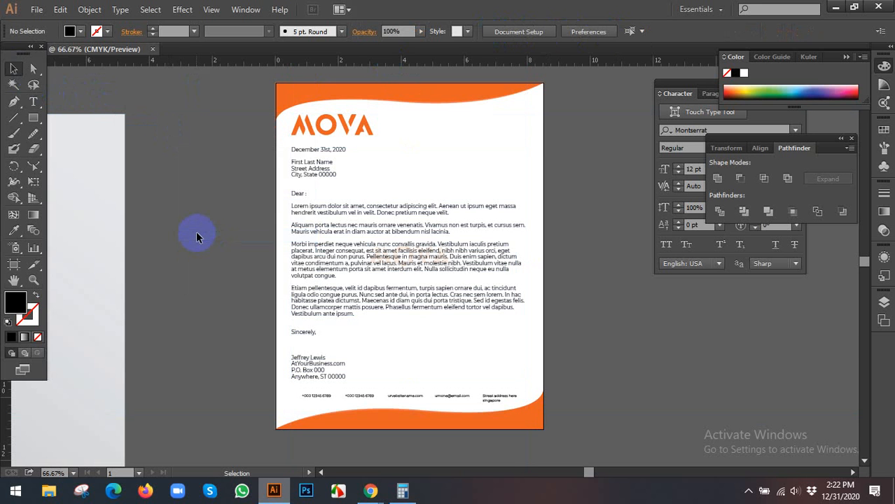
# Step: Isolate the clipped letterhead group, ungroup the contact row inside it, and exit isolation
pyautogui.click(305, 370)
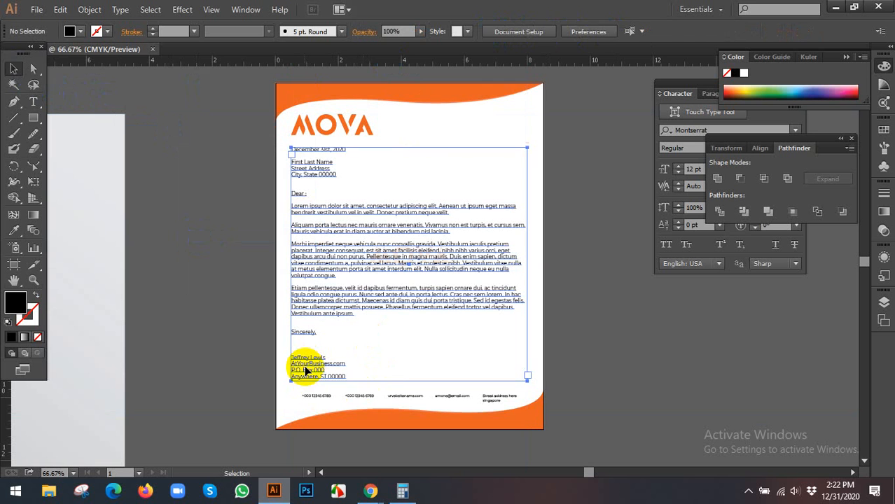
pyautogui.click(320, 398)
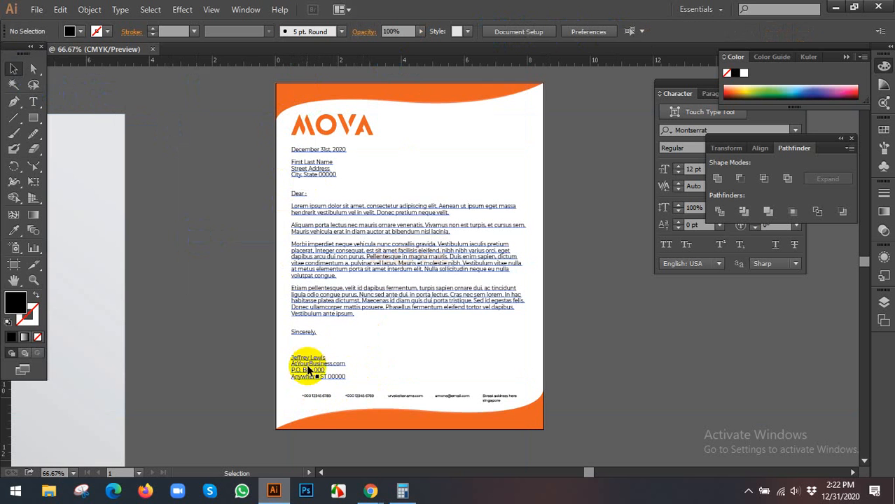
pyautogui.scroll(-1, 350, 393)
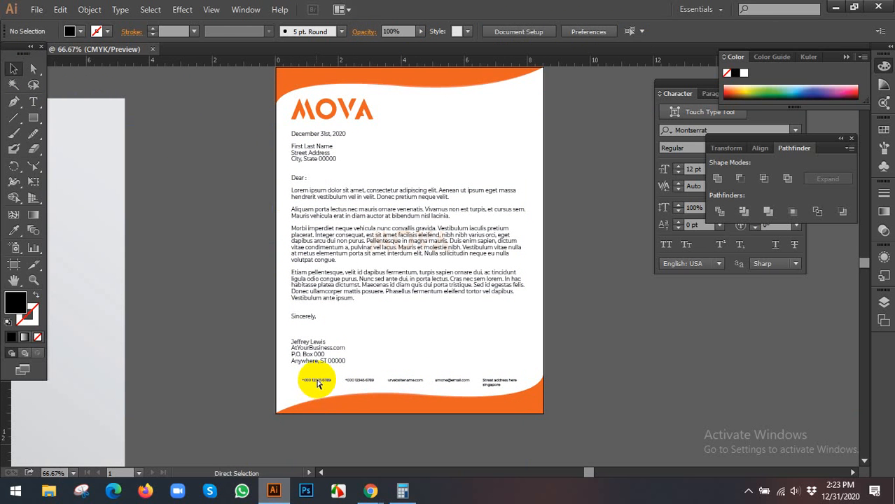
pyautogui.click(319, 382)
pyautogui.click(243, 374)
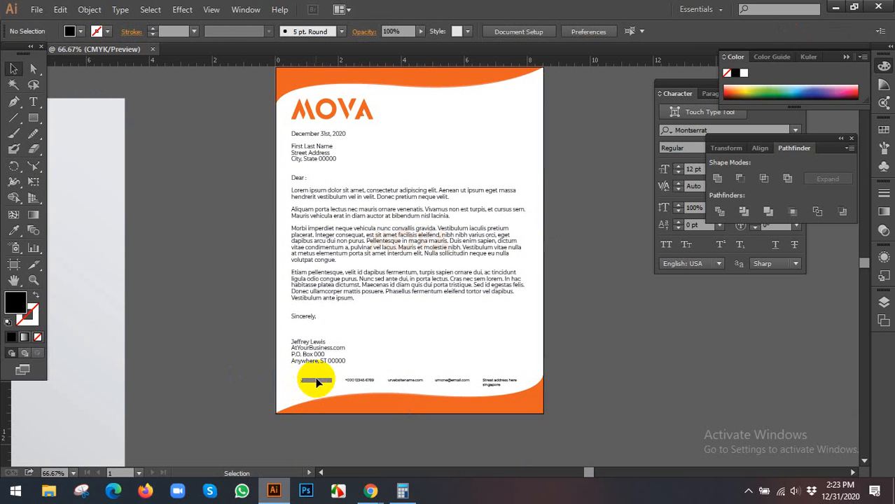
pyautogui.doubleClick(316, 382)
pyautogui.click(317, 382)
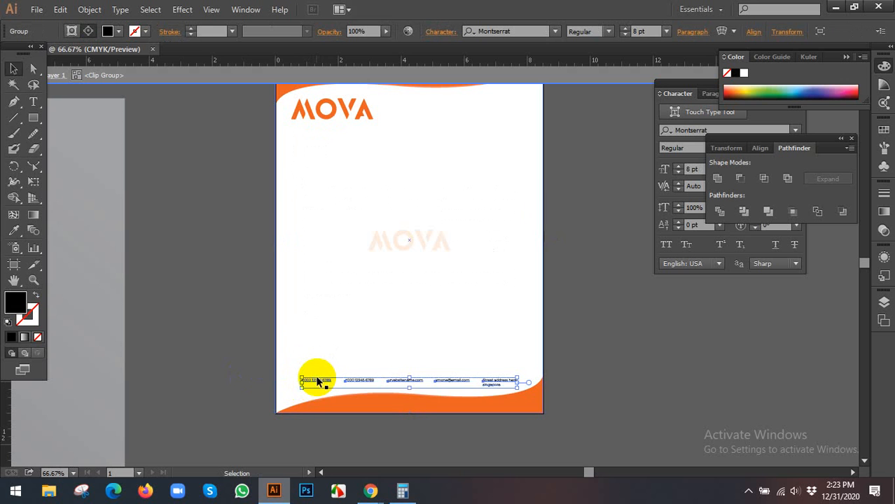
pyautogui.rightClick(317, 382)
pyautogui.click(351, 322)
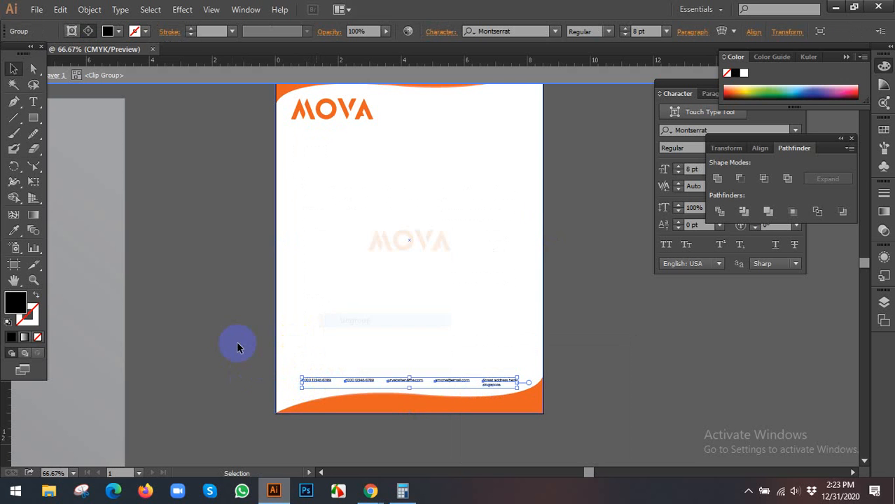
pyautogui.click(237, 346)
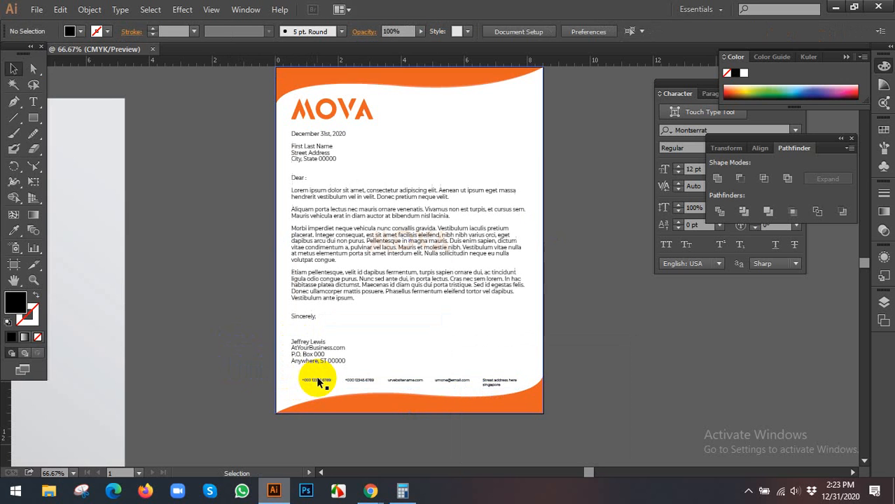
# Step: Release the letterhead's clipping mask and align the first phone number with the left edge of the letter text
pyautogui.click(317, 382)
pyautogui.rightClick(317, 382)
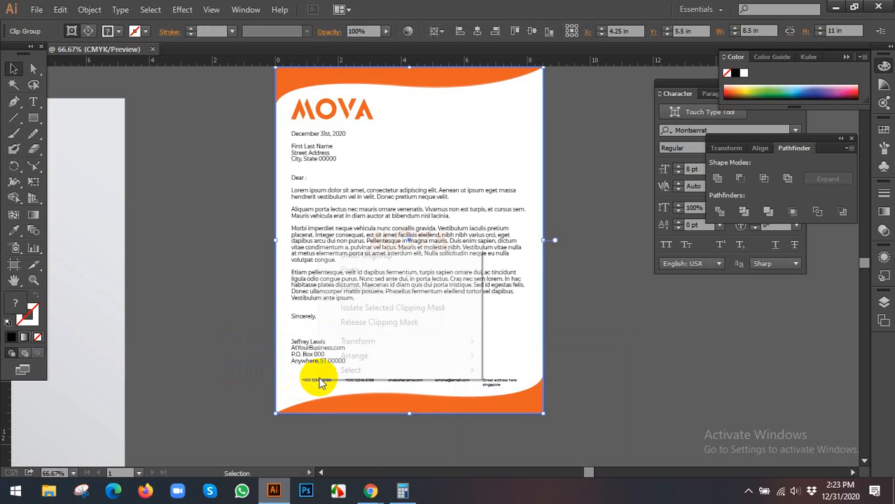
pyautogui.click(362, 321)
pyautogui.click(213, 320)
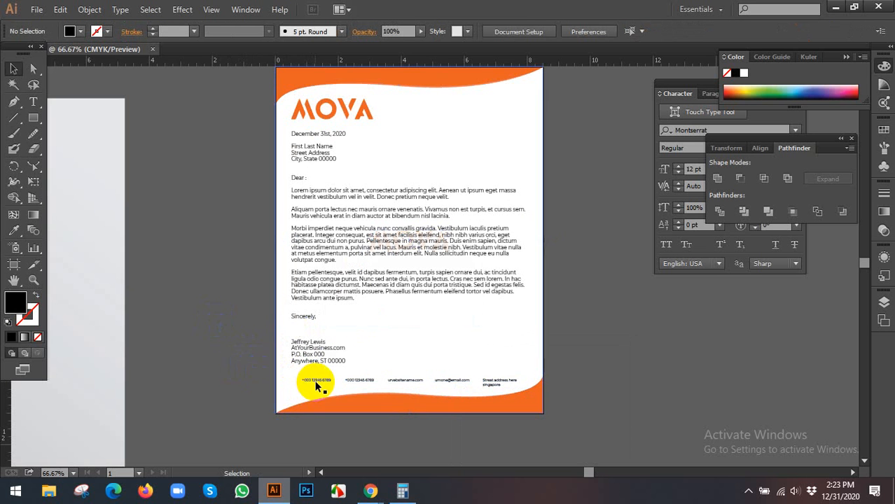
pyautogui.moveTo(304, 381); pyautogui.dragTo(301, 381)
pyautogui.click(346, 405)
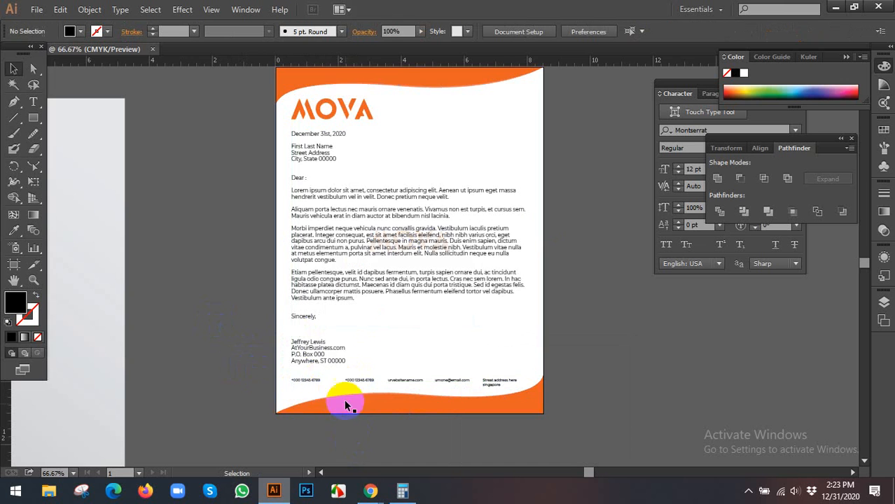
# Step: Draw a small black spacer rectangle in the contact row, place it after the second phone number and shift the website to its end
pyautogui.scroll(2, 326, 395)
pyautogui.moveTo(342, 375); pyautogui.dragTo(298, 309)
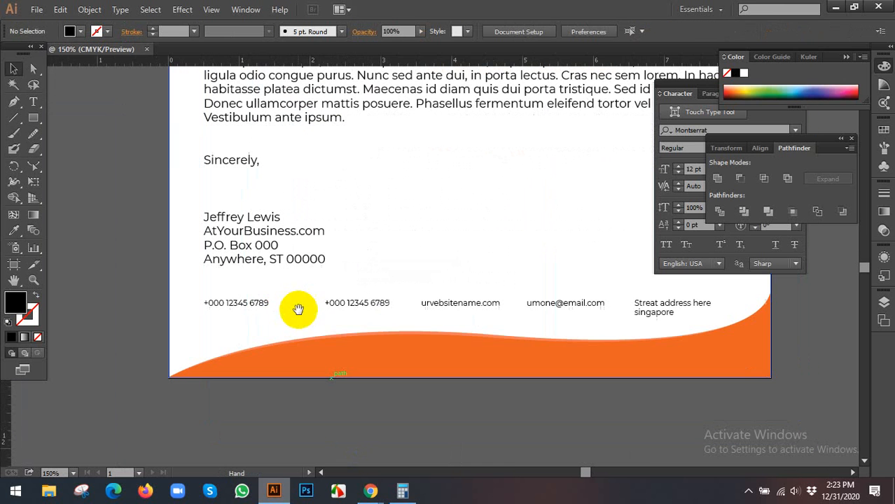
pyautogui.hscroll(2, 562, 307)
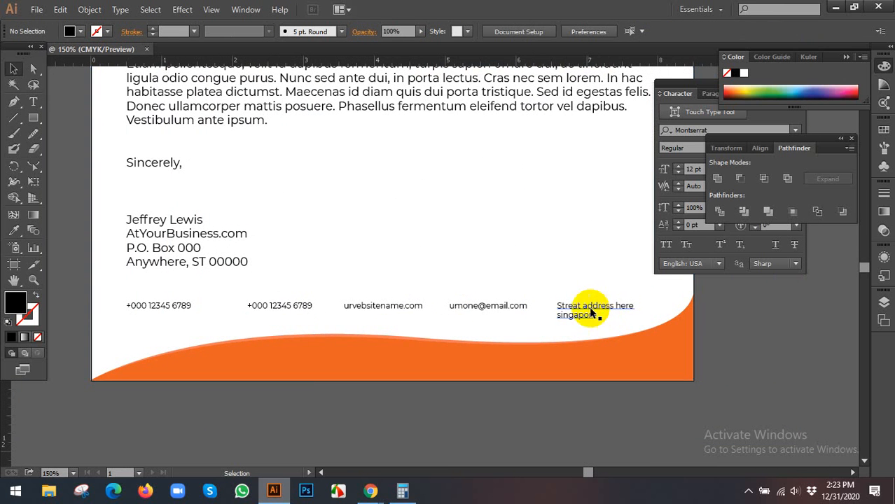
pyautogui.click(33, 118)
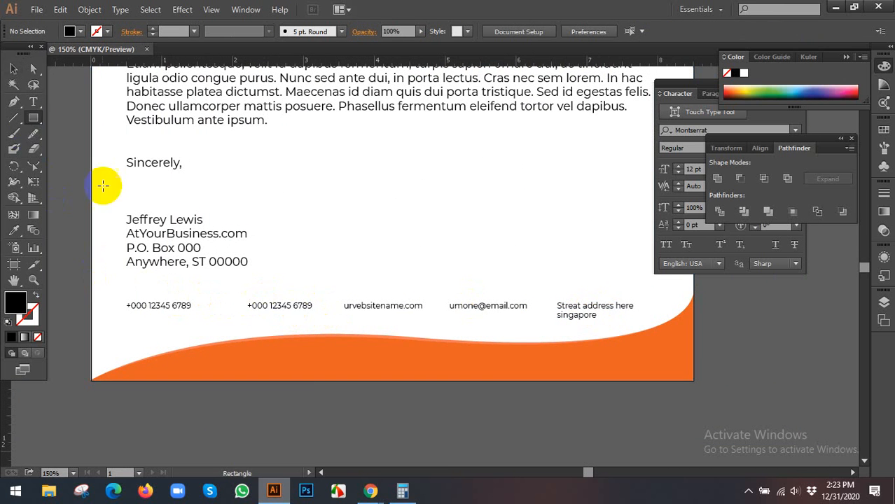
pyautogui.moveTo(192, 303); pyautogui.dragTo(414, 306)
pyautogui.press('v')
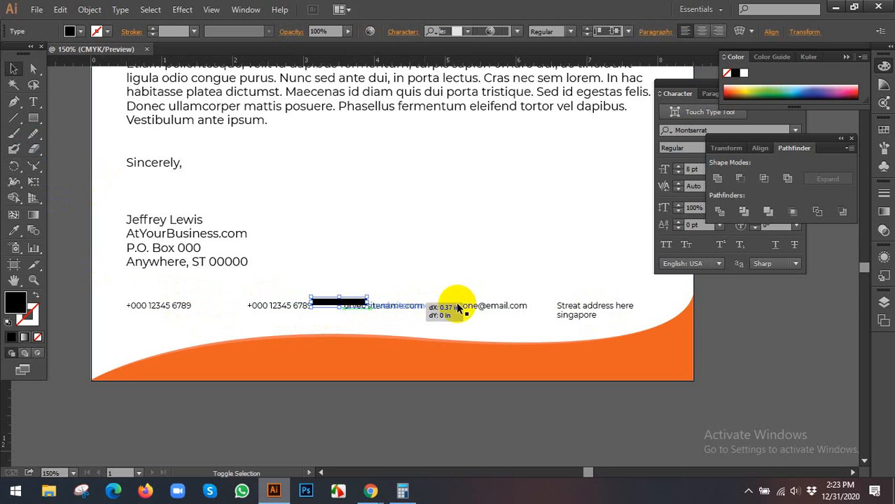
pyautogui.click(346, 306)
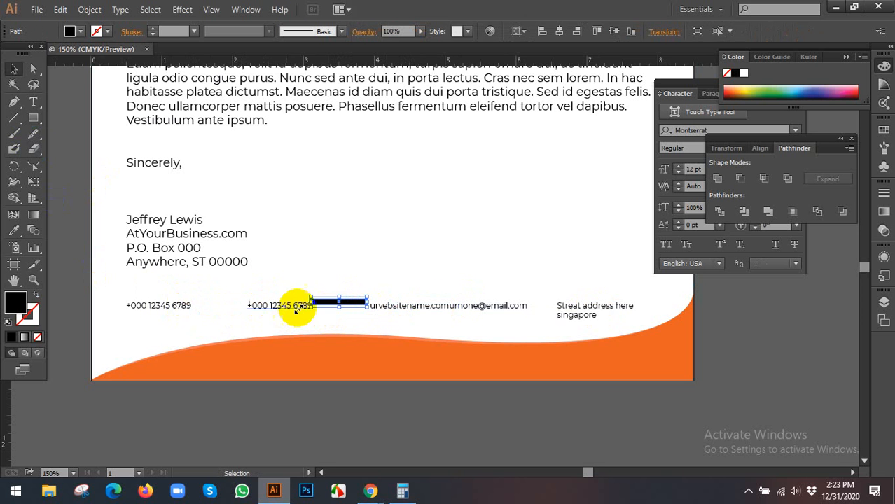
# Step: Narrow the black spacer and use it to even out the gaps between the phone numbers, the website and the e-mail
pyautogui.moveTo(324, 303)
pyautogui.mouseDown()
pyautogui.moveTo(206, 302)
pyautogui.moveTo(334, 310)
pyautogui.mouseUp()
pyautogui.click(278, 311)
pyautogui.moveTo(418, 305); pyautogui.dragTo(357, 335)
pyautogui.moveTo(231, 325); pyautogui.dragTo(361, 325)
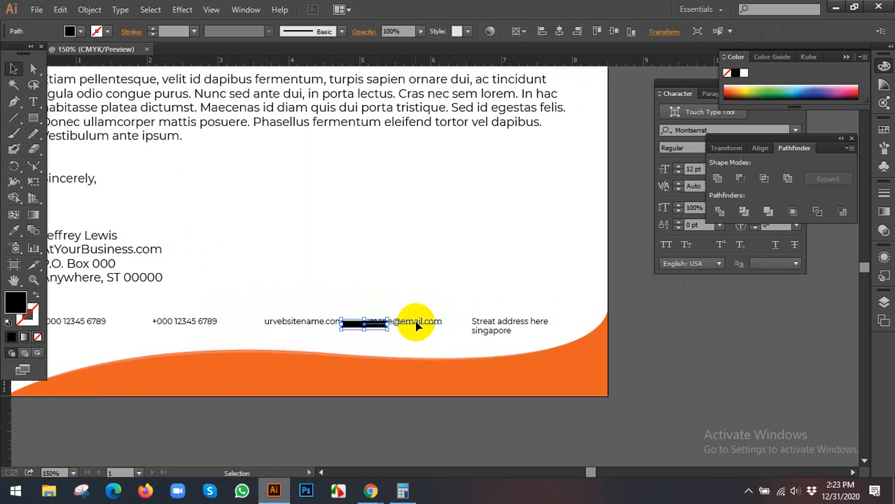
pyautogui.moveTo(415, 320); pyautogui.dragTo(457, 321)
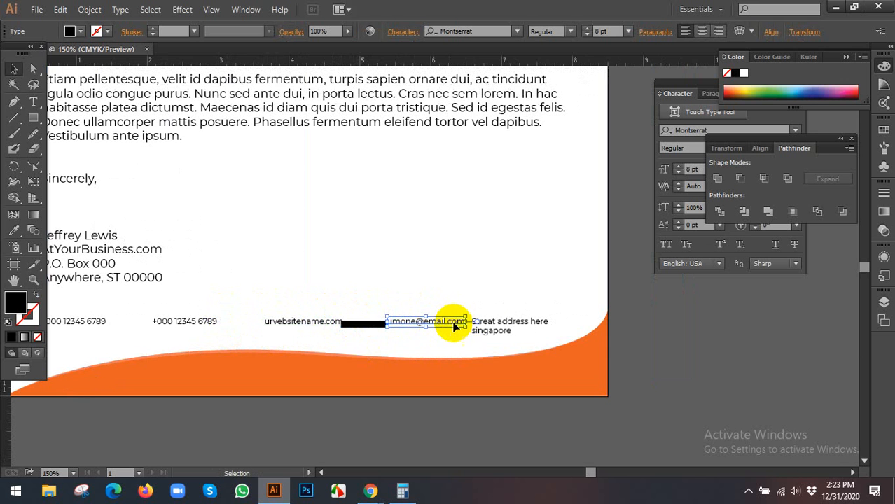
# Step: Move the spacer between the e-mail and the street address, and set the address flush against the spacer's right end
pyautogui.moveTo(663, 357); pyautogui.dragTo(595, 372)
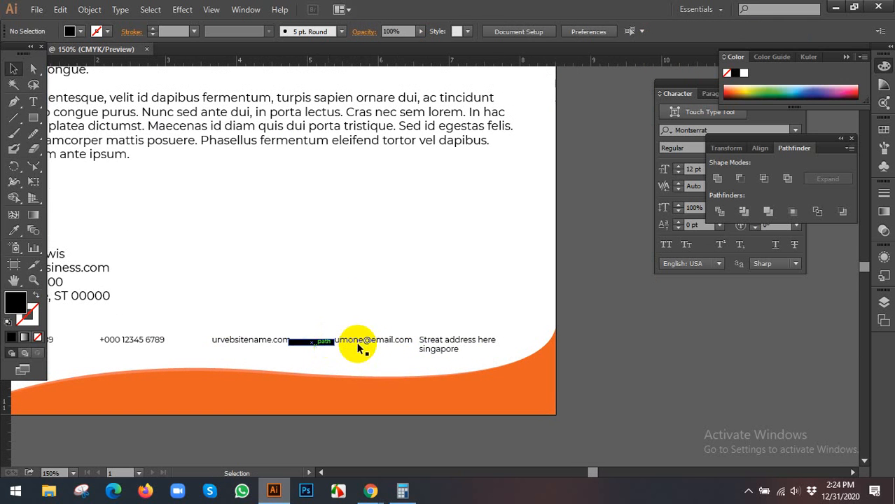
pyautogui.moveTo(429, 344); pyautogui.dragTo(483, 344)
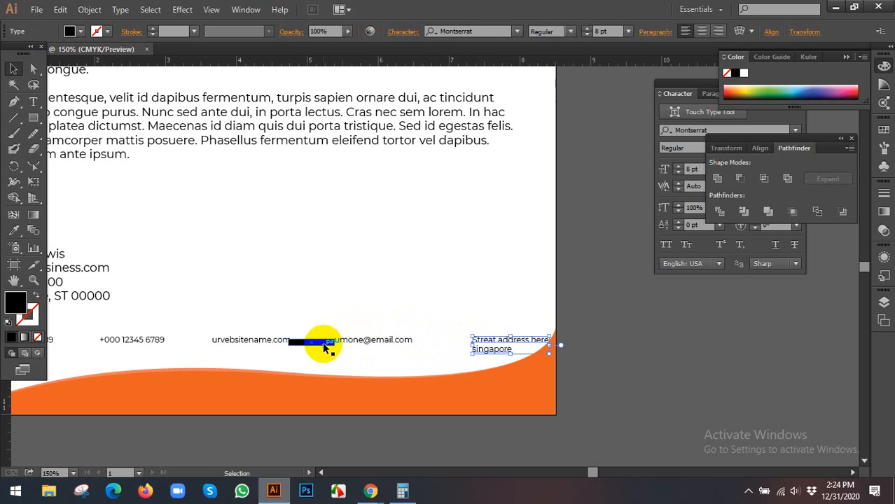
pyautogui.moveTo(325, 344); pyautogui.dragTo(437, 344)
pyautogui.click(519, 344)
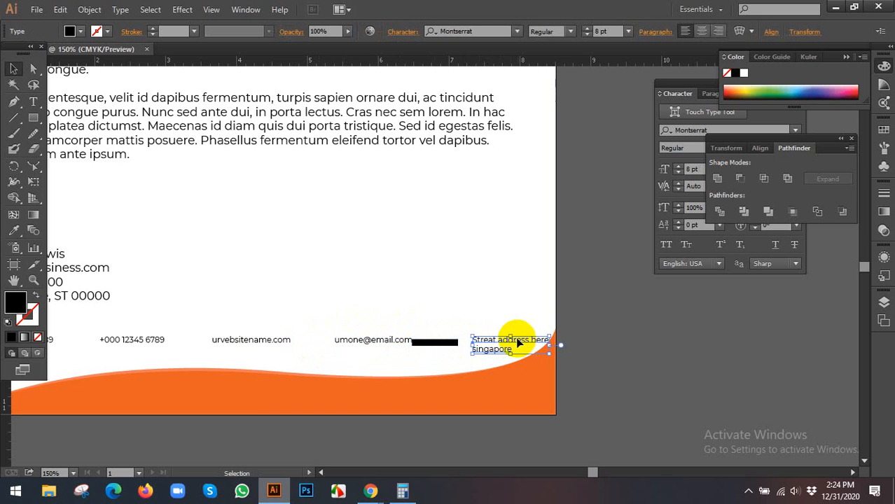
pyautogui.moveTo(518, 342); pyautogui.dragTo(504, 342)
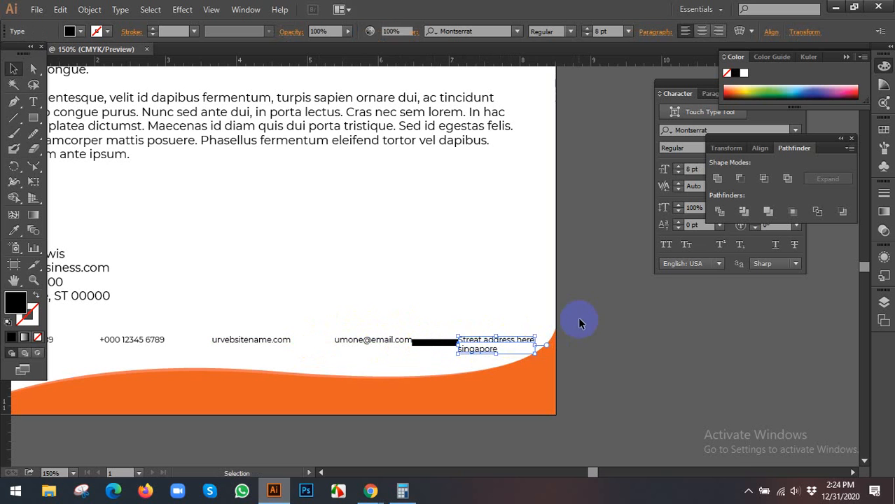
# Step: Show the guides and delete the black spacer rectangle from the contact row
pyautogui.rightClick(586, 300)
pyautogui.click(611, 405)
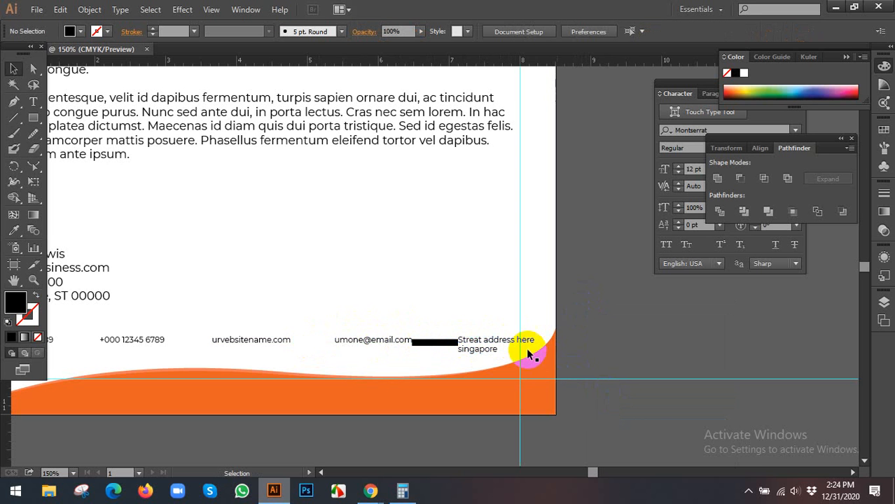
pyautogui.scroll(-1, 596, 318)
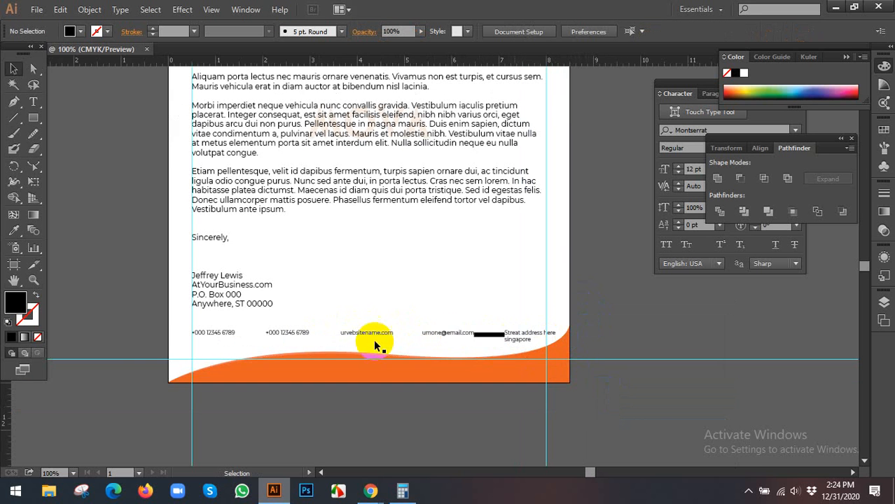
pyautogui.click(494, 338)
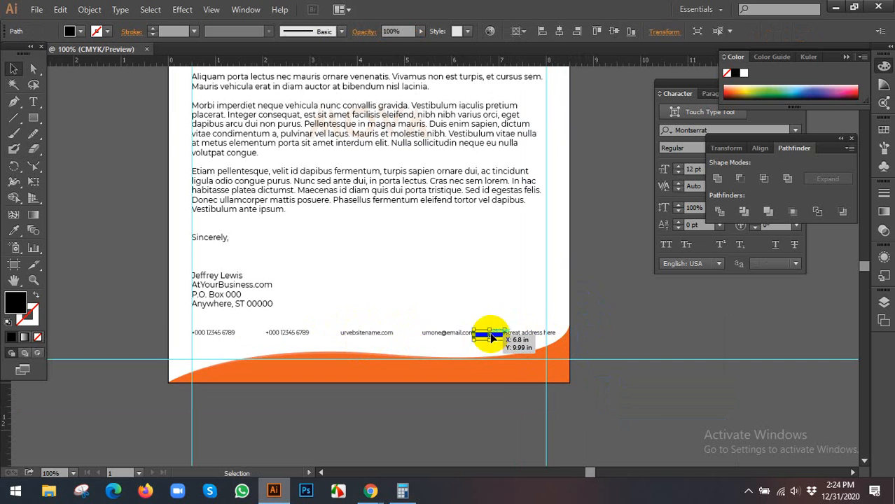
pyautogui.moveTo(494, 338); pyautogui.dragTo(296, 331)
# Step: Nudge the second phone number and the website name slightly left in the contact row
pyautogui.click(290, 332)
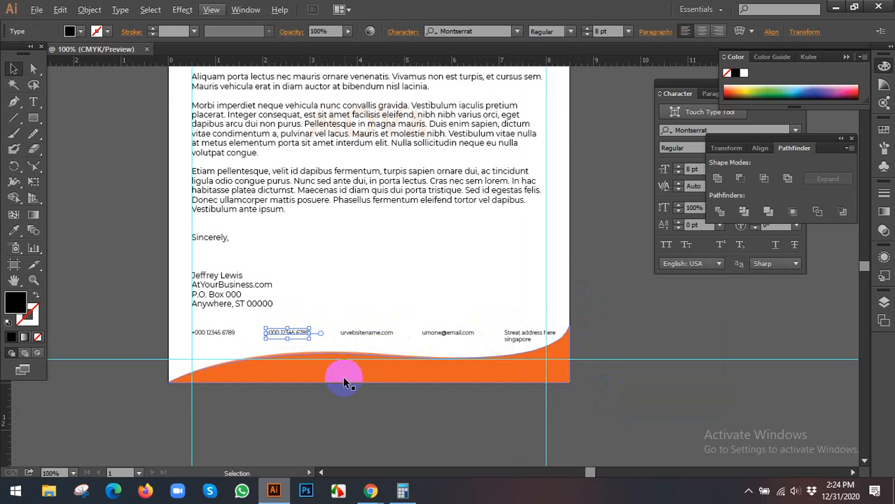
pyautogui.click(292, 333)
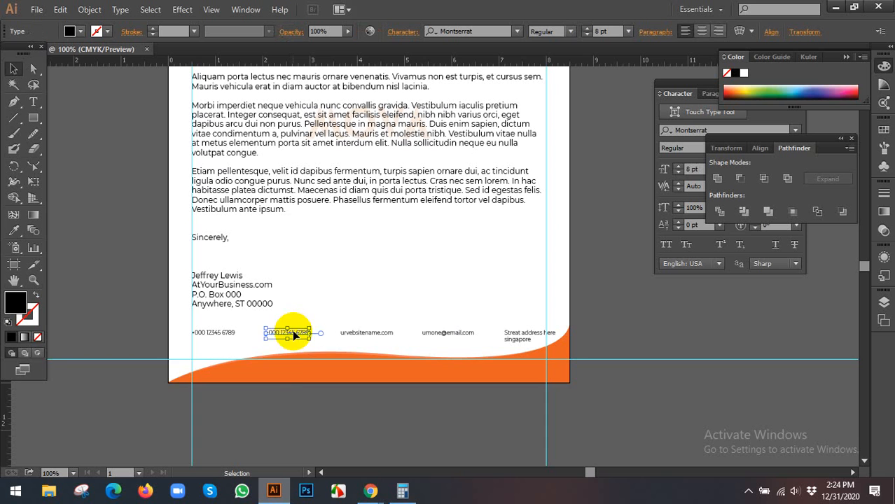
pyautogui.press('Left')
pyautogui.press('Left')
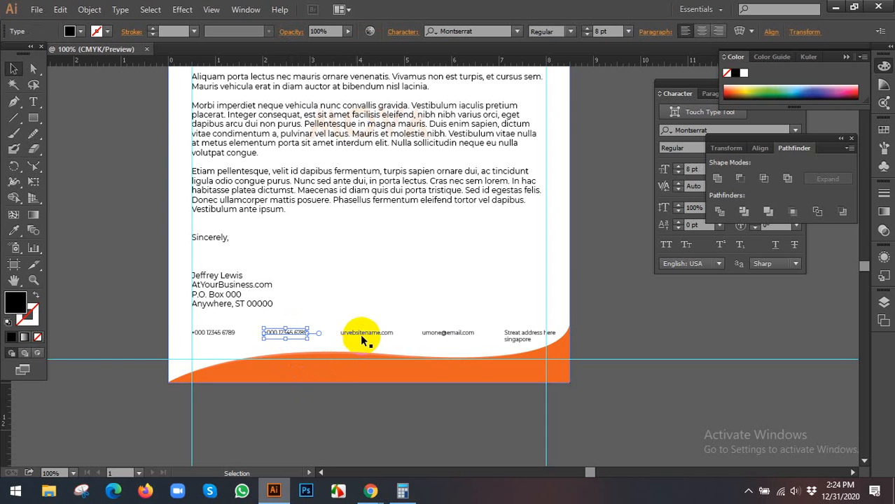
pyautogui.click(362, 339)
pyautogui.click(362, 334)
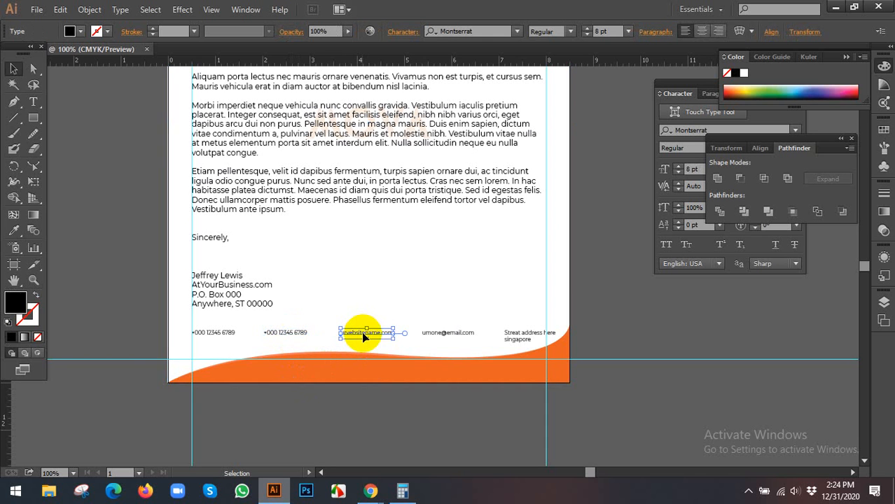
pyautogui.click(291, 332)
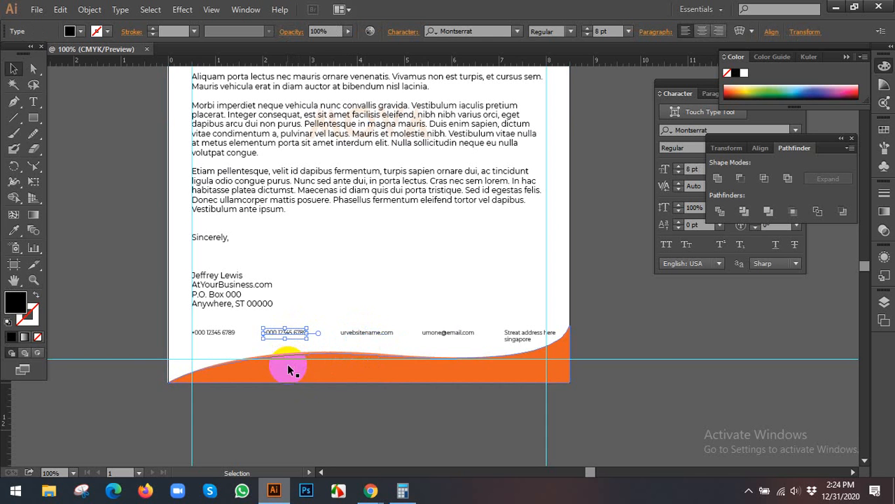
pyautogui.click(363, 334)
pyautogui.press('Left')
pyautogui.press('Left')
pyautogui.press('Left')
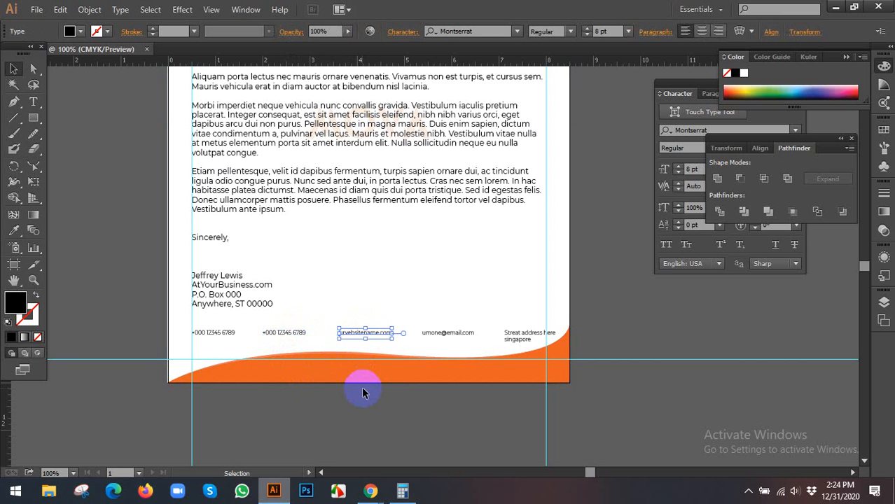
# Step: Nudge the e-mail text in the contact row slightly left to keep the spacing balanced
pyautogui.click(449, 334)
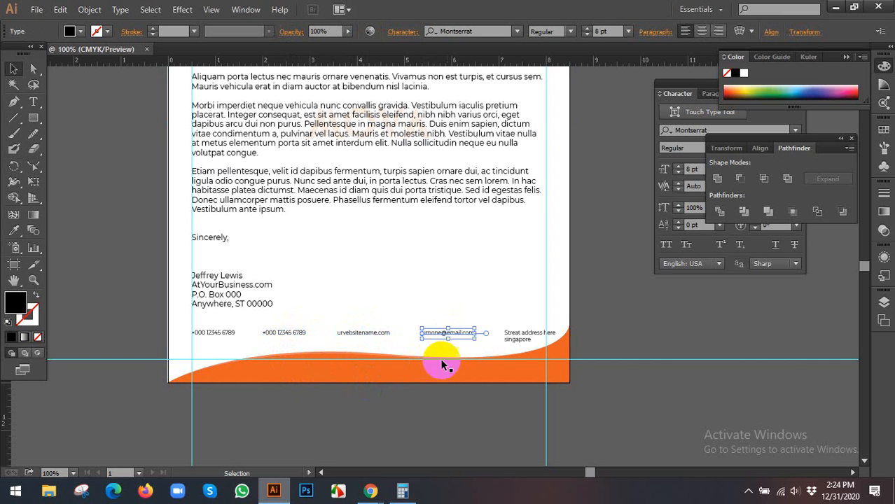
pyautogui.press('Left')
pyautogui.press('Left')
pyautogui.press('Left')
pyautogui.press('Left')
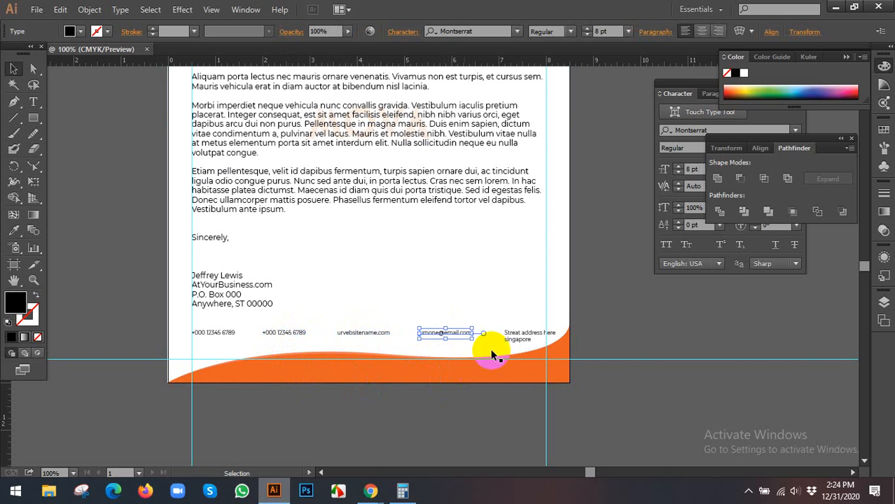
# Step: Nudge the street address in the contact row left until its right edge meets the right margin guide
pyautogui.click(514, 336)
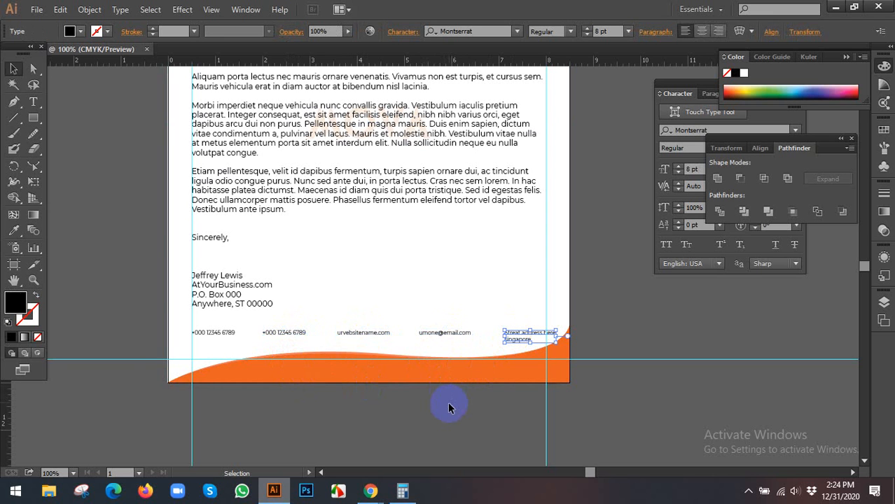
pyautogui.press('Left')
pyautogui.press('Left')
pyautogui.press('Left')
pyautogui.press('Left')
pyautogui.press('Left')
pyautogui.press('Left')
pyautogui.press('Left')
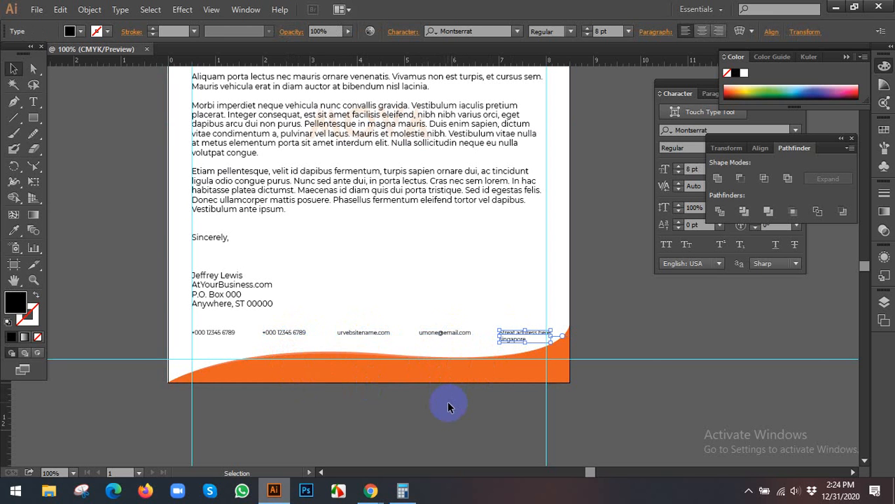
pyautogui.press('Left')
pyautogui.press('Left')
pyautogui.press('Left')
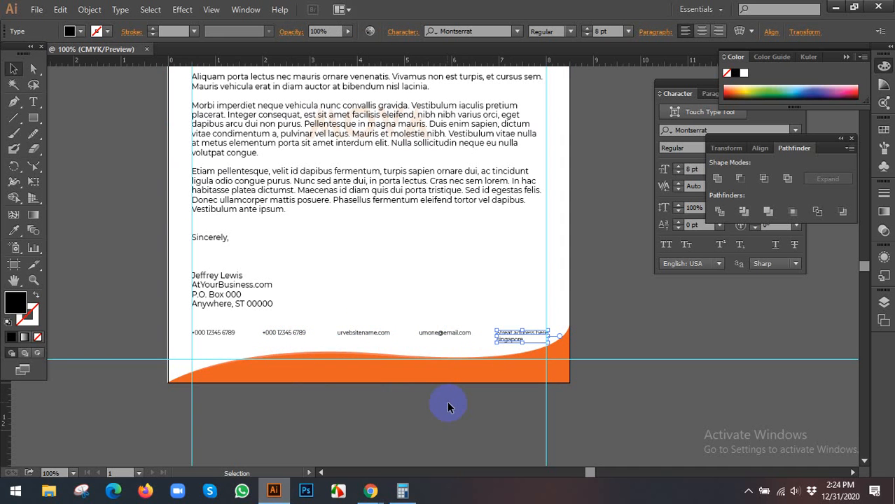
pyautogui.press('Left')
pyautogui.press('Left')
pyautogui.press('Left')
# Step: Nudge the e-mail text in the contact row left to even out its gap to the shifted address
pyautogui.click(425, 335)
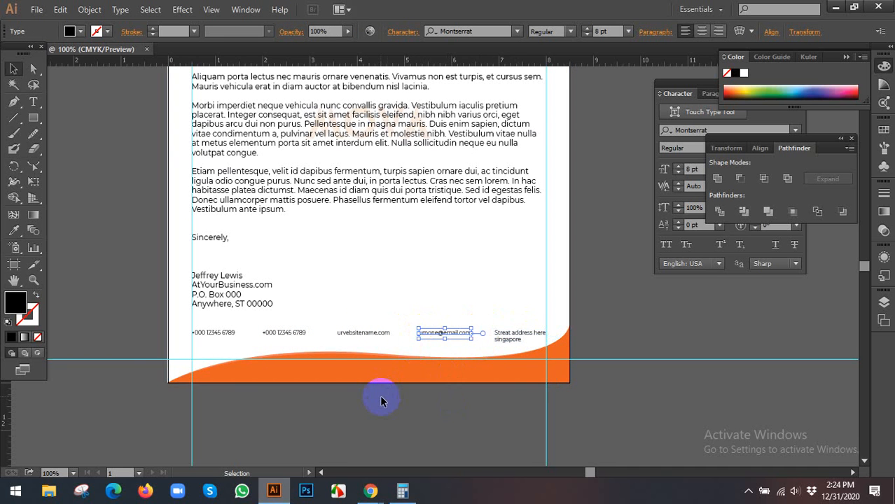
pyautogui.press('Left')
pyautogui.press('Left')
pyautogui.press('Left')
pyautogui.press('Left')
pyautogui.press('Left')
pyautogui.press('Left')
pyautogui.press('Left')
pyautogui.press('Left')
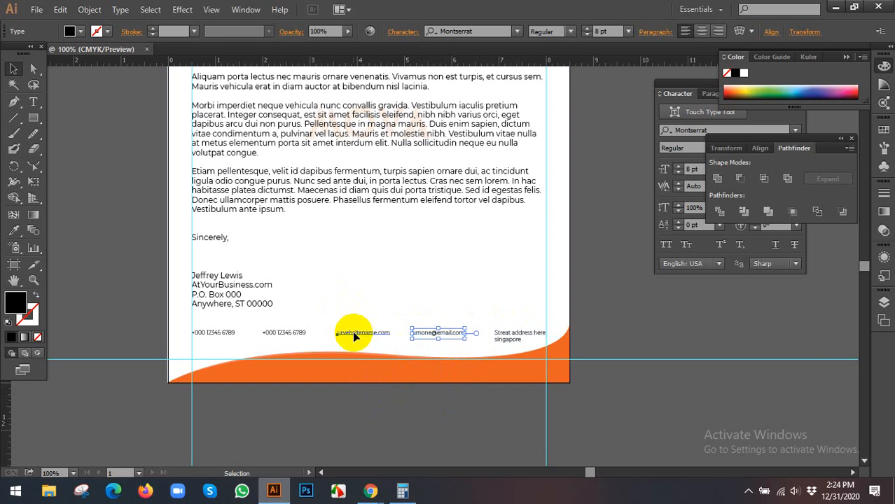
# Step: Nudge the website name and the second phone number left to even out the contact row spacing
pyautogui.click(353, 330)
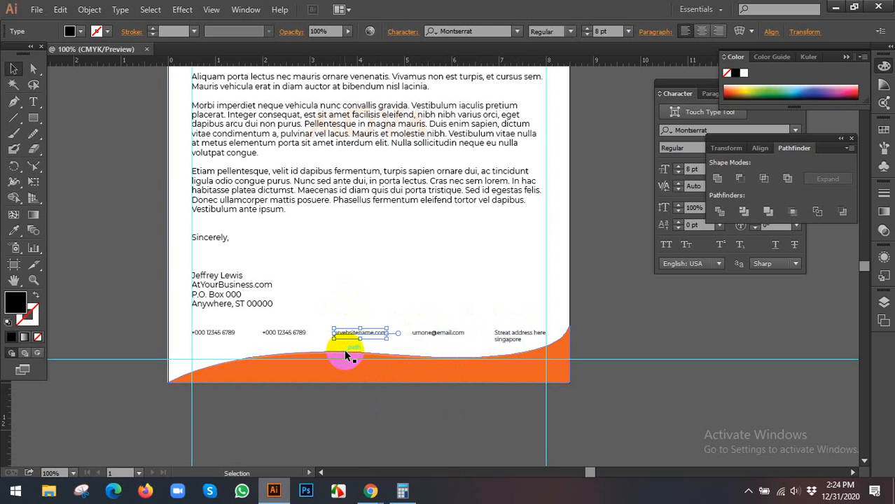
pyautogui.press('Left')
pyautogui.press('Left')
pyautogui.press('Left')
pyautogui.press('Left')
pyautogui.press('Left')
pyautogui.click(298, 337)
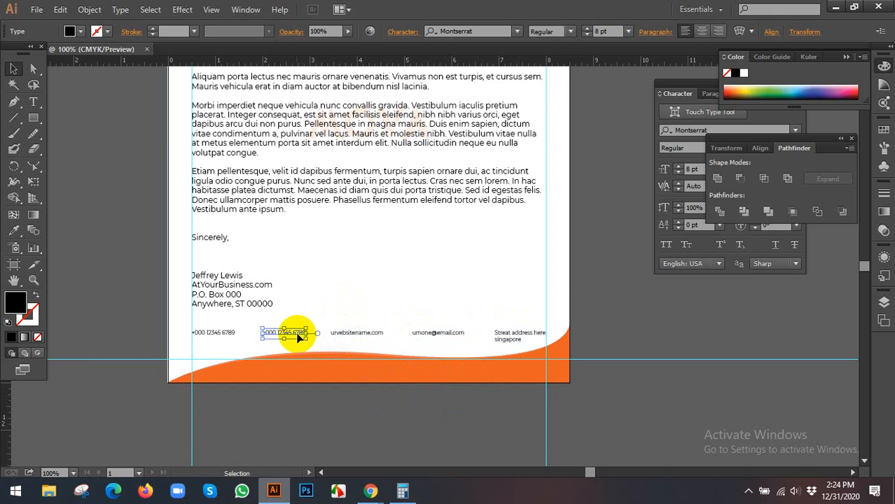
pyautogui.press('Left')
pyautogui.press('Left')
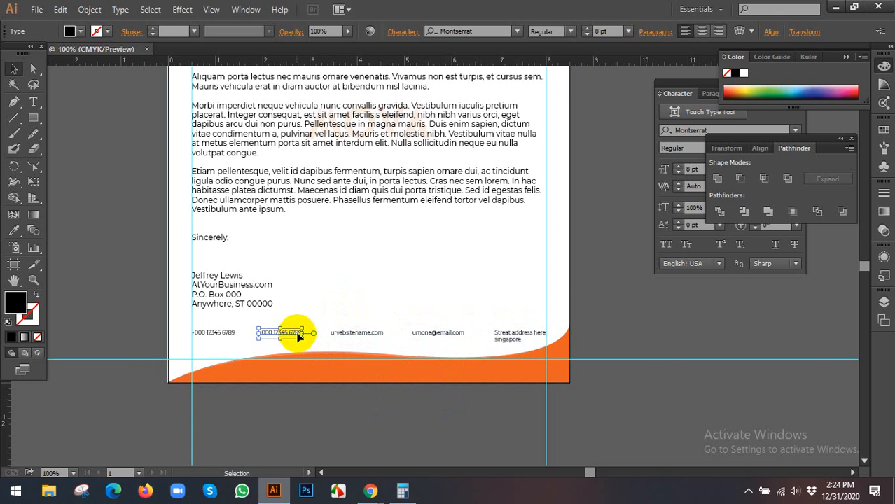
pyautogui.click(282, 399)
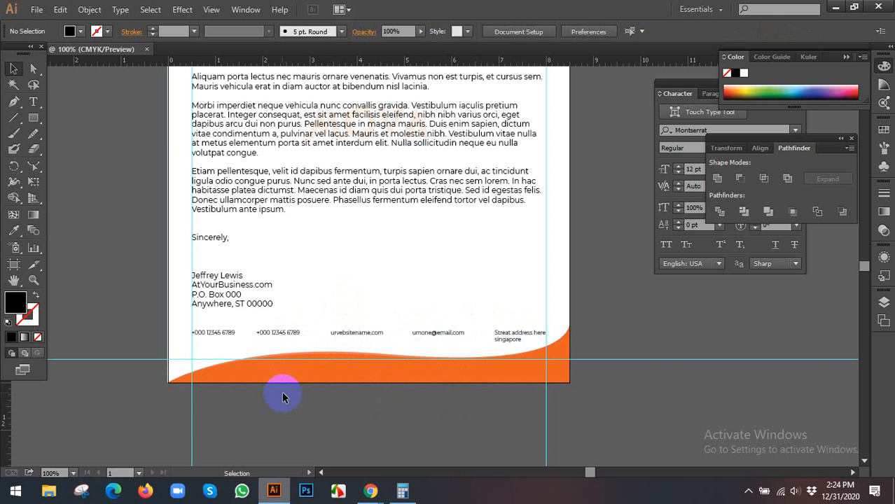
# Step: Hide the guides to preview the full letterhead
pyautogui.scroll(1, 283, 397)
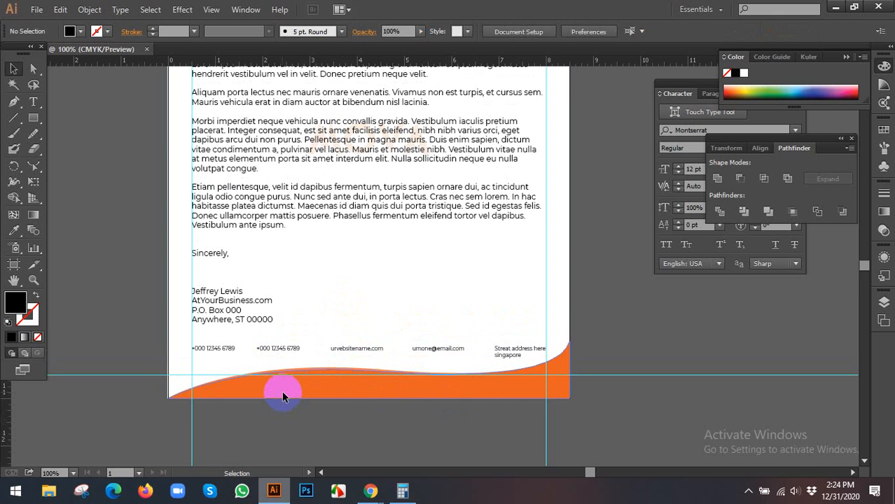
pyautogui.keyDown('alt'); pyautogui.scroll(-1, 280, 382); pyautogui.keyUp('alt')
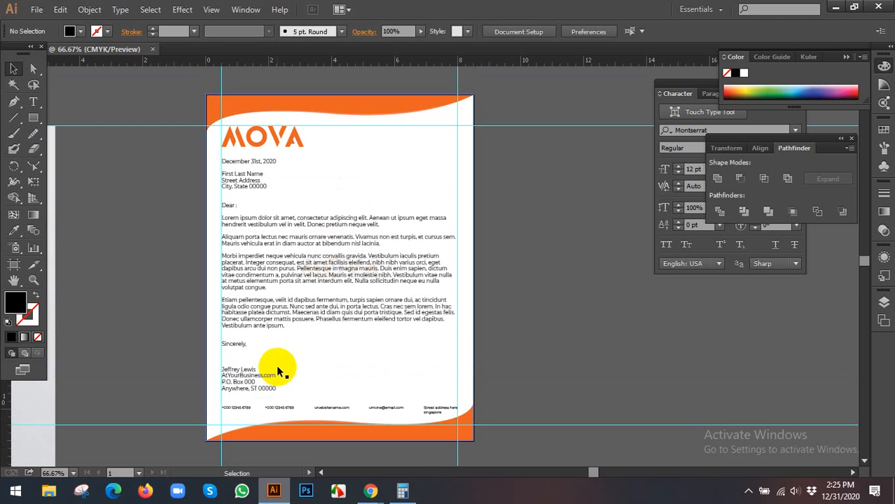
pyautogui.rightClick(153, 260)
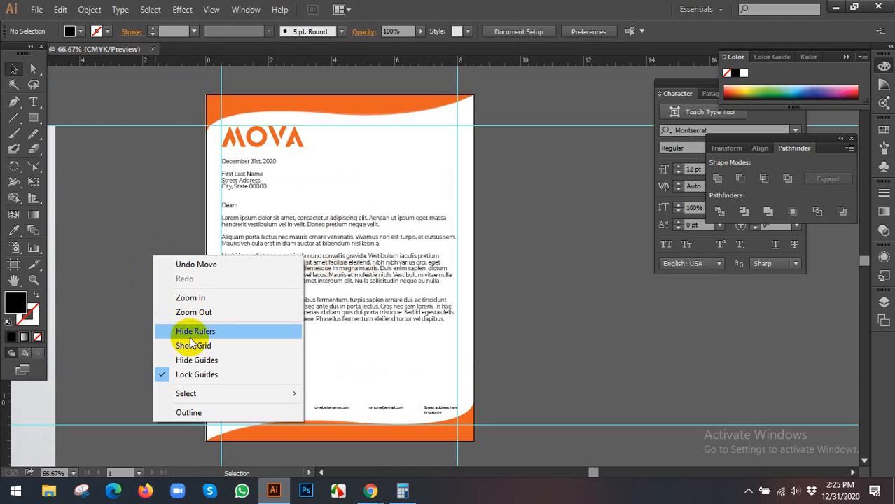
pyautogui.click(174, 360)
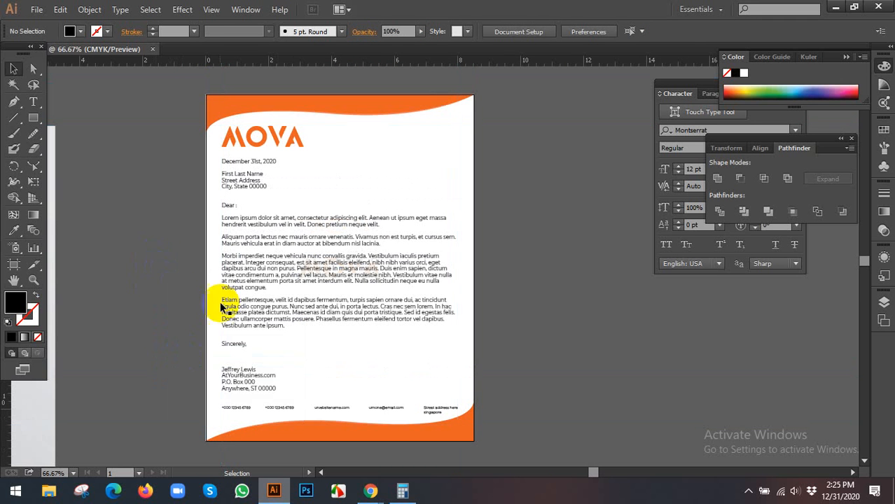
# Step: Delete the sample letter text block from the page, keeping the logo, watermark and contact row
pyautogui.click(295, 220)
pyautogui.click(297, 223)
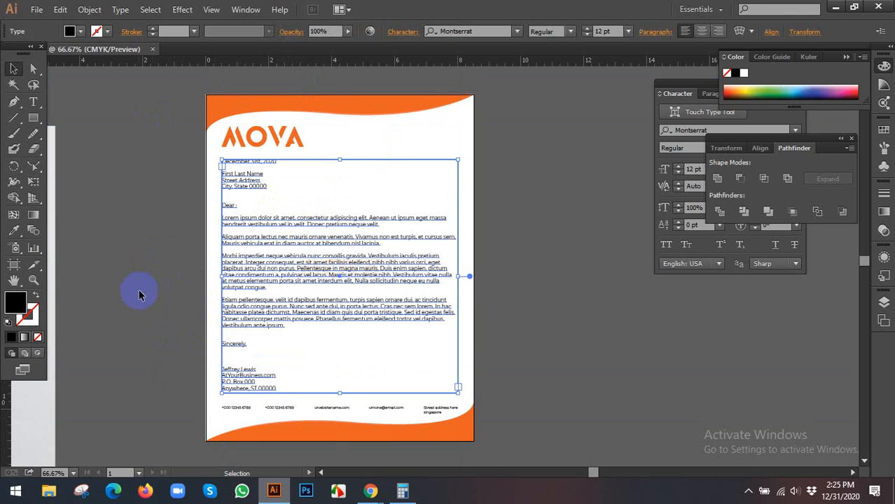
pyautogui.click(528, 221)
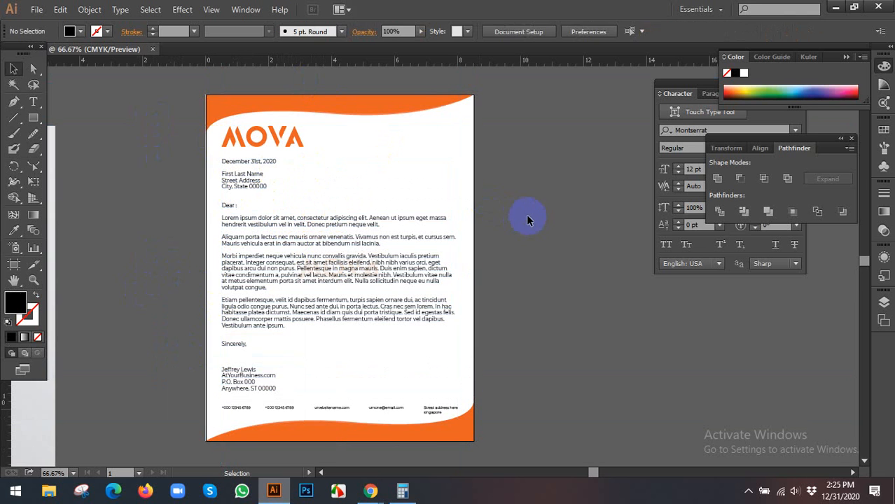
pyautogui.click(321, 230)
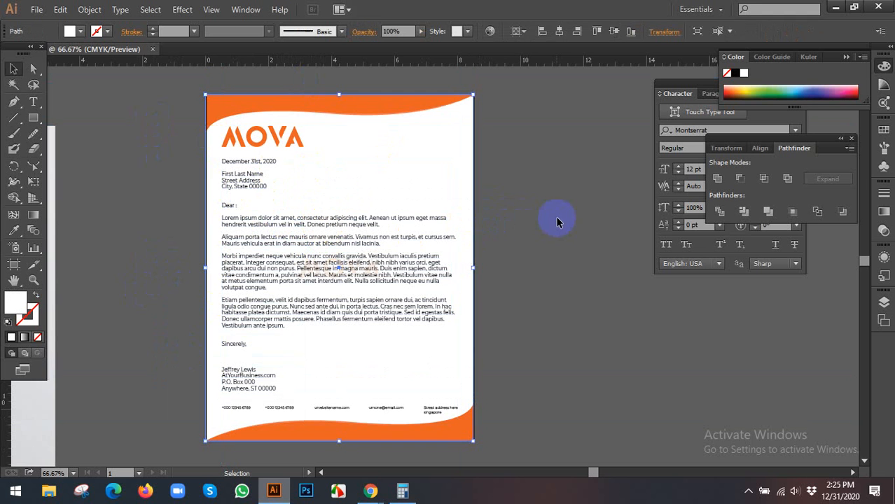
pyautogui.click(523, 221)
pyautogui.click(391, 221)
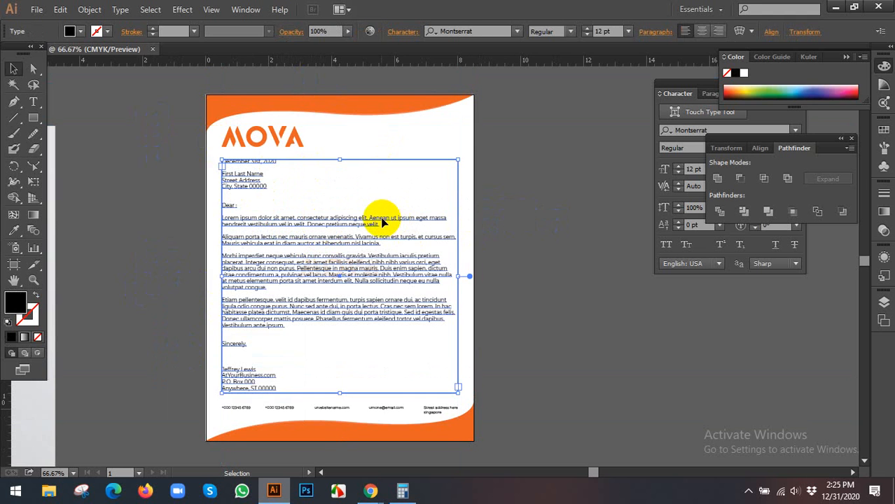
pyautogui.press('Delete')
# Step: Align the unfilled page-sized rectangle with the artboard and fill it with the dark gray sampled from the canvas
pyautogui.click(544, 183)
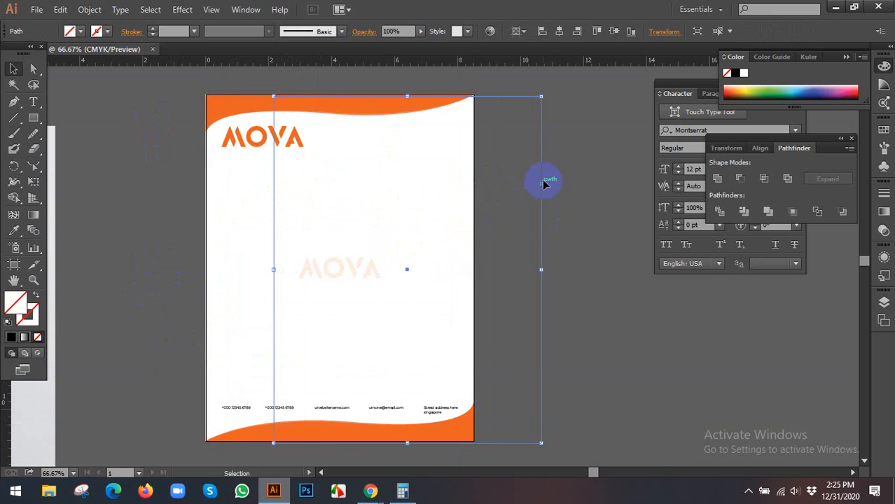
pyautogui.hotkey('ctrl', 'z')
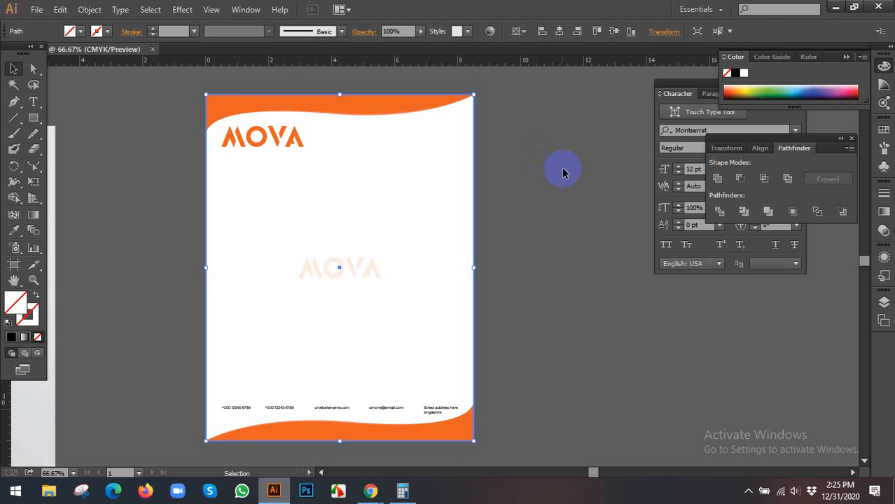
pyautogui.press('i')
pyautogui.click(567, 168)
pyautogui.press('v')
pyautogui.click(520, 201)
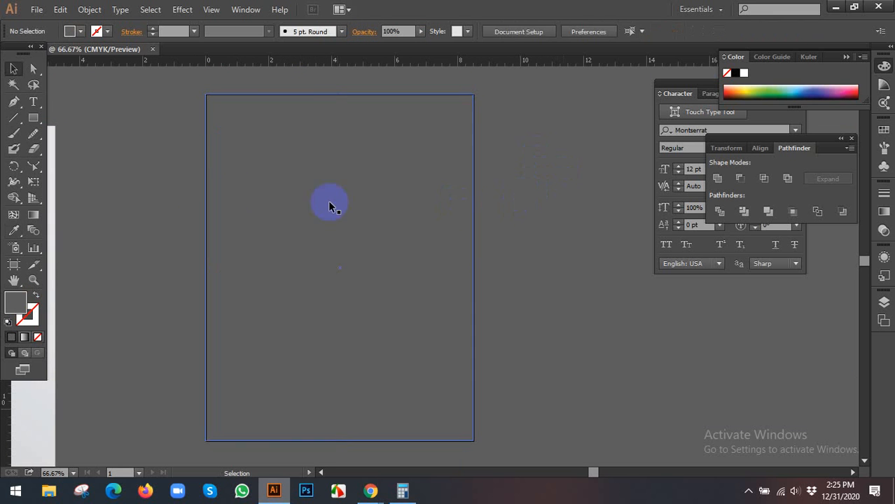
# Step: Select all the artwork and make a clipping mask with the page-sized rectangle
pyautogui.hotkey('ctrl', 'a')
pyautogui.click(163, 175)
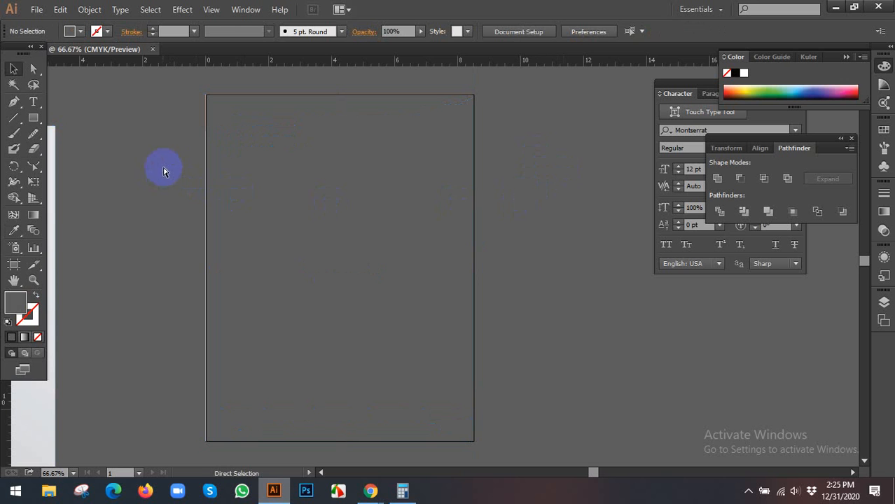
pyautogui.hotkey('ctrl', 'a')
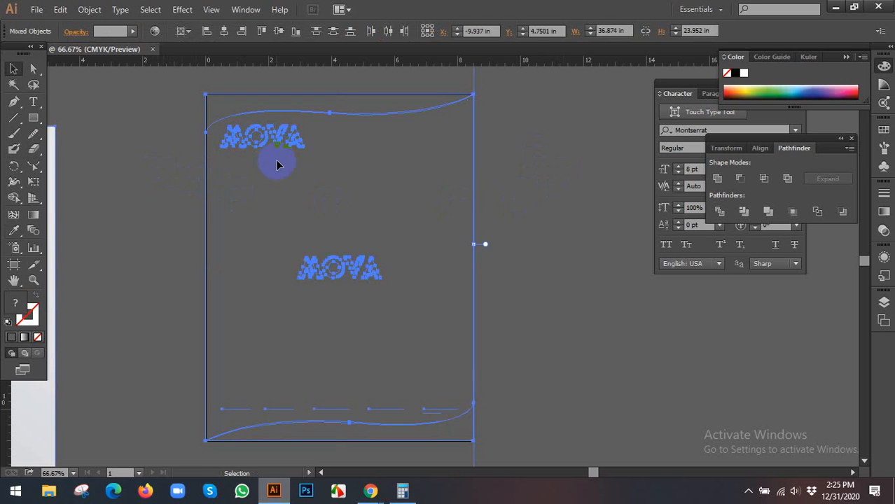
pyautogui.rightClick(275, 160)
pyautogui.click(315, 236)
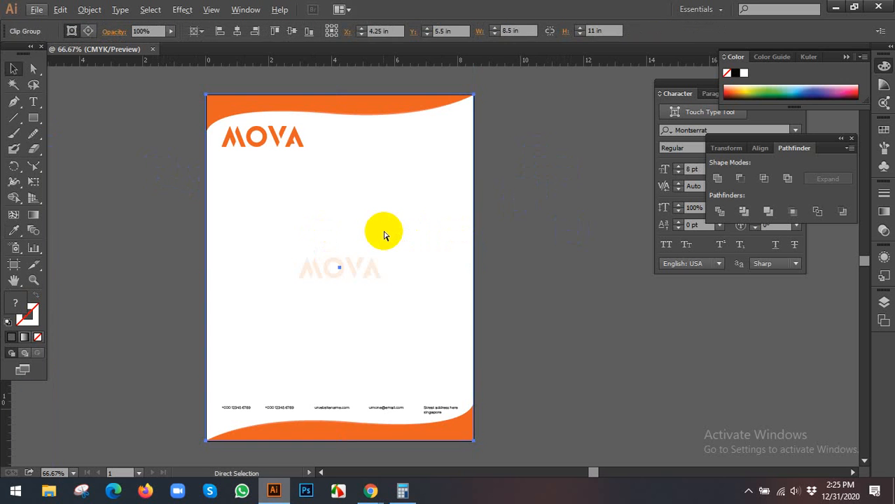
pyautogui.hotkey('ctrl', '0')
pyautogui.hotkey('ctrl', '-')
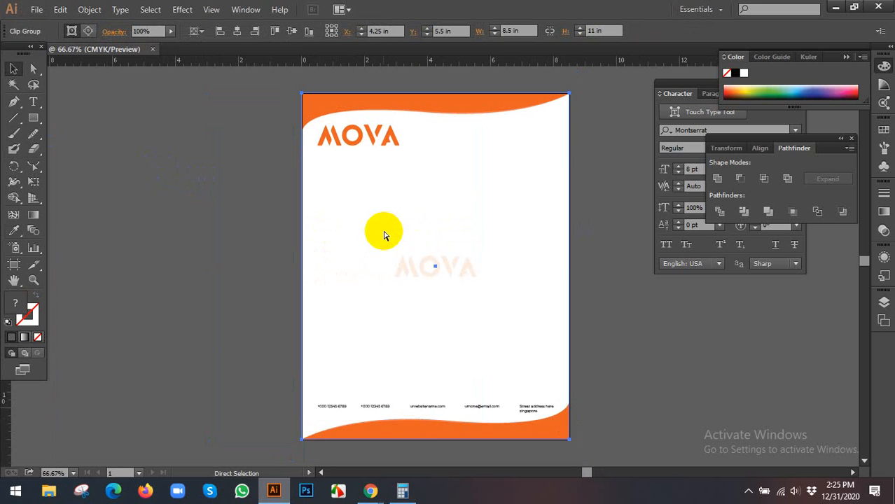
pyautogui.click(232, 240)
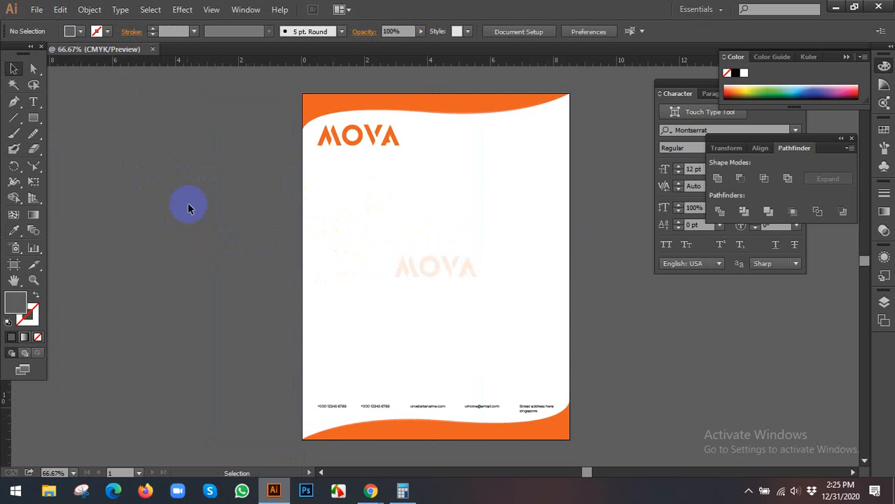
# Step: Save the letterhead to the Desktop as Letterhead.pdf in Adobe PDF format with the Illustrator Default preset
pyautogui.scroll(-3, 210, 207)
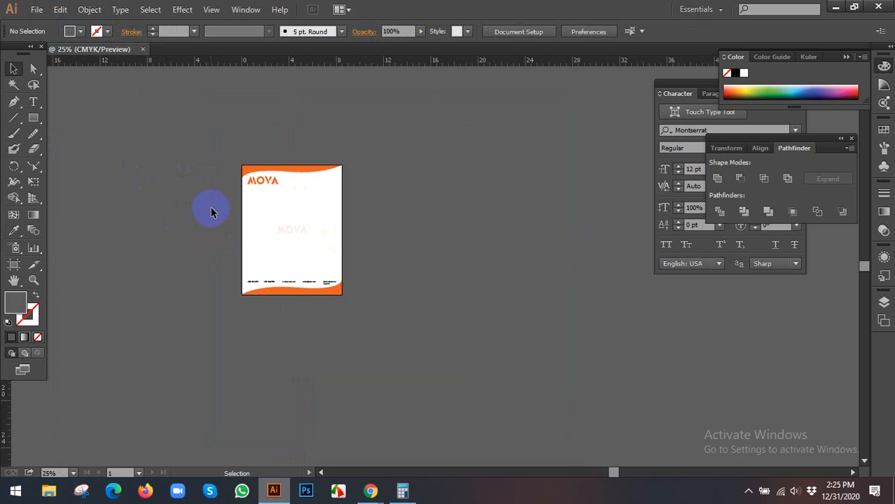
pyautogui.hotkey('ctrl', 'a')
pyautogui.click(185, 202)
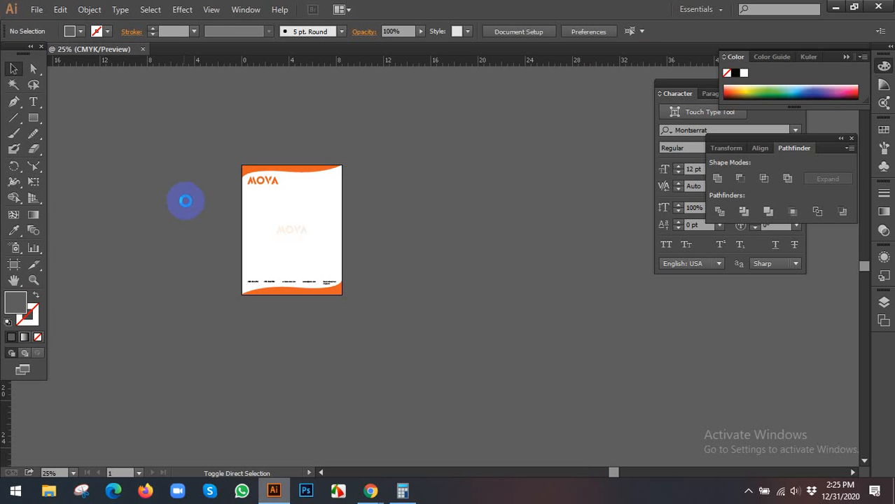
pyautogui.hotkey('ctrl', 's')
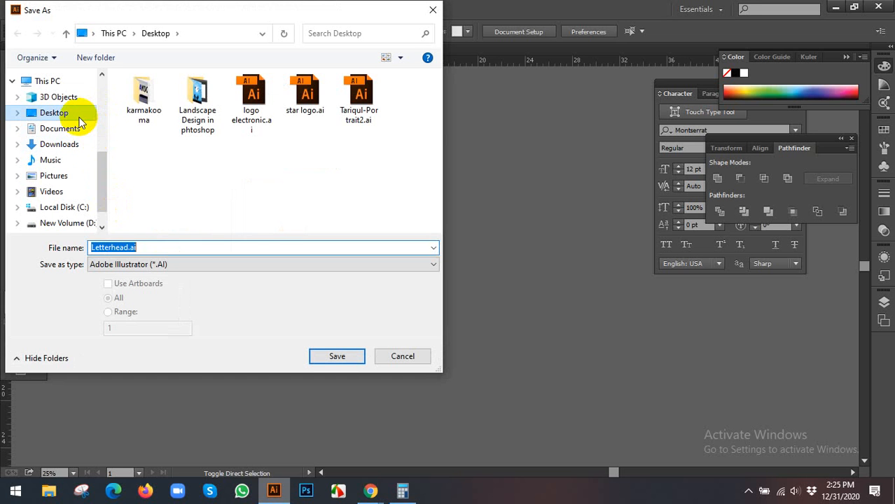
pyautogui.click(80, 118)
pyautogui.click(152, 269)
pyautogui.click(152, 266)
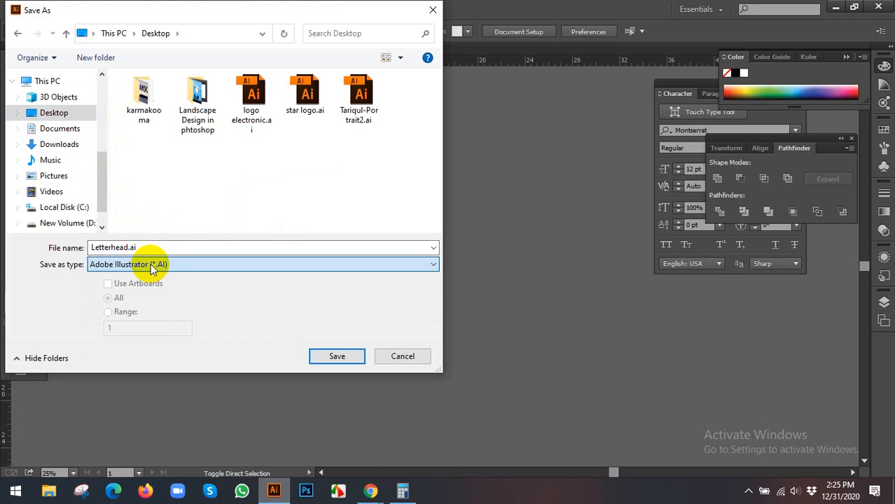
pyautogui.click(154, 265)
pyautogui.click(146, 286)
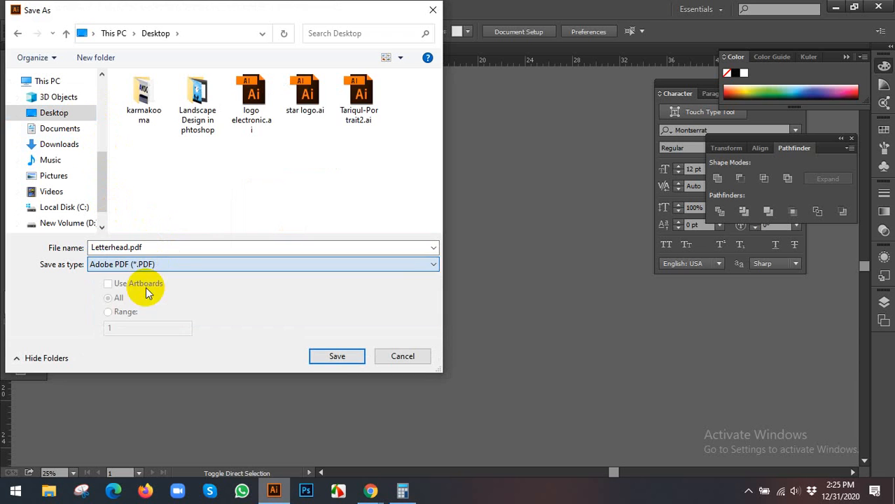
pyautogui.click(335, 357)
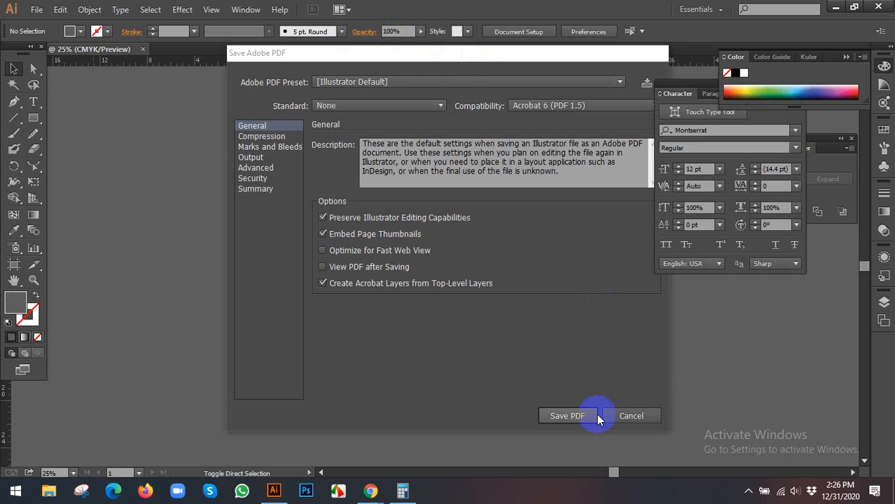
pyautogui.click(564, 417)
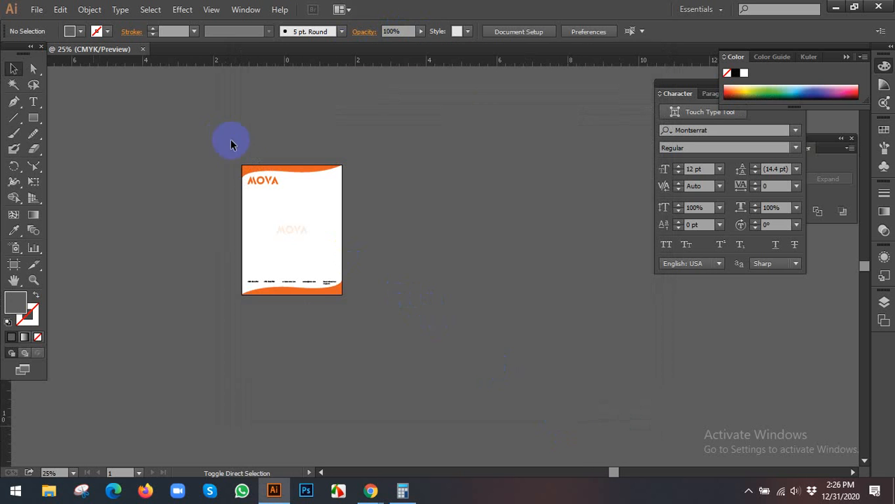
# Step: Switch to Chrome and bring up the Google results for "letterhead text sample pdf"
pyautogui.click(373, 493)
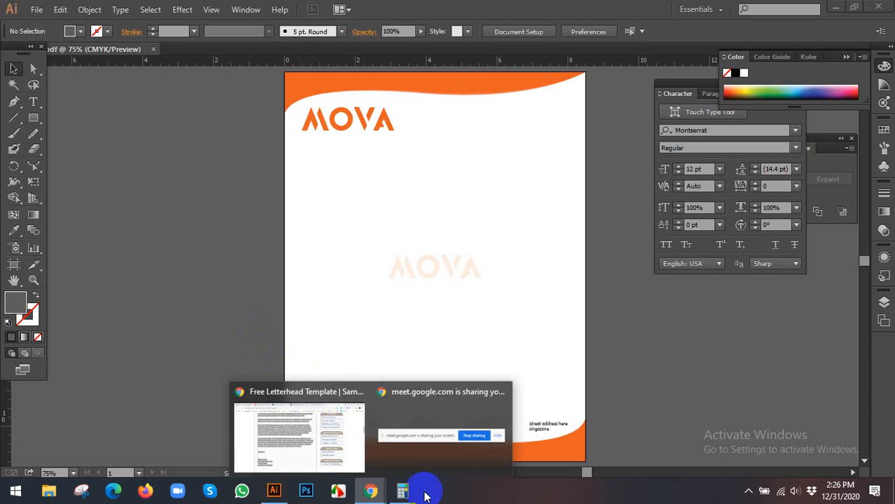
pyautogui.click(313, 420)
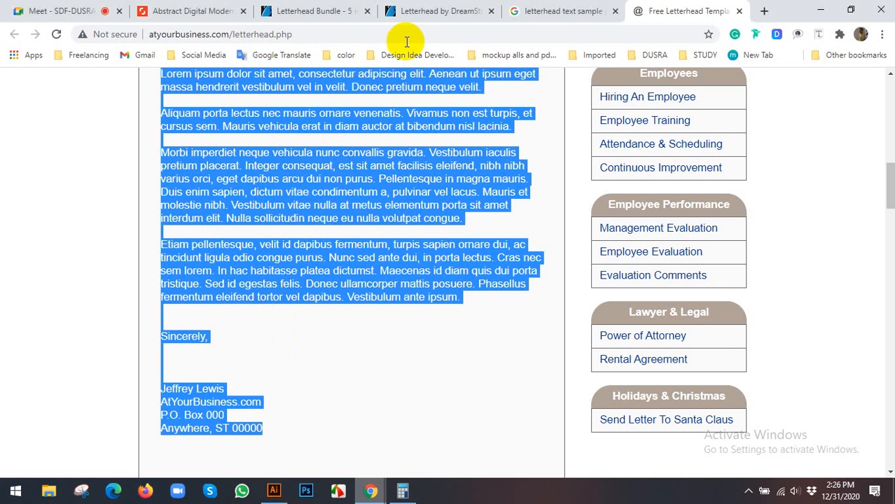
pyautogui.click(534, 9)
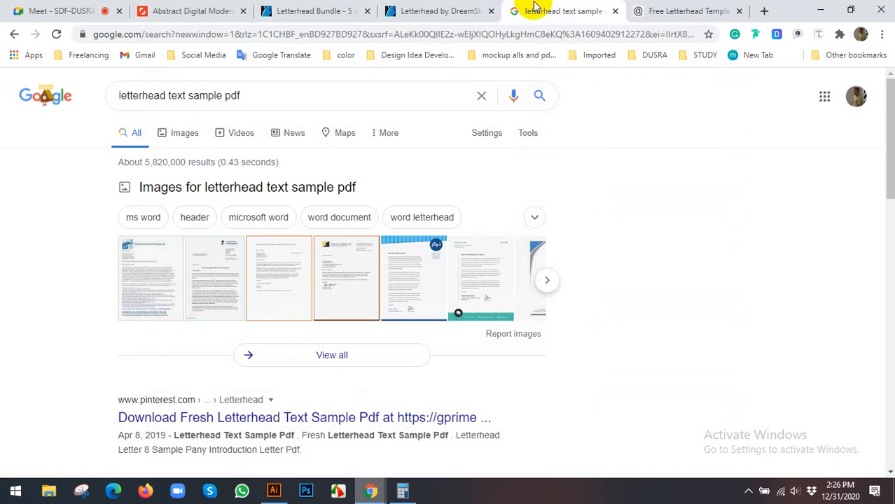
# Step: Search for ilovepdf, go to the iLovePDF website and open its PDF to Word converter
pyautogui.click(495, 36)
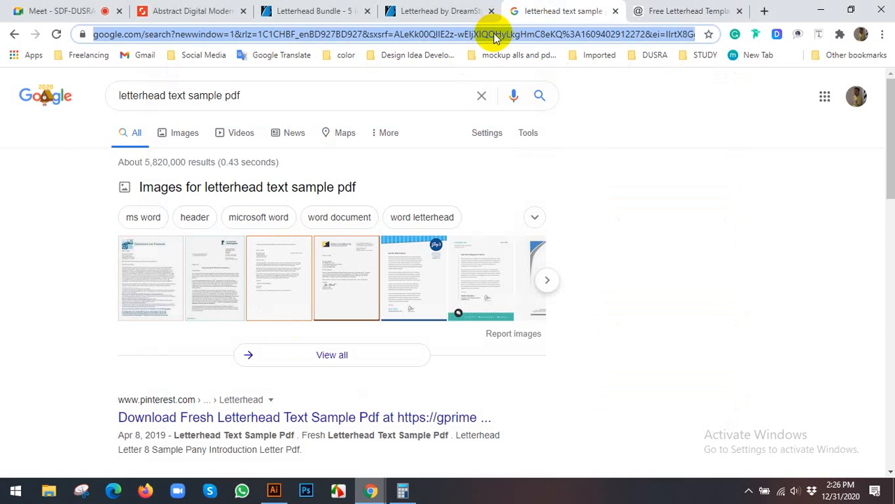
pyautogui.write('ilo')
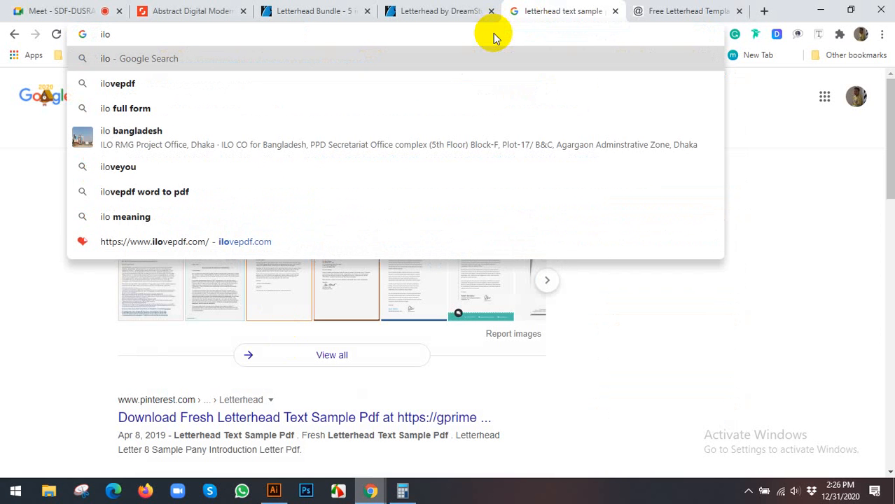
pyautogui.press('Down')
pyautogui.press('Return')
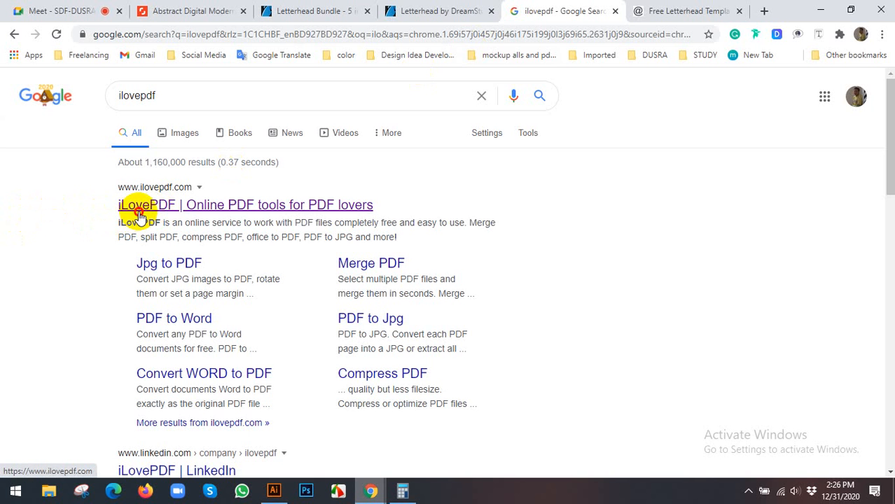
pyautogui.click(139, 213)
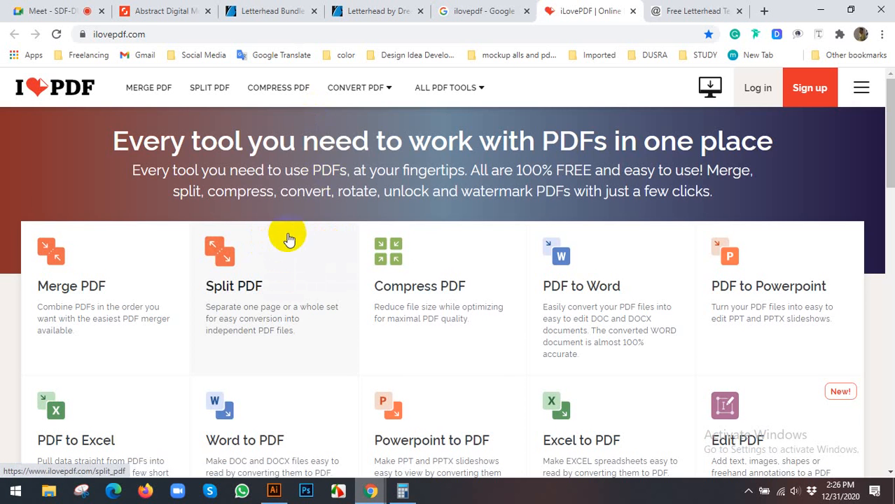
pyautogui.scroll(-2, 289, 240)
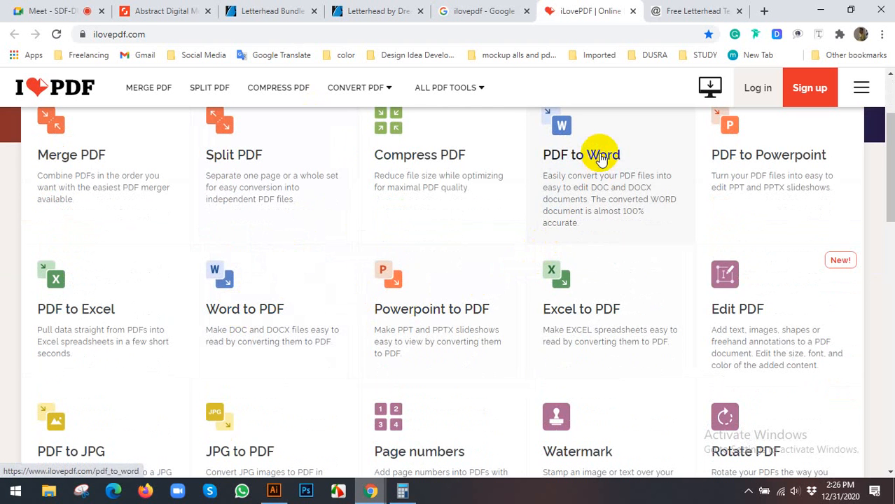
pyautogui.click(601, 159)
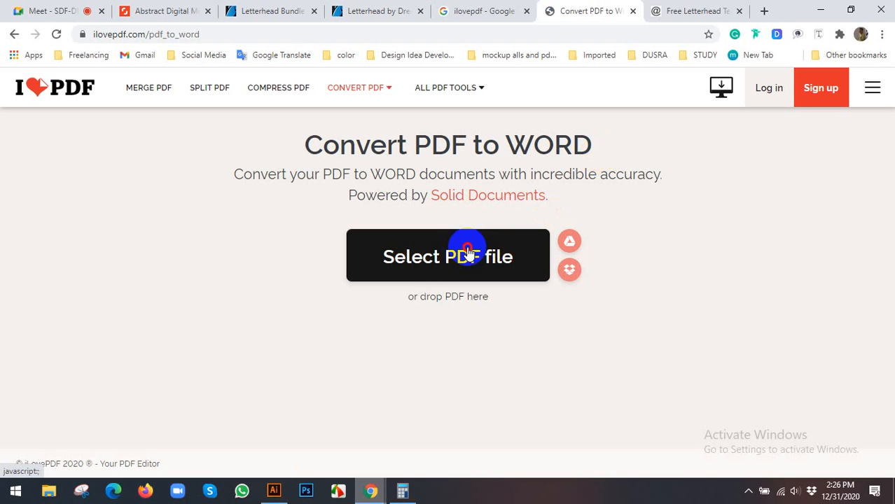
# Step: Upload Letterhead.pdf from the Desktop and convert it to a Word document
pyautogui.click(391, 261)
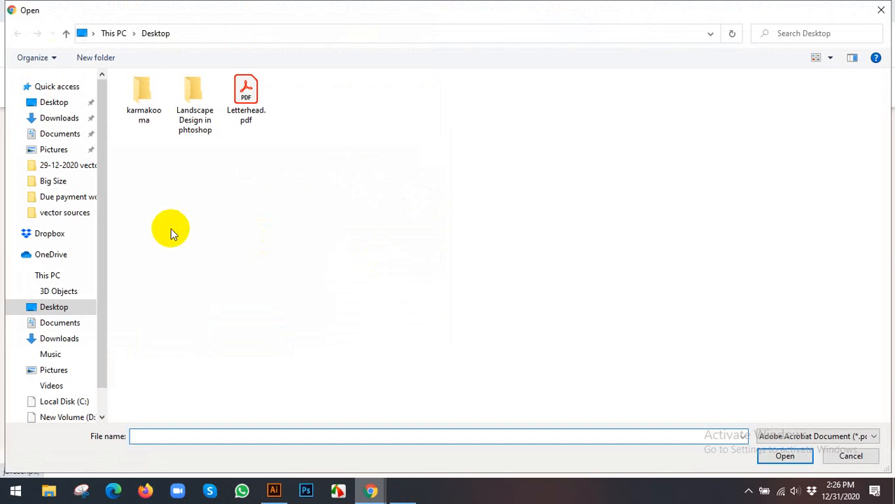
pyautogui.click(258, 110)
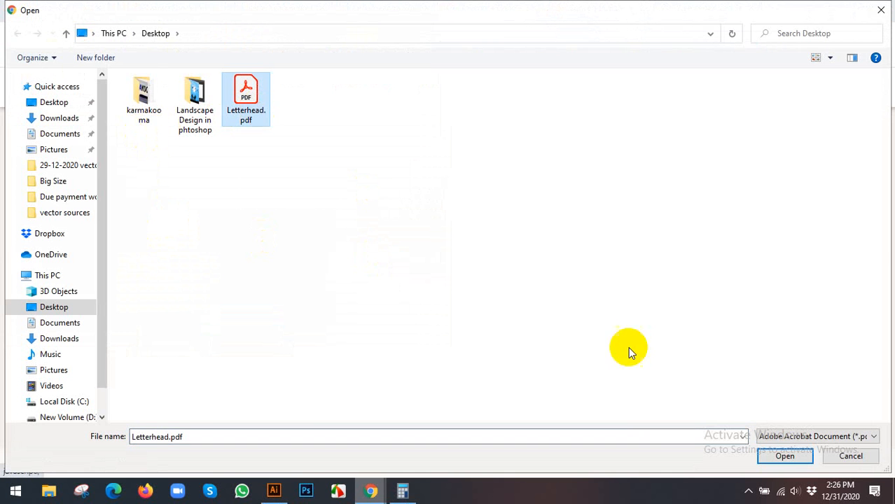
pyautogui.click(785, 456)
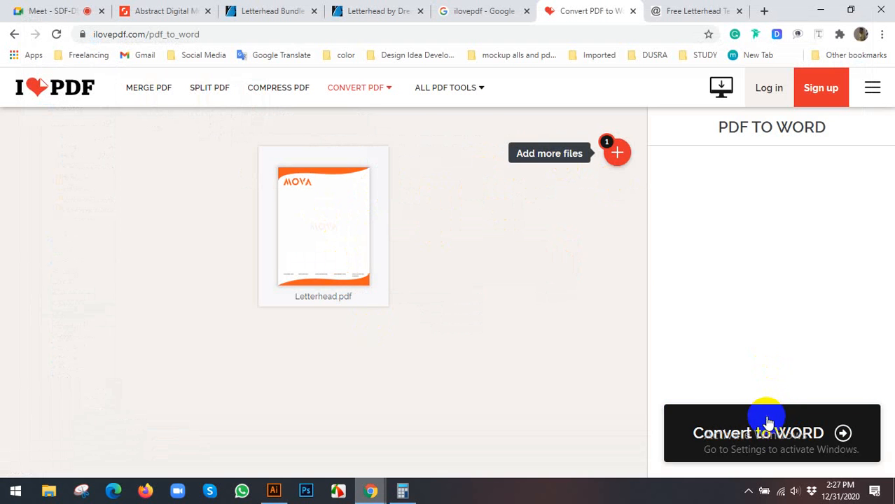
pyautogui.click(753, 438)
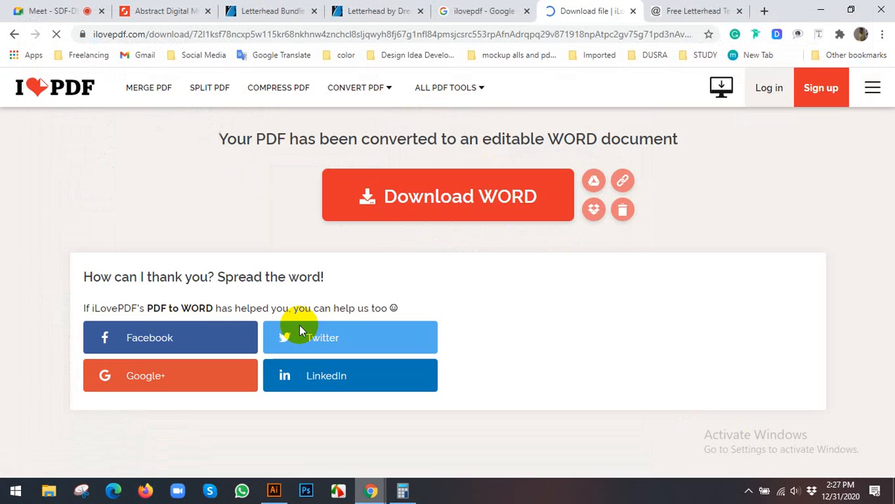
# Step: Download the converted Word file and save it to the Desktop as Letterhead.docx
pyautogui.click(436, 206)
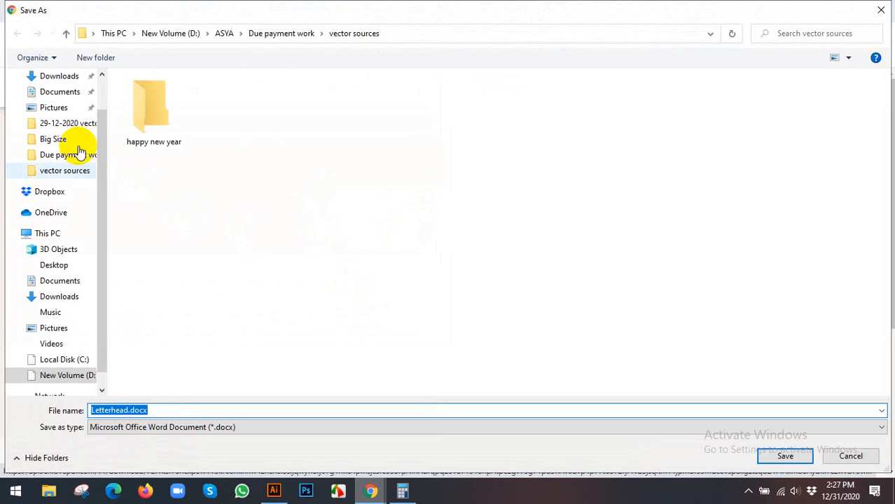
pyautogui.click(74, 267)
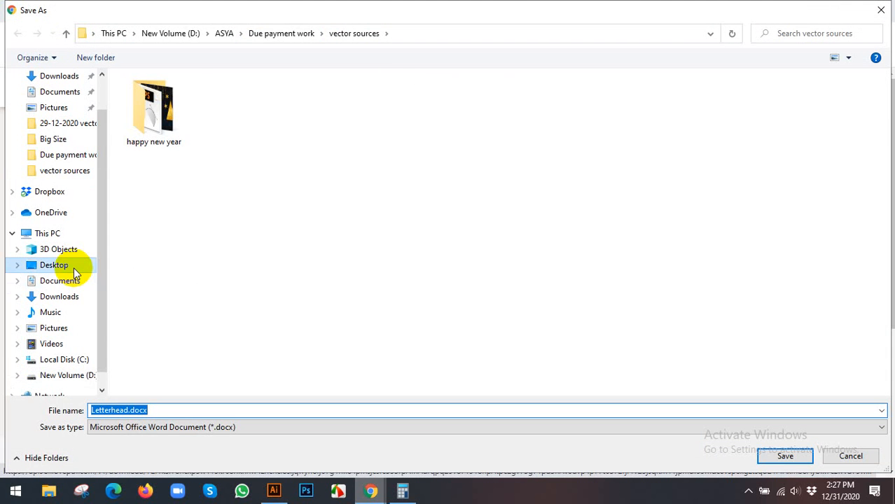
pyautogui.click(786, 455)
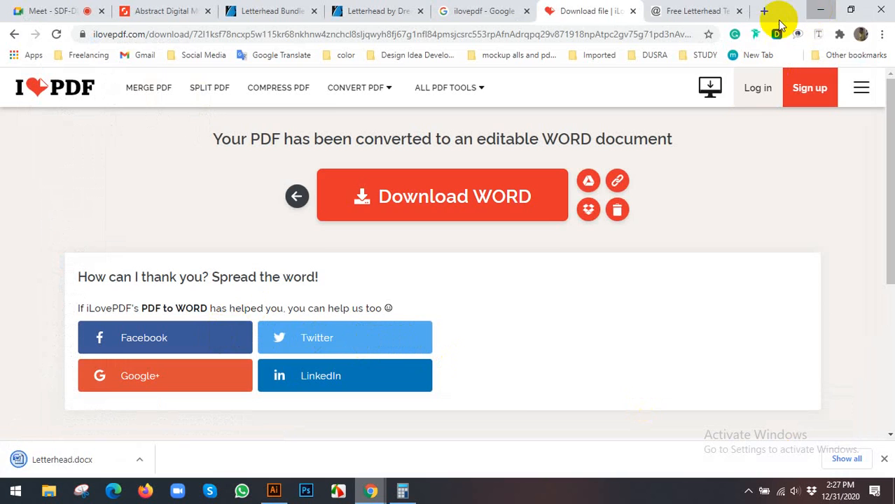
# Step: Minimize Chrome and Illustrator to reach the Windows desktop, refresh it and select the Letterhead.docx file
pyautogui.click(821, 10)
pyautogui.click(834, 9)
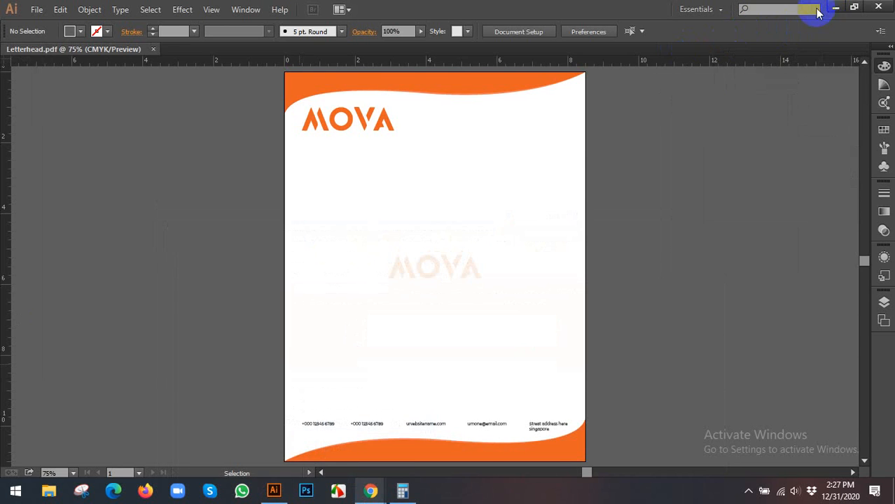
pyautogui.rightClick(525, 97)
pyautogui.click(554, 139)
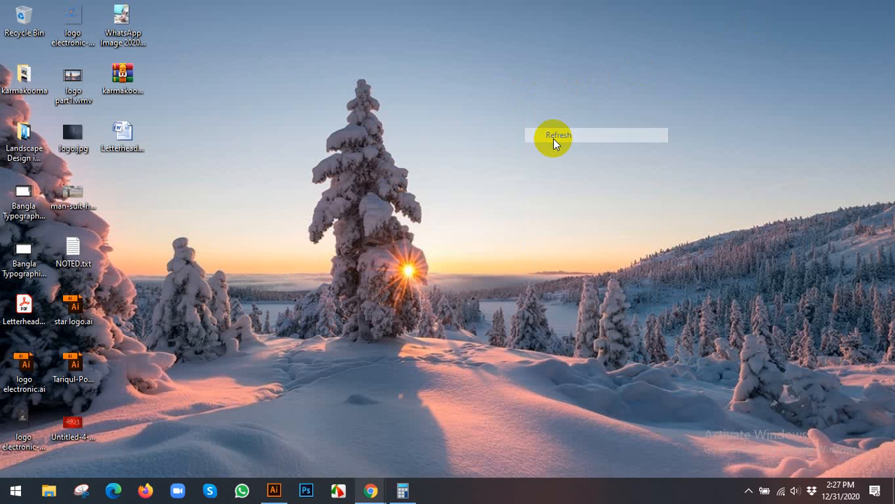
pyautogui.click(120, 152)
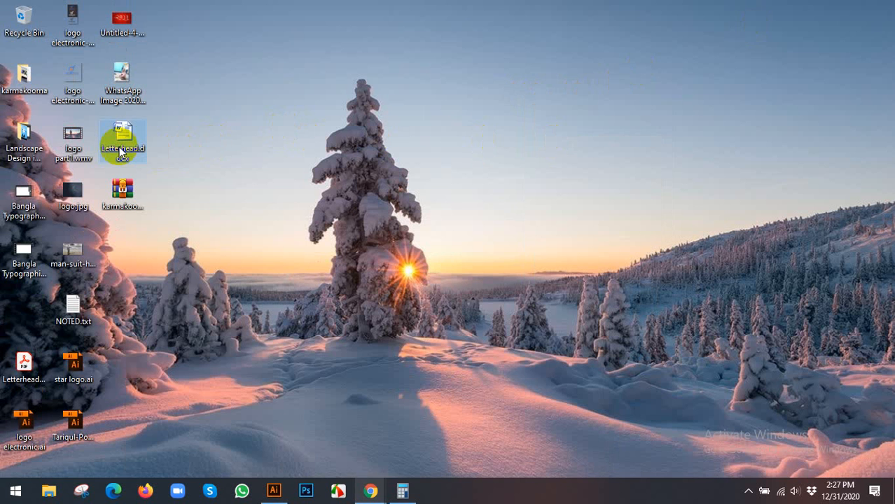